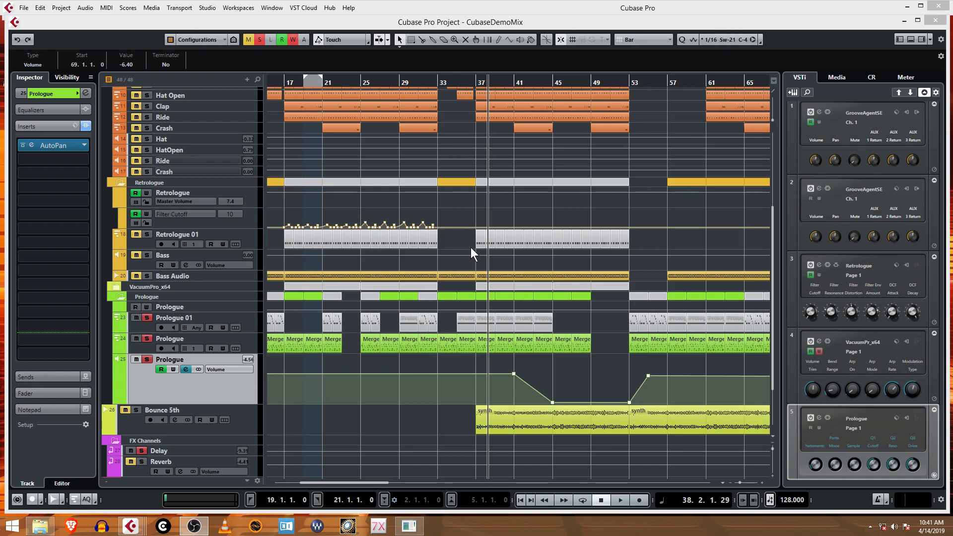
Step: Play the drum section from bar 29 with all solo states deactivated, and stop playback
{"action": "left_click_drag", "start_coordinate": [772, 216], "coordinate": [777, 120]}
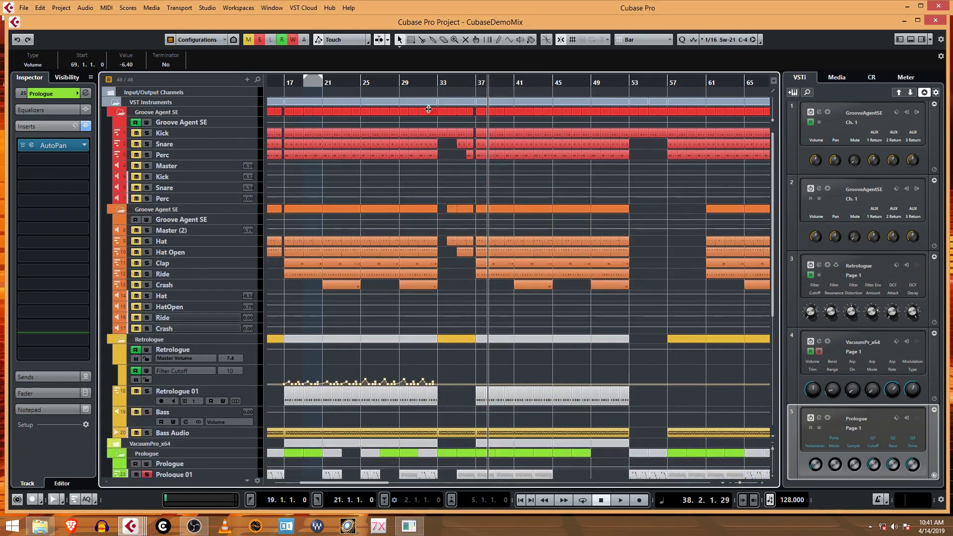
{"action": "left_click", "coordinate": [399, 82]}
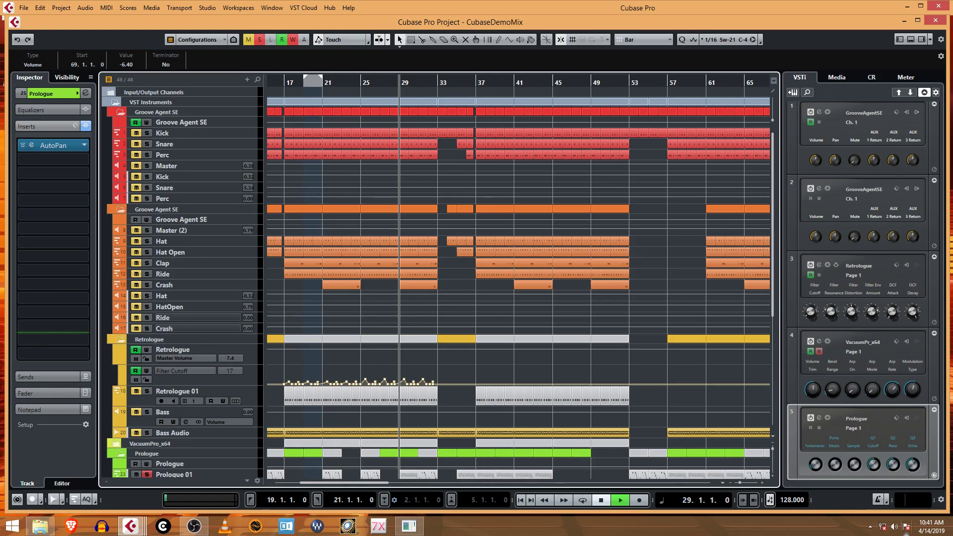
{"action": "left_click", "coordinate": [259, 39]}
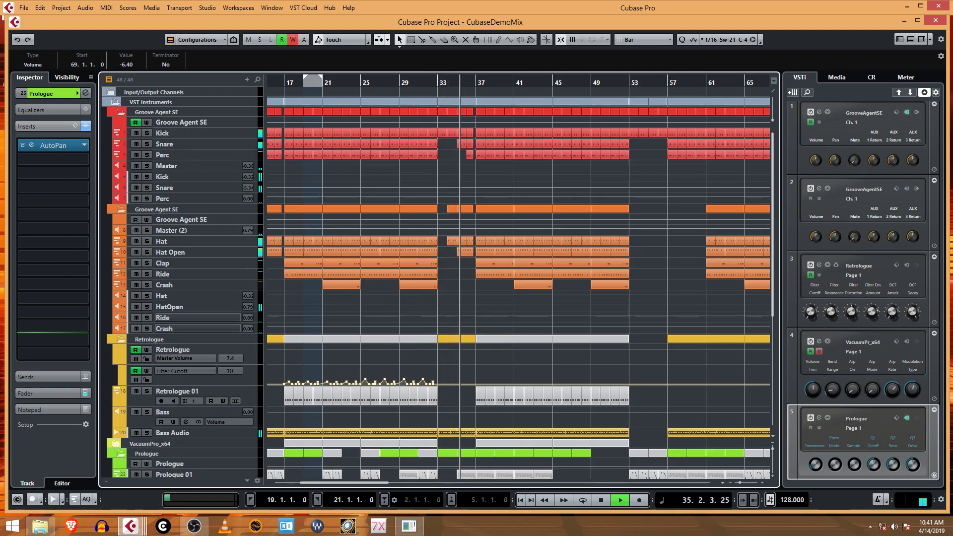
{"action": "key", "text": "space"}
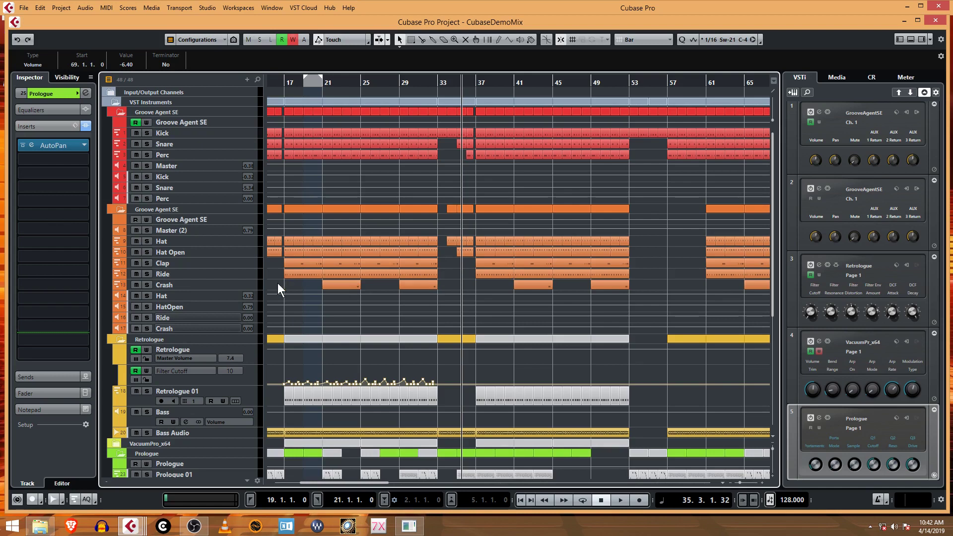
Step: Raise the lower Crash channel's volume to 4.67 and play the section from bar 31 to hear it
{"action": "left_click", "coordinate": [256, 327]}
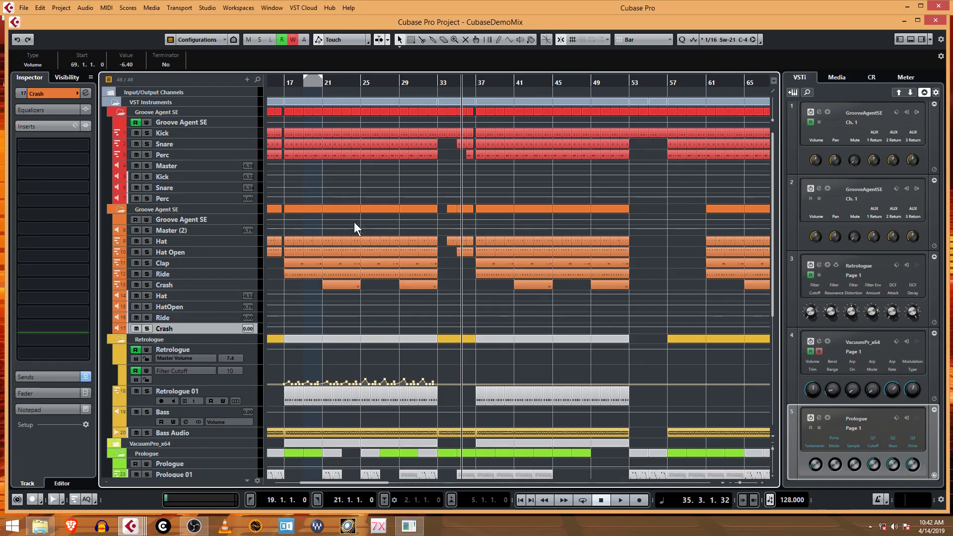
{"action": "left_click", "coordinate": [419, 83]}
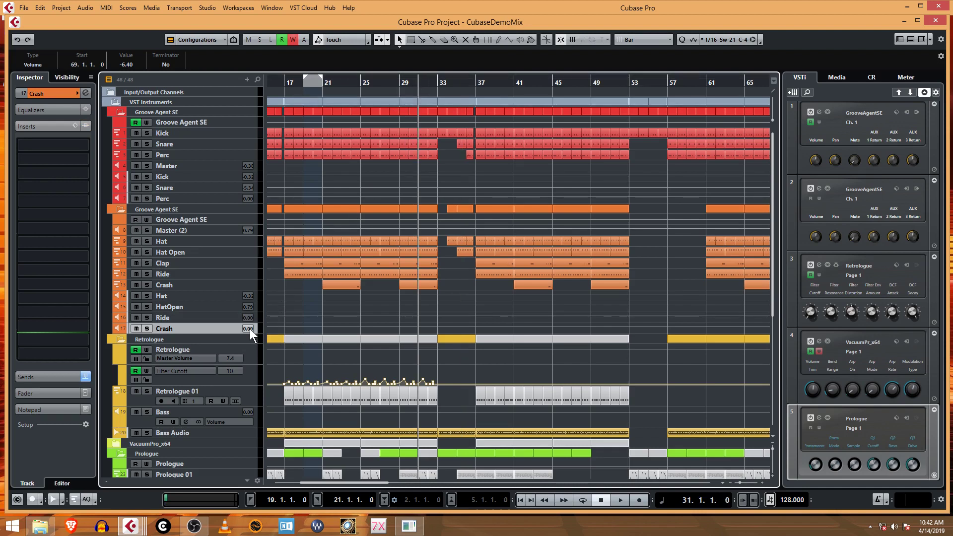
{"action": "left_click_drag", "start_coordinate": [249, 329], "coordinate": [275, 308]}
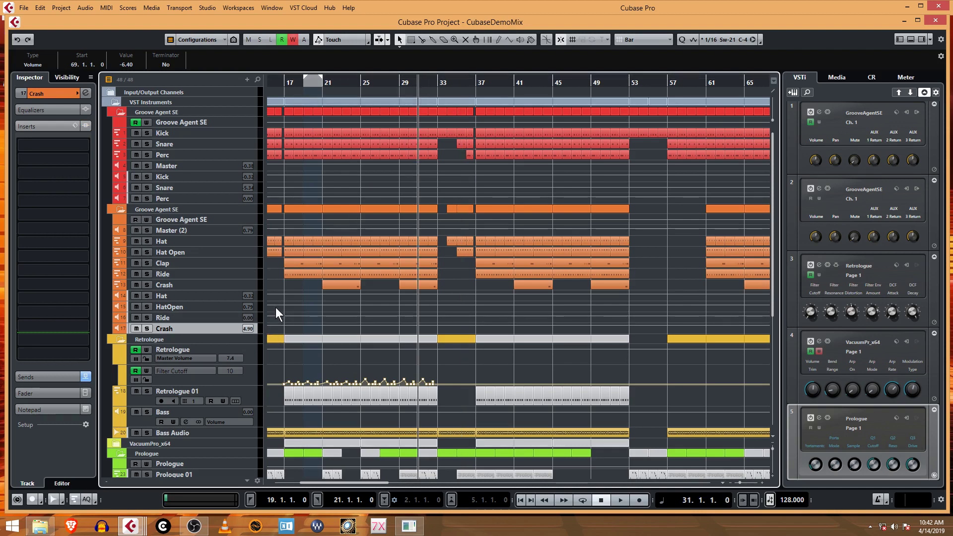
{"action": "key", "text": "space"}
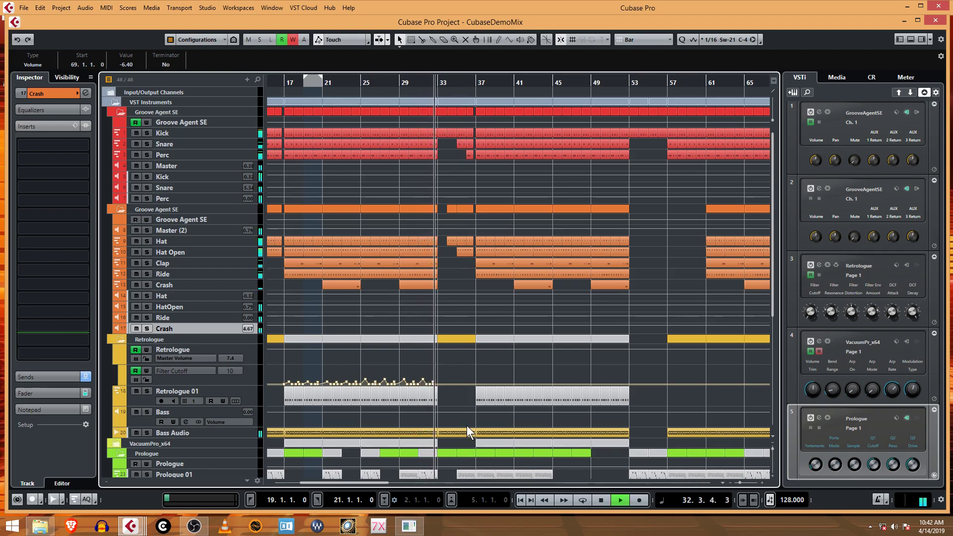
{"action": "key", "text": "space"}
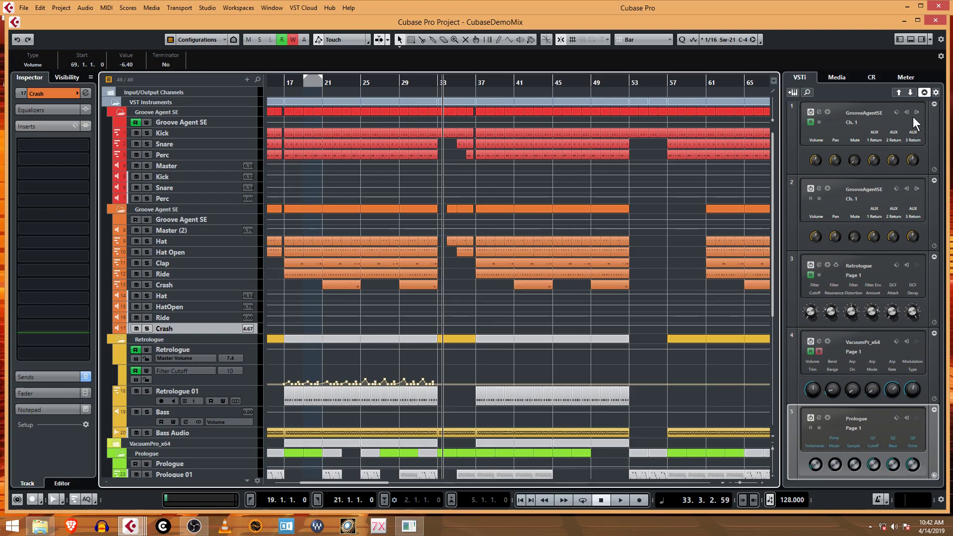
Step: Collapse the quick controls of the Retrologue, VacuumPro and Prologue instruments in the rack
{"action": "mouse_move", "coordinate": [862, 130]}
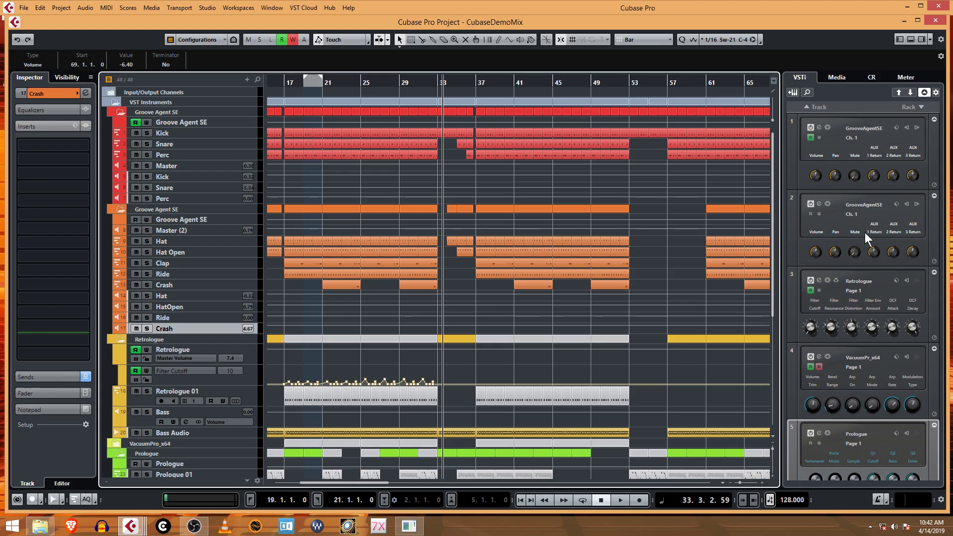
{"action": "left_click", "coordinate": [934, 273]}
{"action": "left_click", "coordinate": [934, 297]}
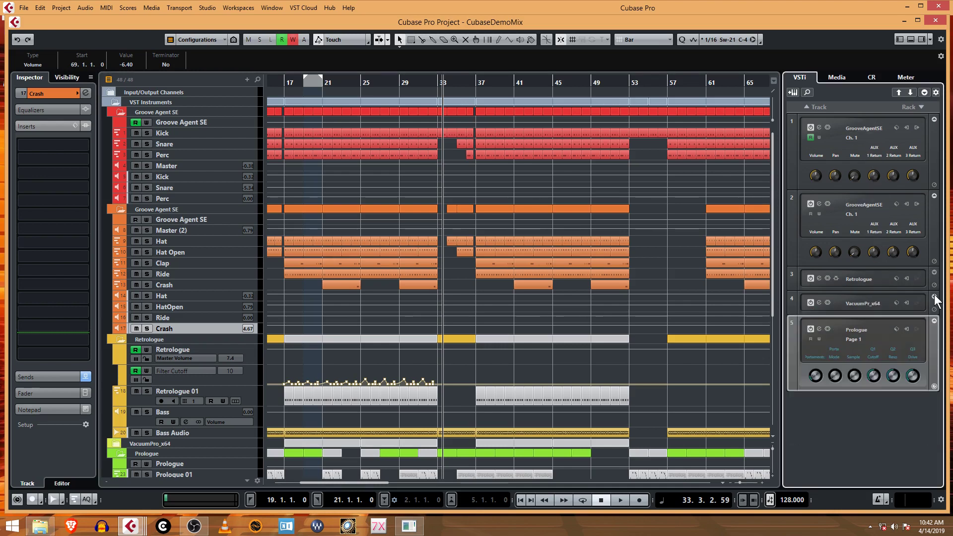
{"action": "left_click", "coordinate": [934, 321]}
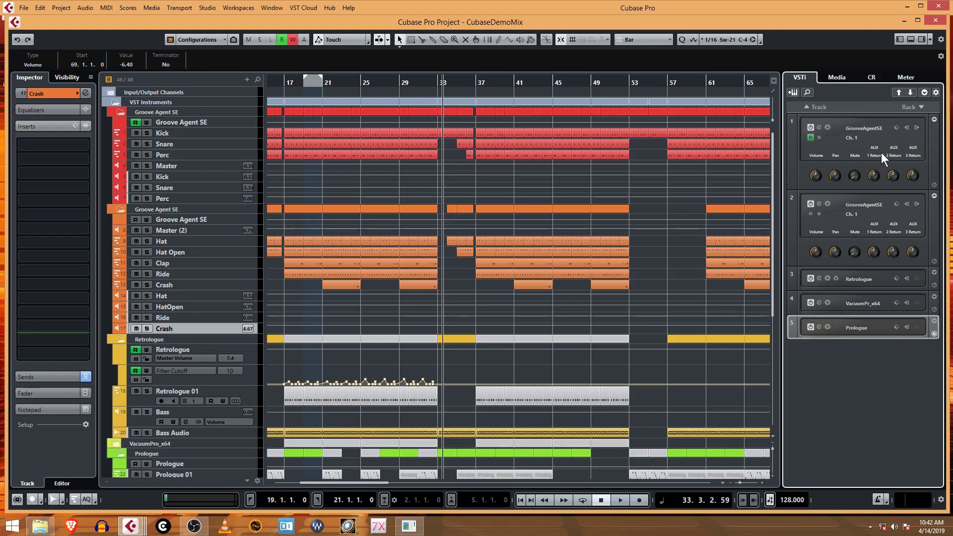
Step: Open the first Groove Agent SE instrument and audition its FX, Snare 2, Clap and closed hi-hat pads
{"action": "left_click", "coordinate": [819, 127]}
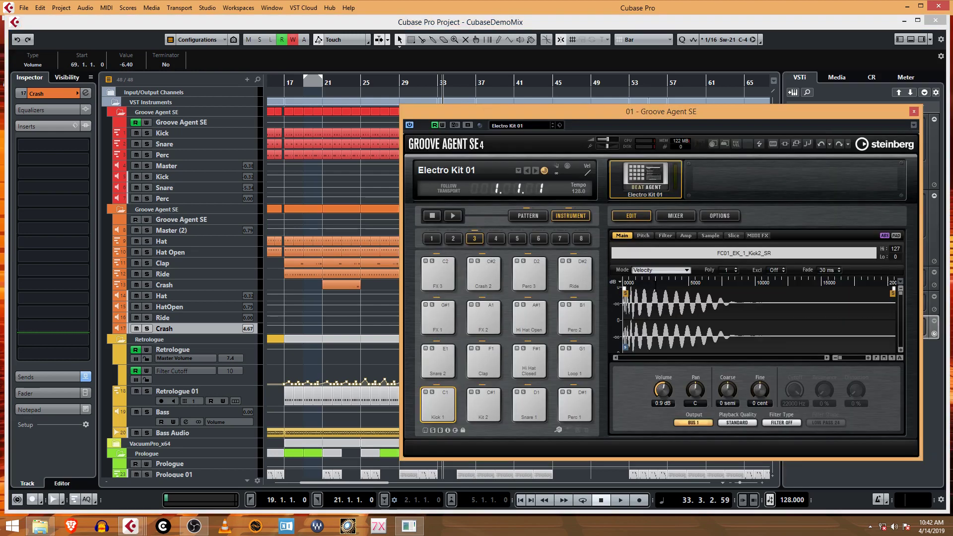
{"action": "left_click", "coordinate": [448, 285]}
{"action": "left_click", "coordinate": [450, 308]}
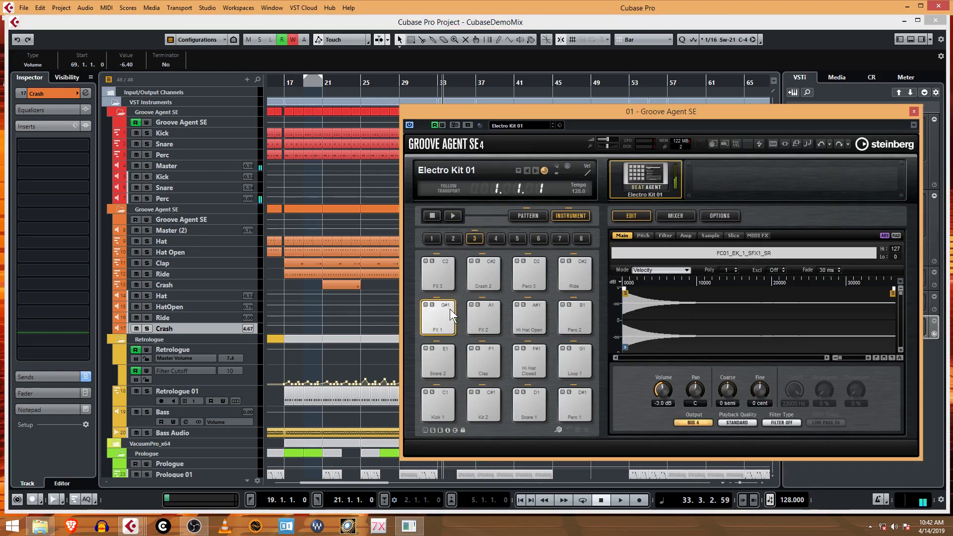
{"action": "left_click", "coordinate": [482, 317]}
{"action": "left_click", "coordinate": [450, 360]}
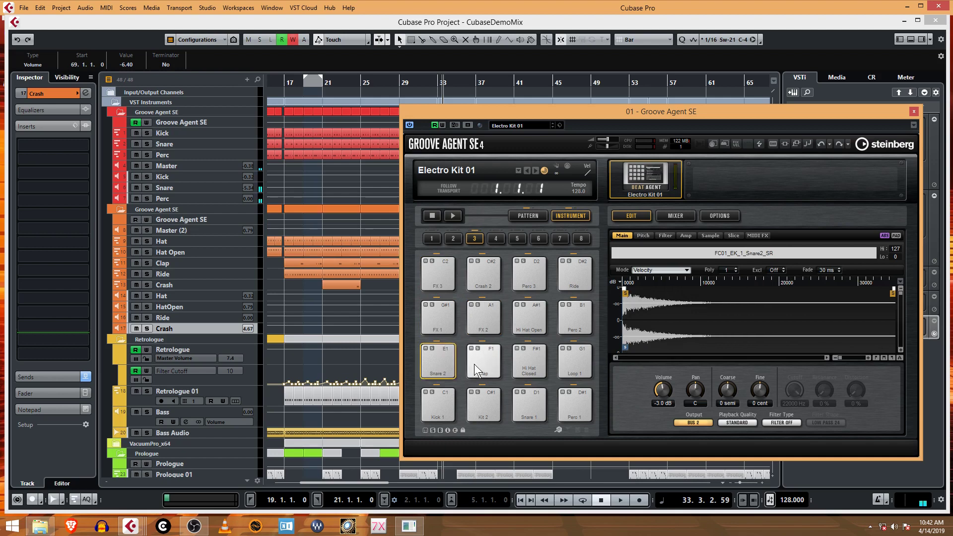
{"action": "left_click", "coordinate": [474, 364]}
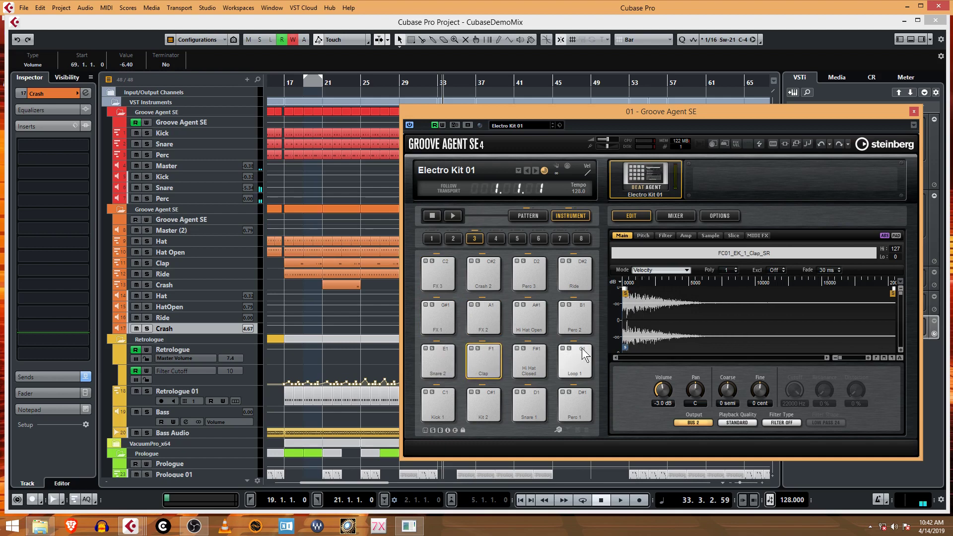
{"action": "left_click", "coordinate": [476, 359]}
{"action": "left_click", "coordinate": [544, 364]}
{"action": "left_click", "coordinate": [469, 366]}
{"action": "left_click", "coordinate": [442, 361]}
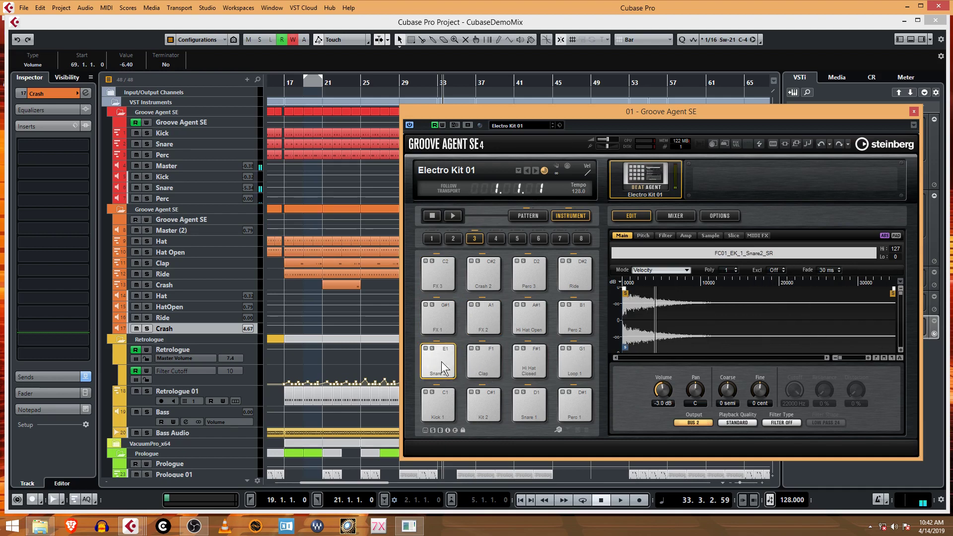
Step: Audition the Kit 2, Snare 1, Perc 1 and Snare 2 pads of Electro Kit 01
{"action": "left_click", "coordinate": [488, 404]}
{"action": "left_click", "coordinate": [526, 410]}
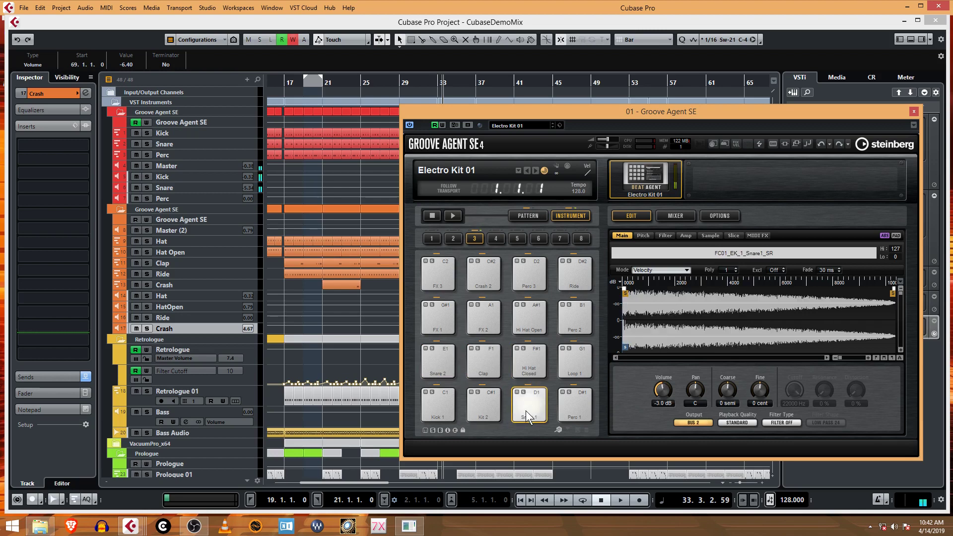
{"action": "left_click", "coordinate": [568, 403]}
{"action": "left_click", "coordinate": [531, 407]}
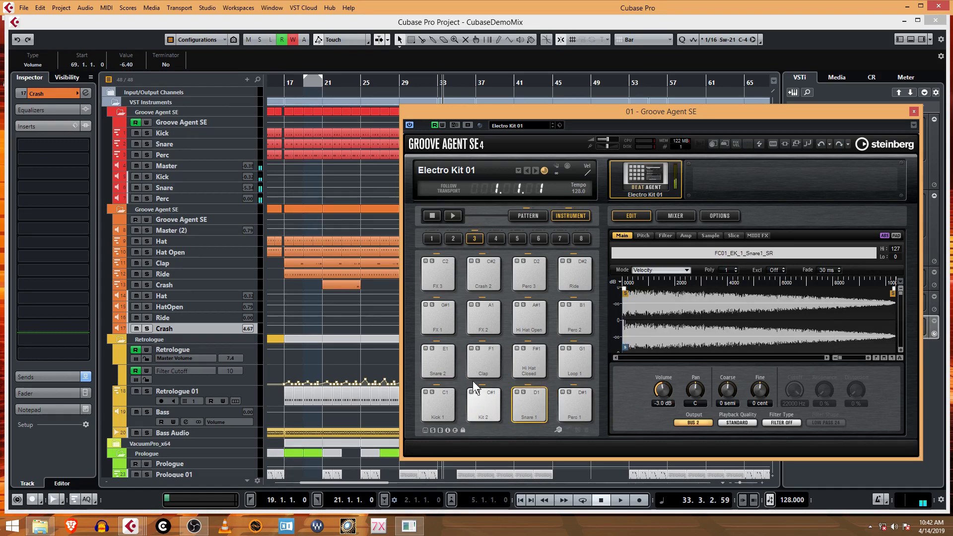
{"action": "left_click", "coordinate": [436, 361]}
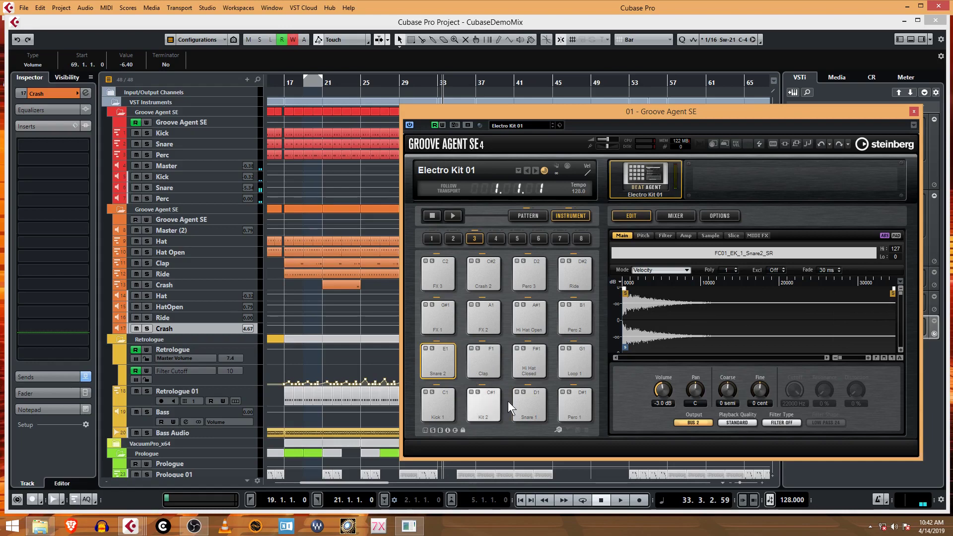
Step: Audition the FX 1, FX 2, Crash 2 and Snare 2 pads of Electro Kit 01, leaving no pad soloed
{"action": "left_click", "coordinate": [432, 305]}
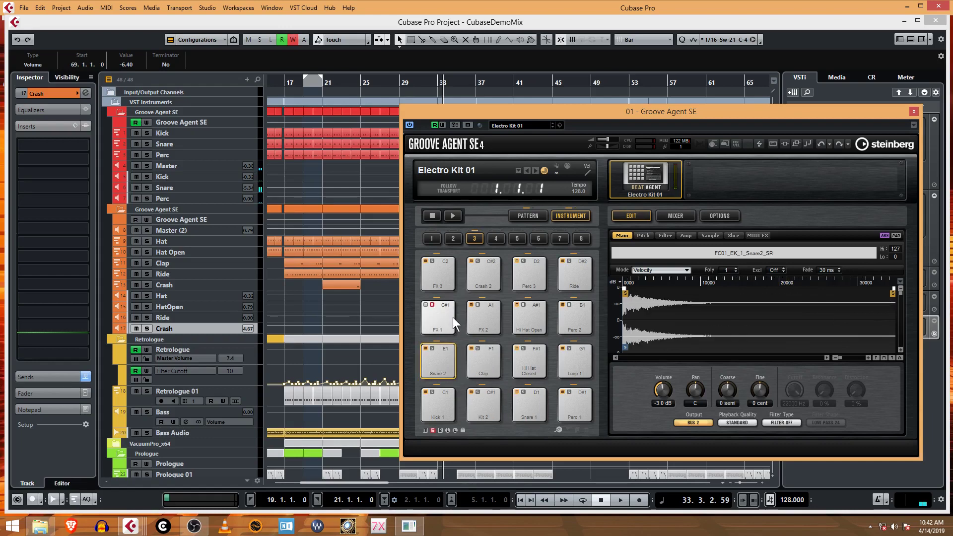
{"action": "left_click", "coordinate": [429, 305]}
{"action": "left_click", "coordinate": [432, 324]}
{"action": "left_click", "coordinate": [476, 332]}
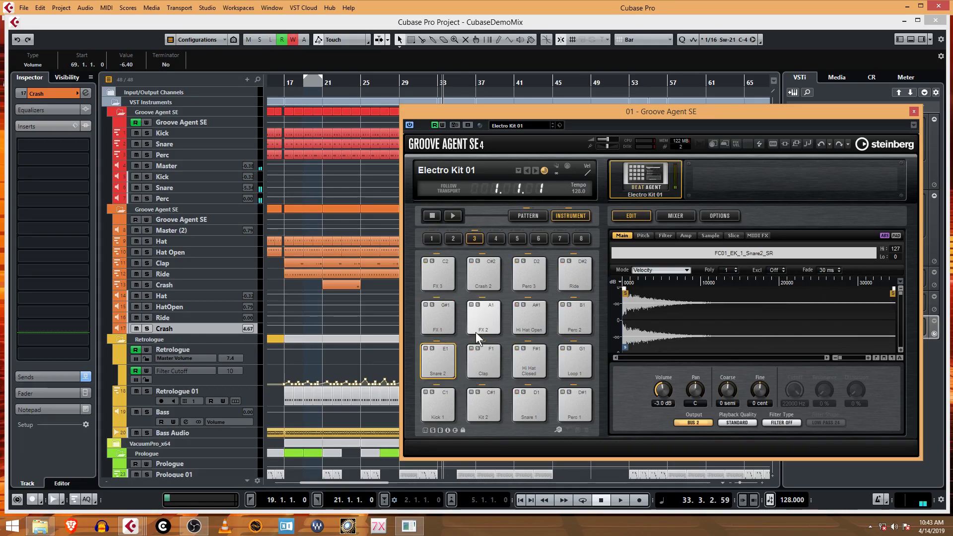
{"action": "left_click", "coordinate": [496, 272]}
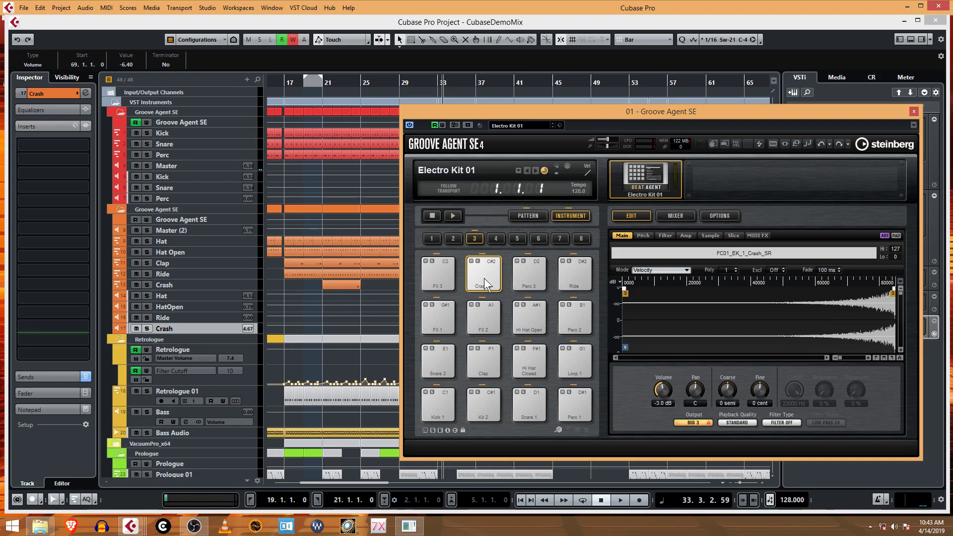
{"action": "left_click", "coordinate": [442, 359]}
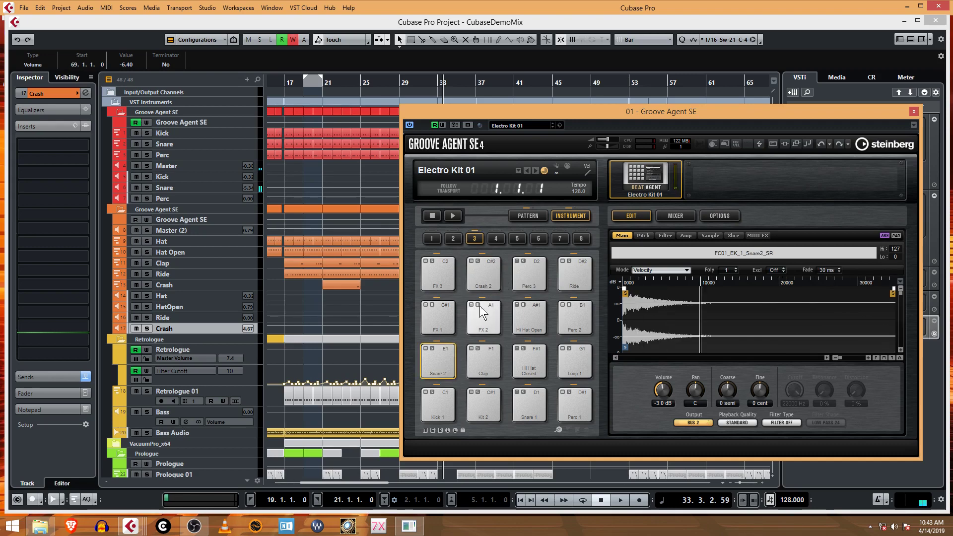
Step: Examine the output routing options of the Crash 2 pad and close the first Groove Agent SE window
{"action": "left_click", "coordinate": [491, 276]}
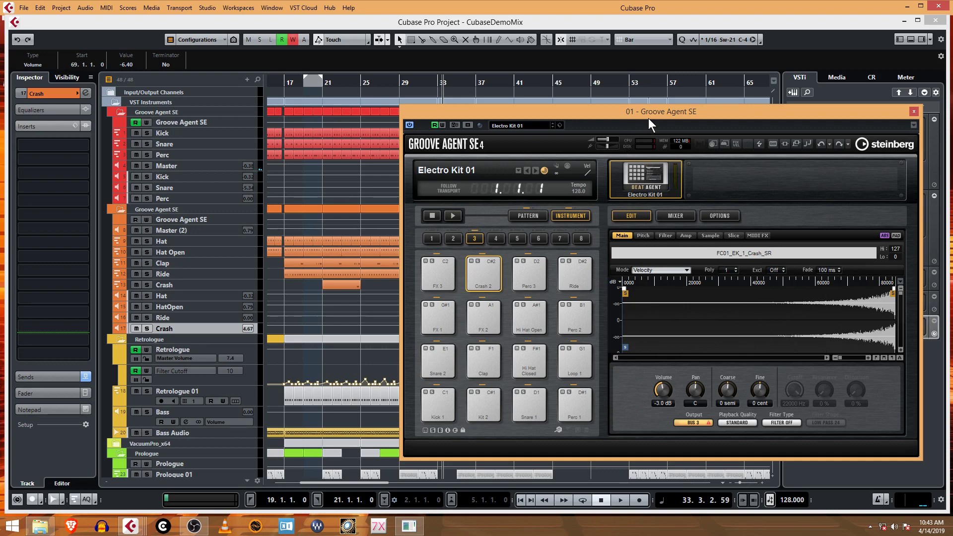
{"action": "left_click", "coordinate": [710, 423]}
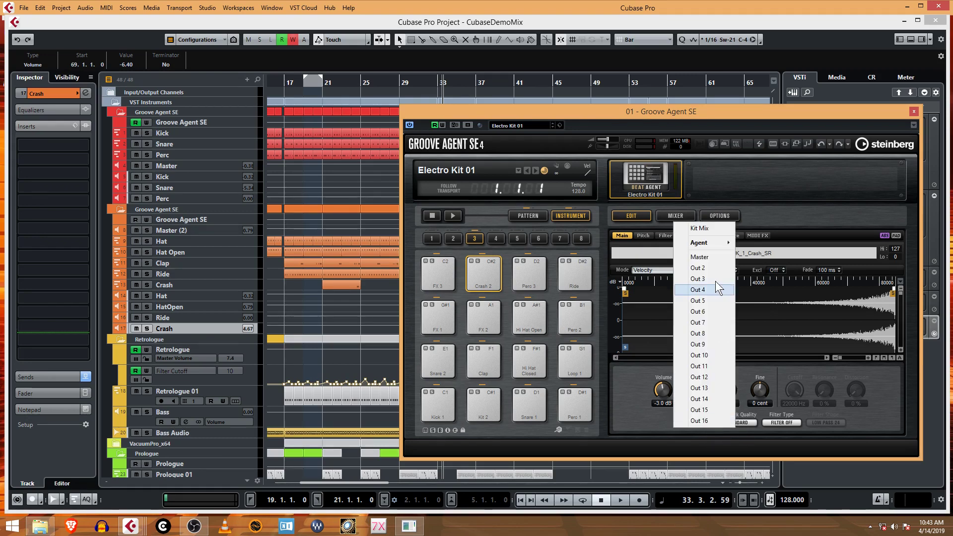
{"action": "left_click", "coordinate": [654, 427]}
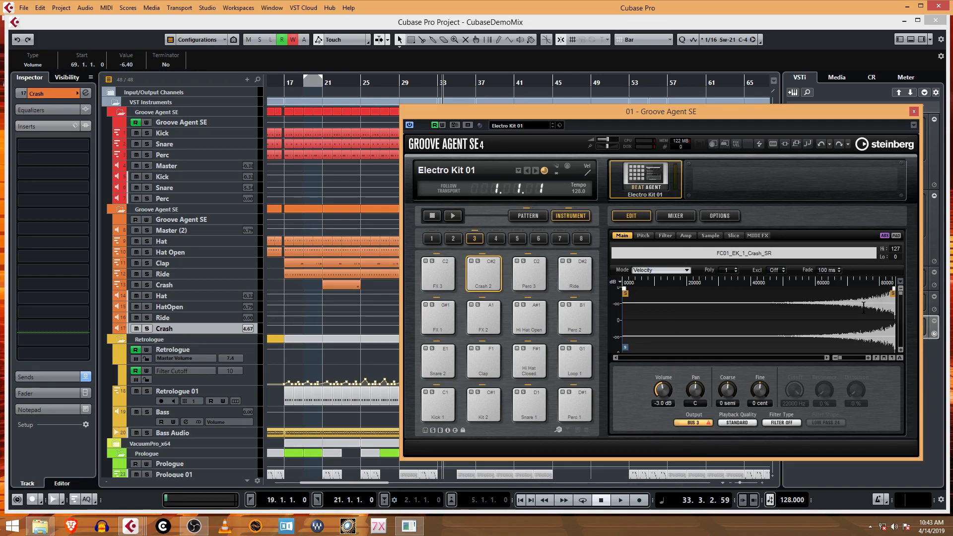
{"action": "left_click", "coordinate": [914, 111]}
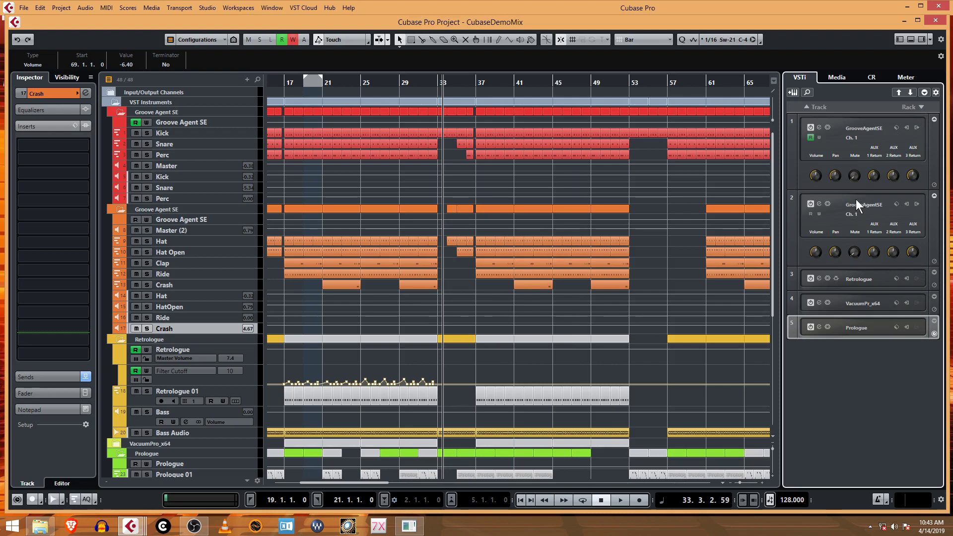
Step: Open the second Groove Agent SE instrument and audition its FX 3, Crash, Perc 4, Hi Hat Open and Perc 3 pads
{"action": "left_click", "coordinate": [819, 204]}
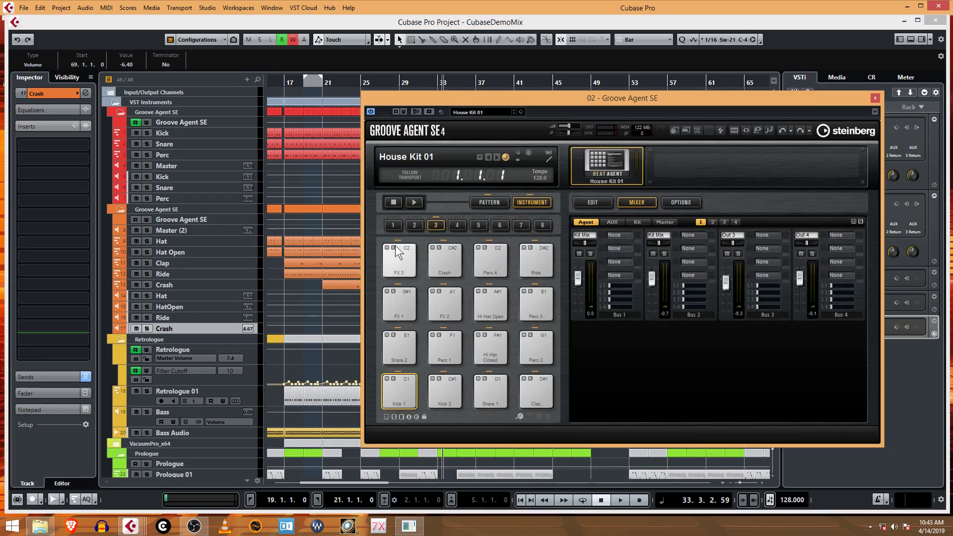
{"action": "left_click", "coordinate": [400, 254]}
{"action": "left_click", "coordinate": [431, 258]}
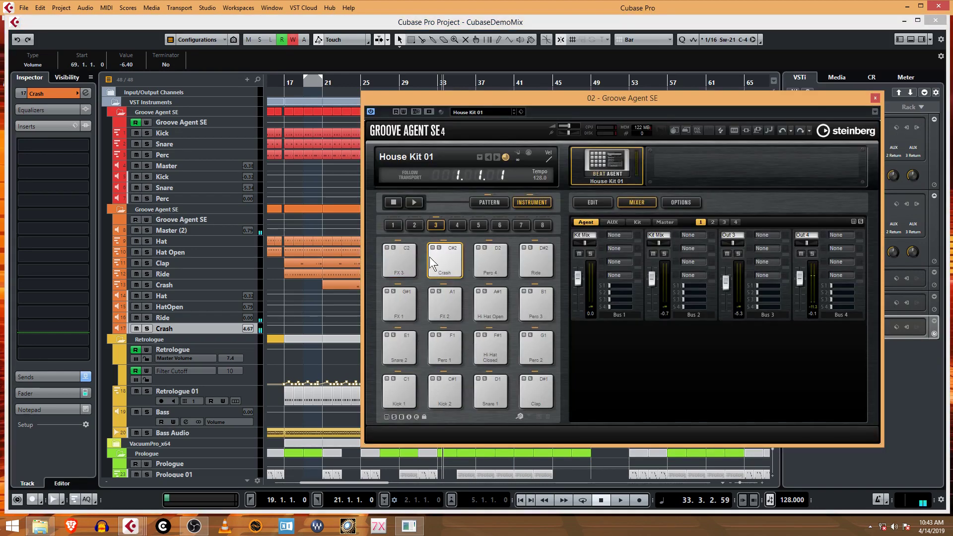
{"action": "left_click", "coordinate": [495, 257]}
{"action": "left_click", "coordinate": [504, 266]}
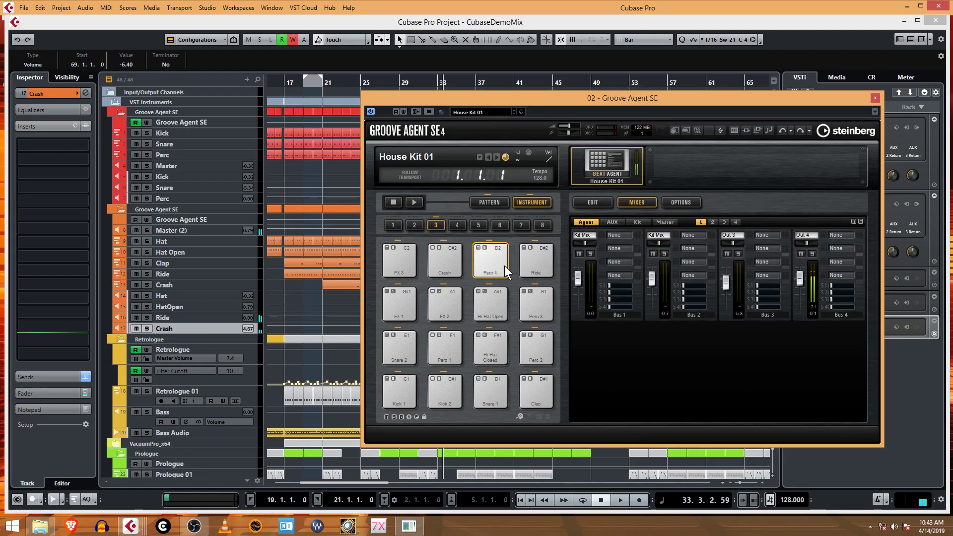
{"action": "left_click", "coordinate": [493, 297]}
{"action": "left_click", "coordinate": [526, 293]}
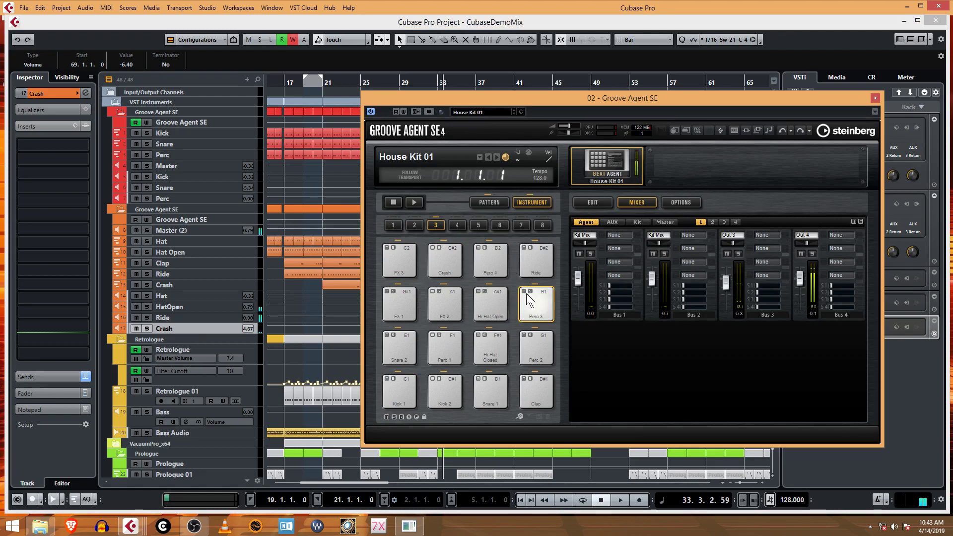
Step: Audition the Perc 2, Hi Hat Closed, Clap, Snare 1, Perc 1, Snare 2 and Kick 2 pads of House Kit 01
{"action": "left_click", "coordinate": [535, 352]}
{"action": "left_click", "coordinate": [499, 344]}
{"action": "left_click", "coordinate": [544, 389]}
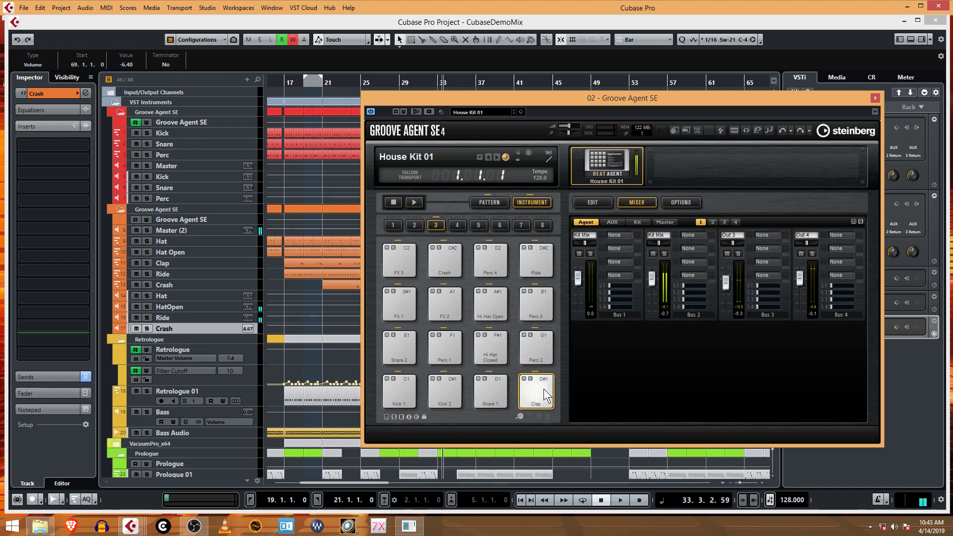
{"action": "left_click", "coordinate": [496, 390]}
{"action": "left_click", "coordinate": [445, 353]}
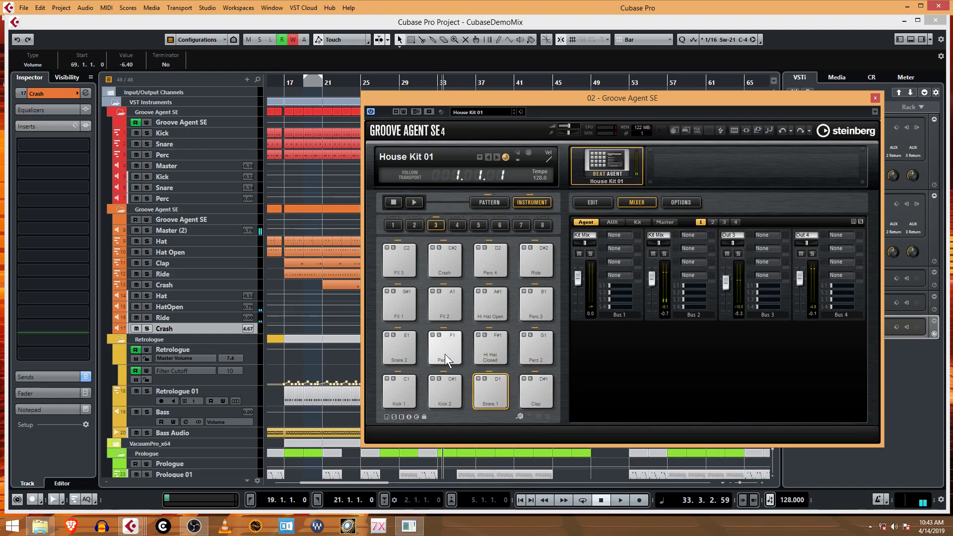
{"action": "left_click", "coordinate": [406, 352]}
{"action": "left_click", "coordinate": [446, 392]}
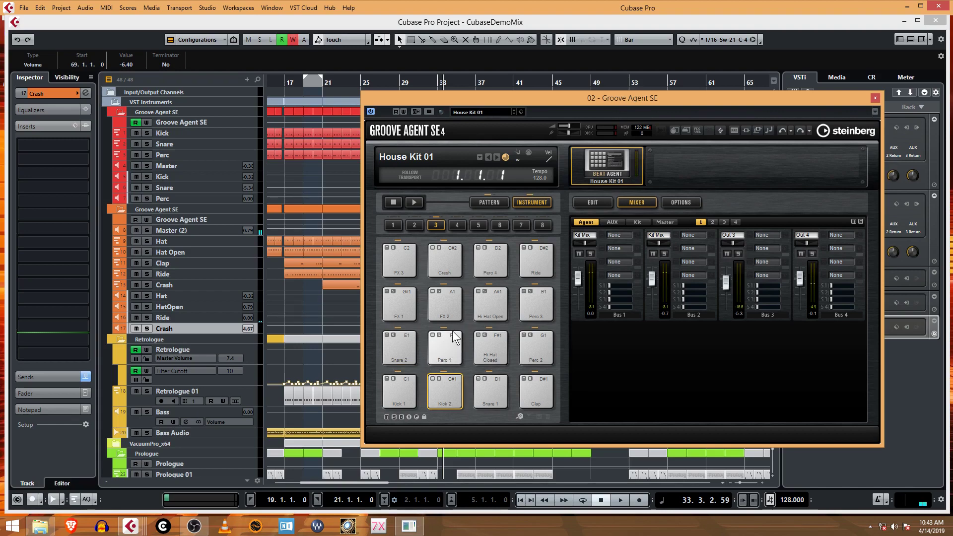
Step: Audition the FX 1, FX 3, Crash and Perc 4 pads of House Kit 01
{"action": "left_click", "coordinate": [407, 313]}
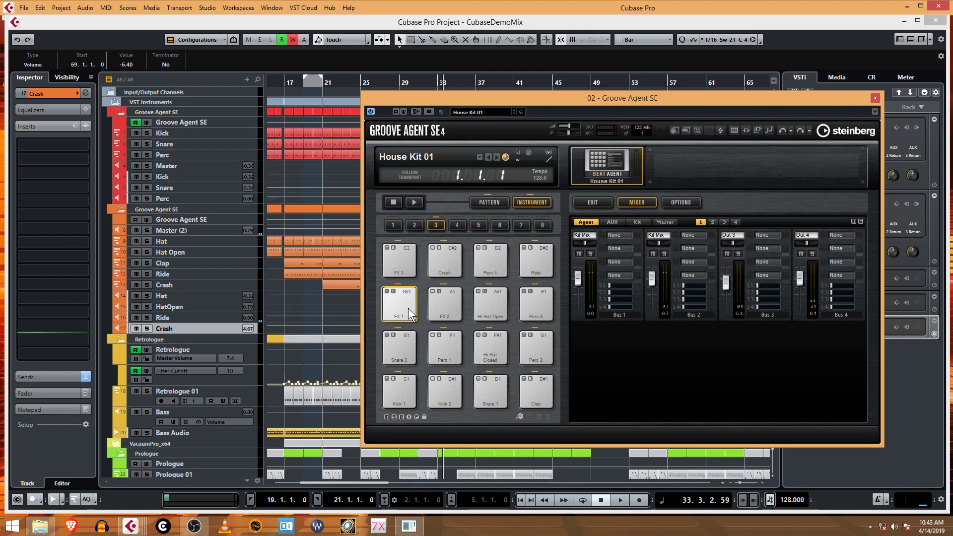
{"action": "left_click", "coordinate": [409, 257]}
{"action": "left_click", "coordinate": [444, 253]}
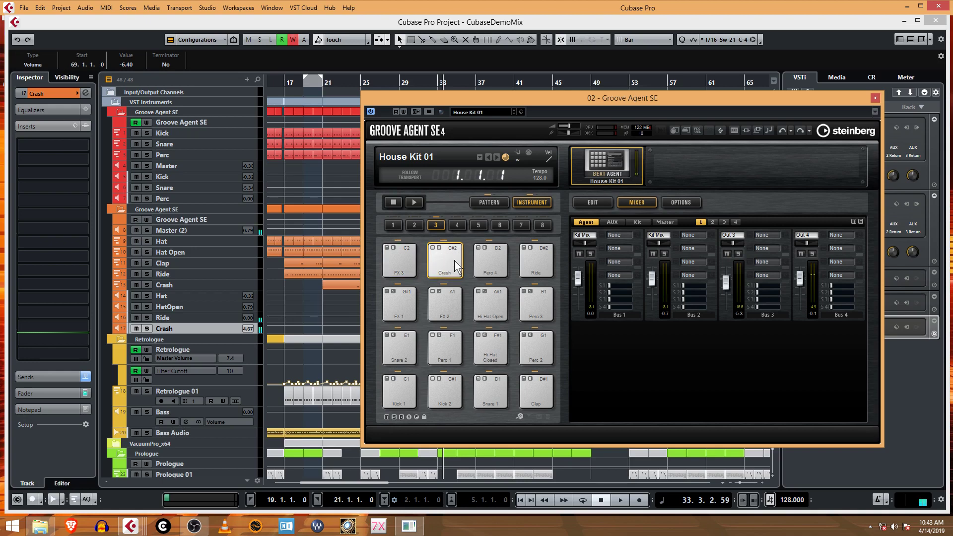
{"action": "left_click", "coordinate": [491, 261]}
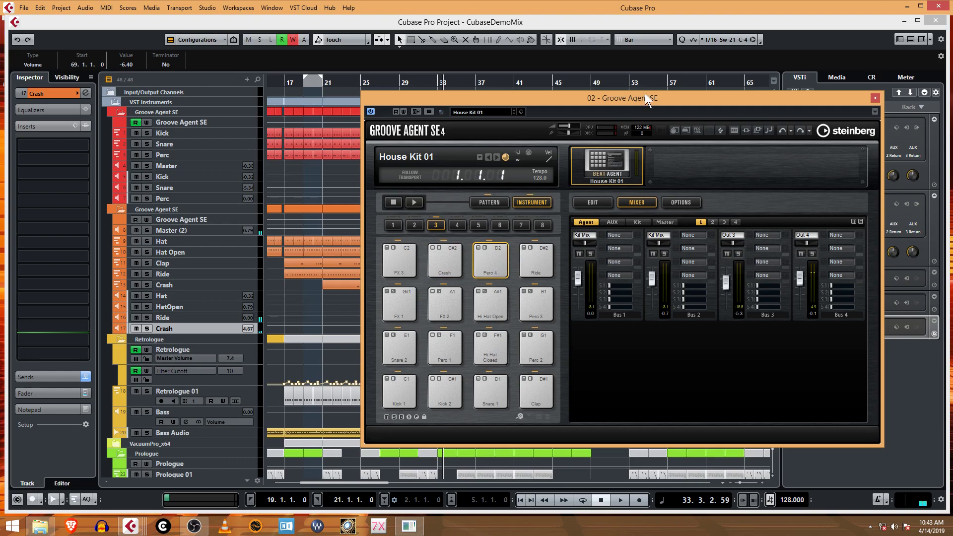
Step: Replay the Perc 4 pad several times and move the Groove Agent SE window out of the way of the project
{"action": "left_click_drag", "start_coordinate": [635, 96], "coordinate": [775, 72]}
{"action": "left_click_drag", "start_coordinate": [717, 78], "coordinate": [654, 83]}
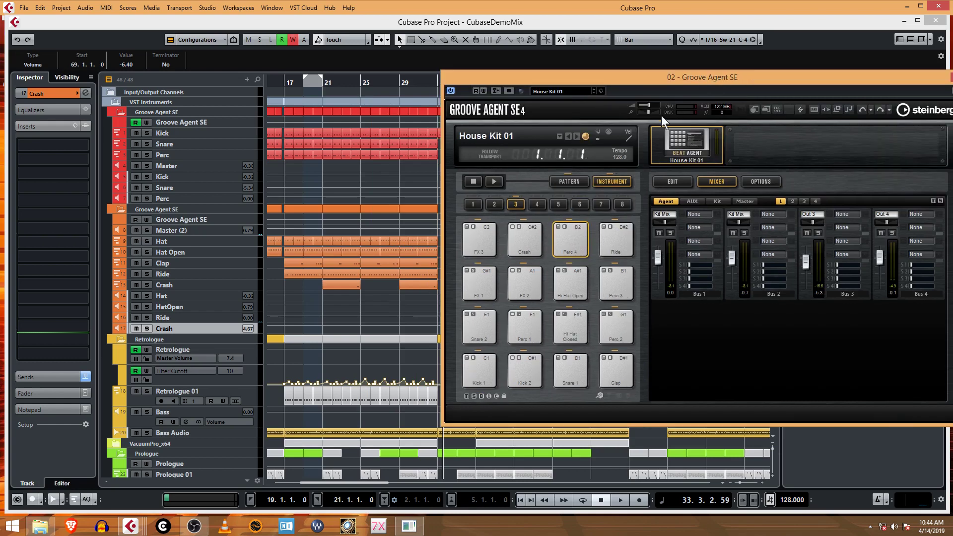
{"action": "left_click", "coordinate": [573, 244]}
{"action": "left_click", "coordinate": [573, 243]}
{"action": "left_click", "coordinate": [578, 233]}
{"action": "left_click_drag", "start_coordinate": [652, 72], "coordinate": [890, 69]}
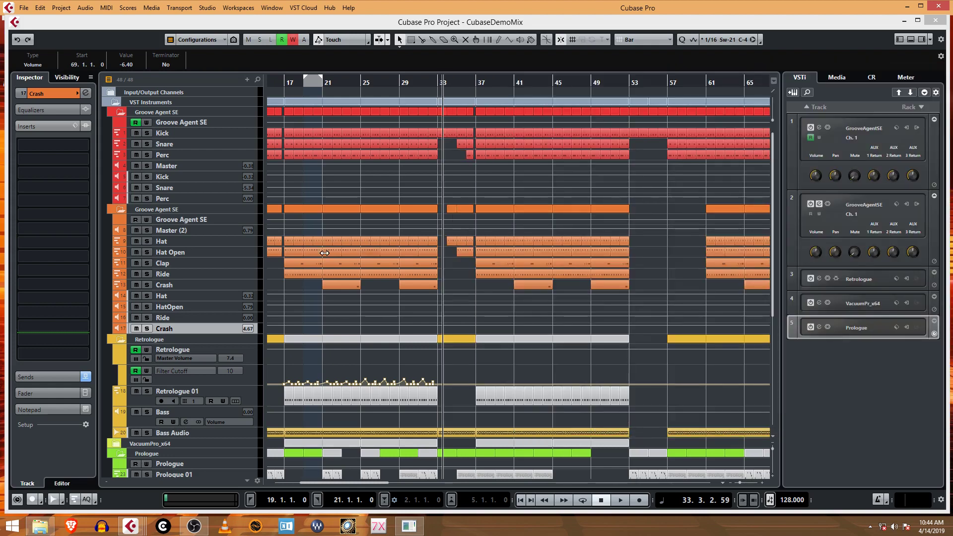
Step: Add one MIDI track named Fill and place it directly below the Crash MIDI track in the second Groove Agent SE folder
{"action": "right_click", "coordinate": [225, 284]}
{"action": "mouse_move", "coordinate": [278, 290]}
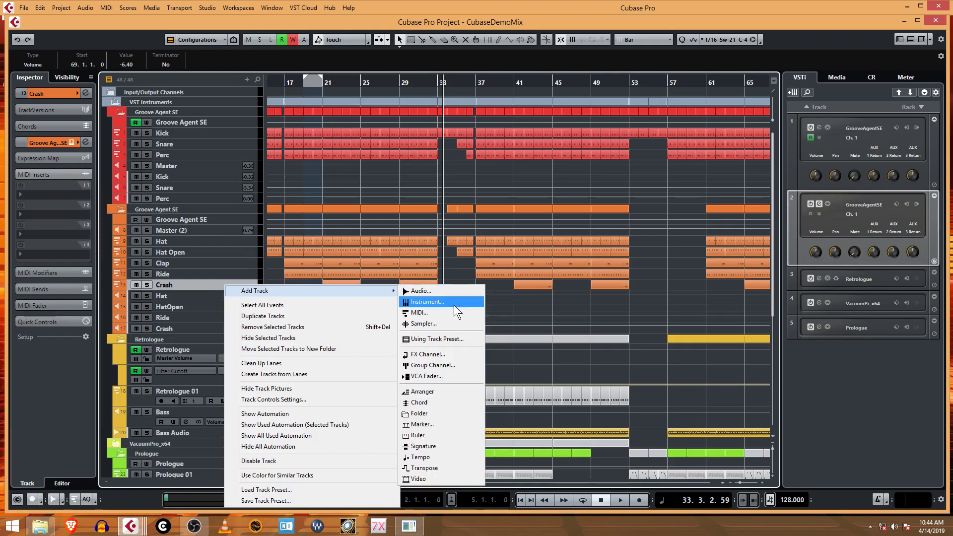
{"action": "left_click", "coordinate": [454, 312]}
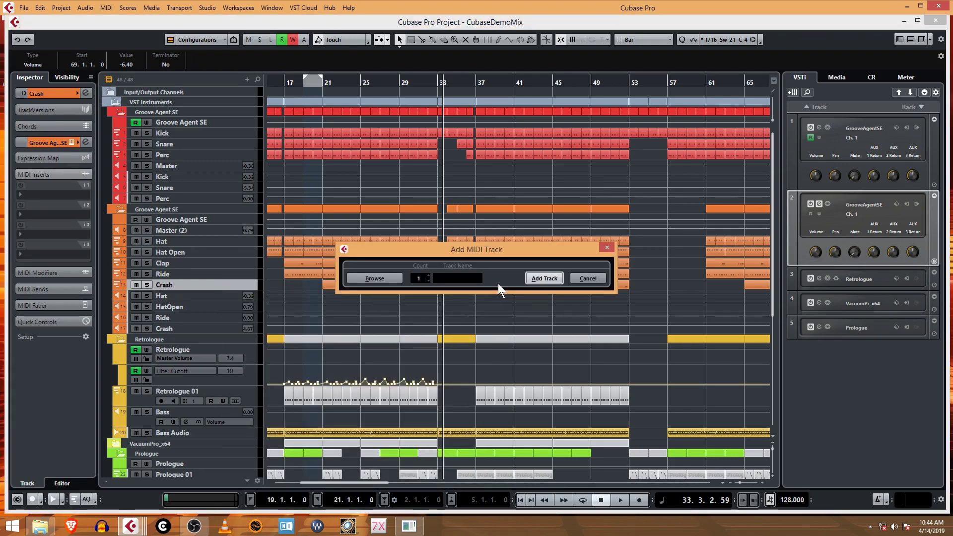
{"action": "type", "text": "Fill"}
{"action": "key", "text": "Return"}
{"action": "scroll", "coordinate": [162, 461], "scroll_direction": "down", "scroll_amount": 5}
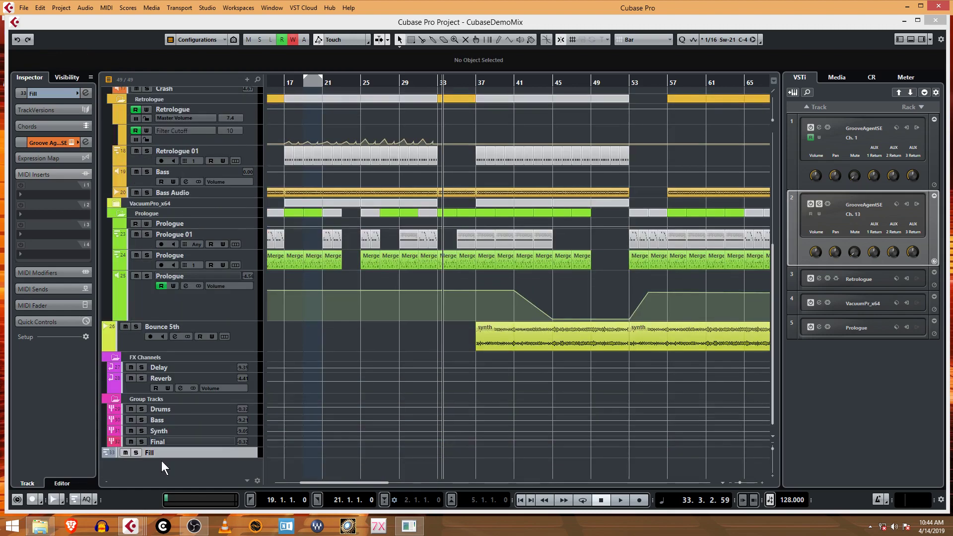
{"action": "left_click_drag", "start_coordinate": [199, 451], "coordinate": [213, 166]}
{"action": "scroll", "coordinate": [200, 189], "scroll_direction": "up", "scroll_amount": 6}
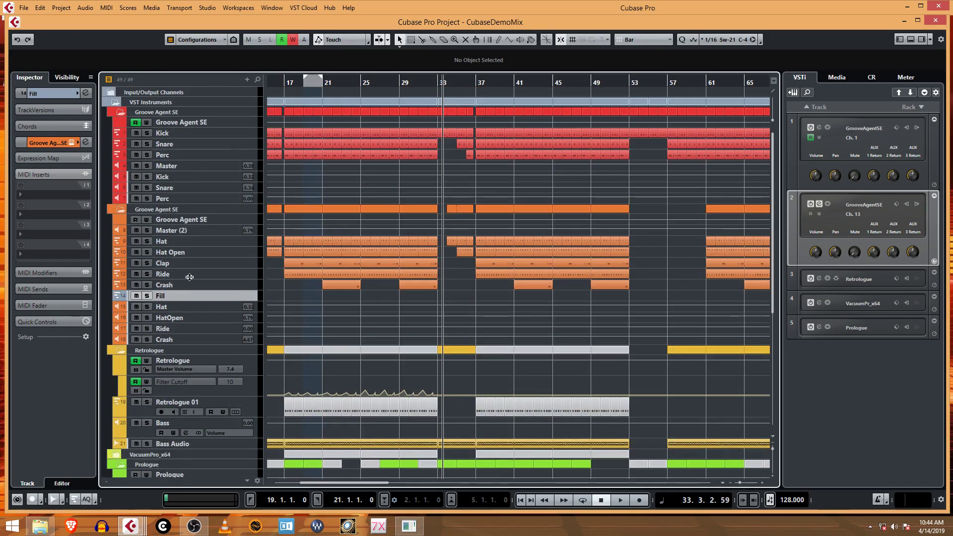
Step: Rename the new Fill track as Fill2 and color it orange like the other tracks in its folder
{"action": "double_click", "coordinate": [168, 296]}
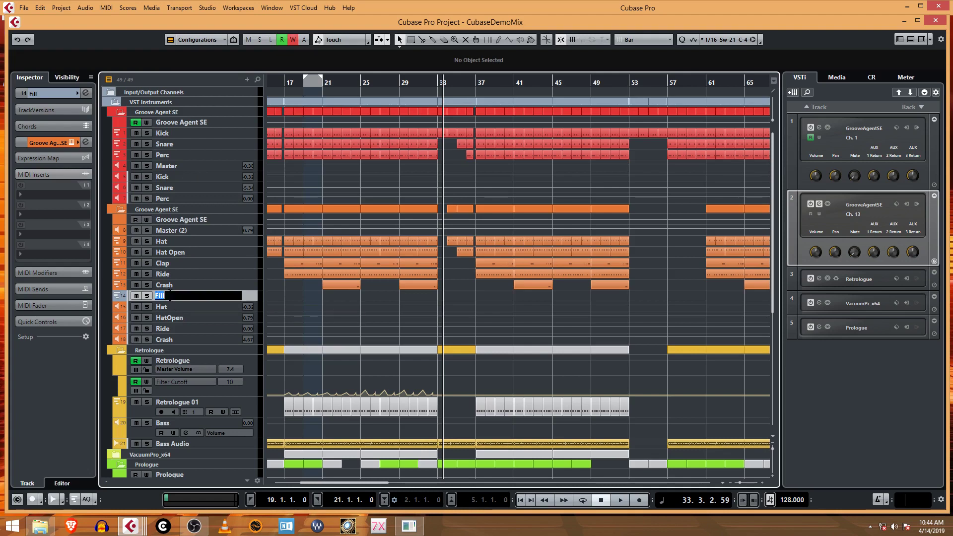
{"action": "type", "text": "2"}
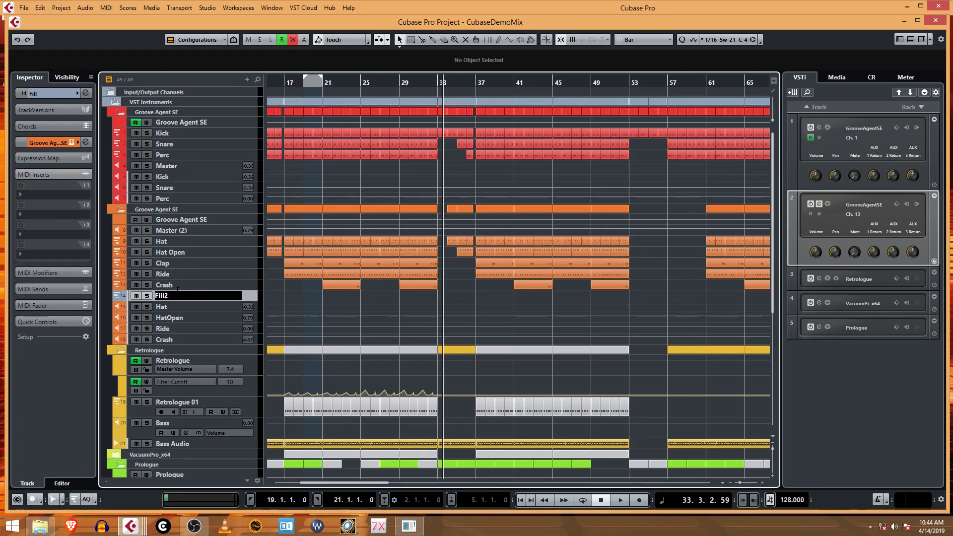
{"action": "key", "text": "Return"}
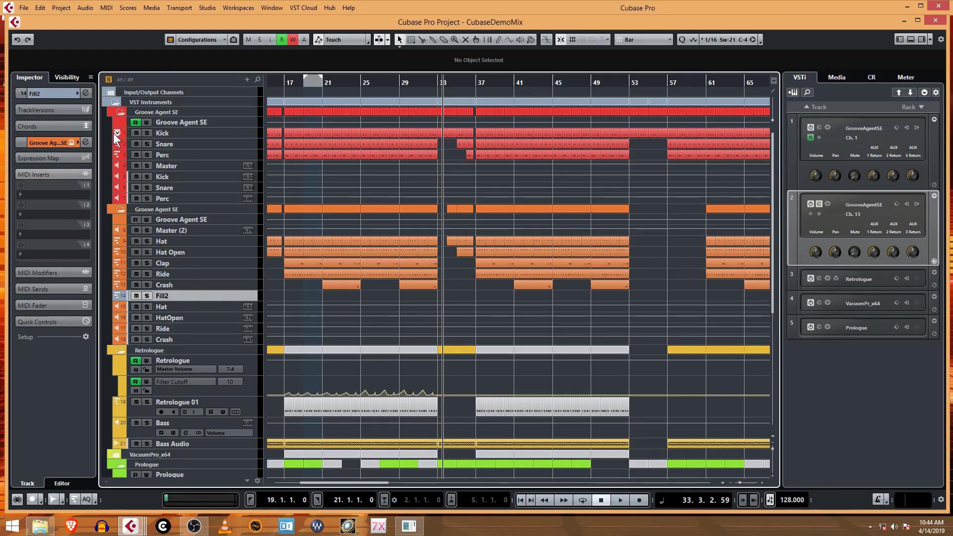
{"action": "left_click", "coordinate": [77, 94]}
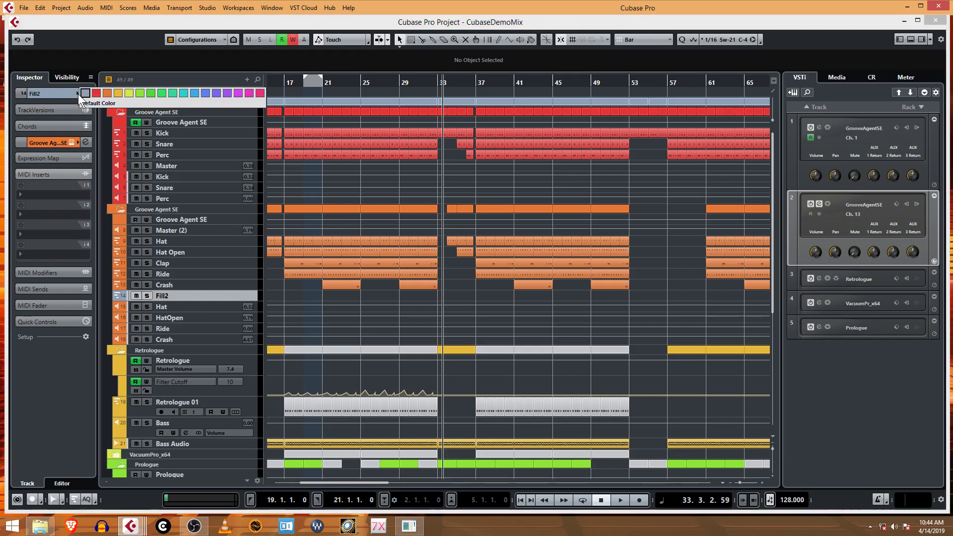
{"action": "left_click", "coordinate": [110, 96]}
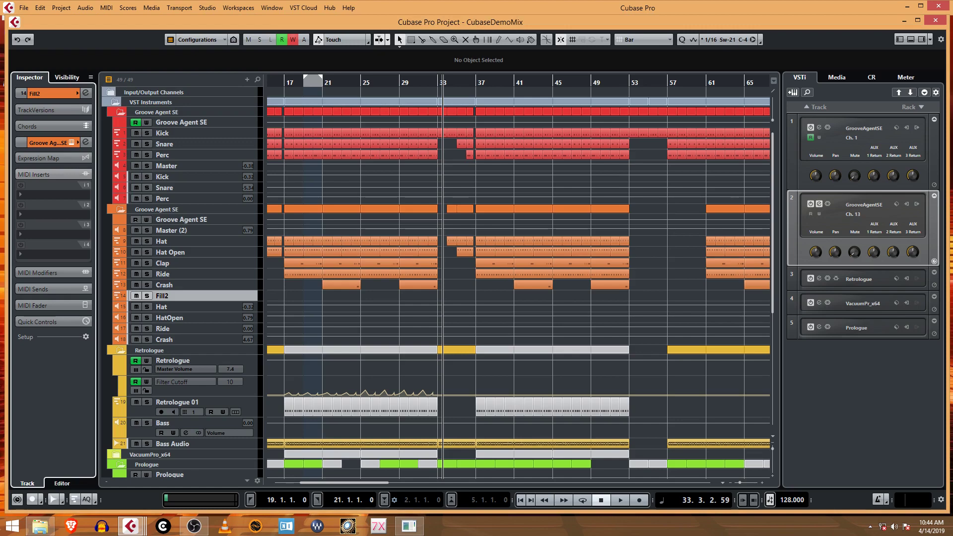
Step: Bring back the second Groove Agent SE window, play the Perc 4 pad and activate the instrument's Out 6 [Stereo] output
{"action": "left_click_drag", "start_coordinate": [952, 185], "coordinate": [698, 115]}
{"action": "left_click", "coordinate": [528, 272]}
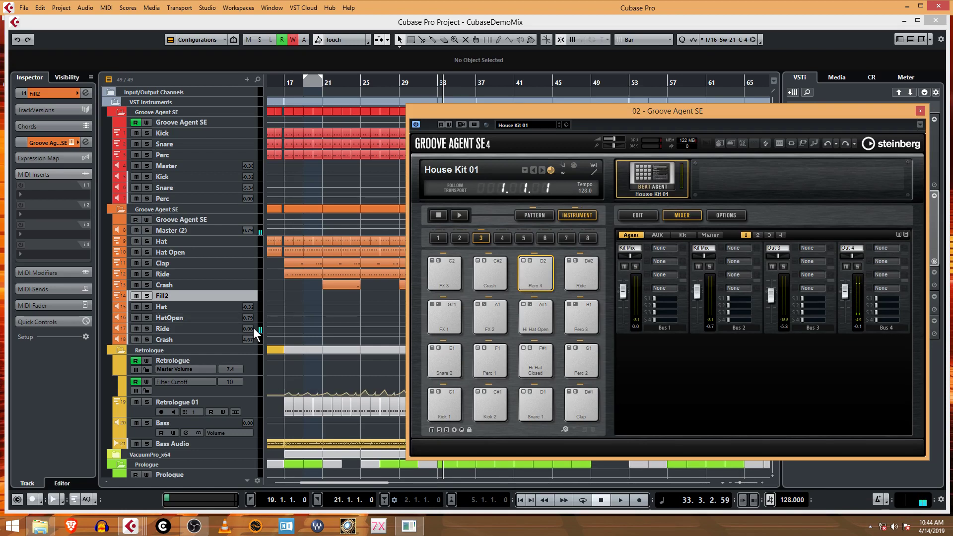
{"action": "left_click", "coordinate": [922, 124]}
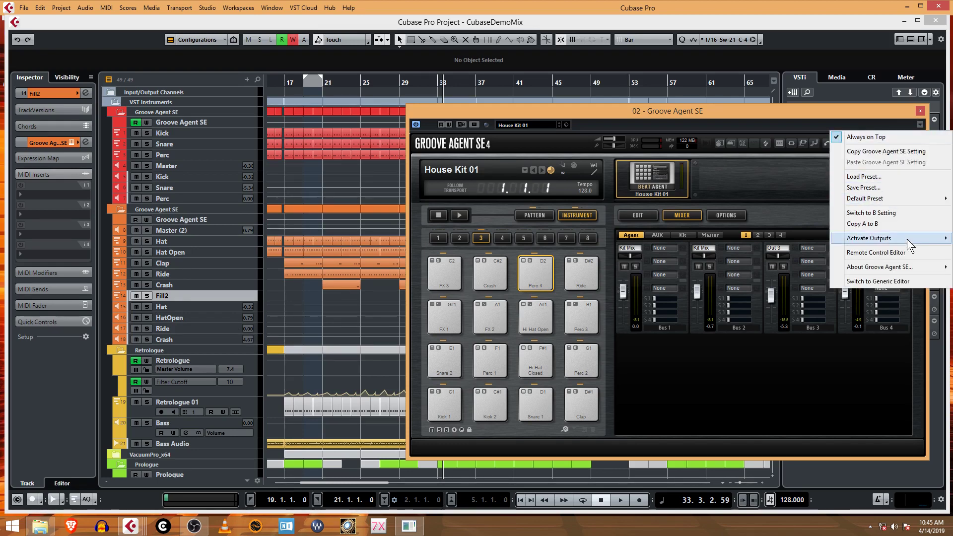
{"action": "mouse_move", "coordinate": [907, 240]}
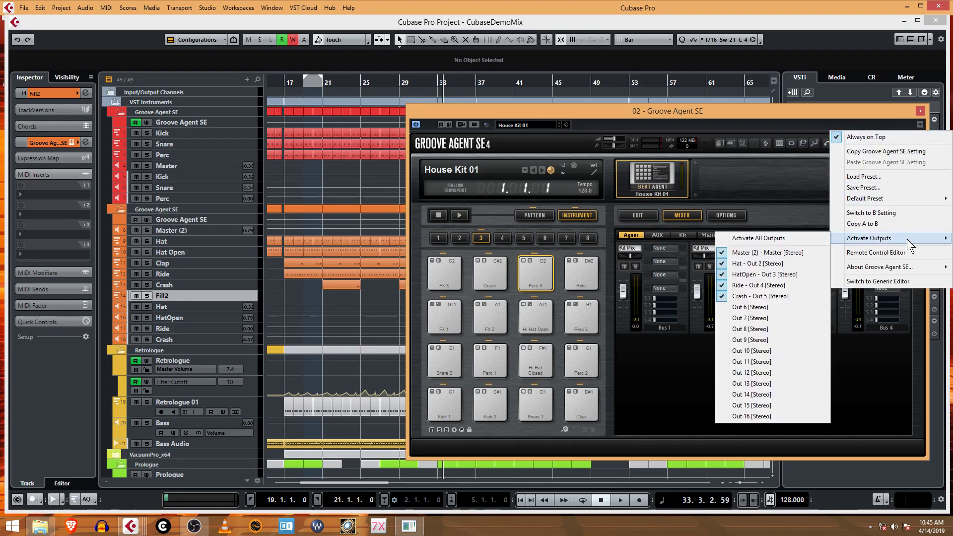
{"action": "left_click", "coordinate": [770, 308]}
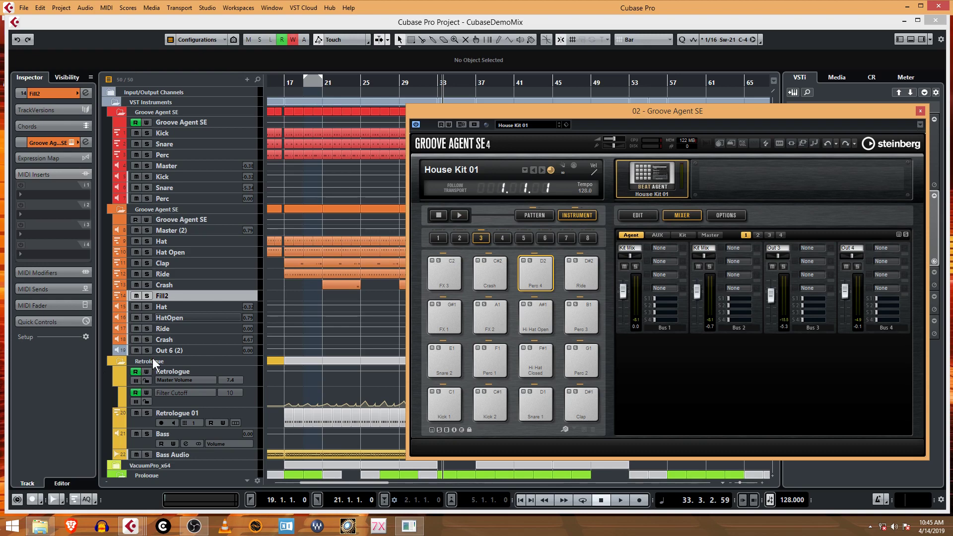
Step: Rename the Out 6 (2) output channel as Fill2
{"action": "left_click", "coordinate": [253, 350]}
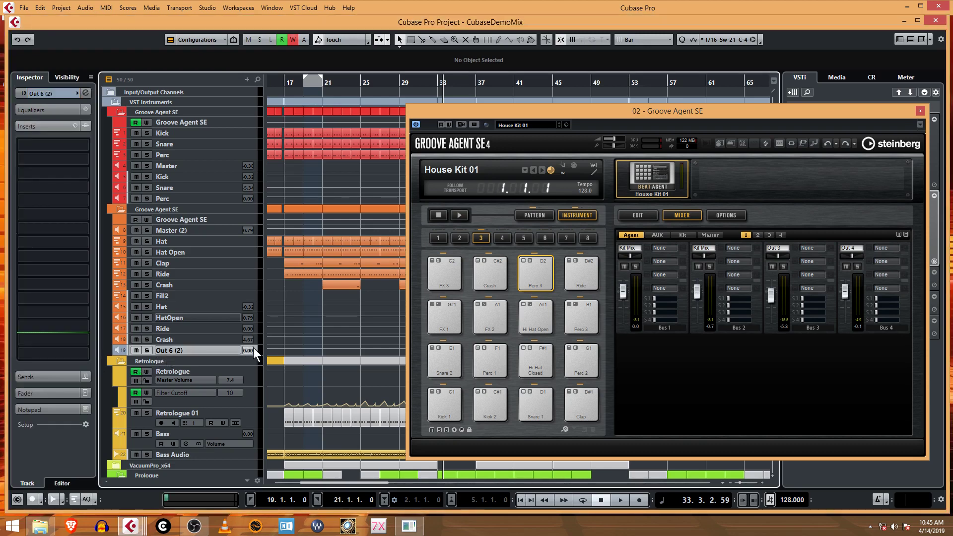
{"action": "double_click", "coordinate": [181, 349]}
{"action": "type", "text": "Fill2"}
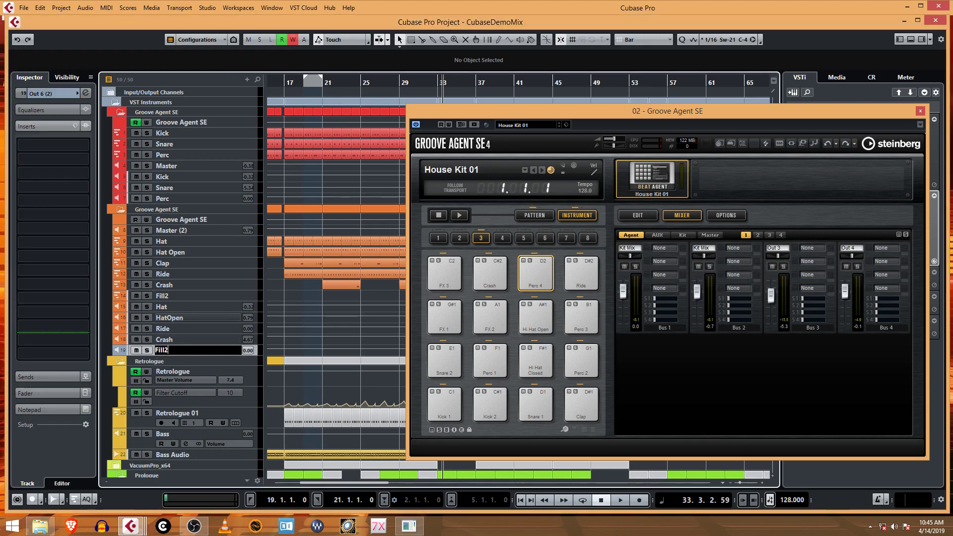
{"action": "key", "text": "Return"}
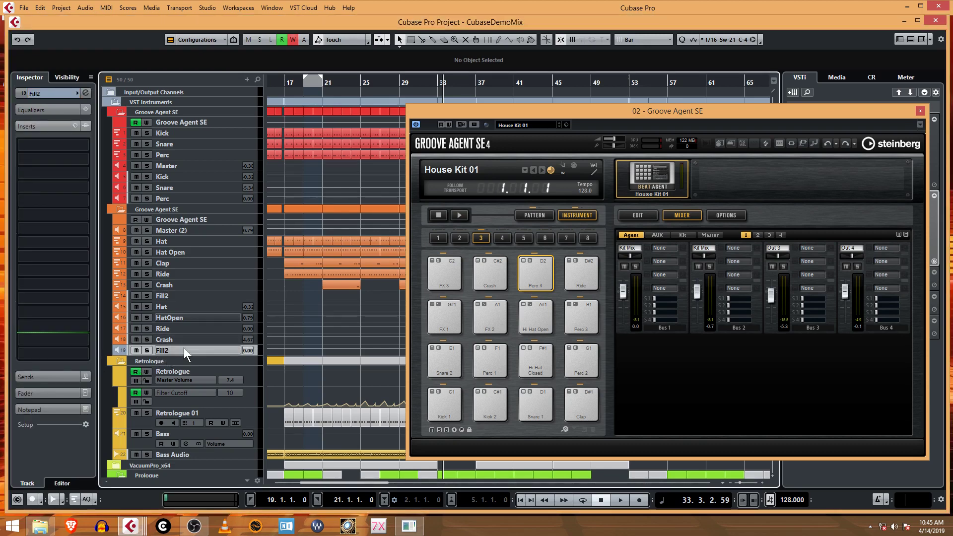
Step: Route Bus 4 of House Kit 01 to Out 6, auditioning the Perc 4 pad before and after the change
{"action": "left_click", "coordinate": [545, 279]}
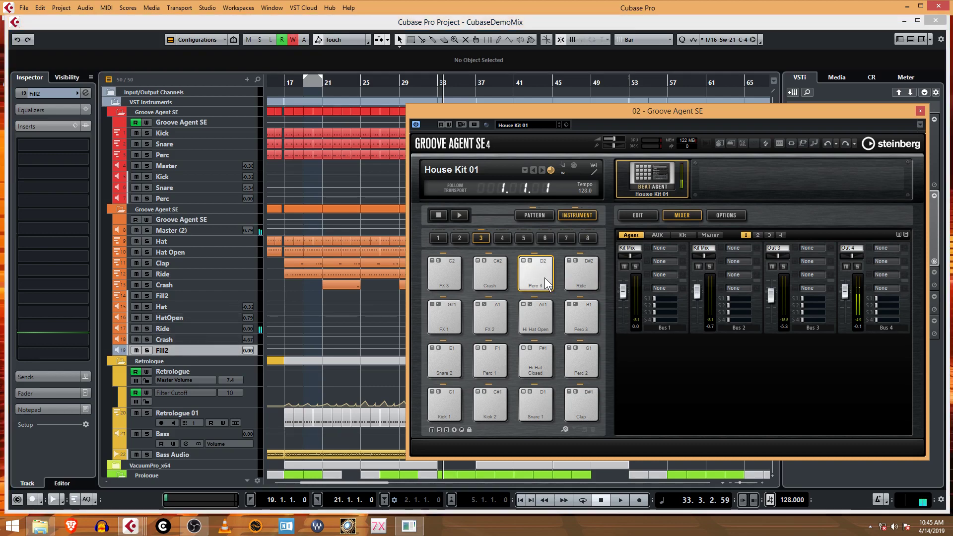
{"action": "left_click", "coordinate": [858, 249]}
{"action": "left_click", "coordinate": [876, 374]}
{"action": "left_click", "coordinate": [544, 274]}
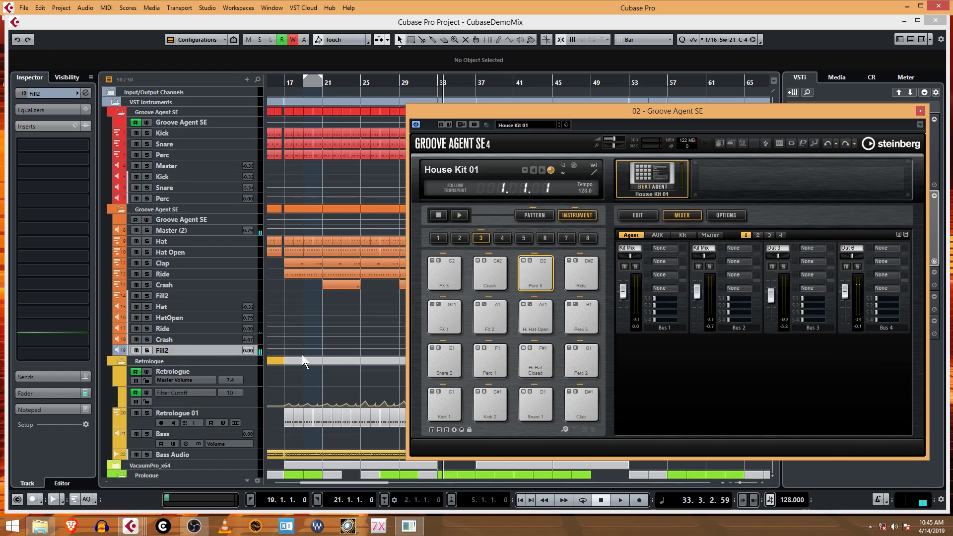
{"action": "left_click", "coordinate": [538, 278]}
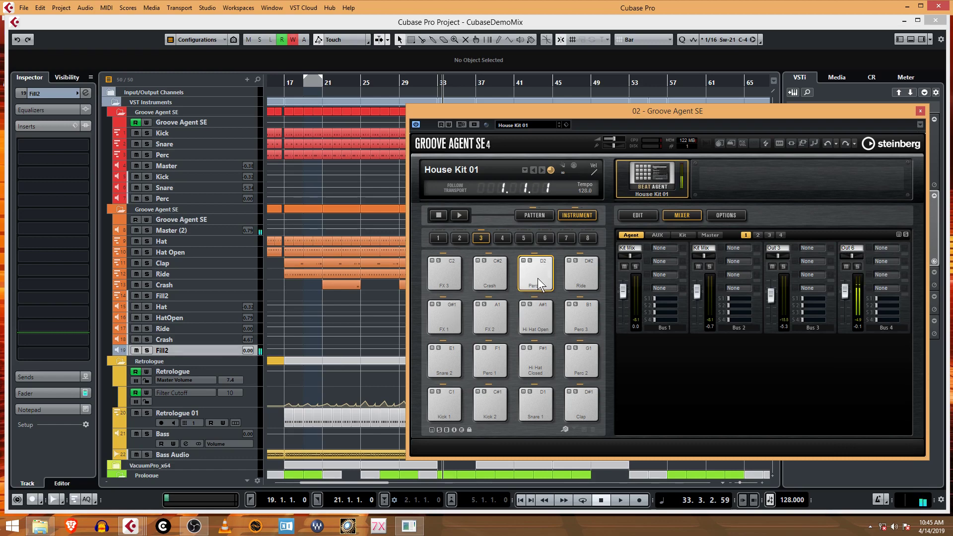
Step: Check which channels the Crash, Perc 4, Hi Hat Open, Perc 3, Ride, Perc 2 and Clap pads feed by auditioning each one
{"action": "left_click", "coordinate": [490, 281]}
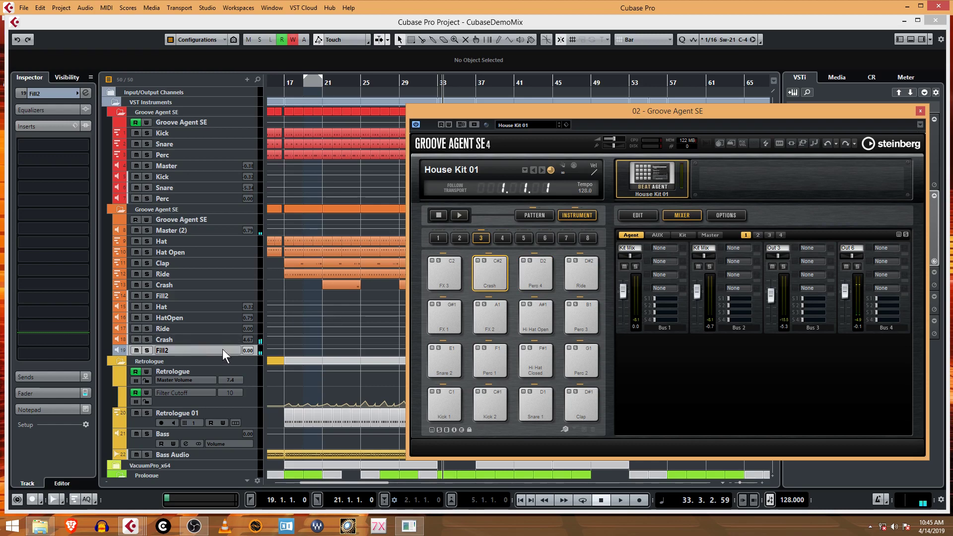
{"action": "left_click", "coordinate": [533, 275]}
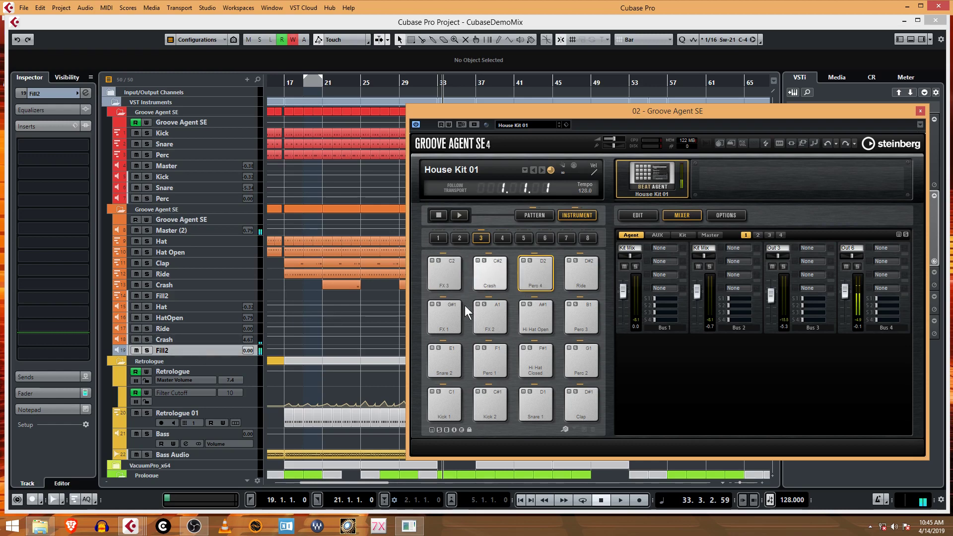
{"action": "left_click", "coordinate": [536, 328]}
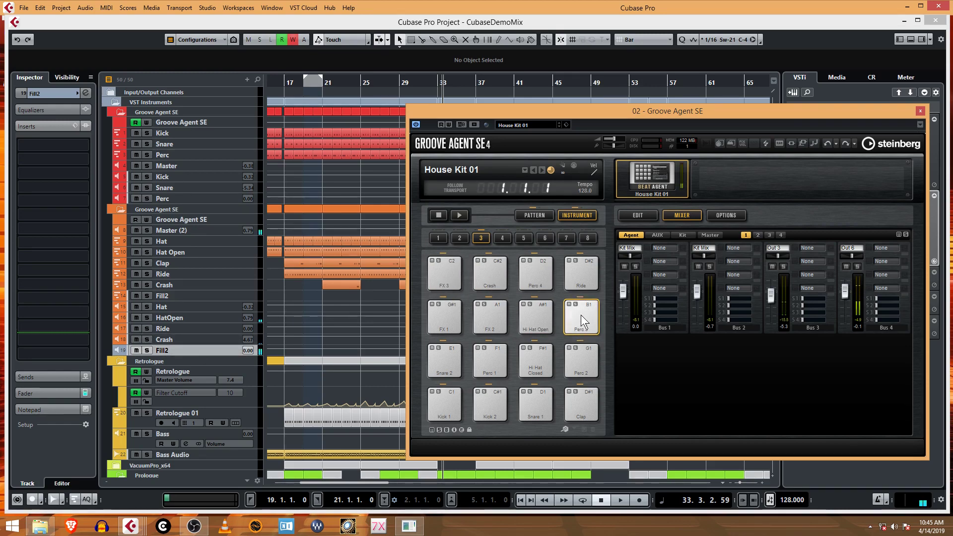
{"action": "left_click", "coordinate": [581, 287]}
{"action": "left_click", "coordinate": [583, 356]}
{"action": "left_click", "coordinate": [583, 398]}
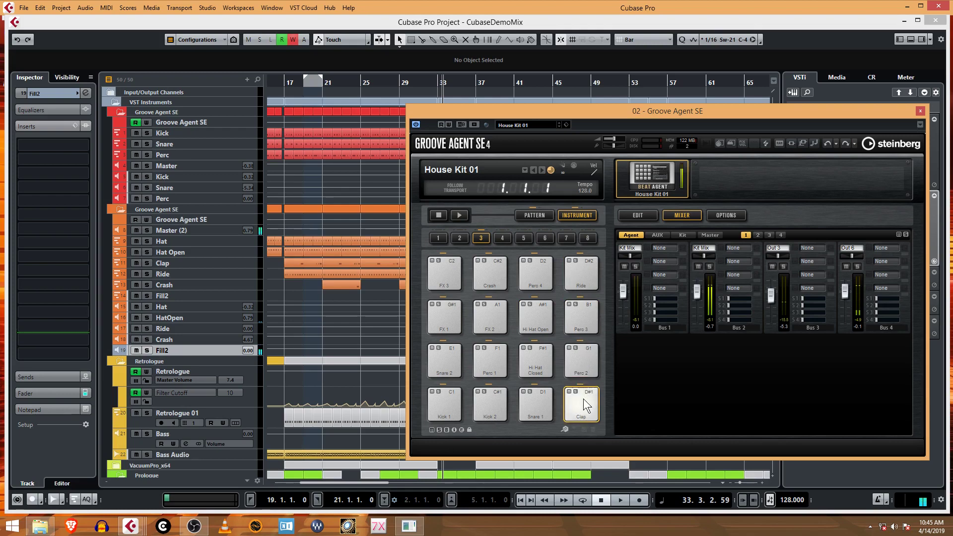
{"action": "left_click", "coordinate": [583, 396]}
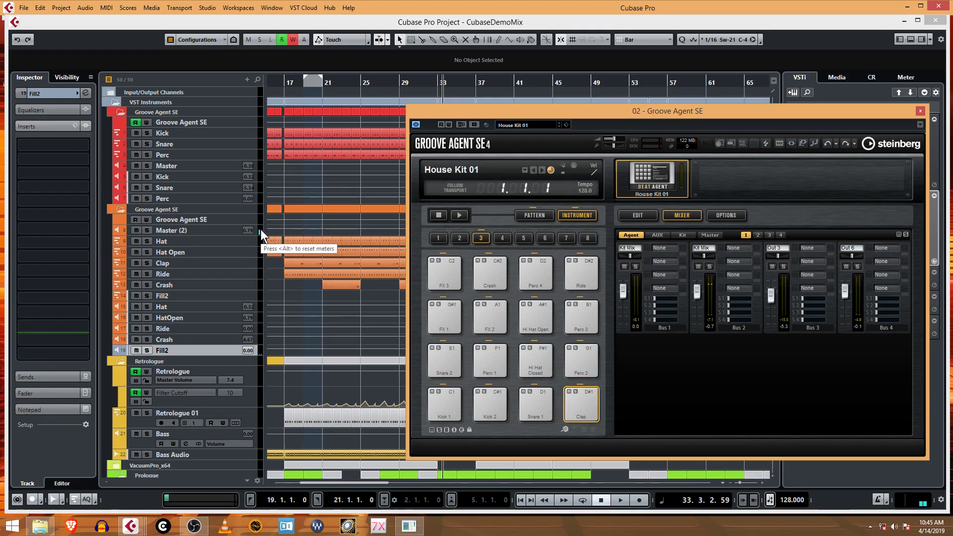
{"action": "left_click", "coordinate": [594, 404]}
Step: Route Bus 2 of House Kit 01 to Out 6 and audition the Clap pad through it
{"action": "left_click", "coordinate": [701, 248]}
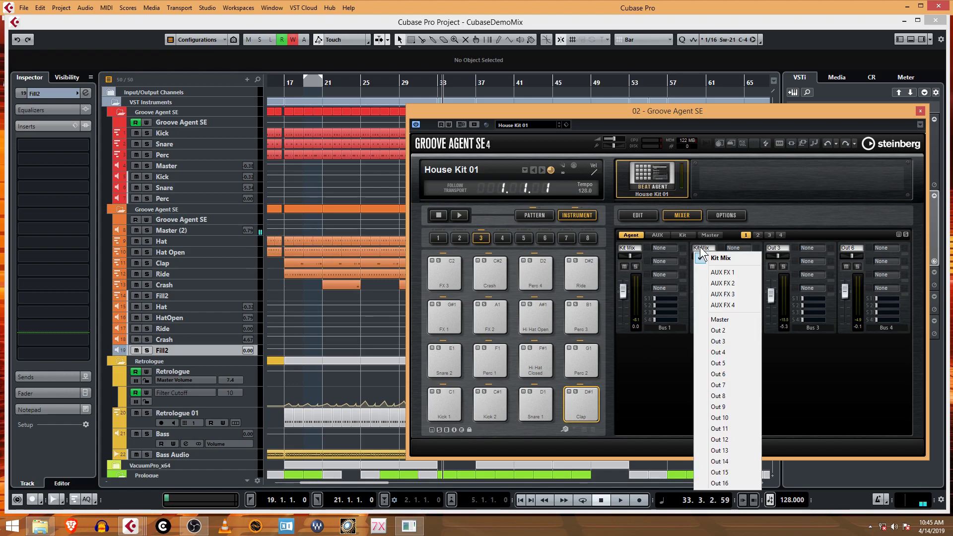
{"action": "left_click", "coordinate": [753, 377]}
{"action": "left_click", "coordinate": [582, 404]}
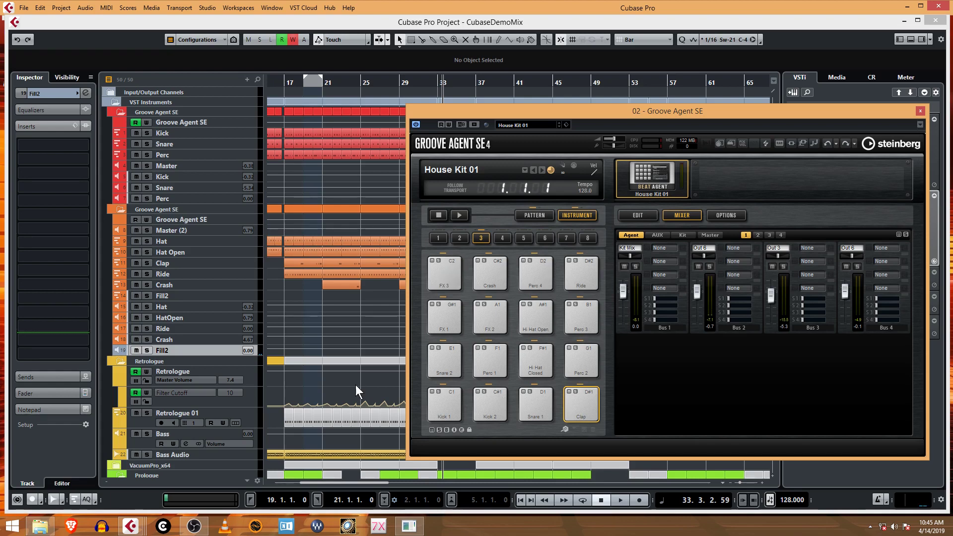
{"action": "left_click", "coordinate": [589, 402]}
{"action": "left_click", "coordinate": [584, 406]}
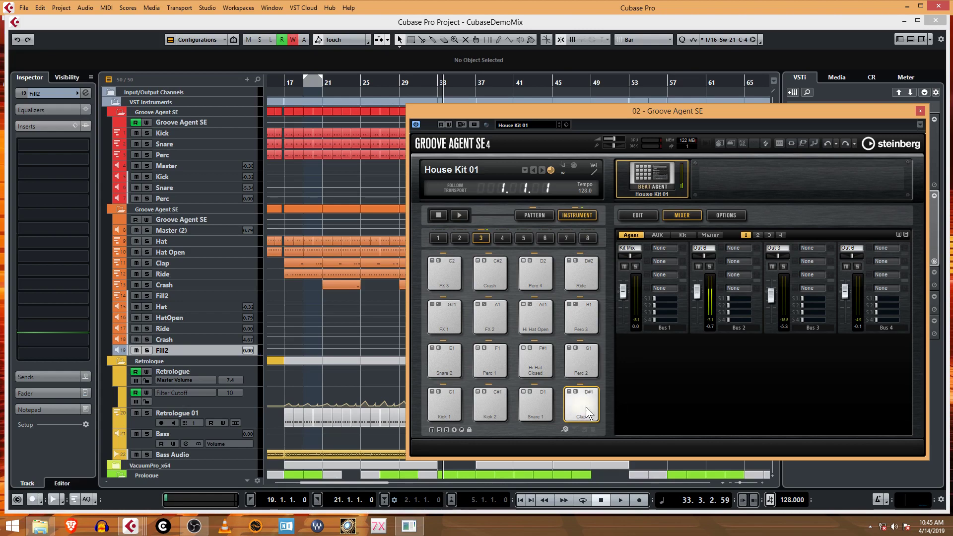
Step: Examine the Clap pad's main, pitch, filter, amp and sample settings in House Kit 01
{"action": "left_click", "coordinate": [653, 217]}
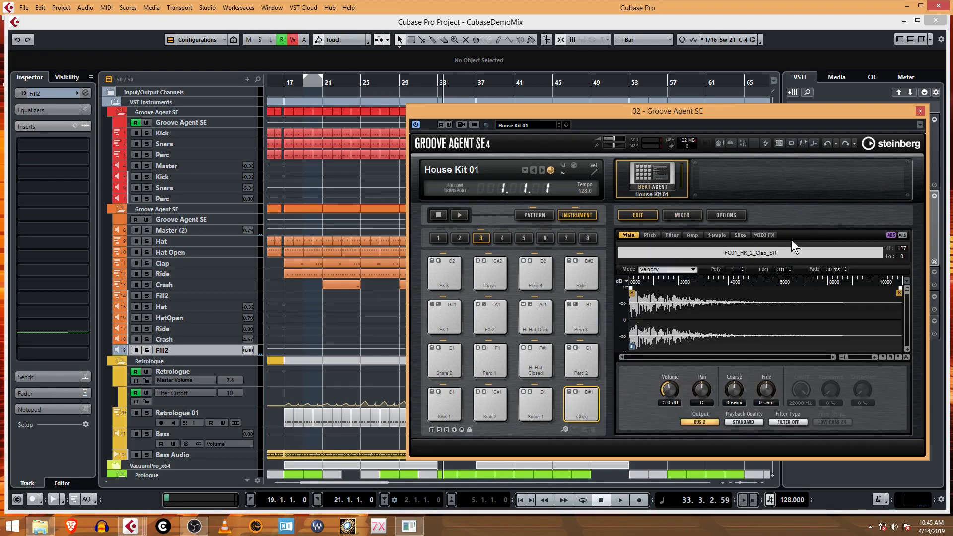
{"action": "left_click", "coordinate": [648, 236]}
{"action": "left_click", "coordinate": [668, 236]}
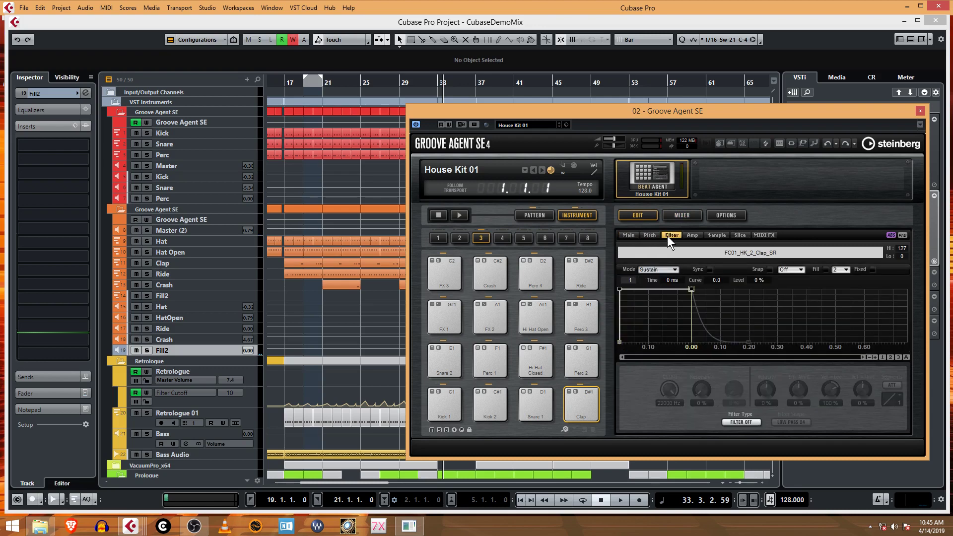
{"action": "left_click", "coordinate": [695, 234]}
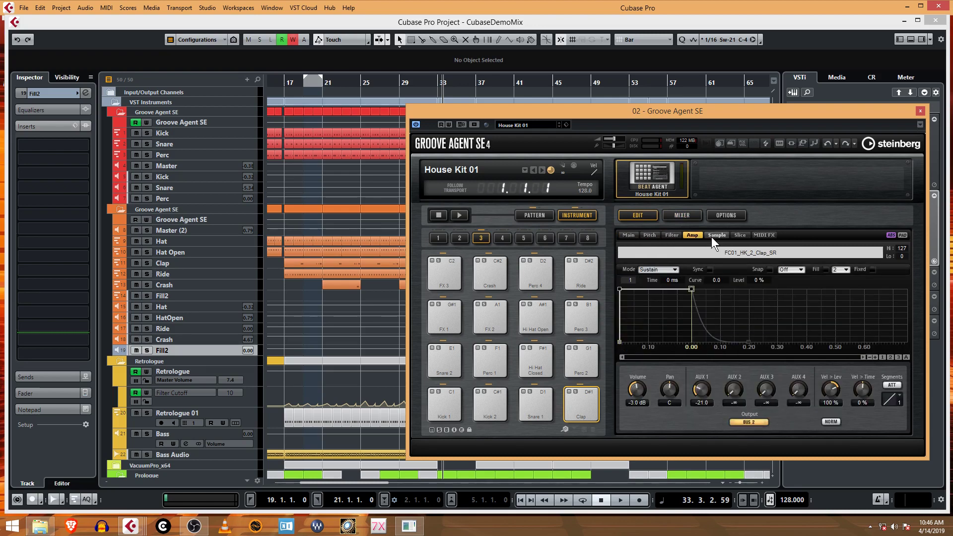
{"action": "left_click", "coordinate": [715, 236]}
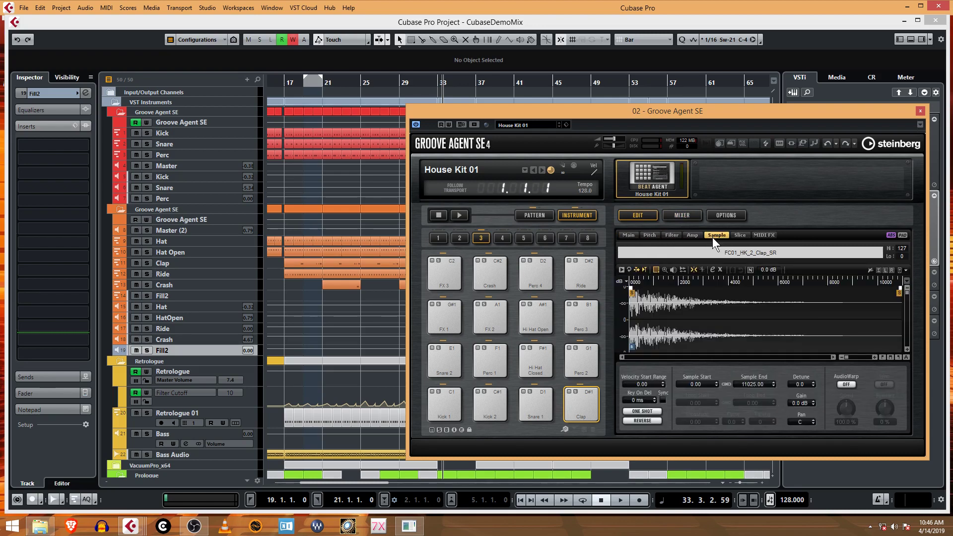
Step: Audition the Clap pad repeatedly against the mixer meters of agent buses 1 to 4
{"action": "left_click", "coordinate": [690, 219]}
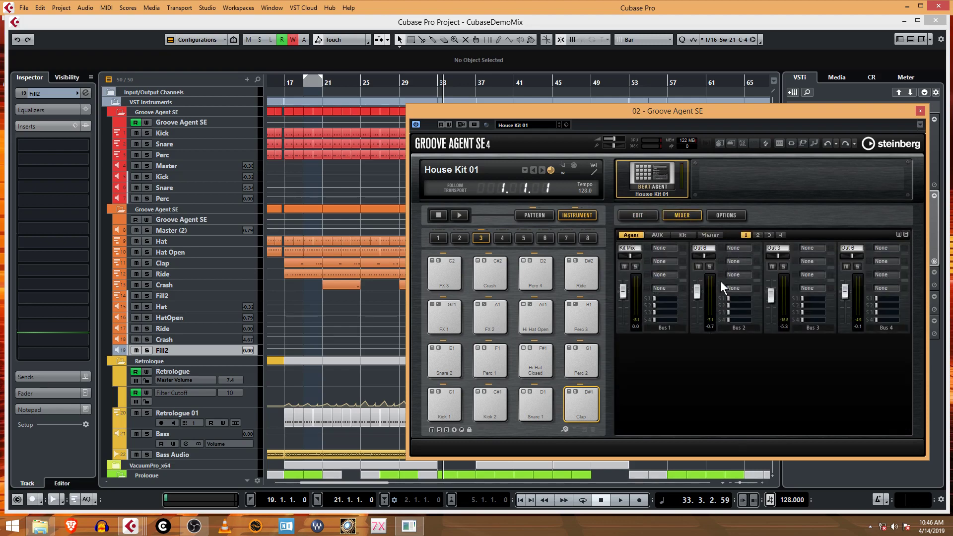
{"action": "left_click", "coordinate": [581, 414]}
{"action": "left_click", "coordinate": [584, 408]}
{"action": "left_click", "coordinate": [584, 406]}
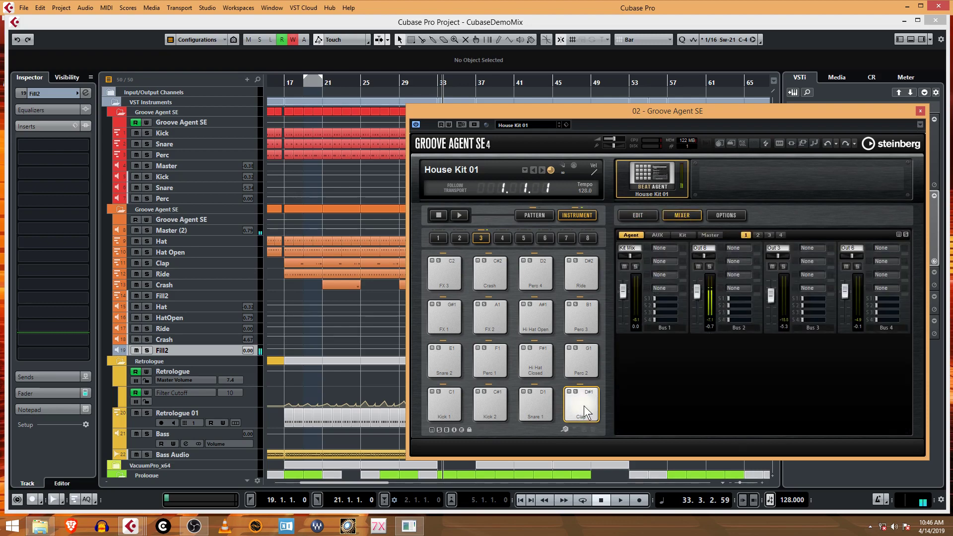
{"action": "left_click", "coordinate": [590, 400]}
Step: Audition the Clap pad against the kit mixer channel and the master mixer channel
{"action": "left_click", "coordinate": [681, 236]}
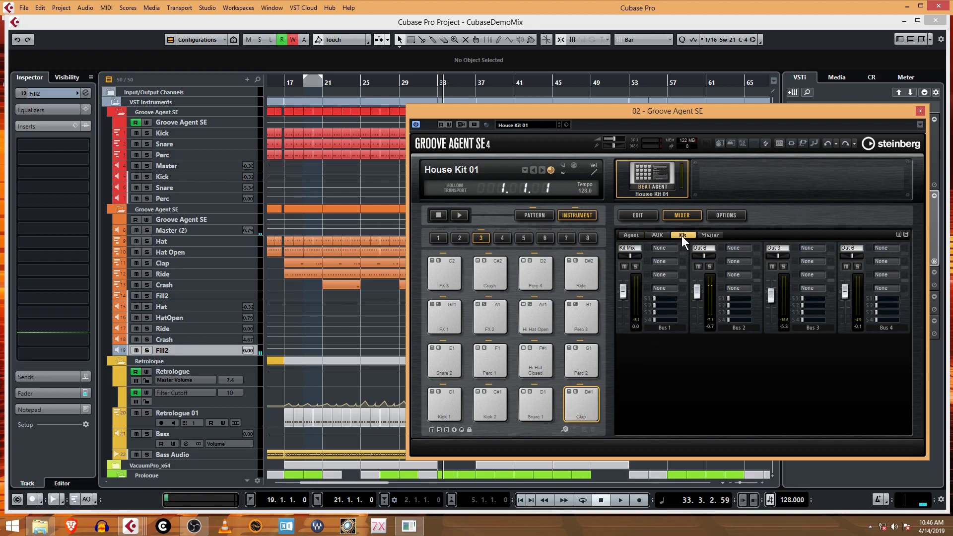
{"action": "left_click", "coordinate": [583, 399]}
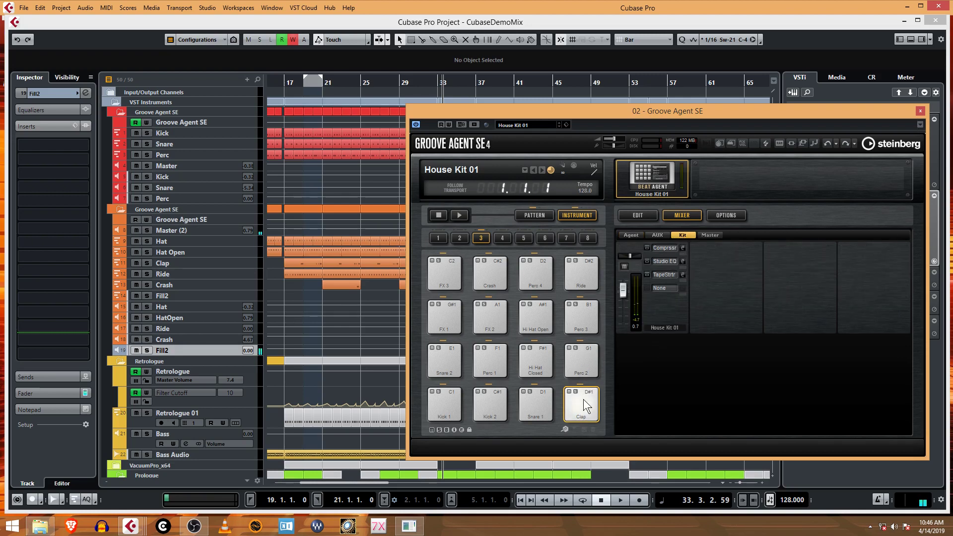
{"action": "left_click", "coordinate": [583, 399]}
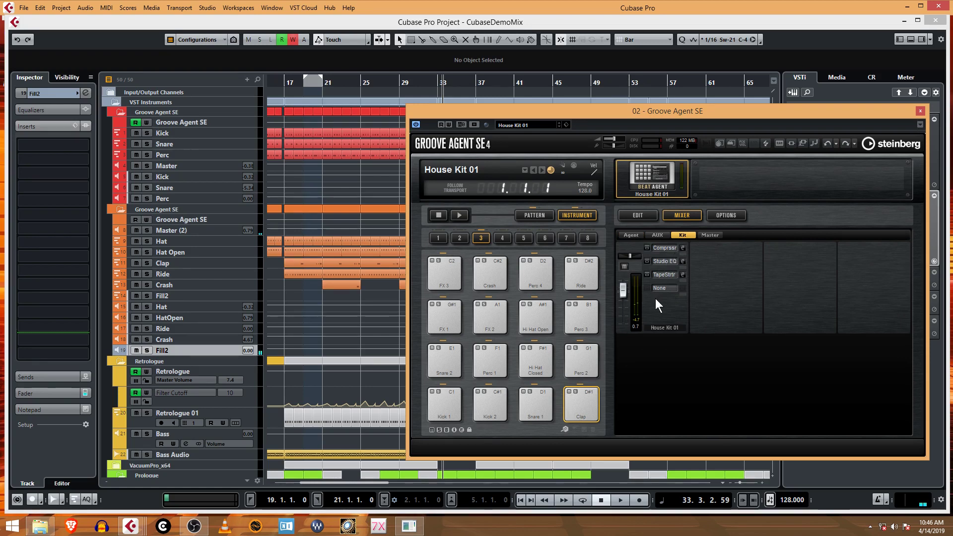
{"action": "left_click", "coordinate": [589, 395]}
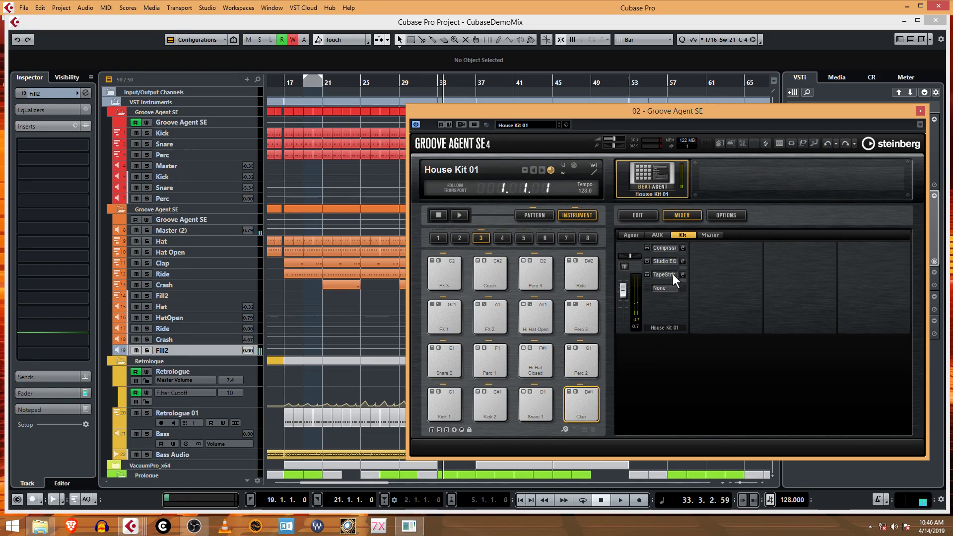
{"action": "left_click", "coordinate": [707, 236]}
{"action": "left_click", "coordinate": [582, 403]}
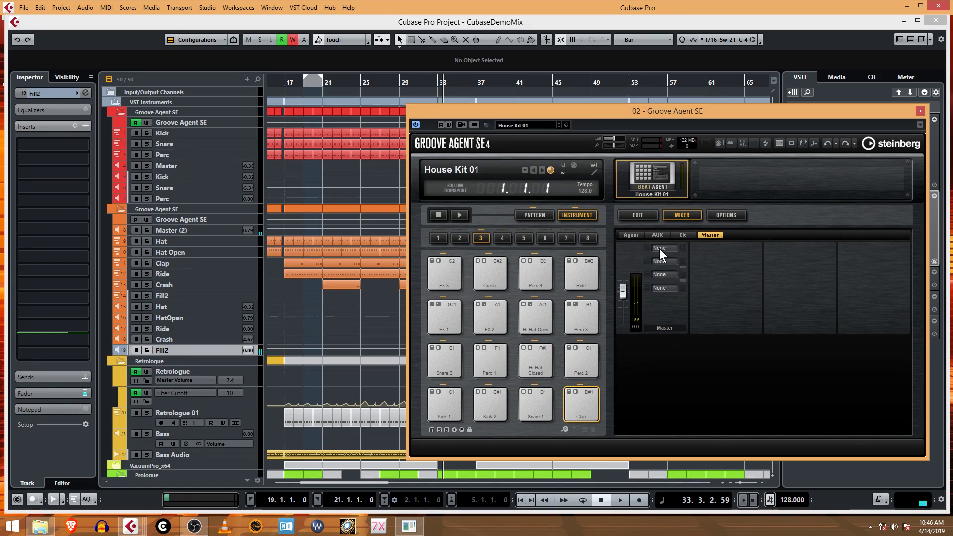
Step: Check the global options briefly and route the Clap pad's own output directly to Out 6
{"action": "left_click", "coordinate": [720, 213]}
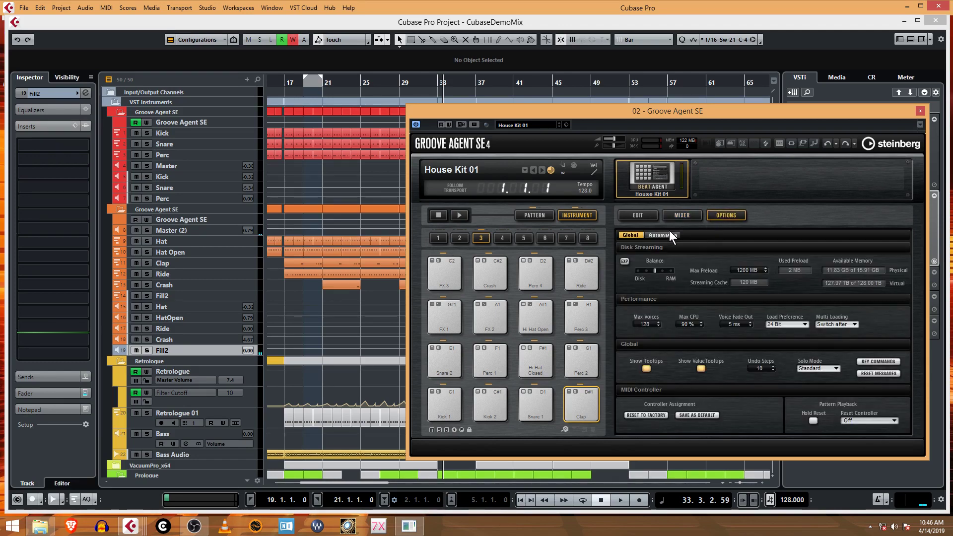
{"action": "left_click", "coordinate": [682, 216]}
{"action": "left_click", "coordinate": [651, 220]}
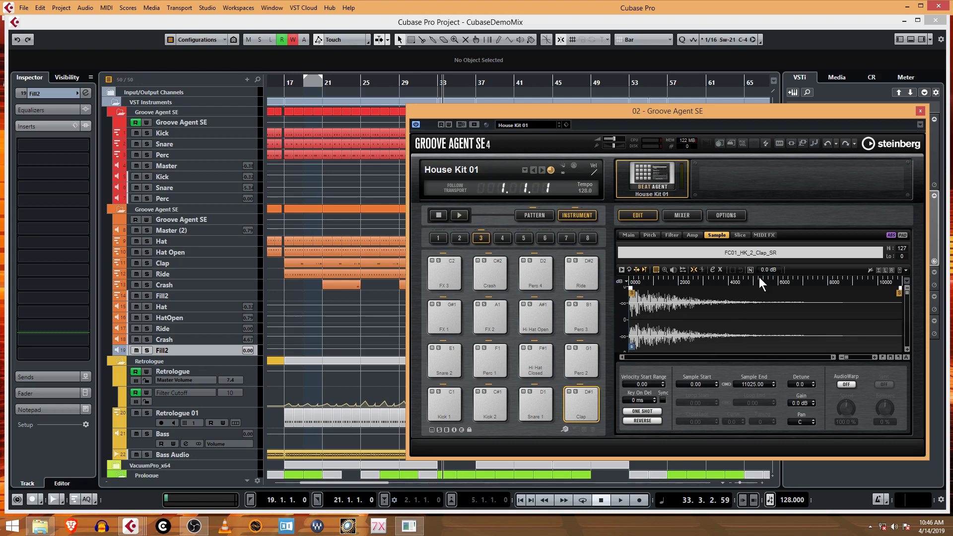
{"action": "left_click", "coordinate": [627, 236]}
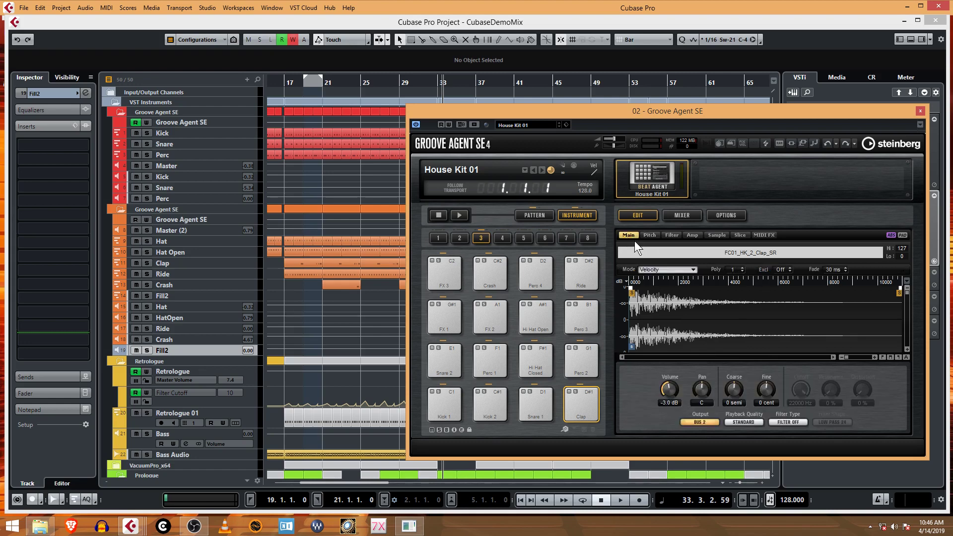
{"action": "left_click", "coordinate": [708, 422]}
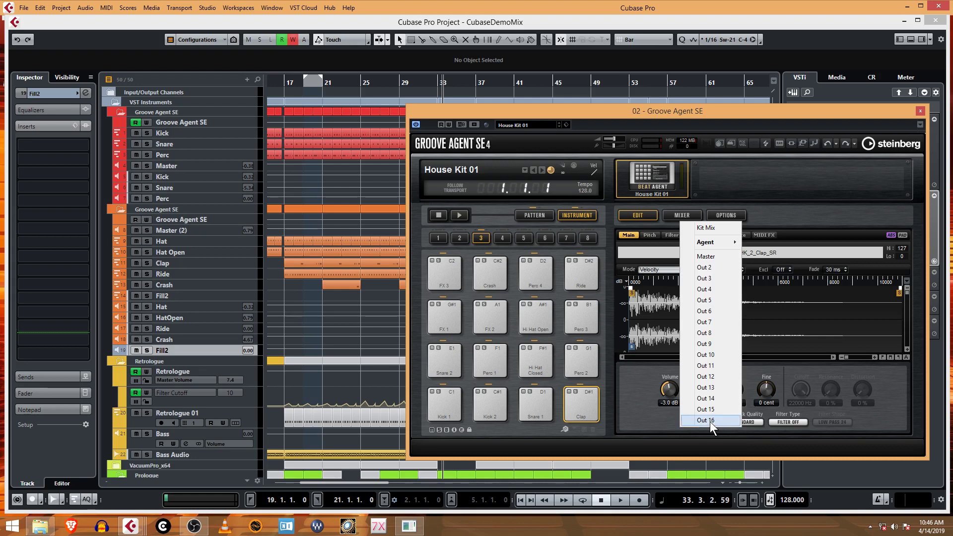
{"action": "left_click", "coordinate": [728, 313]}
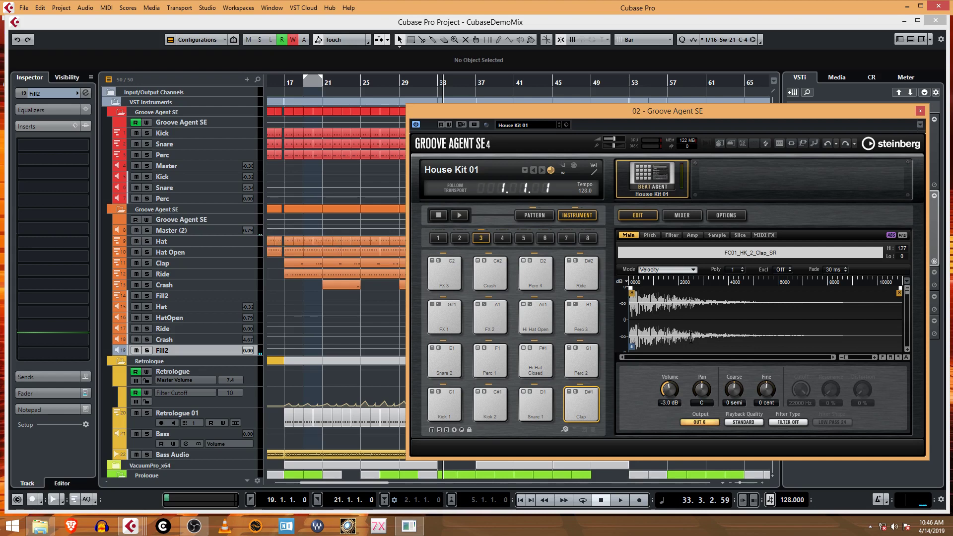
Step: Examine the Clap pad's amp, sample, slice and MIDI FX settings, returning to its main settings
{"action": "left_click", "coordinate": [692, 236]}
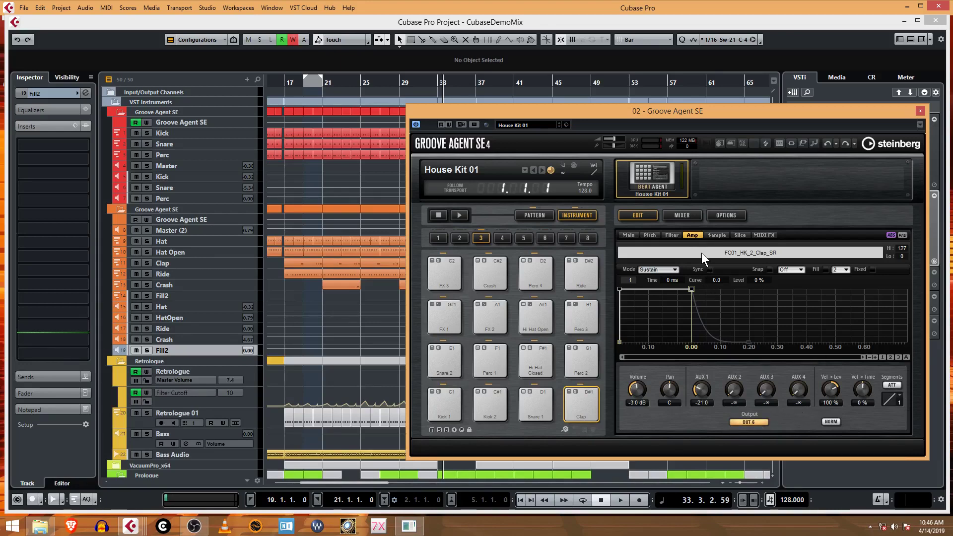
{"action": "left_click", "coordinate": [719, 236]}
{"action": "left_click", "coordinate": [742, 234]}
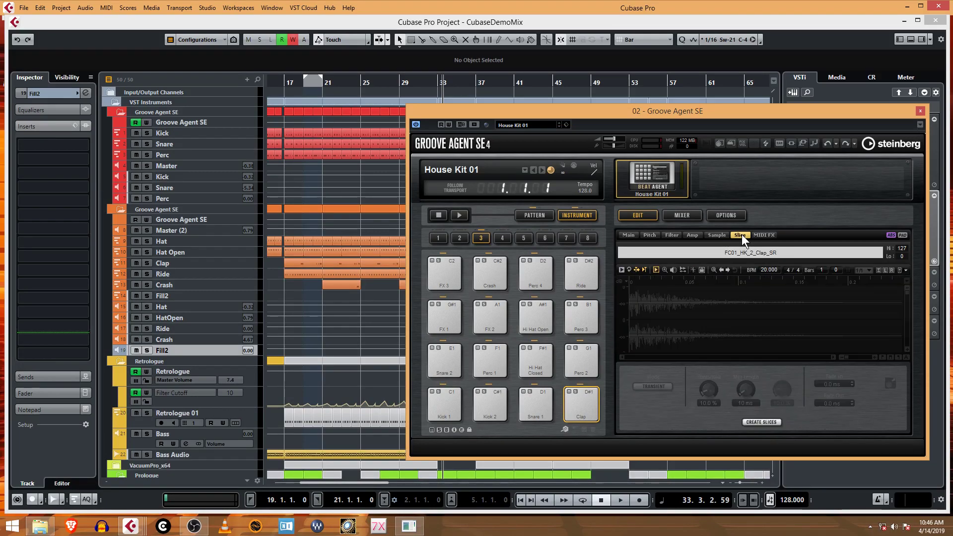
{"action": "left_click", "coordinate": [769, 234]}
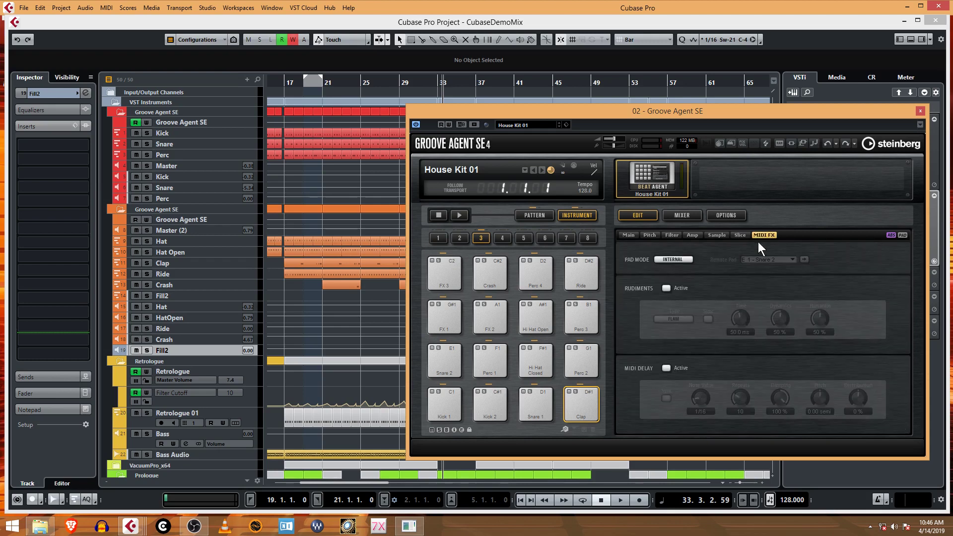
{"action": "left_click", "coordinate": [633, 236]}
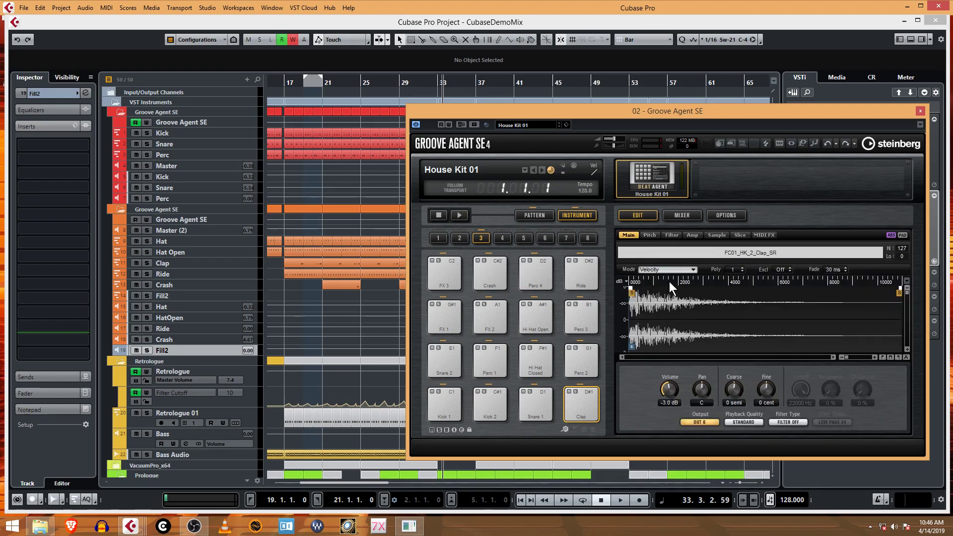
Step: Audition the Clap, Perc 2 and Snare 1 pads against the master channel, and review the Clap pad's main settings and the global options
{"action": "left_click", "coordinate": [676, 213]}
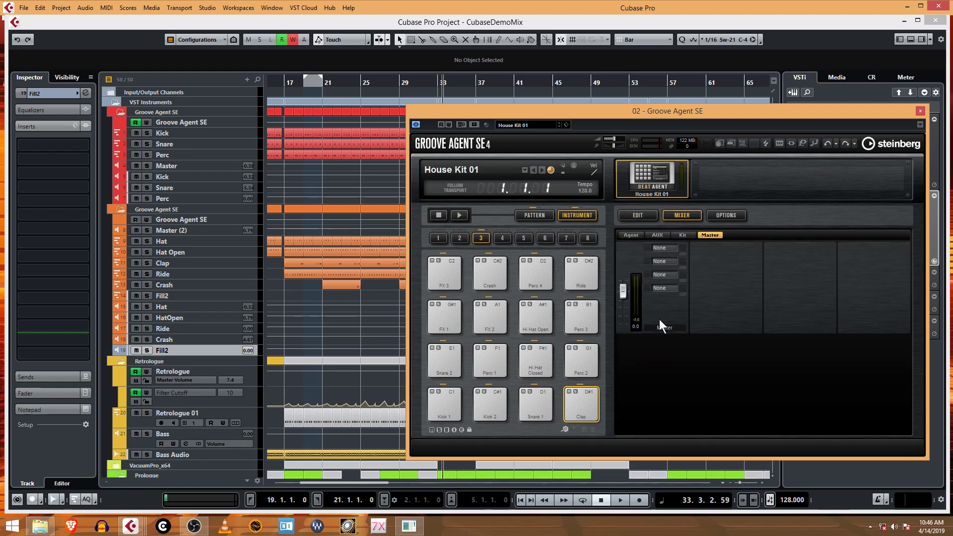
{"action": "left_click", "coordinate": [576, 405]}
{"action": "left_click", "coordinate": [568, 375]}
{"action": "left_click", "coordinate": [533, 415]}
{"action": "left_click", "coordinate": [568, 411]}
{"action": "left_click", "coordinate": [639, 218]}
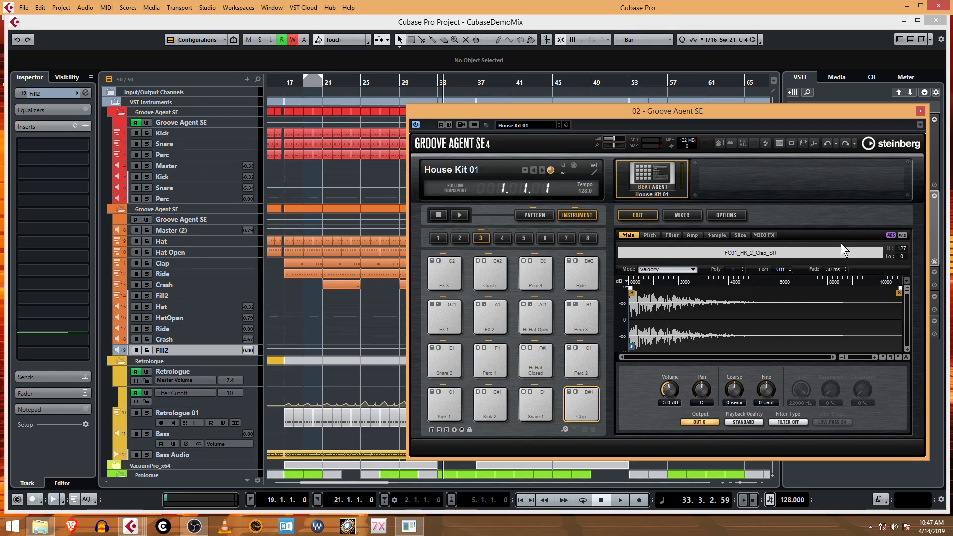
{"action": "left_click", "coordinate": [734, 217]}
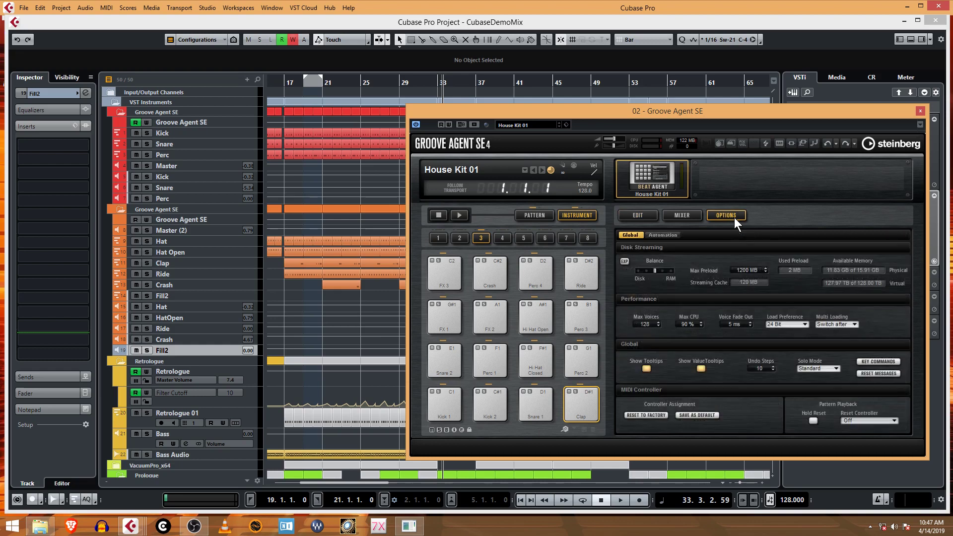
{"action": "left_click", "coordinate": [684, 217]}
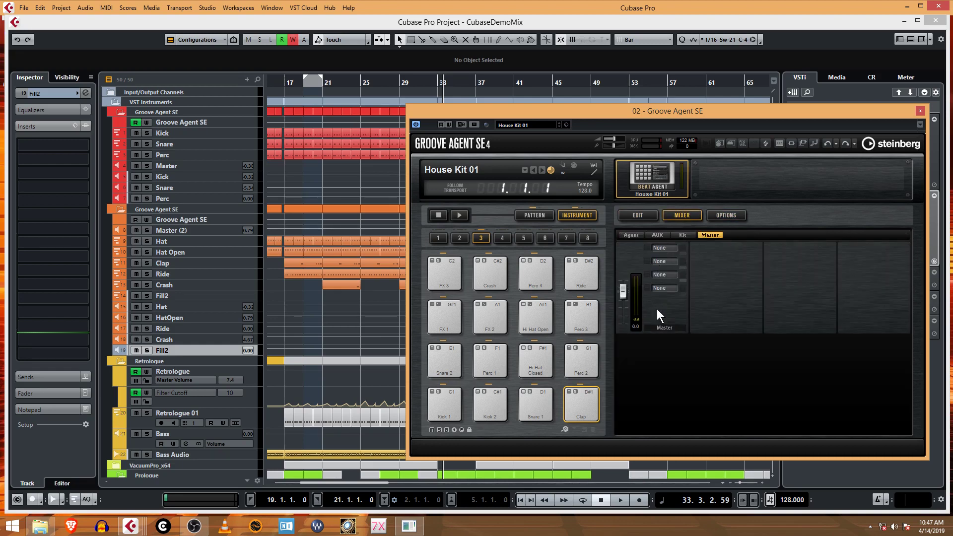
Step: Audition the Clap pad against each of the four bus pages in the agent mixer, covering buses 1 to 16
{"action": "left_click", "coordinate": [634, 236]}
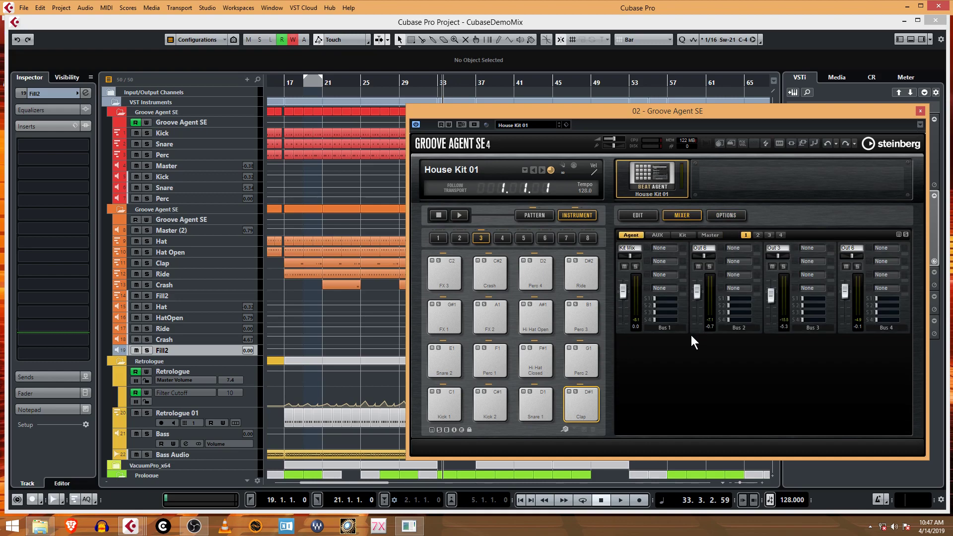
{"action": "left_click", "coordinate": [581, 406]}
{"action": "left_click", "coordinate": [758, 235]}
{"action": "left_click", "coordinate": [597, 401]}
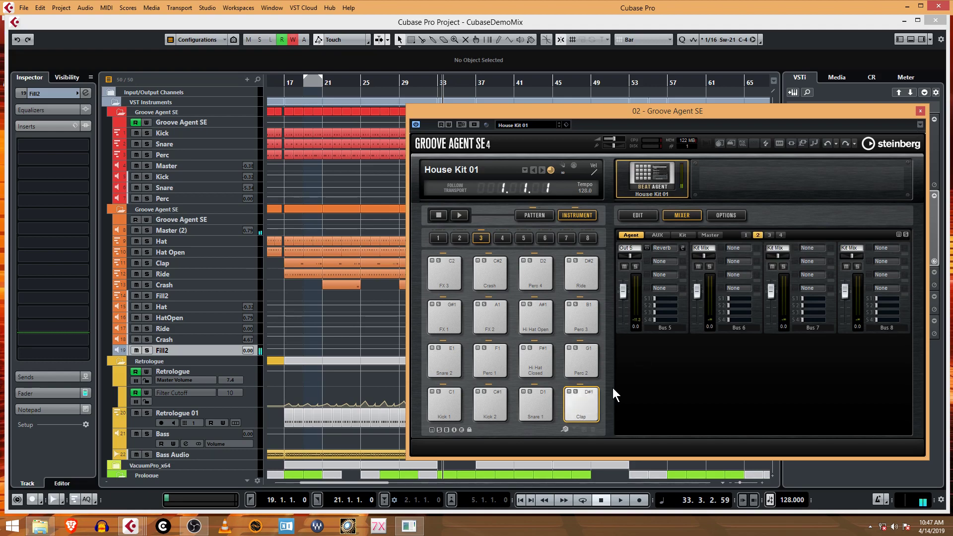
{"action": "left_click", "coordinate": [769, 235]}
{"action": "left_click", "coordinate": [587, 418]}
{"action": "left_click", "coordinate": [781, 234]}
{"action": "left_click", "coordinate": [580, 402]}
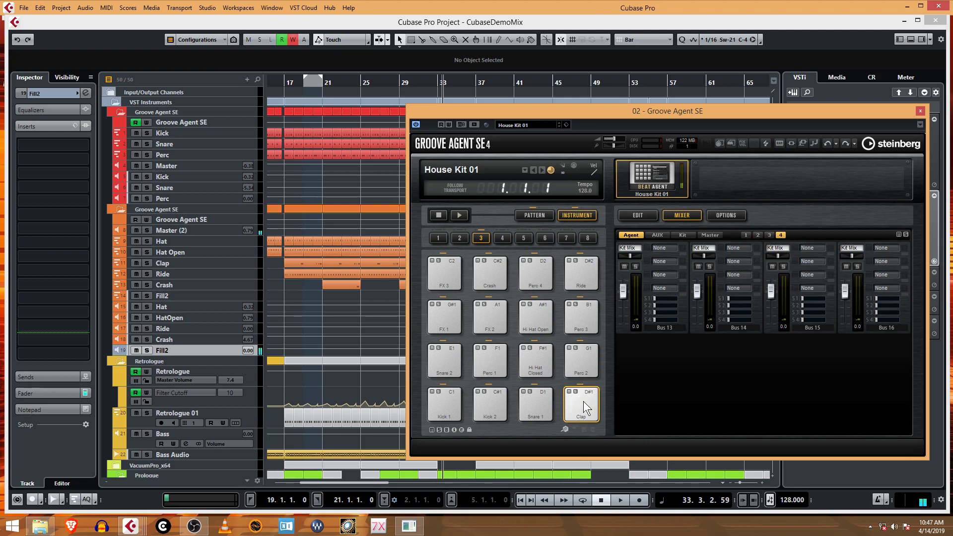
{"action": "left_click", "coordinate": [747, 235]}
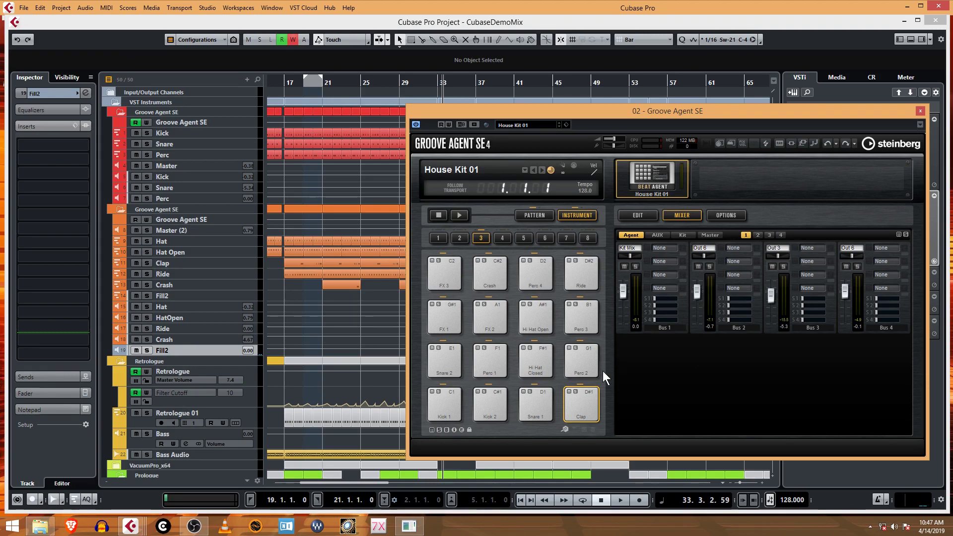
{"action": "left_click", "coordinate": [589, 409]}
Step: Compare the Clap pad's signal in the kit, master and agent mixers by auditioning it in each
{"action": "left_click", "coordinate": [683, 235]}
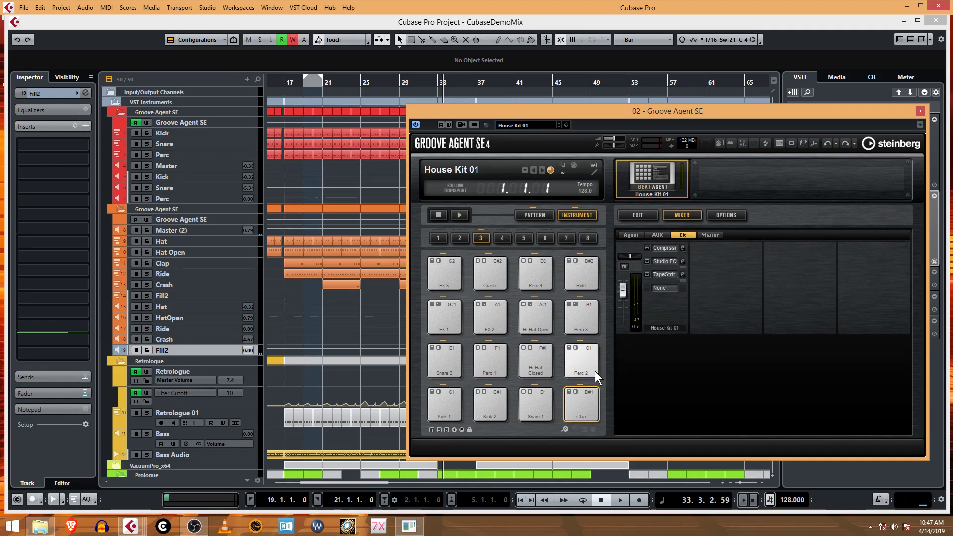
{"action": "left_click", "coordinate": [581, 404]}
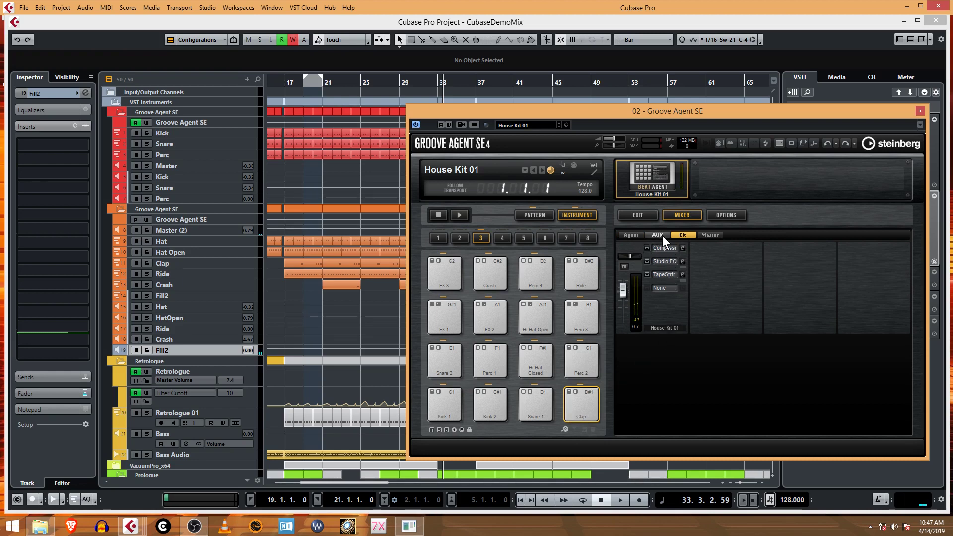
{"action": "left_click", "coordinate": [719, 235]}
{"action": "left_click", "coordinate": [594, 390]}
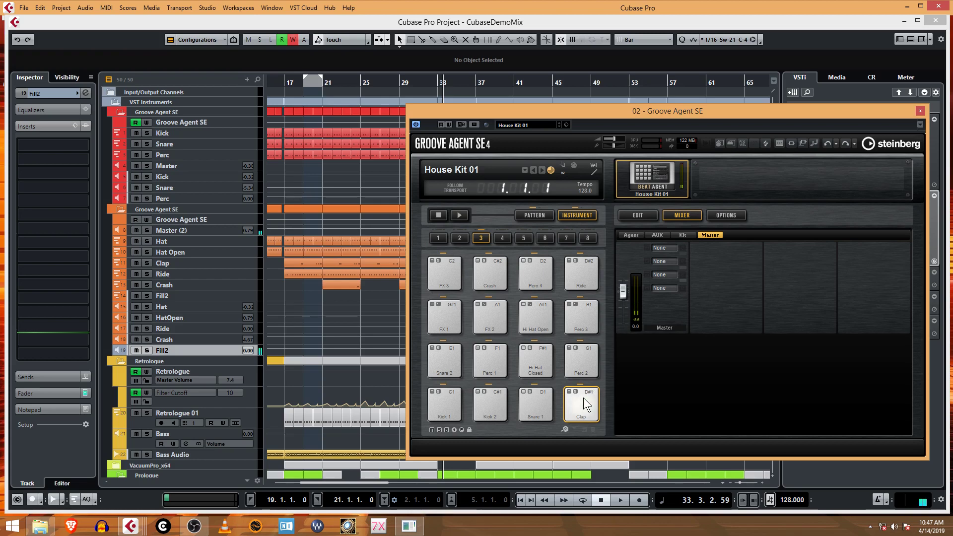
{"action": "left_click", "coordinate": [630, 235]}
{"action": "left_click", "coordinate": [584, 400]}
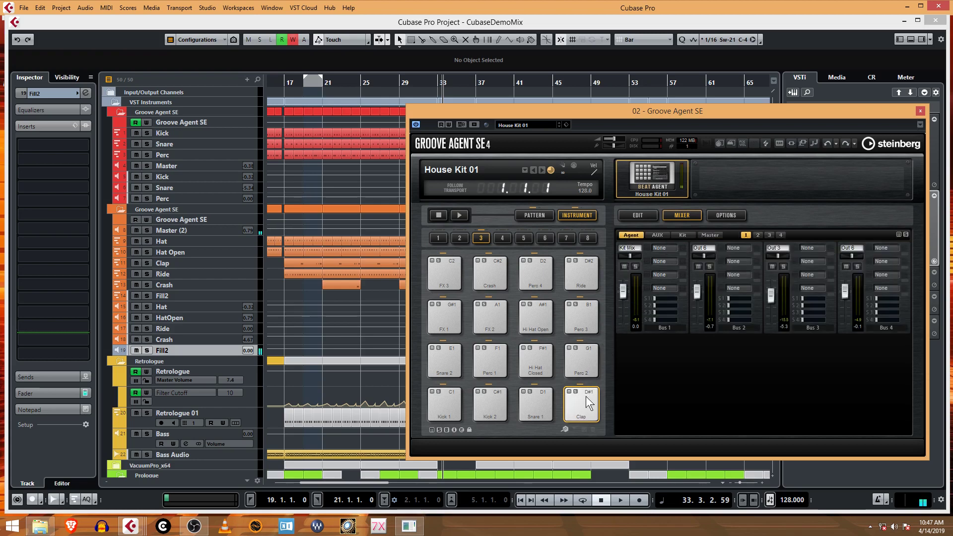
Step: Route the Clap pad's output to the agent's Bus 6 and audition the pad
{"action": "left_click", "coordinate": [649, 219]}
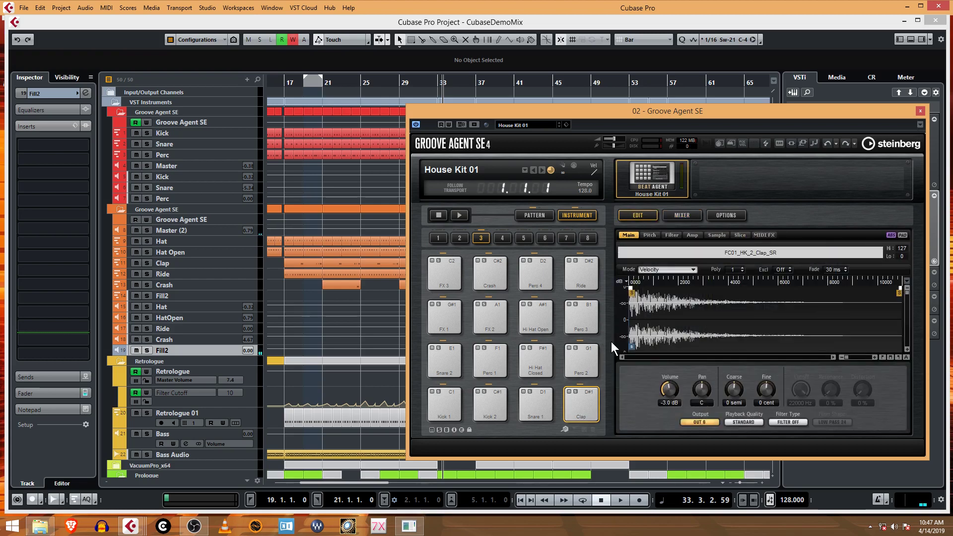
{"action": "left_click", "coordinate": [705, 426]}
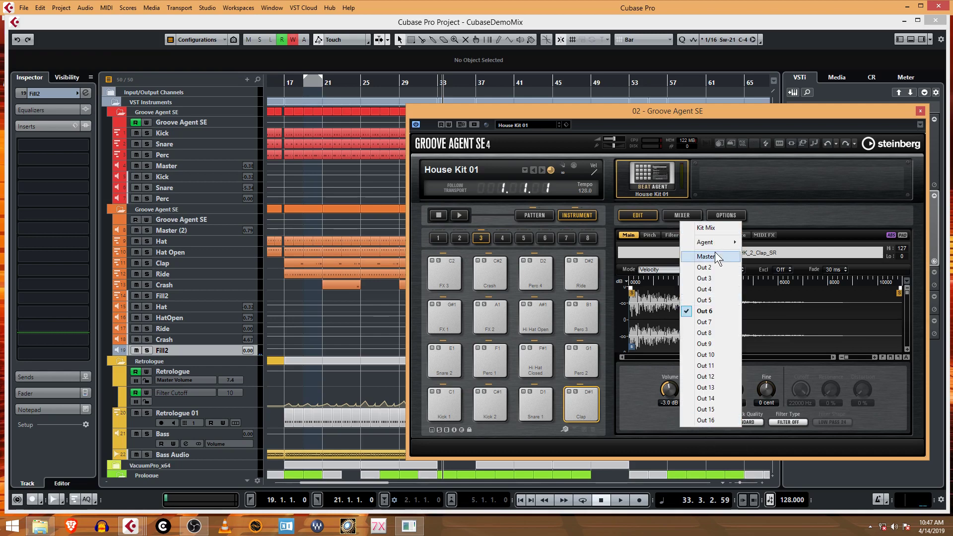
{"action": "mouse_move", "coordinate": [720, 243]}
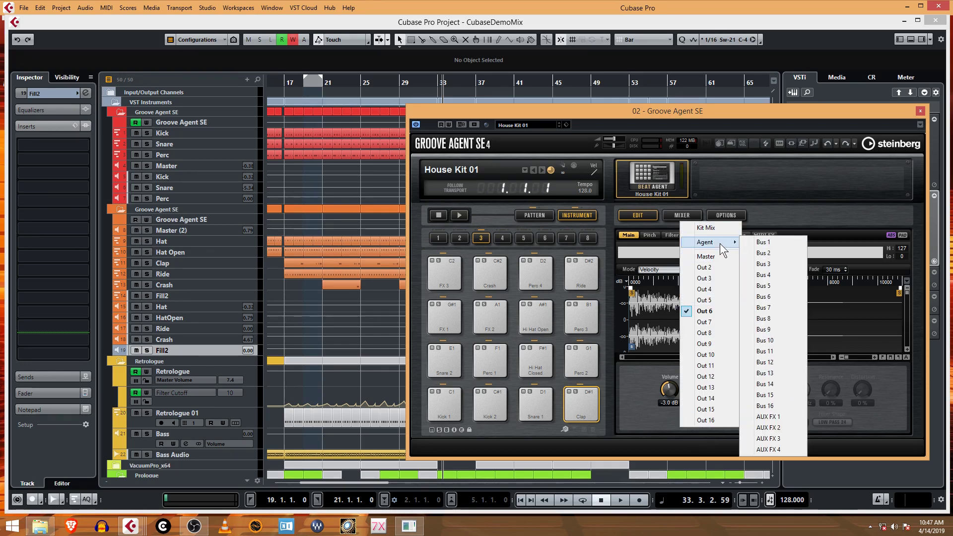
{"action": "left_click", "coordinate": [790, 300]}
{"action": "left_click", "coordinate": [577, 407]}
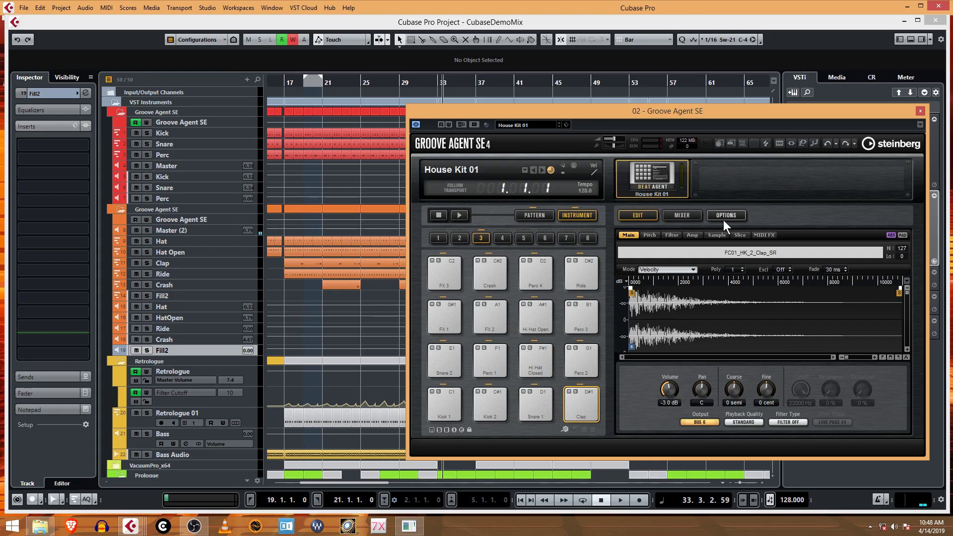
Step: Route Bus 6 in the agent mixer to Out 6 and audition the Perc 4 pad
{"action": "left_click", "coordinate": [692, 215]}
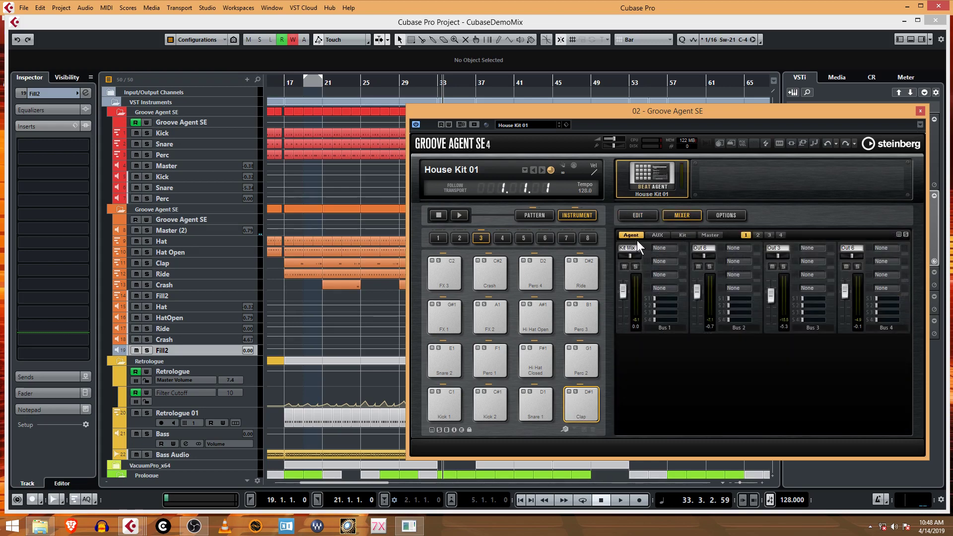
{"action": "left_click", "coordinate": [758, 235]}
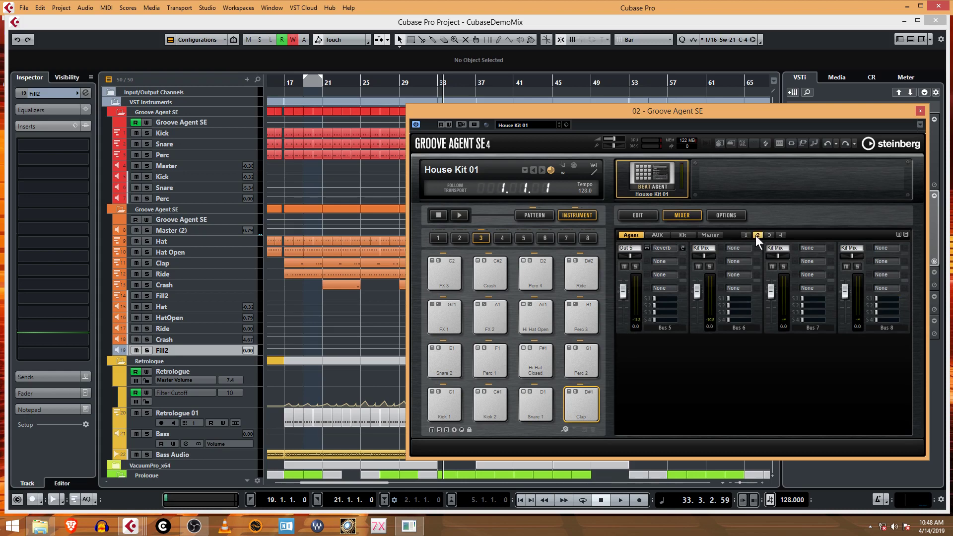
{"action": "left_click", "coordinate": [704, 249]}
{"action": "left_click", "coordinate": [730, 374]}
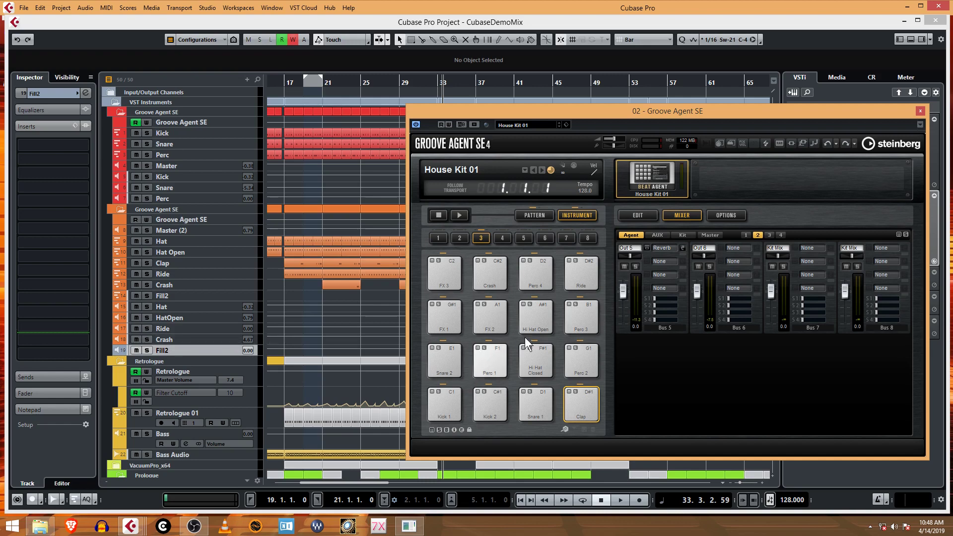
{"action": "left_click", "coordinate": [553, 266]}
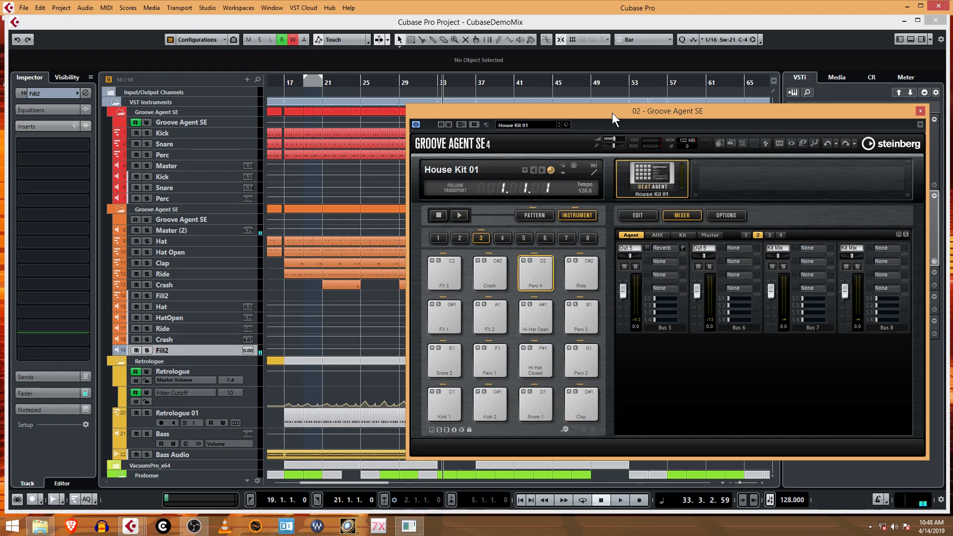
Step: Draw a part from bar 29 to bar 33 on the Fill2 MIDI track and open it in the Key Editor
{"action": "left_click_drag", "start_coordinate": [615, 112], "coordinate": [951, 105]}
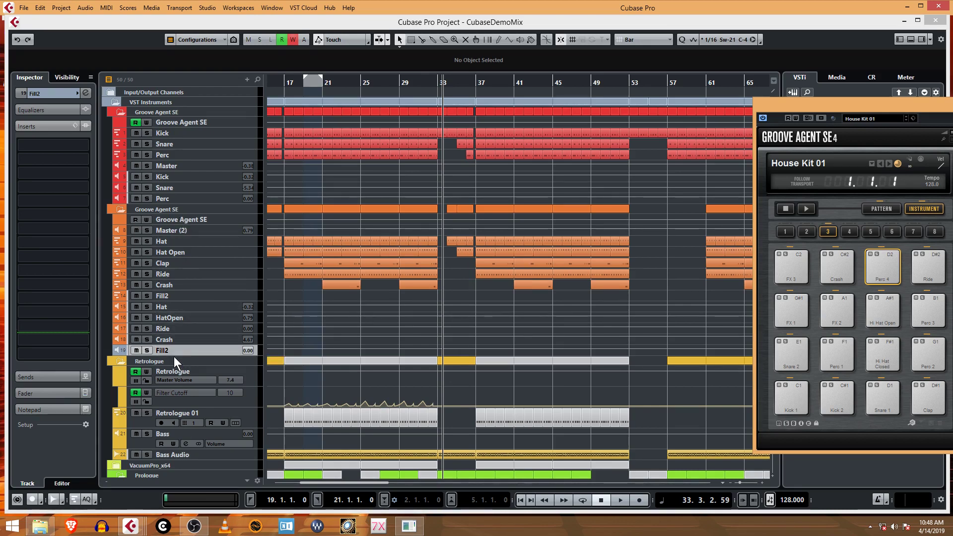
{"action": "left_click", "coordinate": [182, 298]}
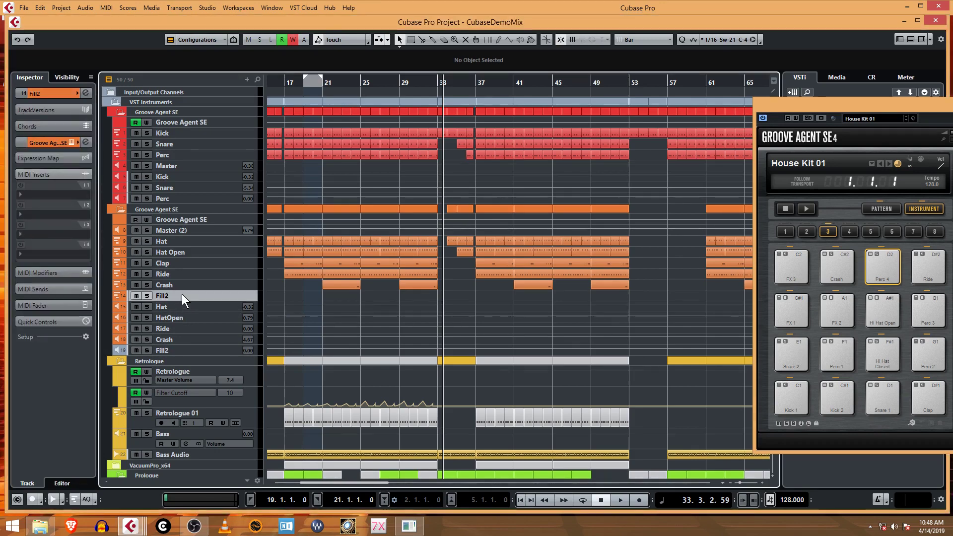
{"action": "right_click", "coordinate": [408, 296]}
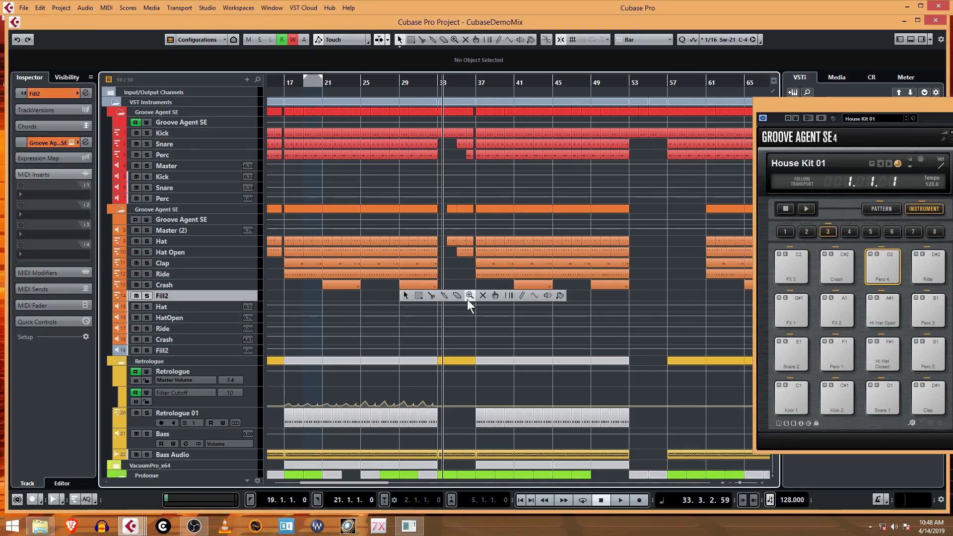
{"action": "left_click", "coordinate": [522, 295]}
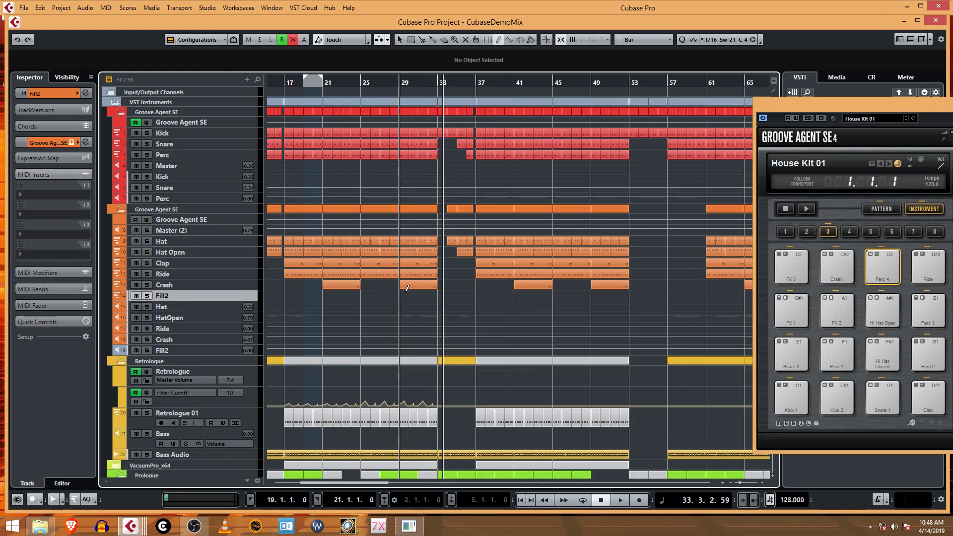
{"action": "left_click_drag", "start_coordinate": [401, 296], "coordinate": [437, 295]}
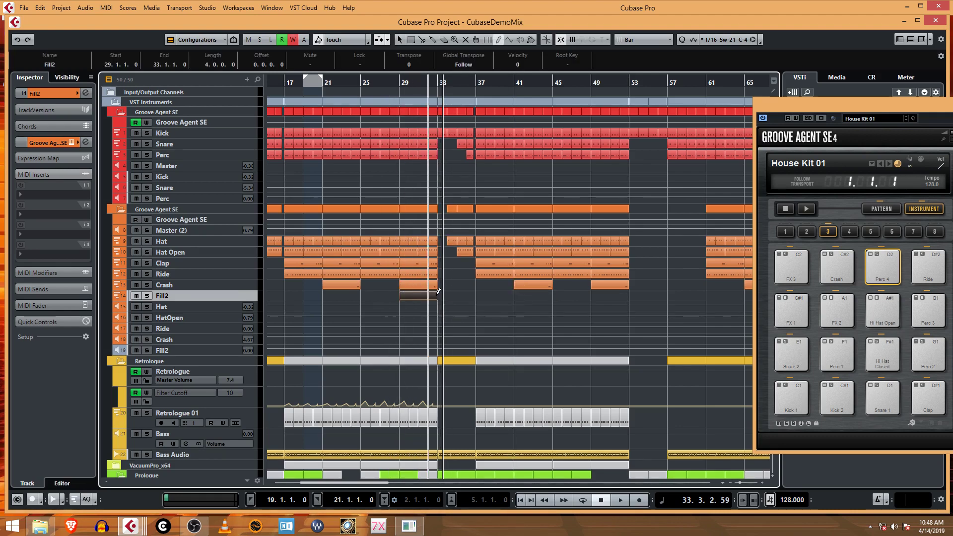
{"action": "right_click", "coordinate": [472, 279]}
{"action": "left_click", "coordinate": [474, 277]}
{"action": "double_click", "coordinate": [430, 294]}
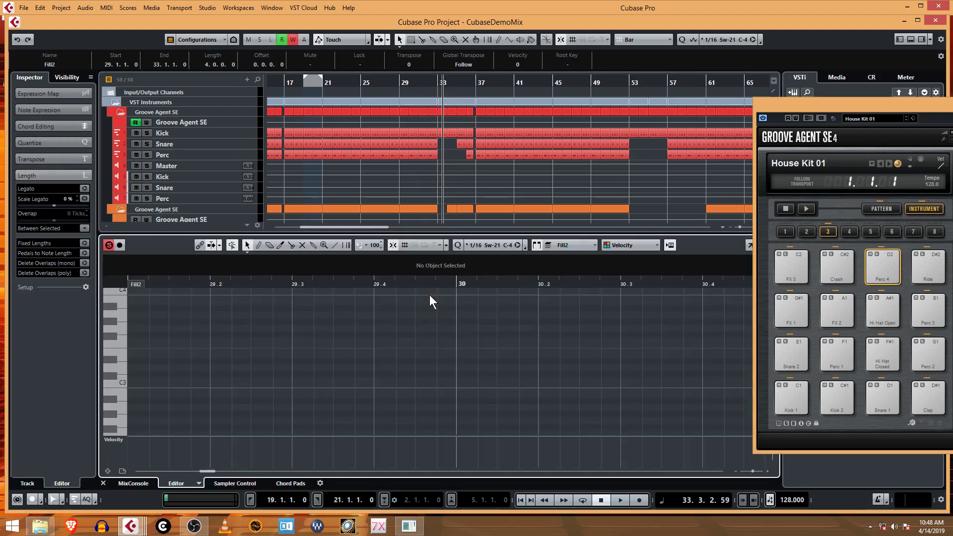
Step: Audition the Perc 4 pad repeatedly against the C2 octave of the Key Editor, and check whether the Fill2 track receives its notes
{"action": "left_click", "coordinate": [887, 274]}
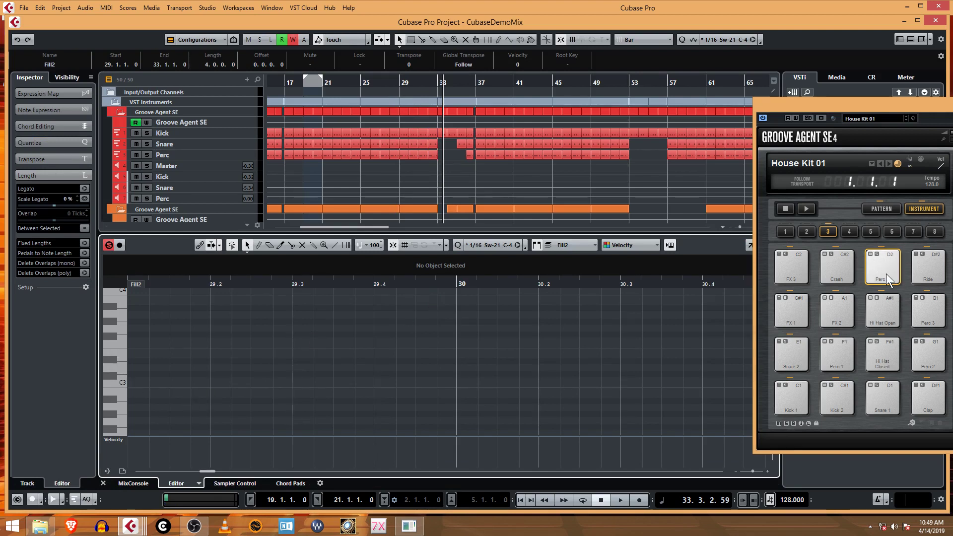
{"action": "left_click", "coordinate": [839, 276]}
{"action": "scroll", "coordinate": [124, 404], "scroll_direction": "down", "scroll_amount": 3}
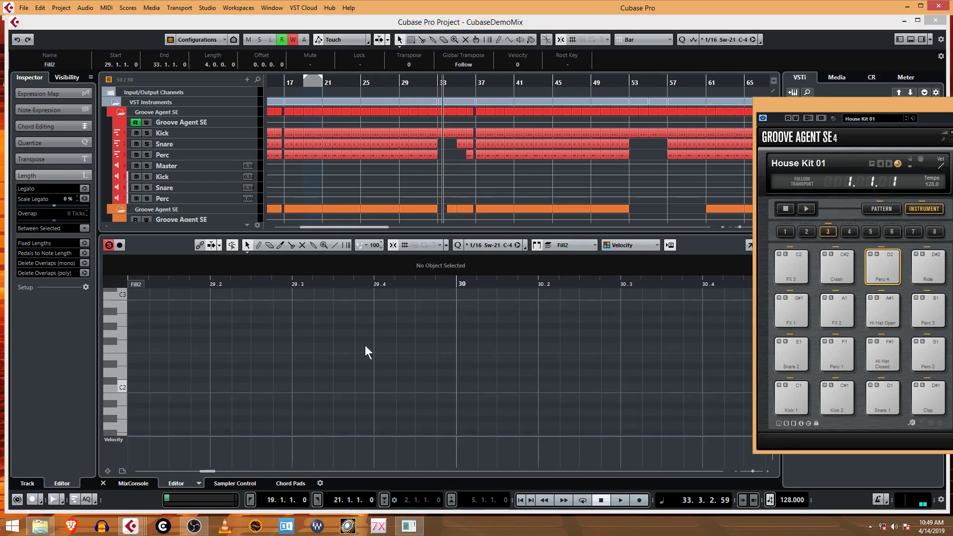
{"action": "left_click", "coordinate": [803, 295]}
{"action": "left_click", "coordinate": [895, 278]}
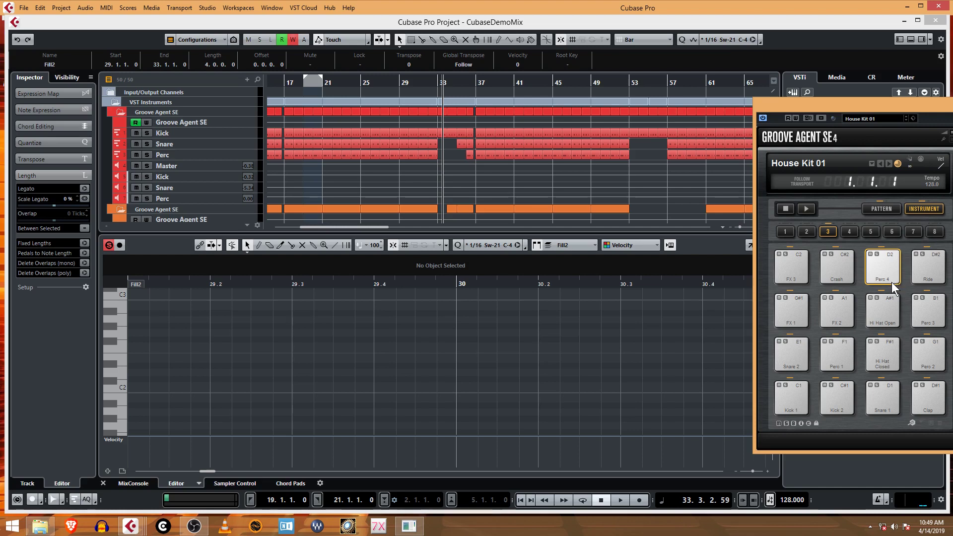
{"action": "left_click", "coordinate": [892, 282]}
{"action": "left_click", "coordinate": [893, 276]}
{"action": "left_click", "coordinate": [890, 282]}
{"action": "left_click", "coordinate": [893, 276]}
{"action": "left_click", "coordinate": [895, 254]}
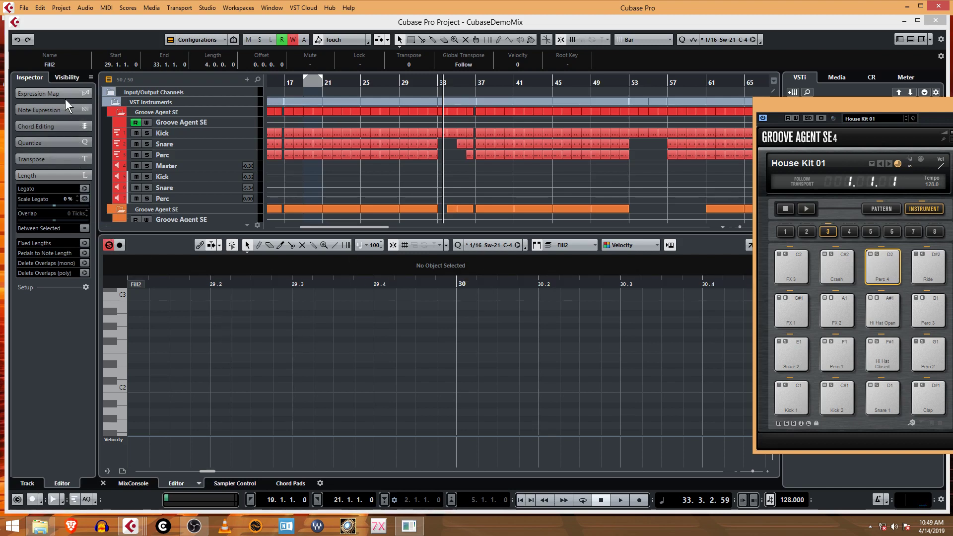
Step: Set the Fill2 MIDI track's input to 02. Groove Agent SE - MIDI Out and test it with the Perc 4 pad
{"action": "scroll", "coordinate": [219, 210], "scroll_direction": "down", "scroll_amount": 5}
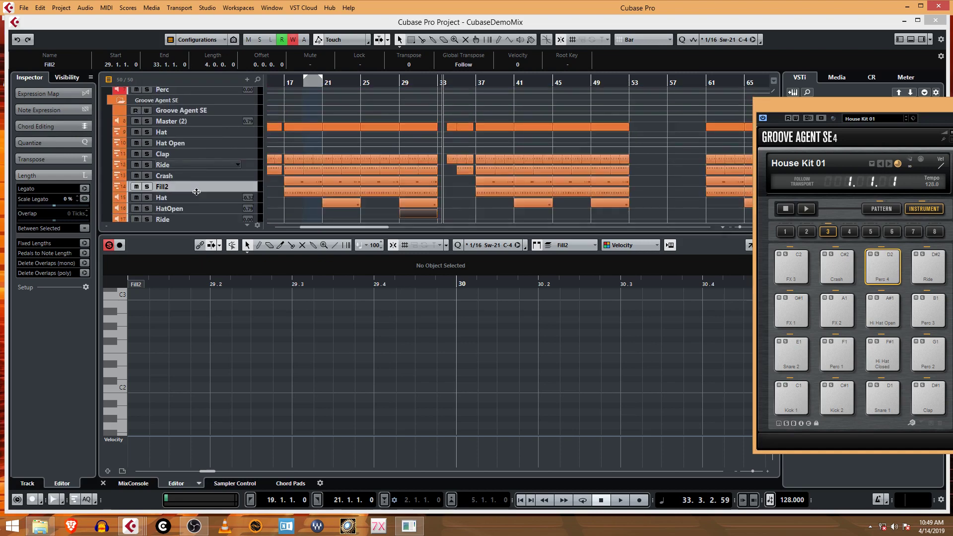
{"action": "scroll", "coordinate": [197, 192], "scroll_direction": "down", "scroll_amount": 1}
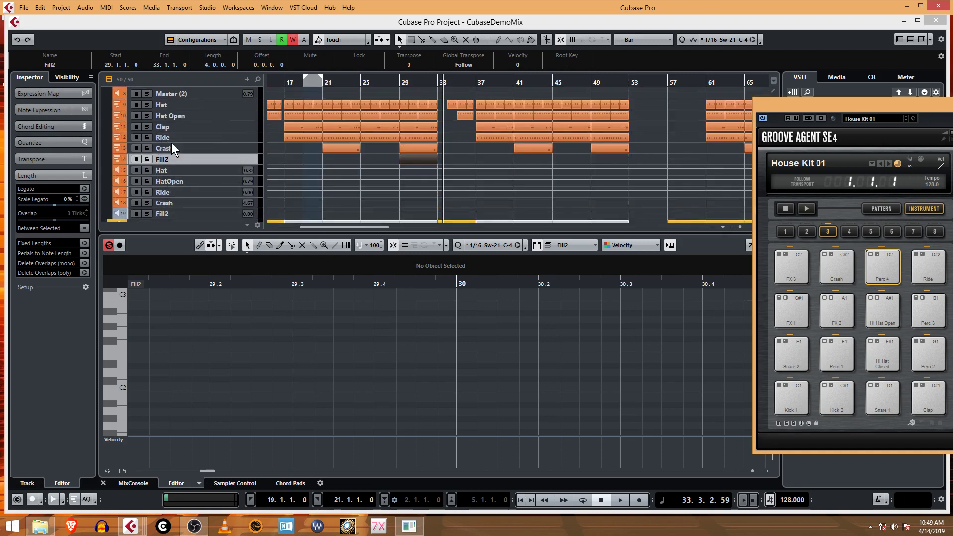
{"action": "left_click", "coordinate": [249, 159]}
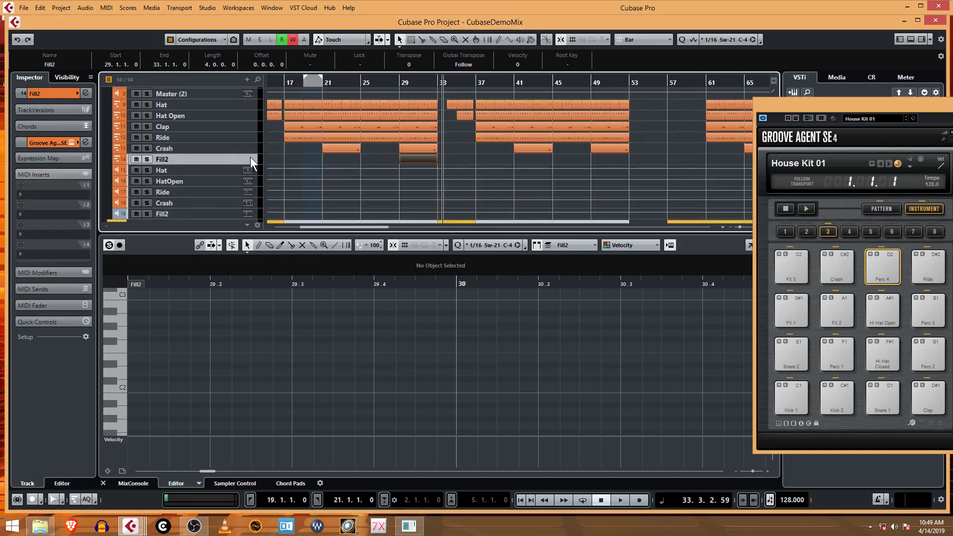
{"action": "left_click", "coordinate": [61, 96]}
{"action": "left_click", "coordinate": [60, 179]}
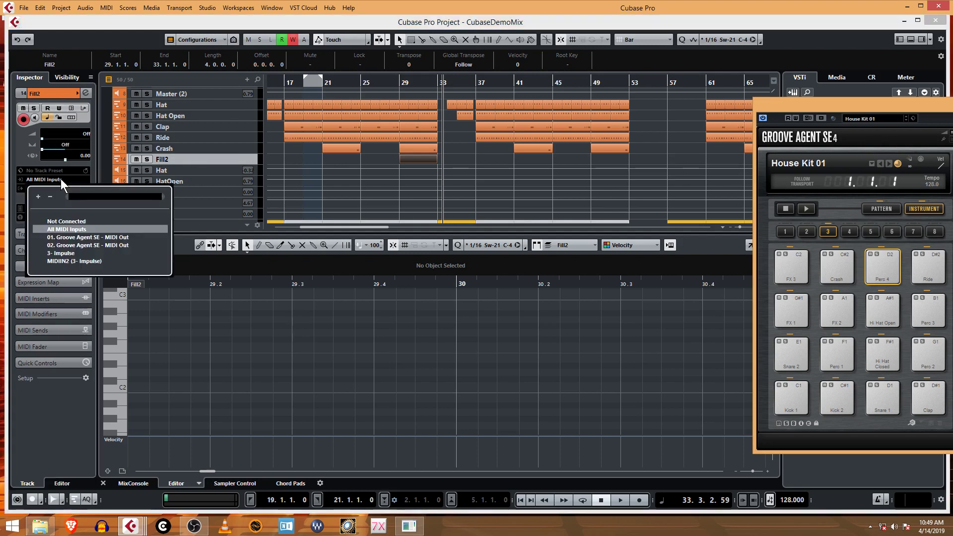
{"action": "left_click", "coordinate": [109, 243]}
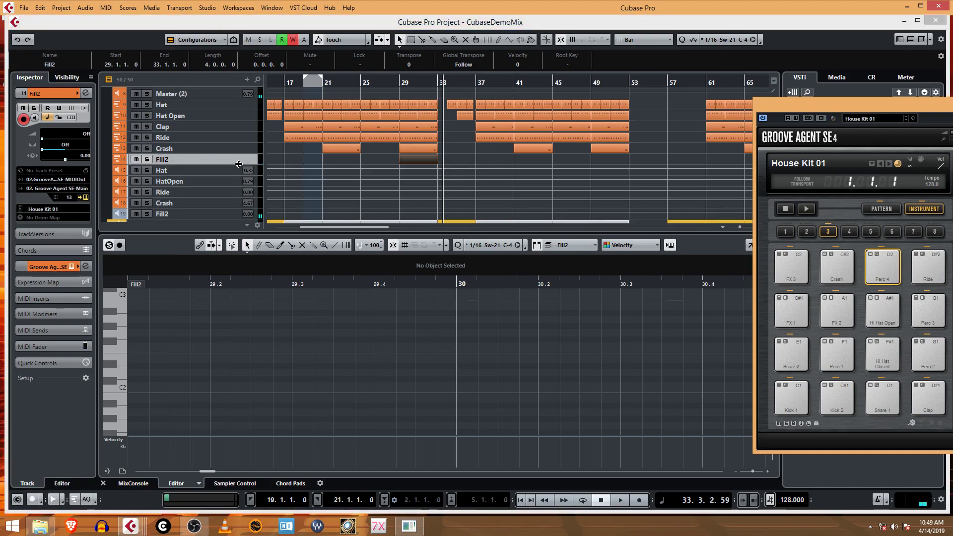
{"action": "left_click_drag", "start_coordinate": [243, 165], "coordinate": [236, 187]}
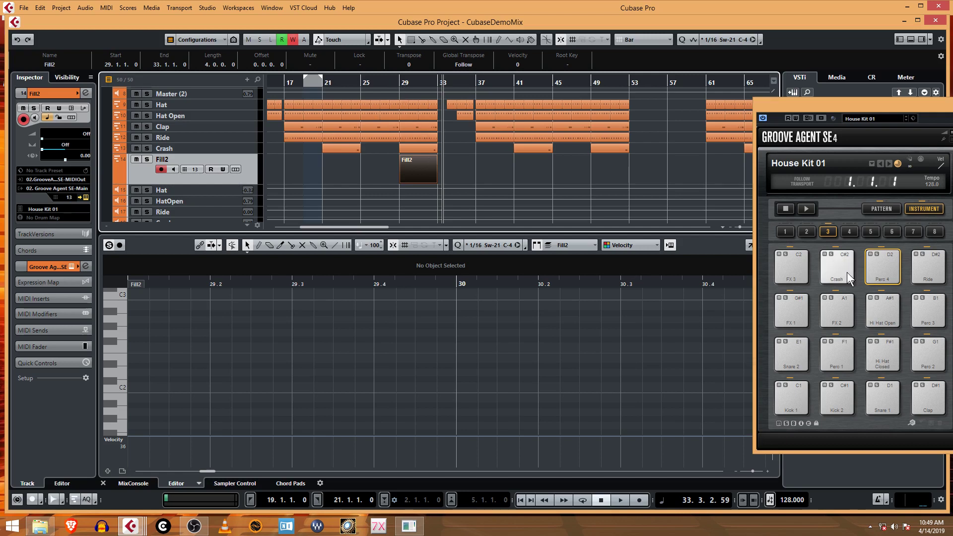
{"action": "left_click", "coordinate": [896, 281]}
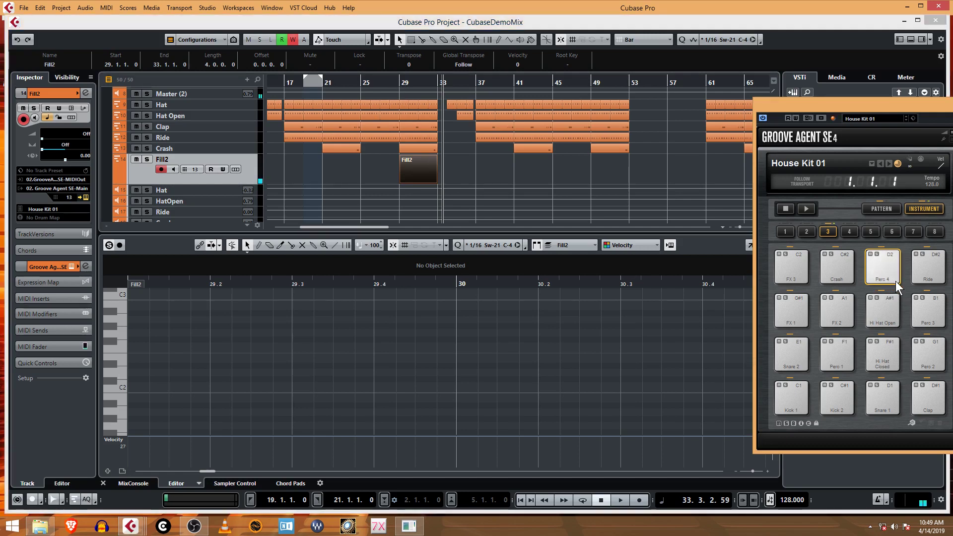
Step: Record a run of Perc 4 hits onto the Fill2 track from bar 29 and keep only the newly recorded part
{"action": "left_click", "coordinate": [402, 86]}
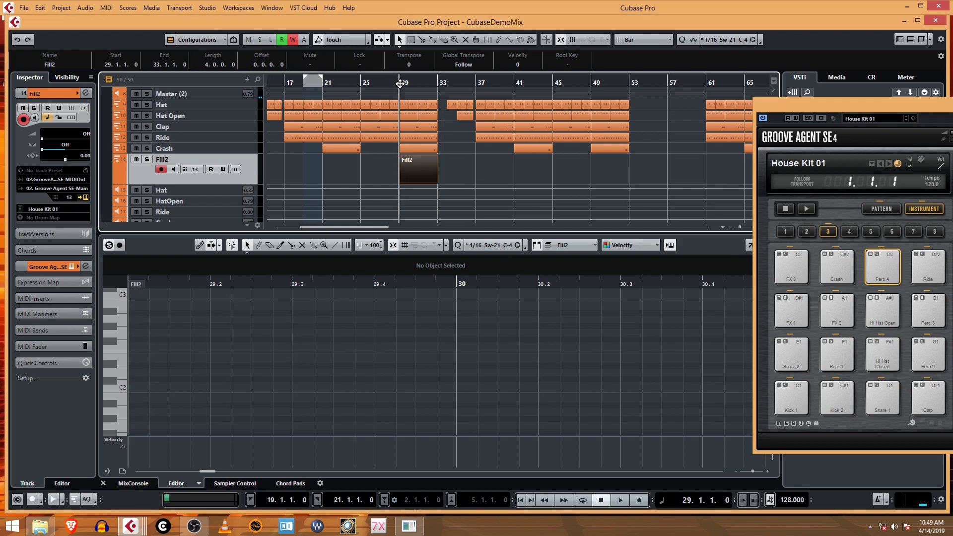
{"action": "left_click", "coordinate": [639, 501]}
{"action": "left_click", "coordinate": [894, 270]}
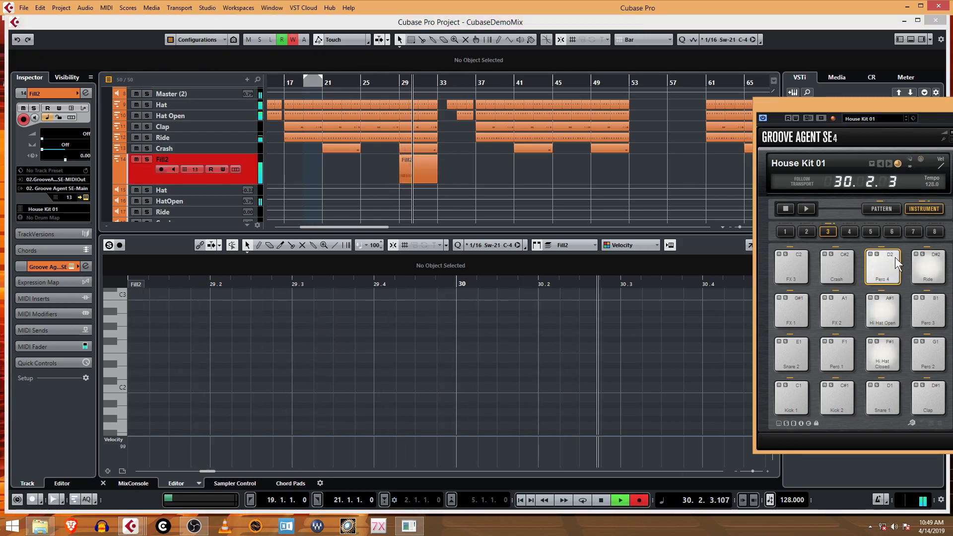
{"action": "key", "text": "space"}
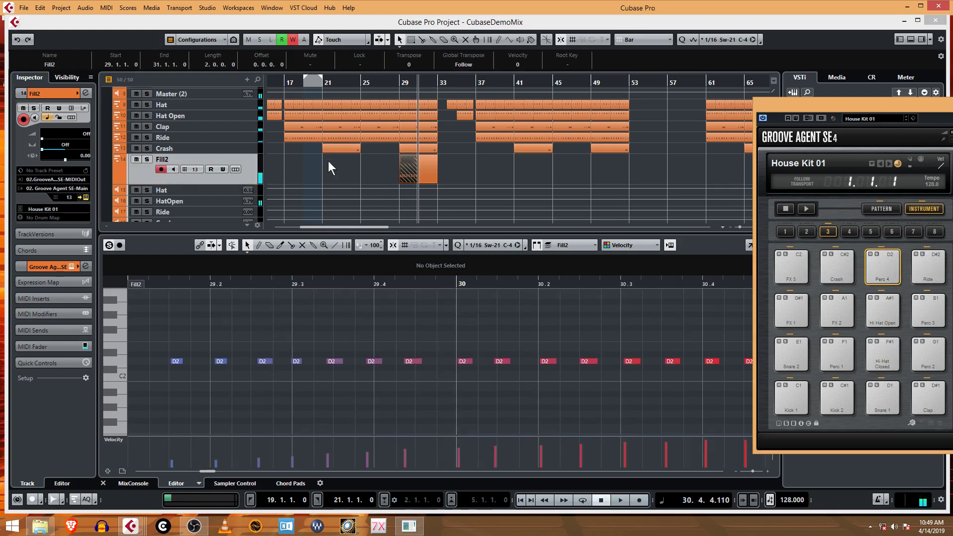
{"action": "mouse_move", "coordinate": [411, 178]}
{"action": "left_mouse_down"}
{"action": "mouse_move", "coordinate": [428, 170]}
{"action": "mouse_move", "coordinate": [413, 183]}
{"action": "left_mouse_up"}
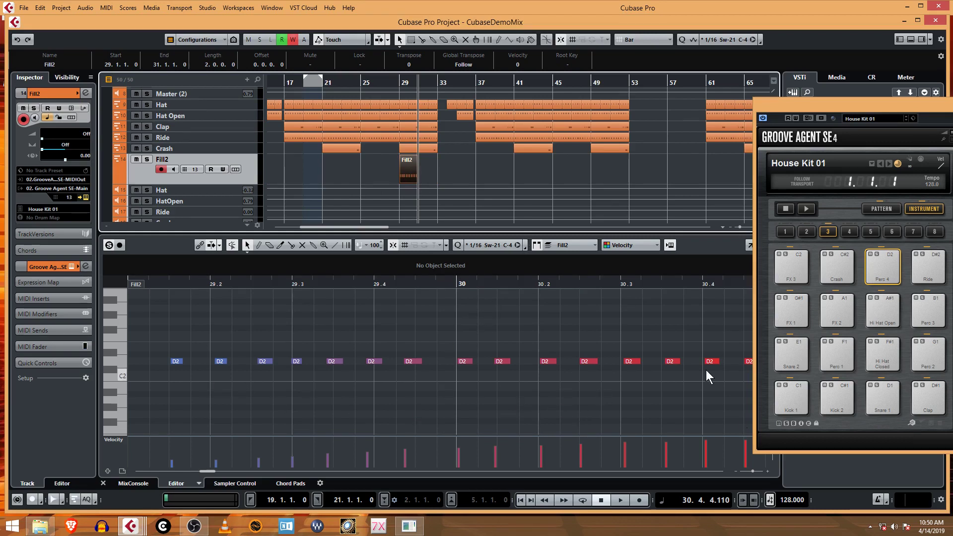
Step: Delete all the recorded D2 notes from the Fill2 part
{"action": "left_click_drag", "start_coordinate": [900, 111], "coordinate": [927, 100]}
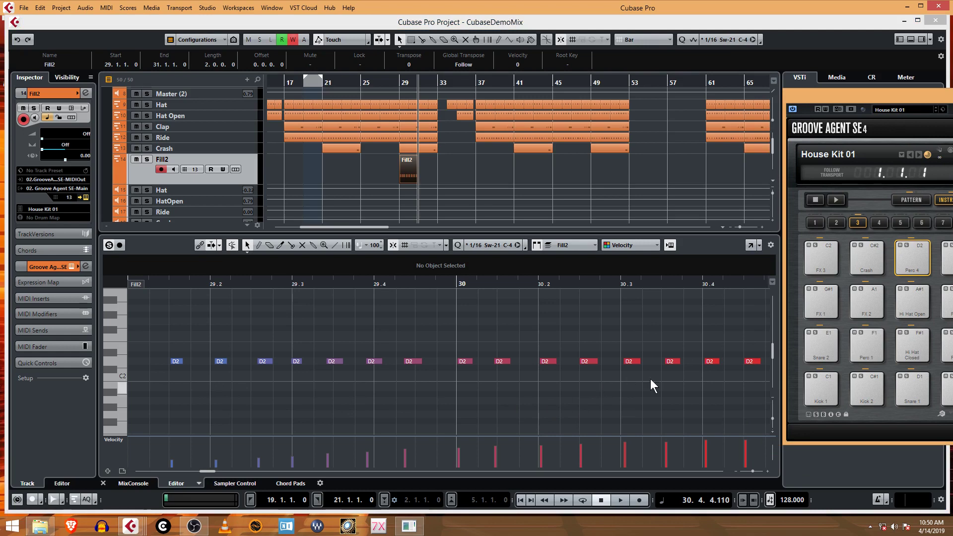
{"action": "left_click_drag", "start_coordinate": [154, 324], "coordinate": [630, 412]}
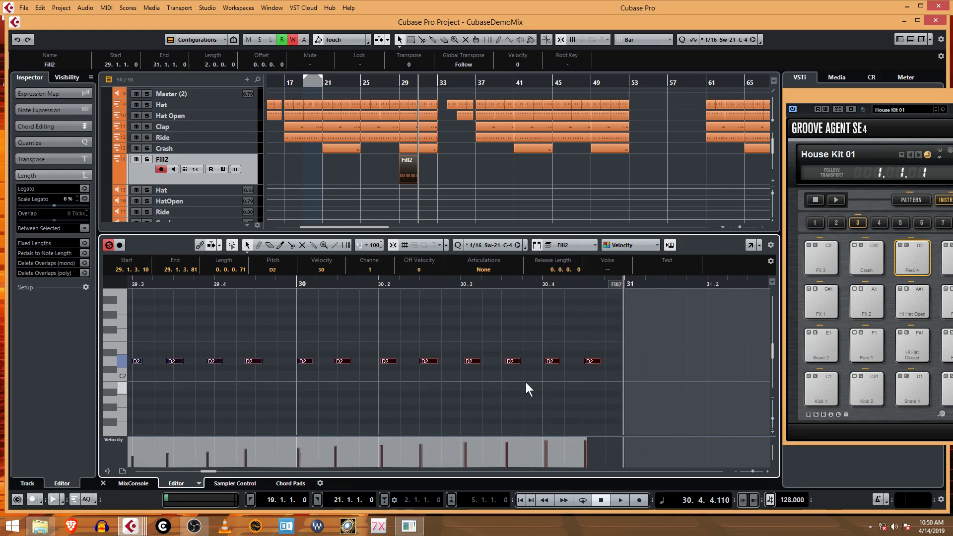
{"action": "key", "text": "Delete"}
Step: Place the project cursor at bar 29 and set the project tempo to 64
{"action": "left_click", "coordinate": [401, 84]}
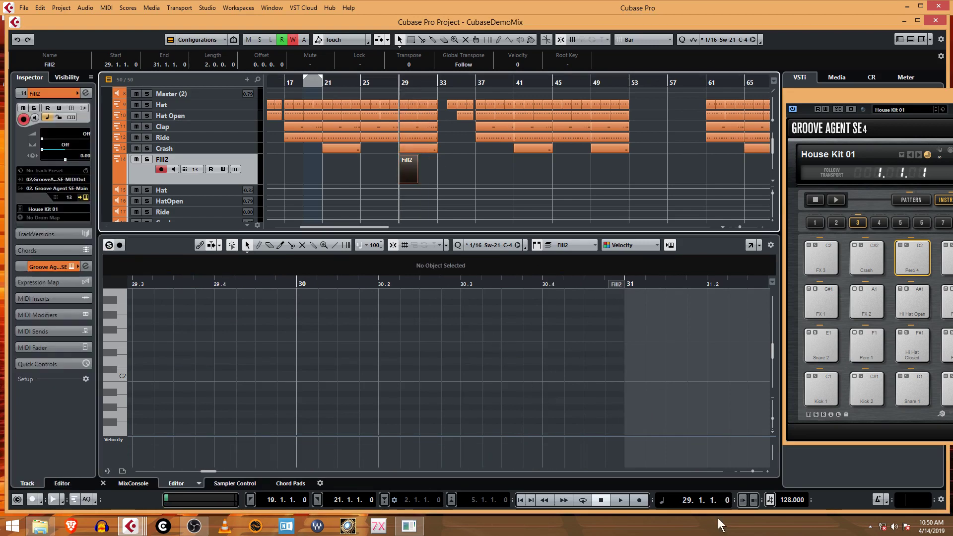
{"action": "double_click", "coordinate": [787, 500]}
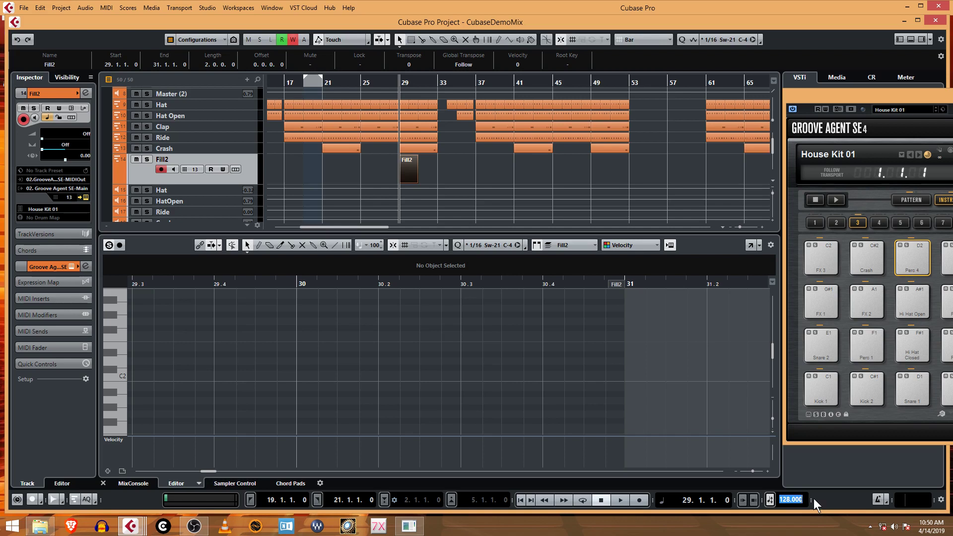
{"action": "type", "text": "64"}
{"action": "key", "text": "Return"}
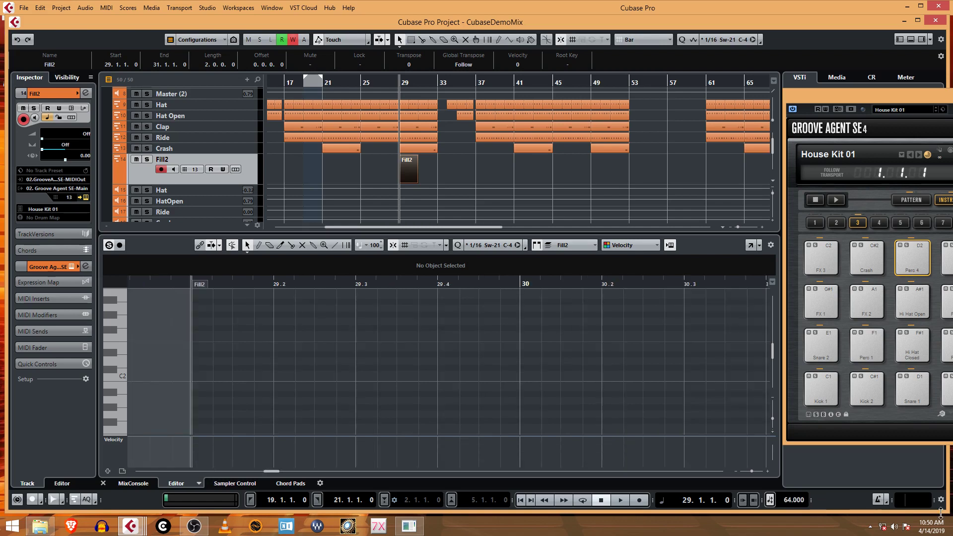
Step: Record a run of Perc 4 hits onto the Fill2 track through bars 29 and 30
{"action": "left_click", "coordinate": [640, 500]}
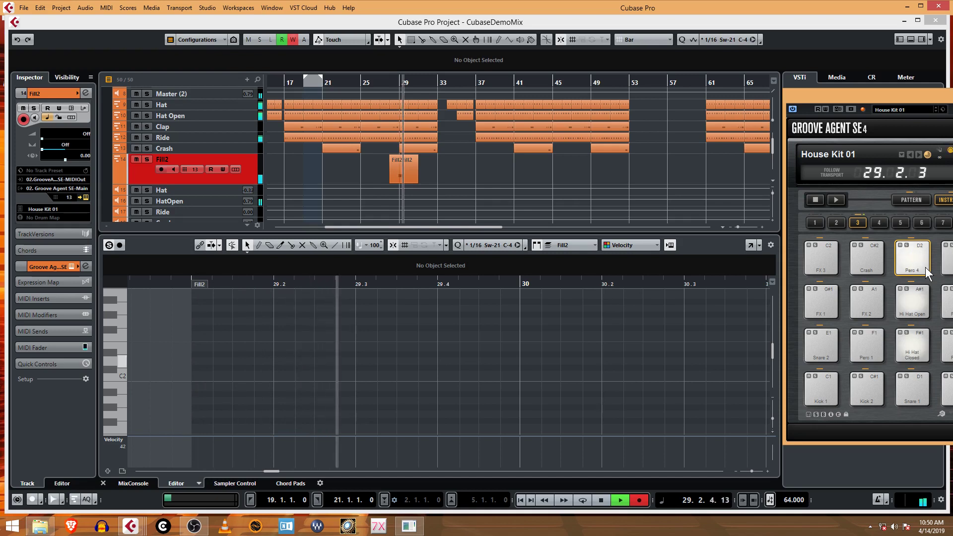
{"action": "left_click", "coordinate": [926, 255]}
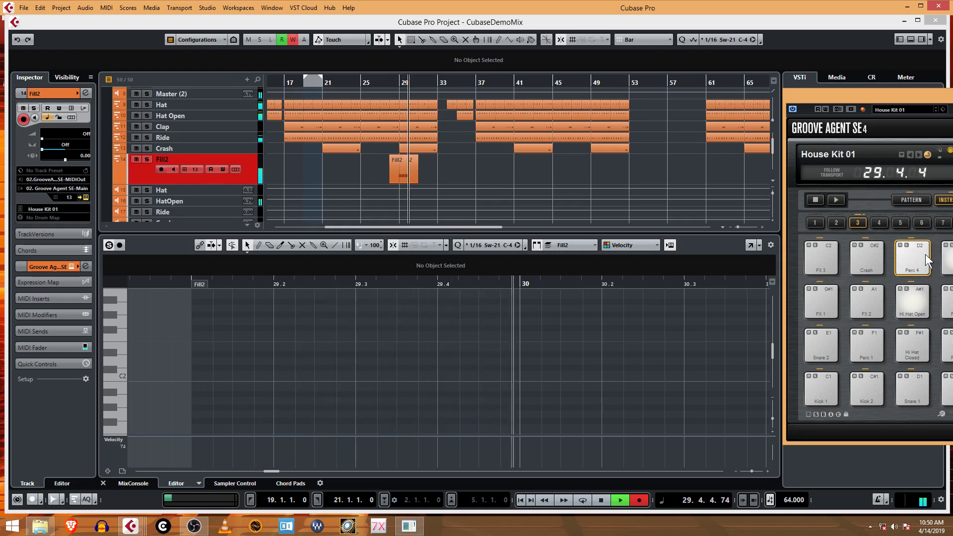
{"action": "left_click", "coordinate": [925, 254]}
{"action": "left_click", "coordinate": [925, 253]}
{"action": "left_click", "coordinate": [926, 252]}
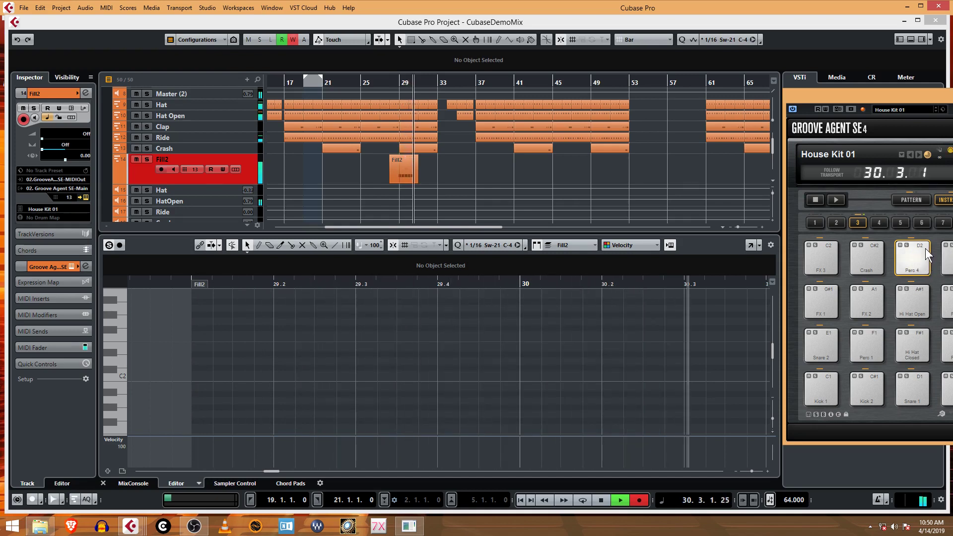
{"action": "left_click", "coordinate": [927, 244]}
{"action": "key", "text": "space"}
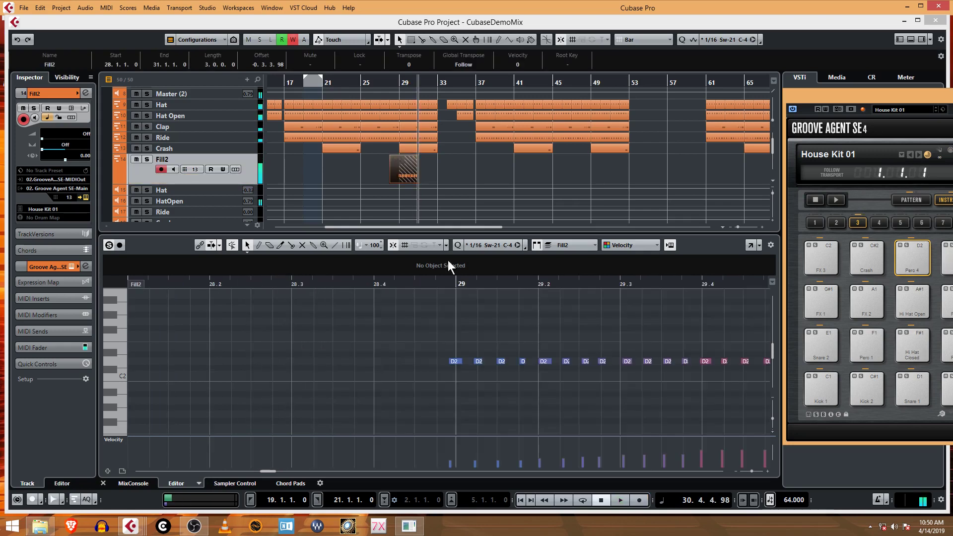
Step: Set the project tempo to 128
{"action": "double_click", "coordinate": [790, 499]}
{"action": "type", "text": "128"}
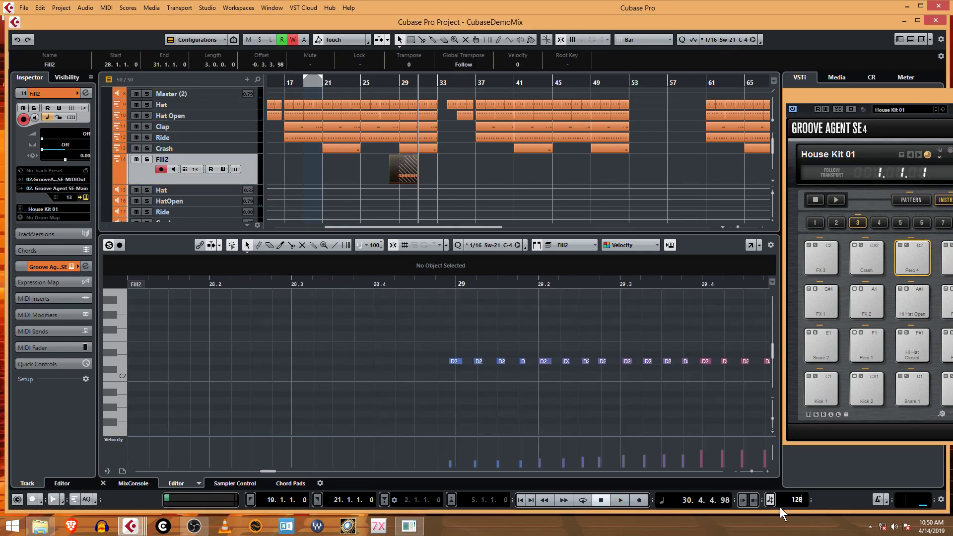
{"action": "key", "text": "Return"}
Step: Quantize all the D2 notes in the Fill2 part with the current 1/16 swing preset
{"action": "left_click", "coordinate": [353, 334]}
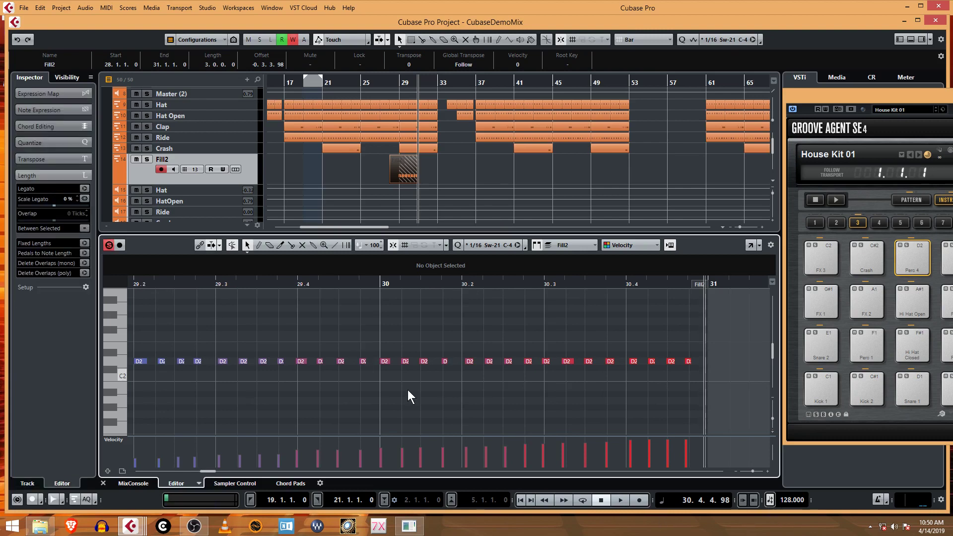
{"action": "key", "text": "ctrl+a"}
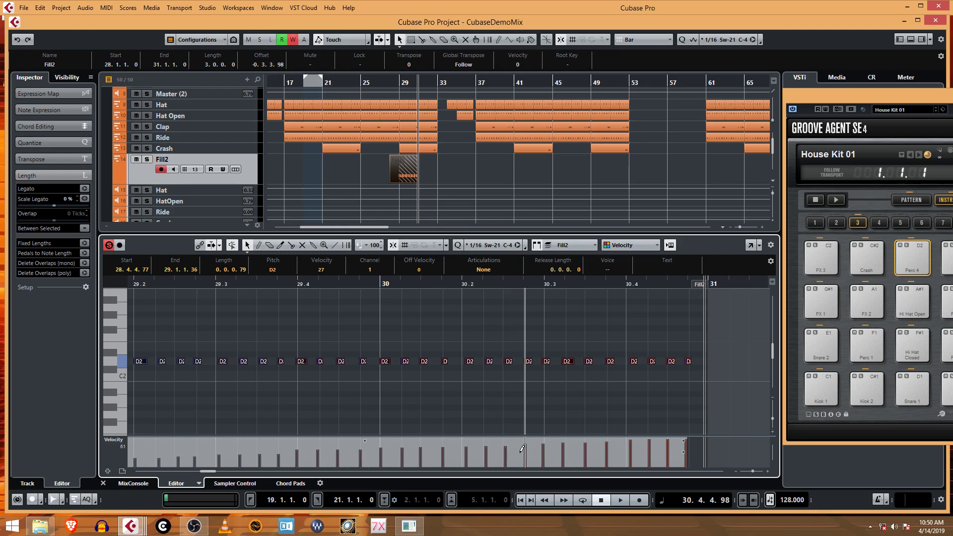
{"action": "key", "text": "q"}
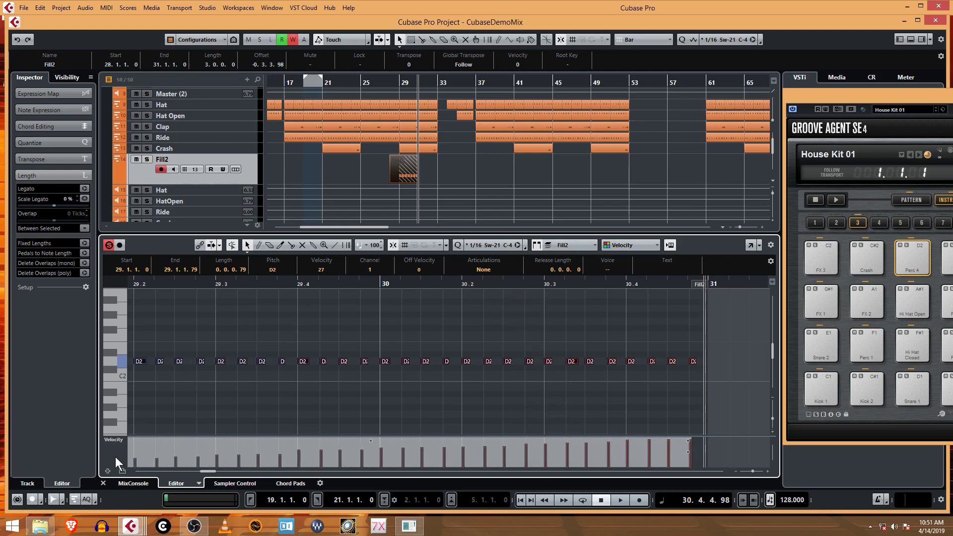
Step: Reposition the Fill2 part to span bars 29 to 33 with its hits in the last two bars, and play it from bar 29
{"action": "mouse_move", "coordinate": [400, 174]}
{"action": "left_mouse_down"}
{"action": "mouse_move", "coordinate": [435, 165]}
{"action": "mouse_move", "coordinate": [400, 180]}
{"action": "left_mouse_up"}
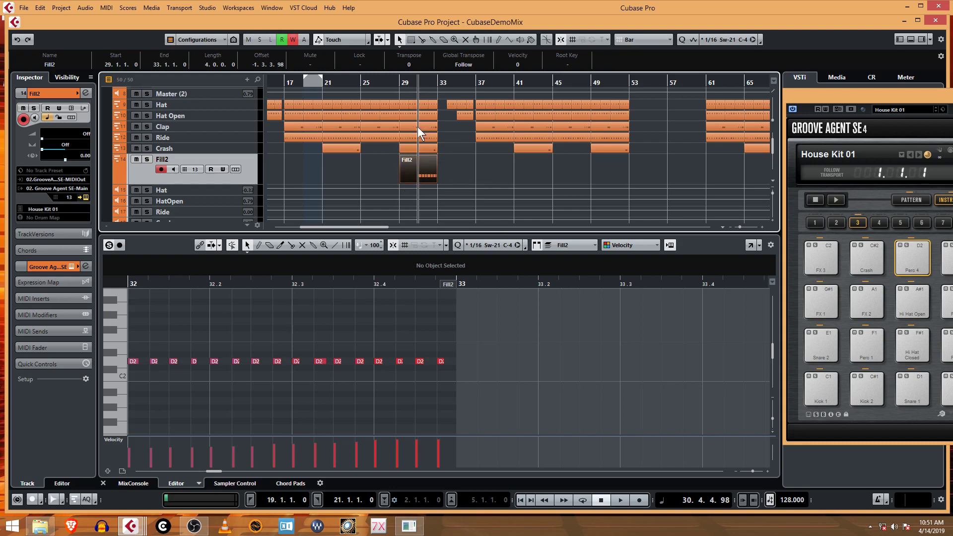
{"action": "left_click", "coordinate": [399, 82]}
{"action": "key", "text": "space"}
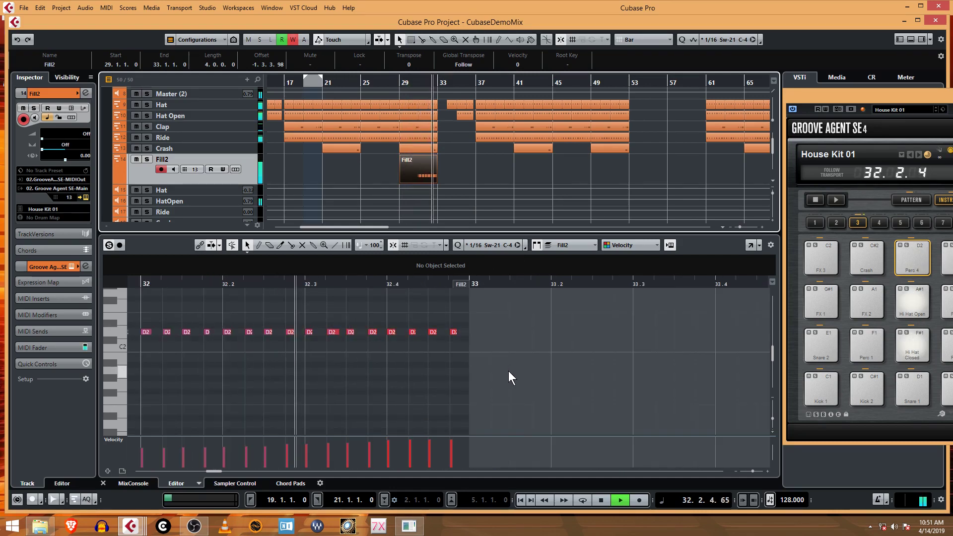
{"action": "key", "text": "space"}
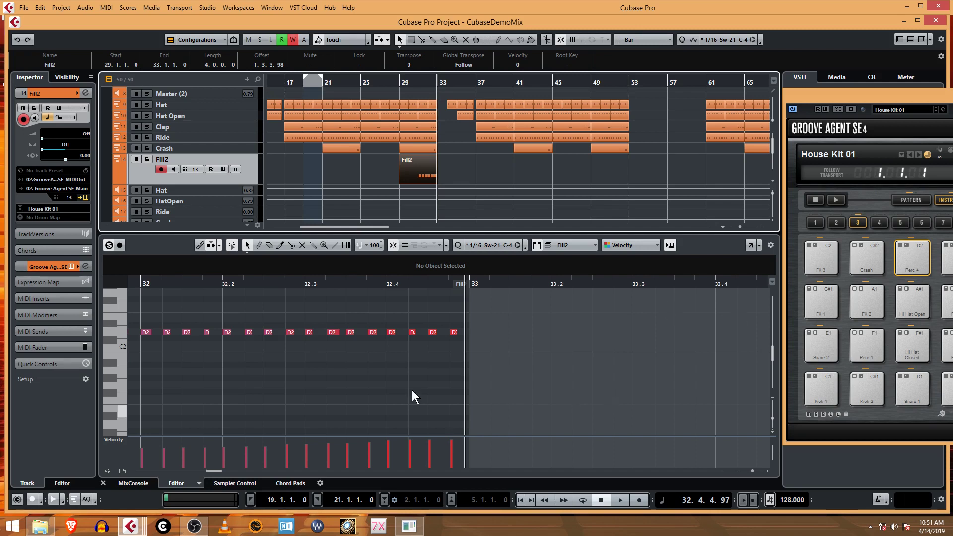
{"action": "left_click_drag", "start_coordinate": [495, 318], "coordinate": [379, 325]}
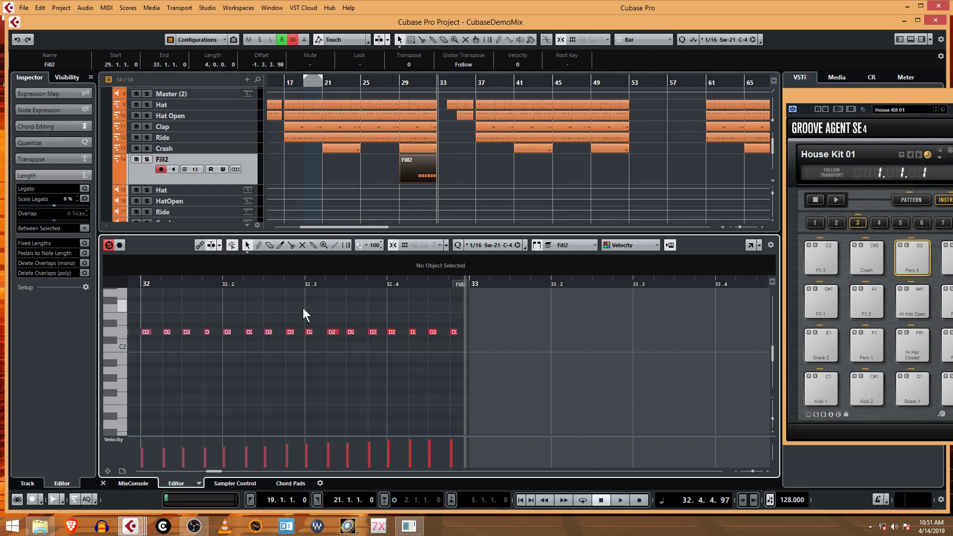
{"action": "left_click_drag", "start_coordinate": [300, 308], "coordinate": [447, 365]}
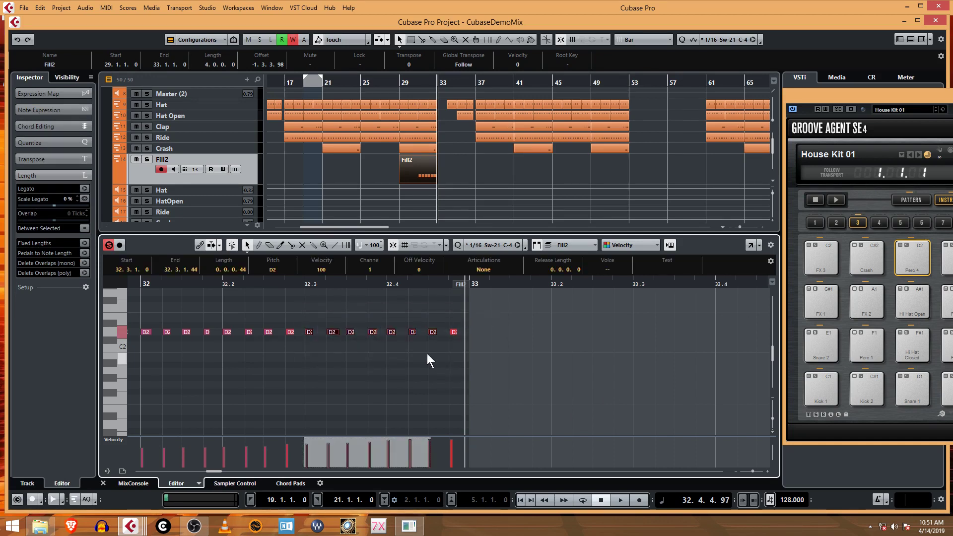
{"action": "left_click_drag", "start_coordinate": [311, 333], "coordinate": [322, 335]}
{"action": "left_click", "coordinate": [418, 390]}
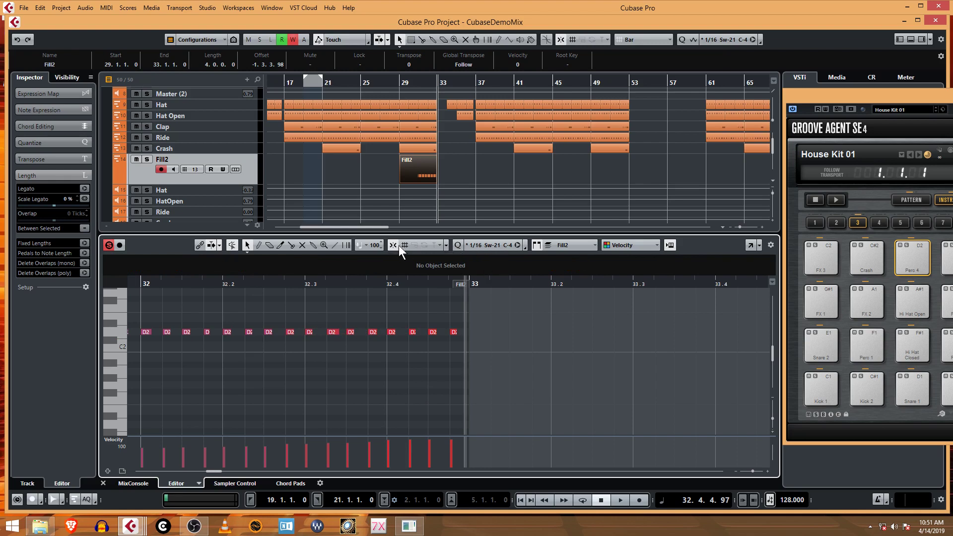
Step: Set the quantize preset to 1/32 and duplicate the D2 notes from 32.3 onward, except the last, one 1/32 step further along
{"action": "left_click", "coordinate": [506, 246]}
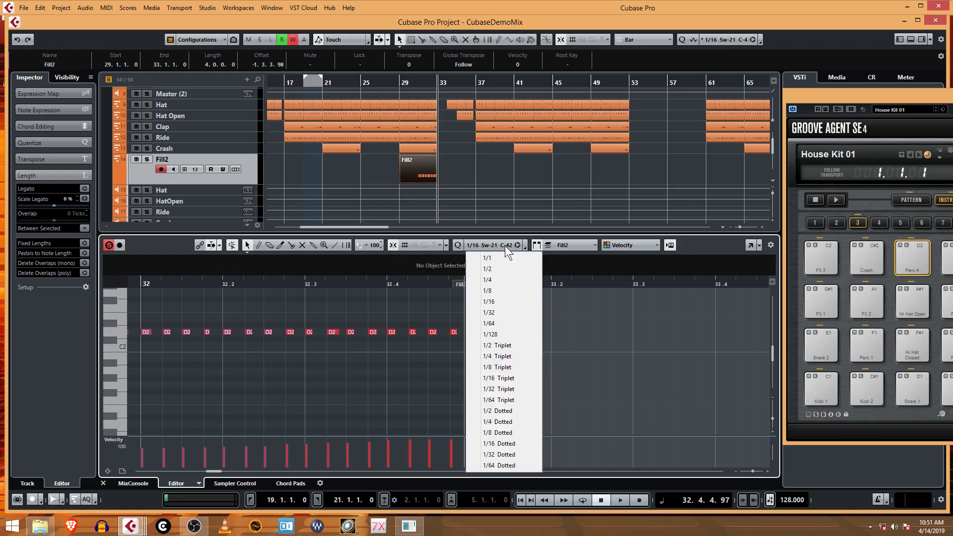
{"action": "left_click", "coordinate": [514, 310]}
{"action": "left_click_drag", "start_coordinate": [304, 317], "coordinate": [441, 358]}
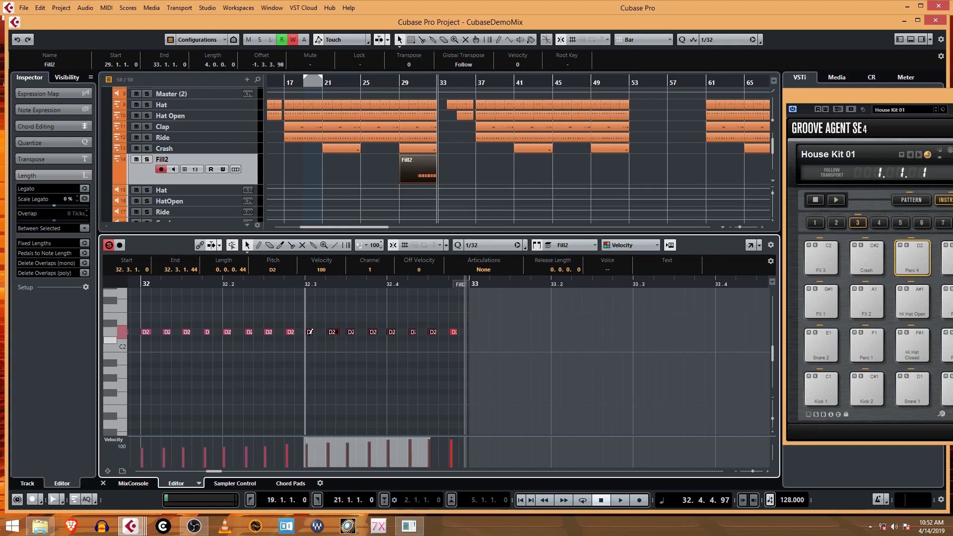
{"action": "left_click_drag", "start_coordinate": [311, 333], "coordinate": [320, 335]}
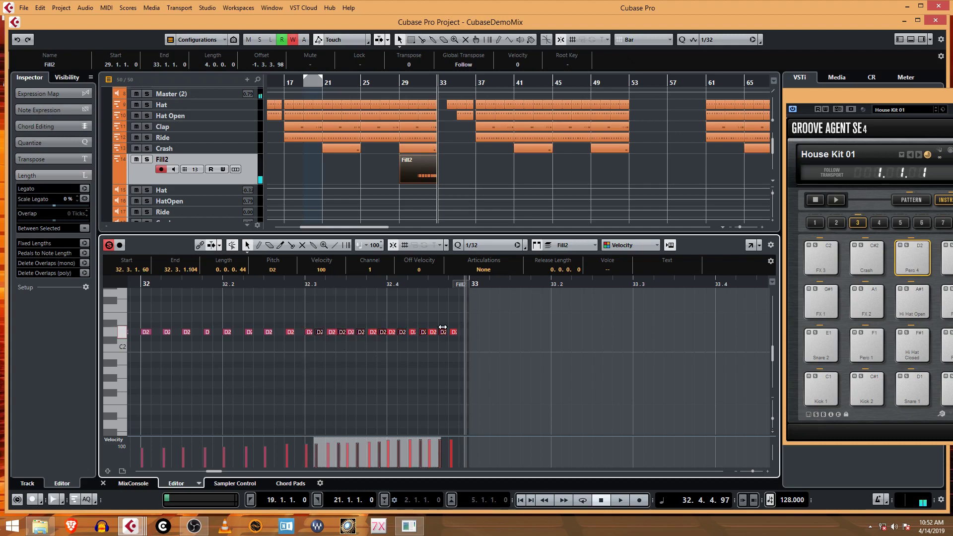
Step: Set the quantize preset to 1/16 with 19 % swing
{"action": "left_click", "coordinate": [512, 247]}
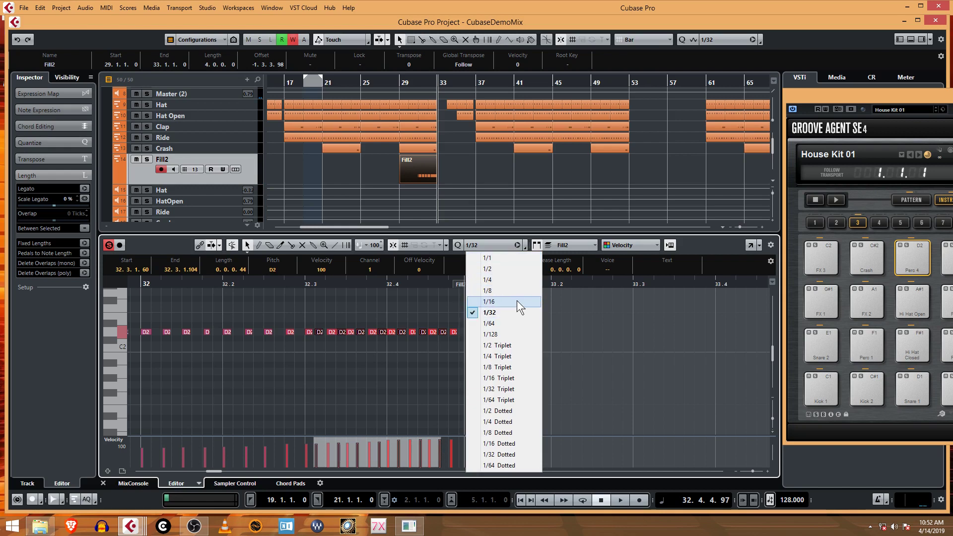
{"action": "left_click", "coordinate": [517, 300]}
{"action": "left_click", "coordinate": [525, 247]}
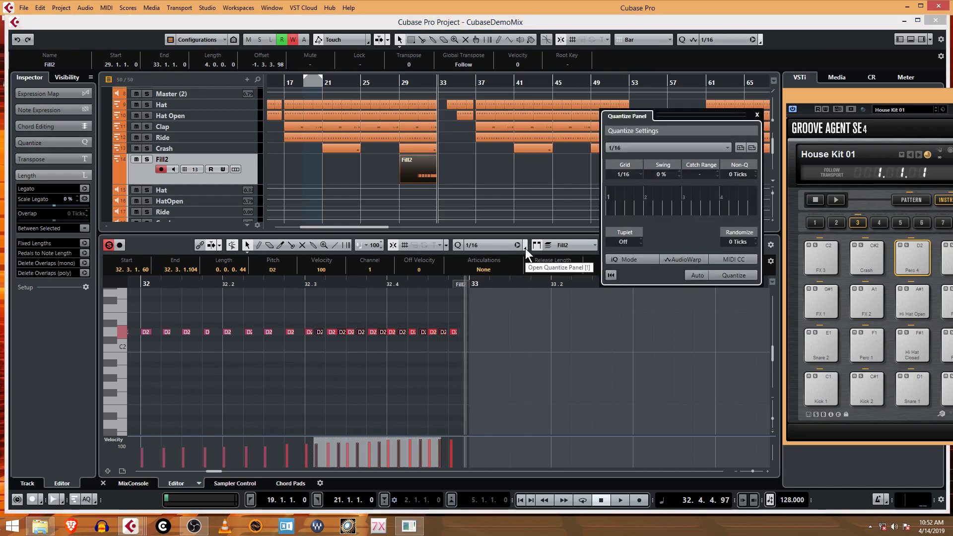
{"action": "left_click_drag", "start_coordinate": [664, 175], "coordinate": [686, 156]}
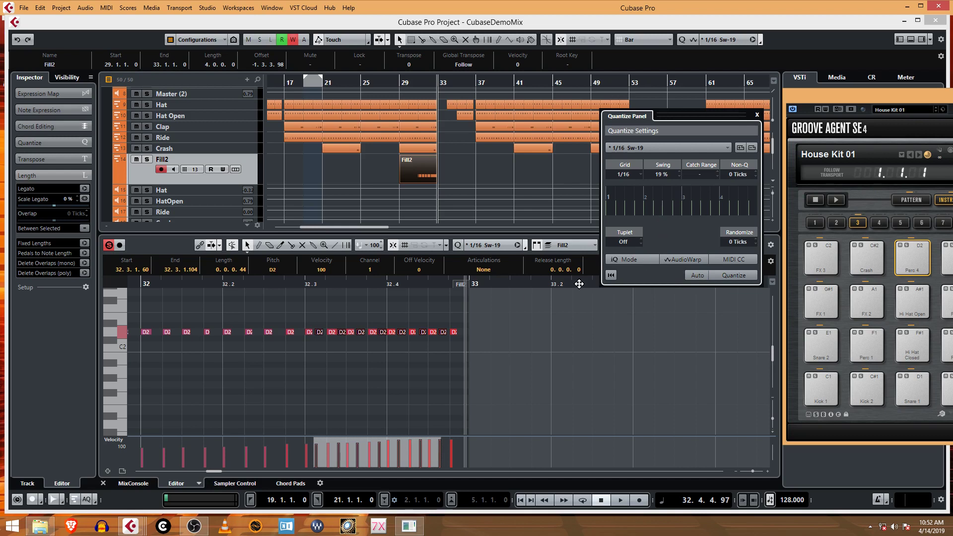
{"action": "left_click", "coordinate": [532, 290]}
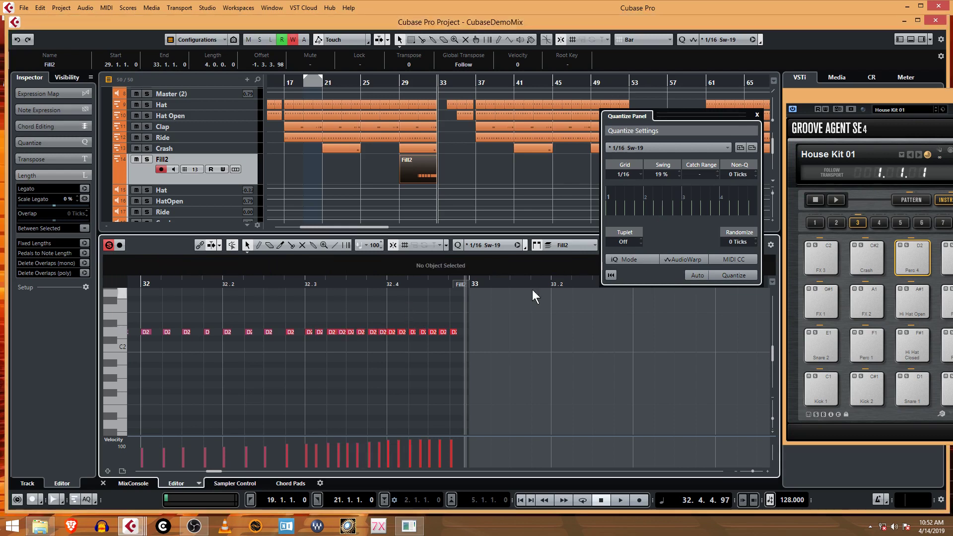
{"action": "left_click", "coordinate": [757, 115]}
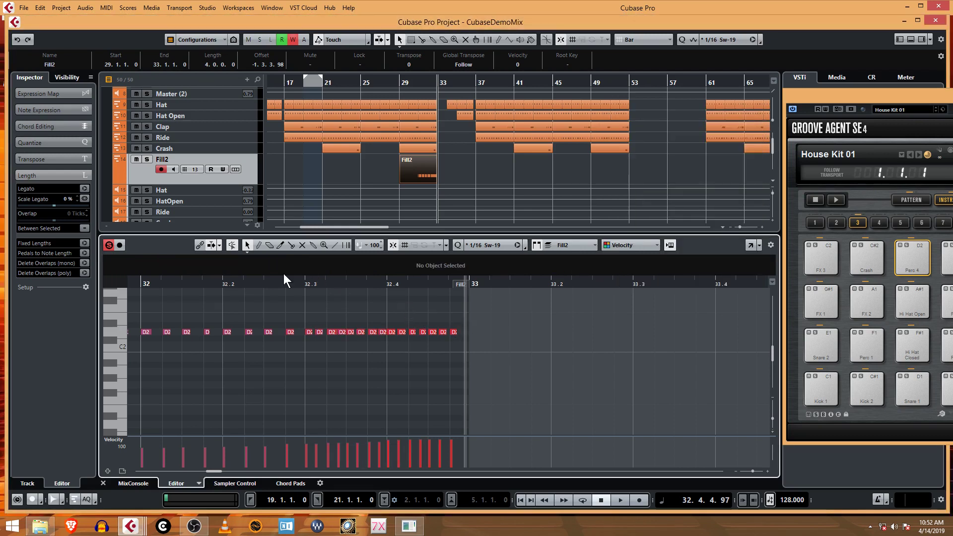
Step: Play back the end of the Fill2 part around bar 32 to check the doubled notes
{"action": "left_click", "coordinate": [141, 283]}
{"action": "key", "text": "space"}
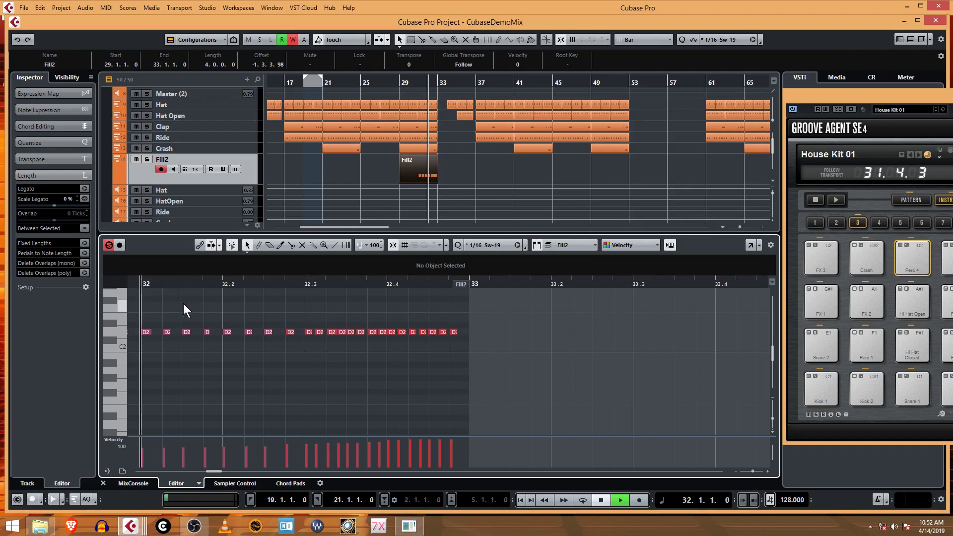
{"action": "key", "text": "space"}
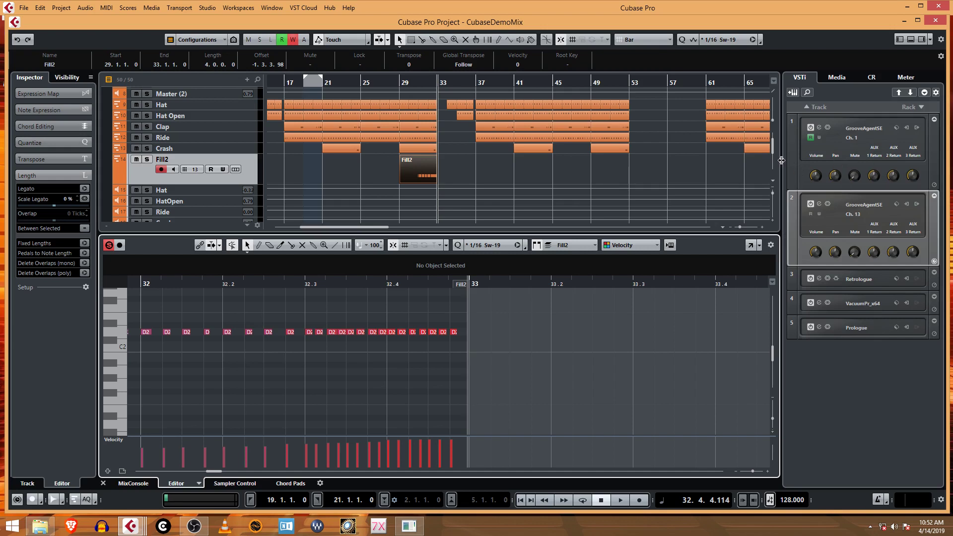
Step: Audition the Crash pad of the second Groove Agent SE and display the Crash part starting at bar 29 in the Key Editor
{"action": "left_click", "coordinate": [819, 204]}
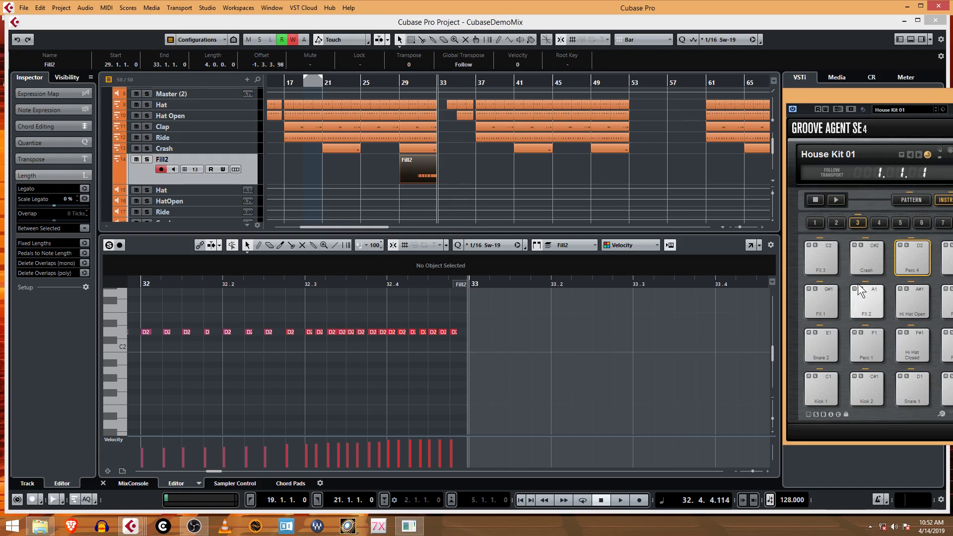
{"action": "left_click", "coordinate": [860, 261]}
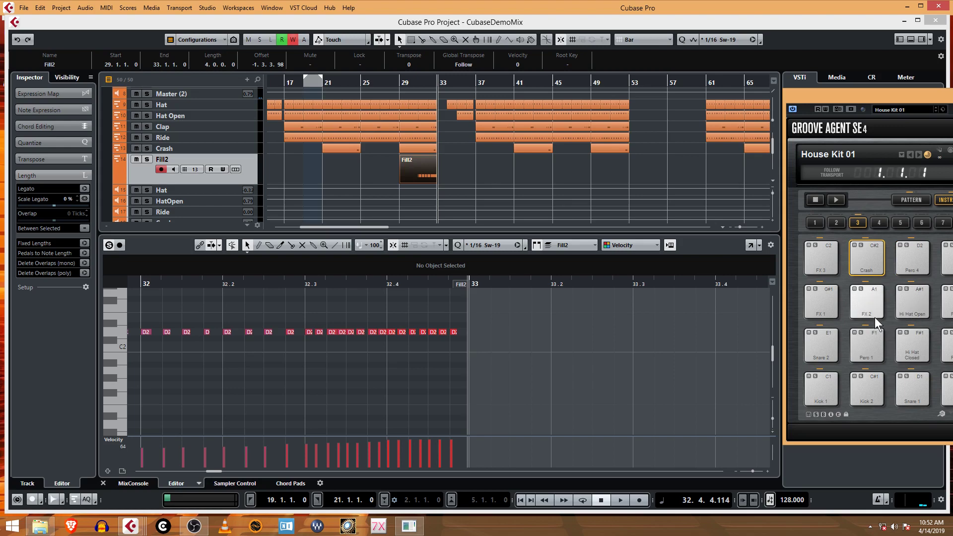
{"action": "left_click", "coordinate": [433, 150]}
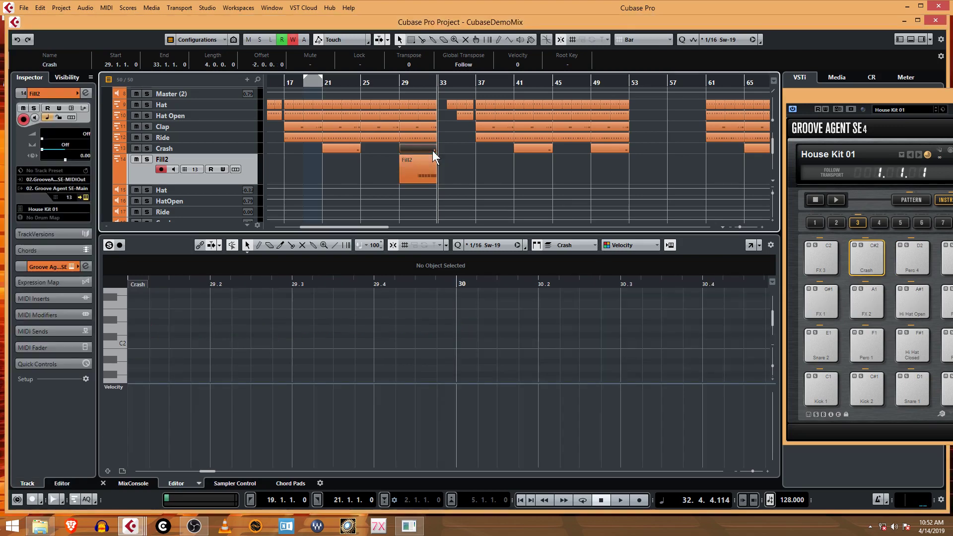
{"action": "scroll", "coordinate": [330, 341], "scroll_direction": "up", "scroll_amount": 2}
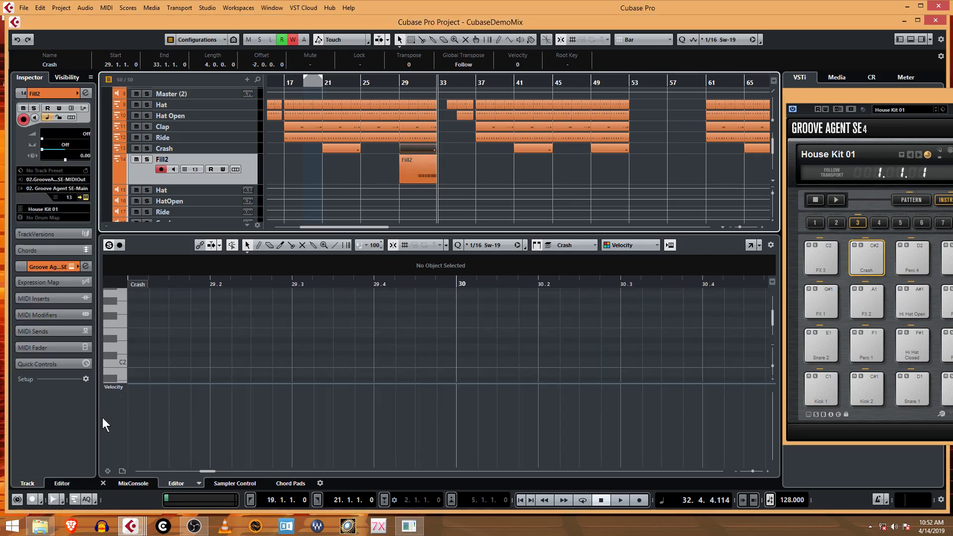
Step: Remove the velocity lane from the Key Editor and look for the crash notes in the Crash part at bars 29 to 33
{"action": "right_click", "coordinate": [121, 416]}
{"action": "left_click", "coordinate": [173, 435]}
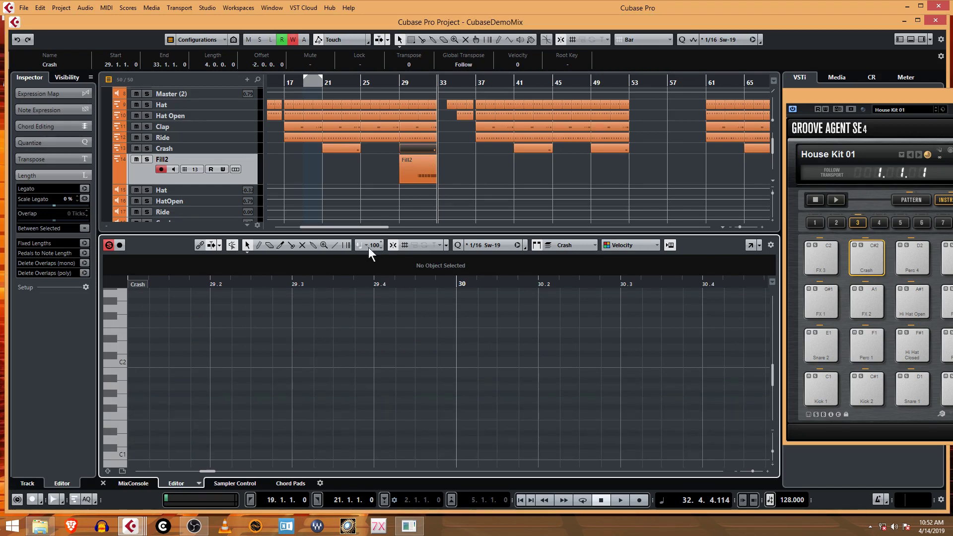
{"action": "scroll", "coordinate": [398, 355], "scroll_direction": "down", "scroll_amount": 3}
{"action": "scroll", "coordinate": [416, 380], "scroll_direction": "up", "scroll_amount": 2}
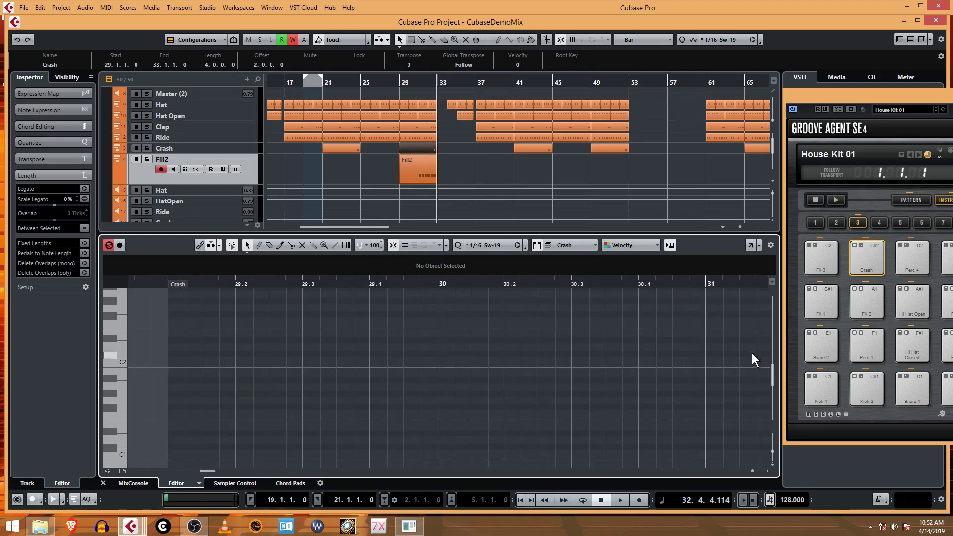
{"action": "left_click_drag", "start_coordinate": [772, 371], "coordinate": [776, 353]}
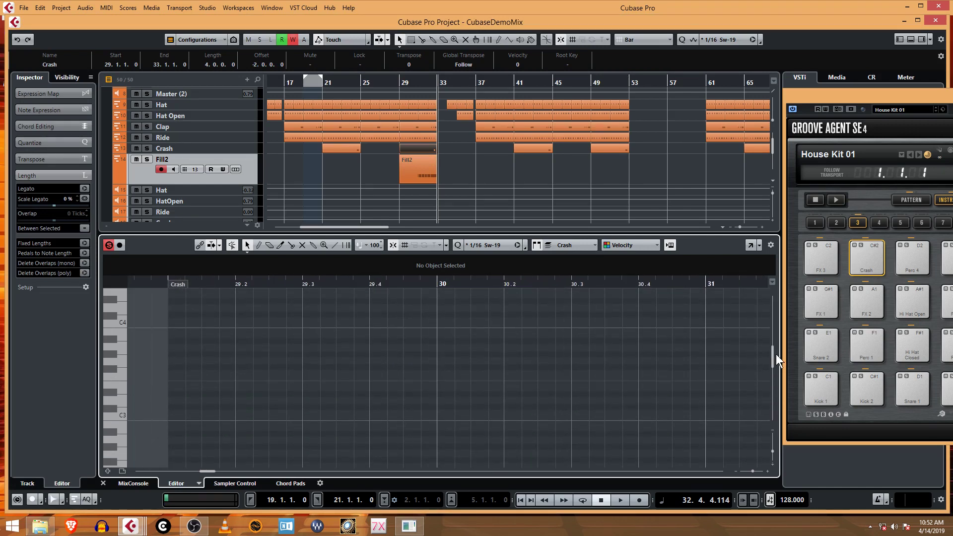
{"action": "left_click", "coordinate": [425, 147]}
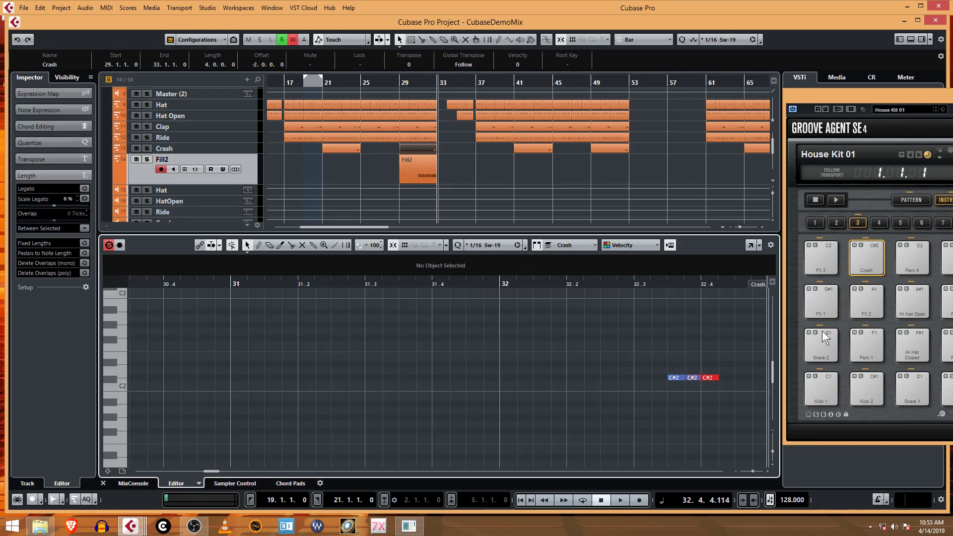
Step: Audition the Snare 1, Crash and D#1 pads of Groove Agent SE to choose an extra fill sound
{"action": "left_click", "coordinate": [910, 391]}
{"action": "left_click", "coordinate": [869, 266]}
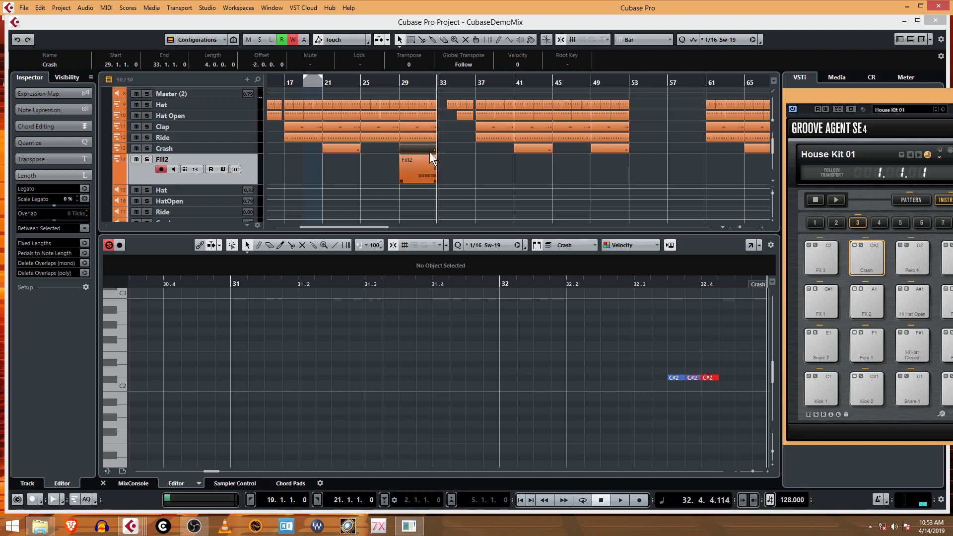
{"action": "left_click", "coordinate": [922, 390]}
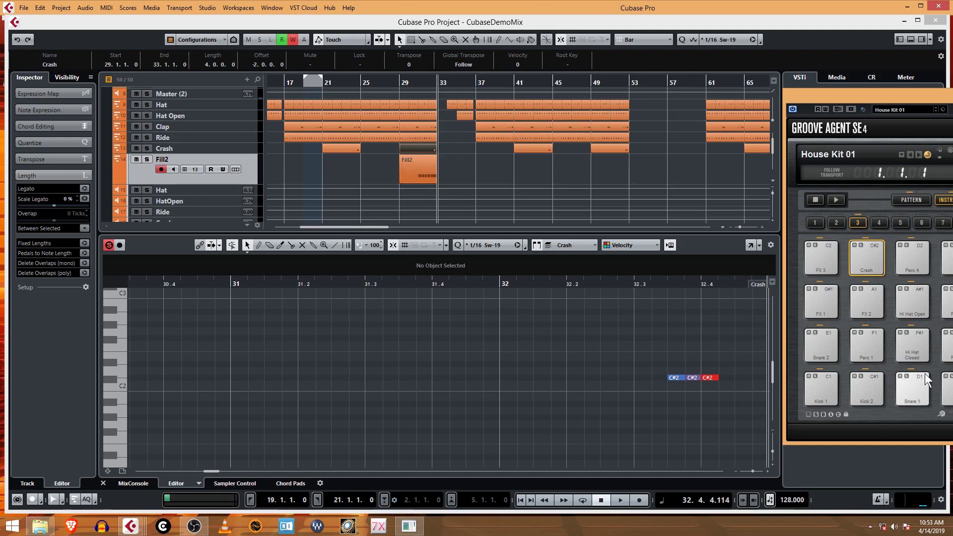
{"action": "left_click", "coordinate": [949, 389]}
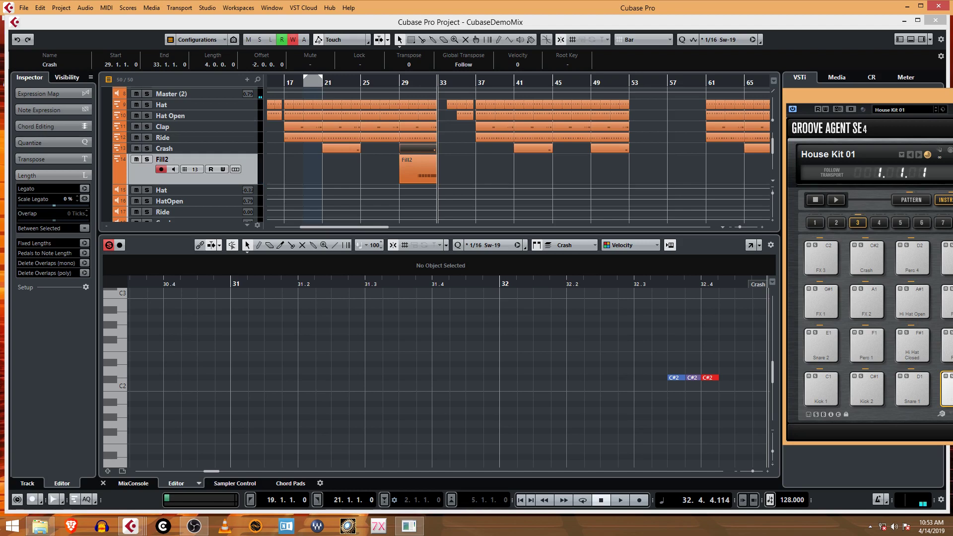
Step: Display the Fill2 part in the Key Editor and copy its D2 notes from 32.4 to the part's end onto E1
{"action": "scroll", "coordinate": [277, 188], "scroll_direction": "down", "scroll_amount": 3}
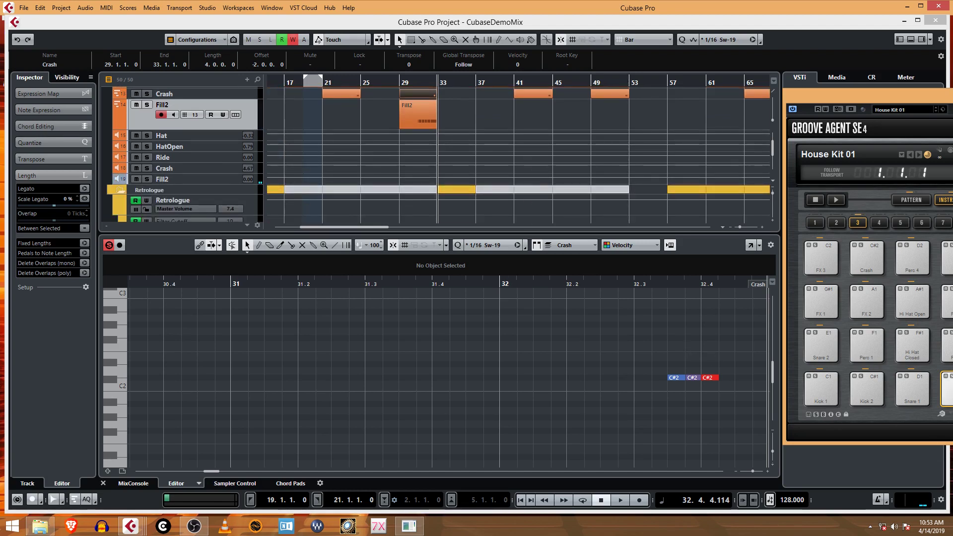
{"action": "left_click", "coordinate": [422, 120]}
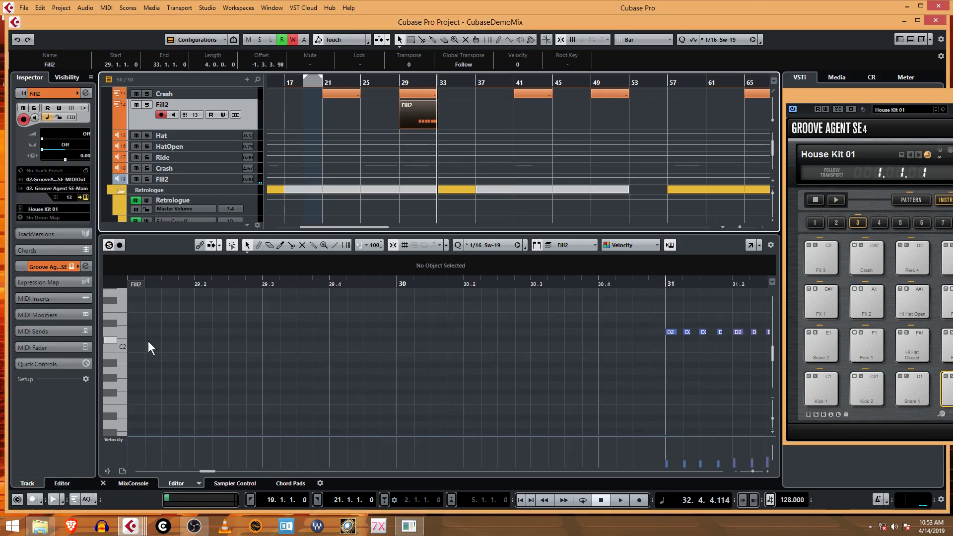
{"action": "scroll", "coordinate": [162, 392], "scroll_direction": "down", "scroll_amount": 2}
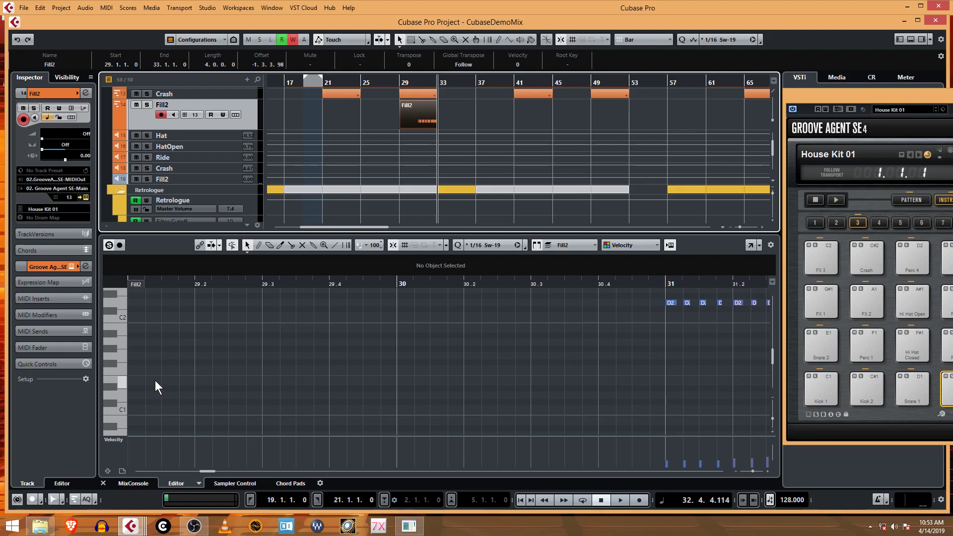
{"action": "left_click", "coordinate": [114, 403]}
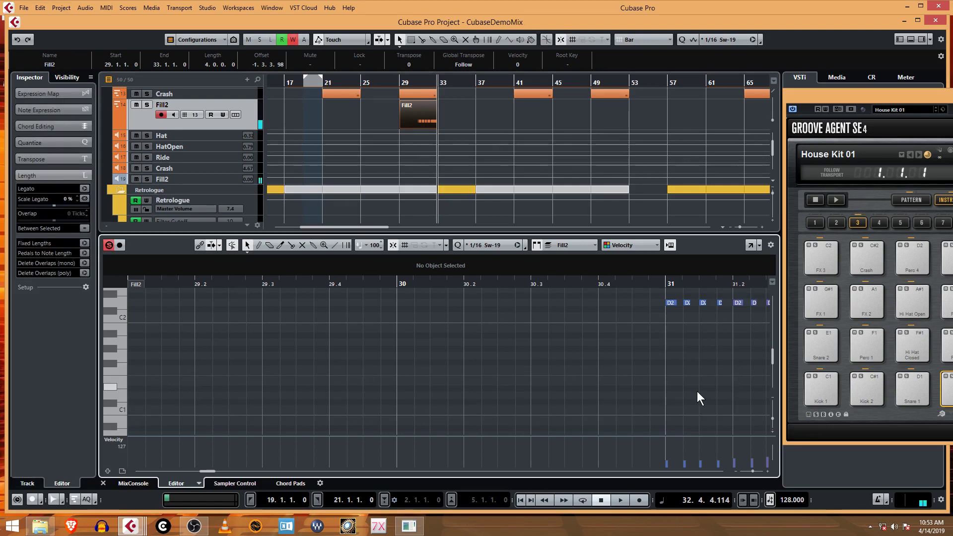
{"action": "scroll", "coordinate": [697, 392], "scroll_direction": "left", "scroll_amount": 2}
{"action": "scroll", "coordinate": [697, 389], "scroll_direction": "right", "scroll_amount": 5}
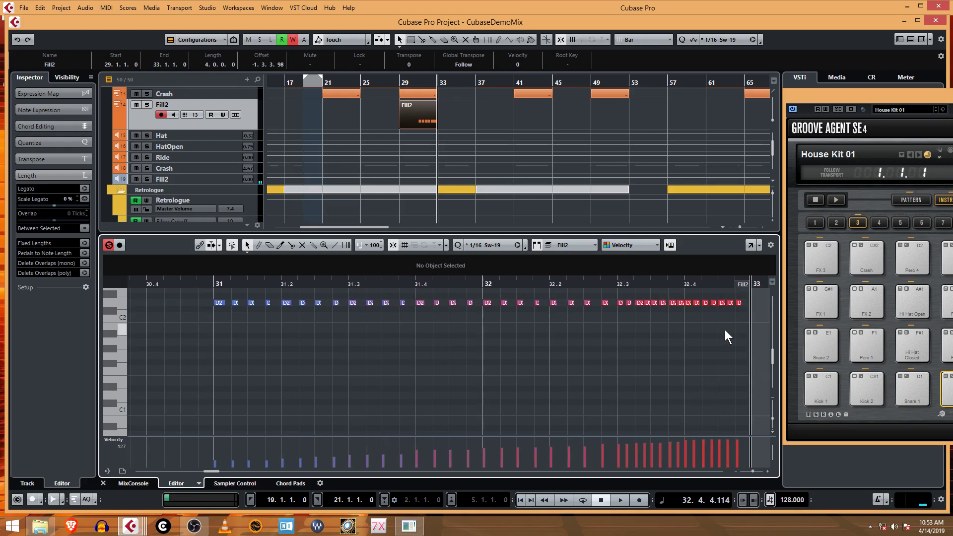
{"action": "left_click_drag", "start_coordinate": [744, 320], "coordinate": [692, 392]}
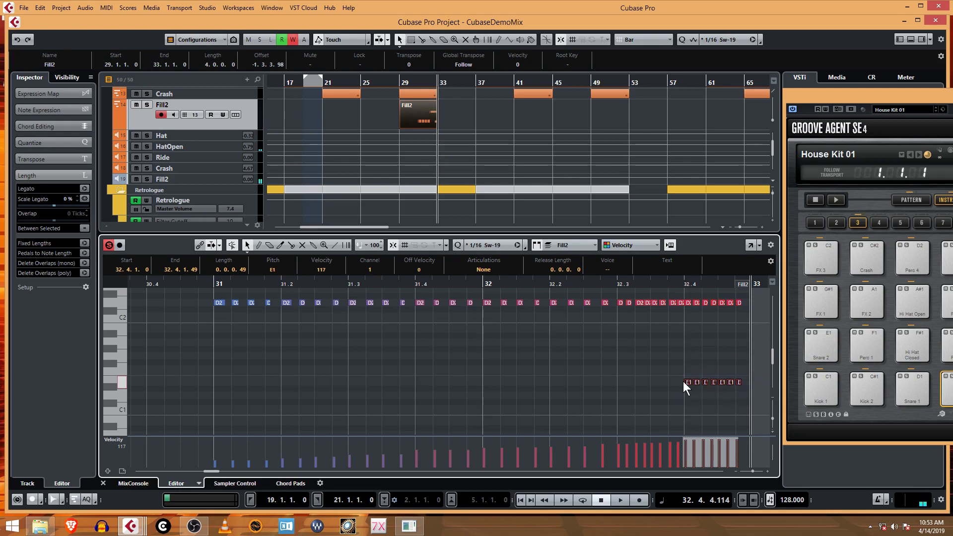
Step: Move the copied notes from E1 to D#1 and give them a rising velocity ramp starting at 19
{"action": "left_click_drag", "start_coordinate": [674, 361], "coordinate": [738, 401]}
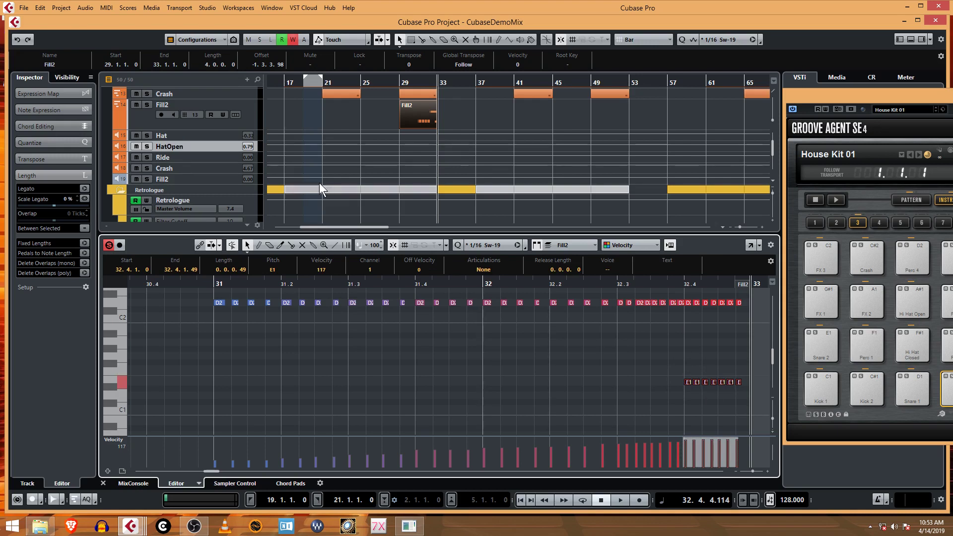
{"action": "left_click", "coordinate": [251, 125]}
{"action": "left_click_drag", "start_coordinate": [668, 358], "coordinate": [746, 398]}
{"action": "key", "text": "Down"}
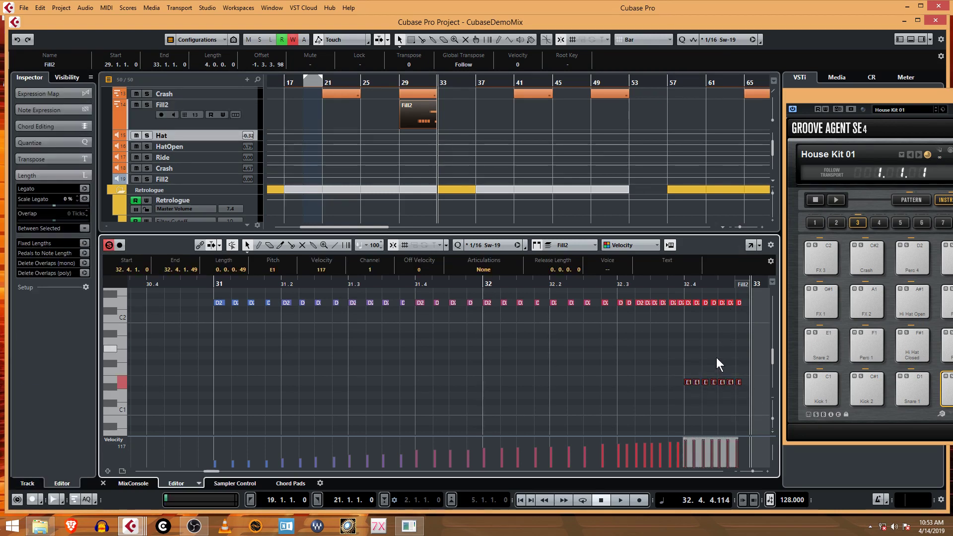
{"action": "left_click_drag", "start_coordinate": [678, 354], "coordinate": [742, 399]}
{"action": "left_click_drag", "start_coordinate": [688, 383], "coordinate": [687, 389]}
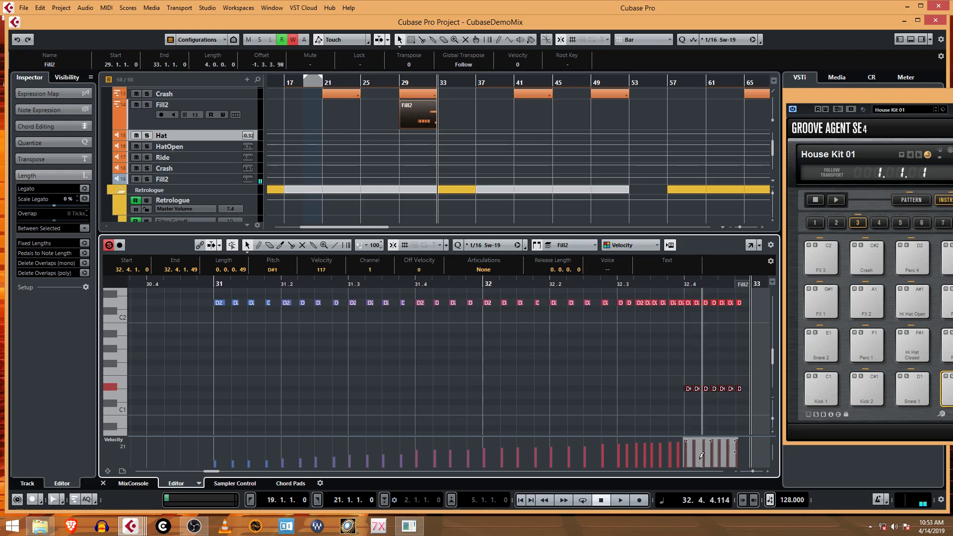
{"action": "left_click_drag", "start_coordinate": [684, 449], "coordinate": [684, 493]}
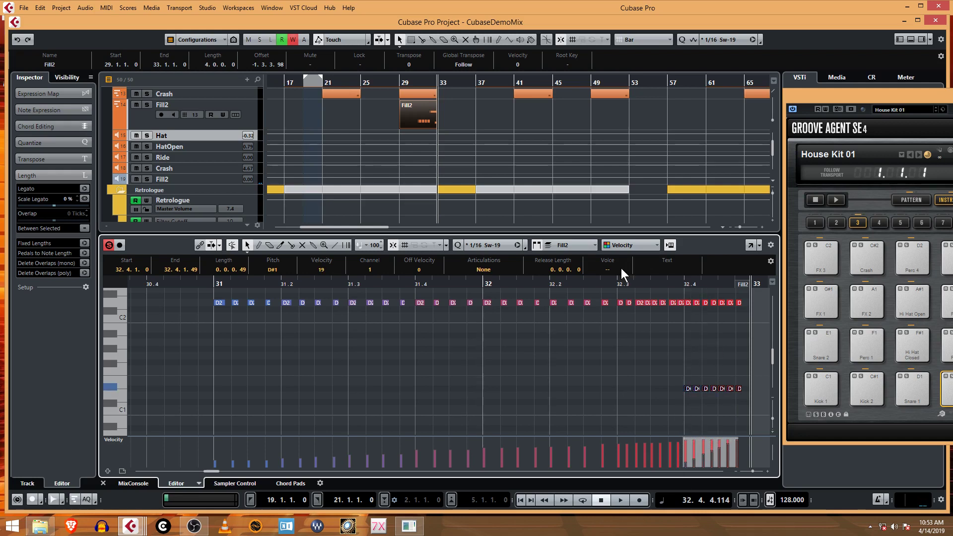
Step: Play back the Fill2 part from bar 32 to check the added D#1 notes, and clear the note selection
{"action": "left_click", "coordinate": [485, 284]}
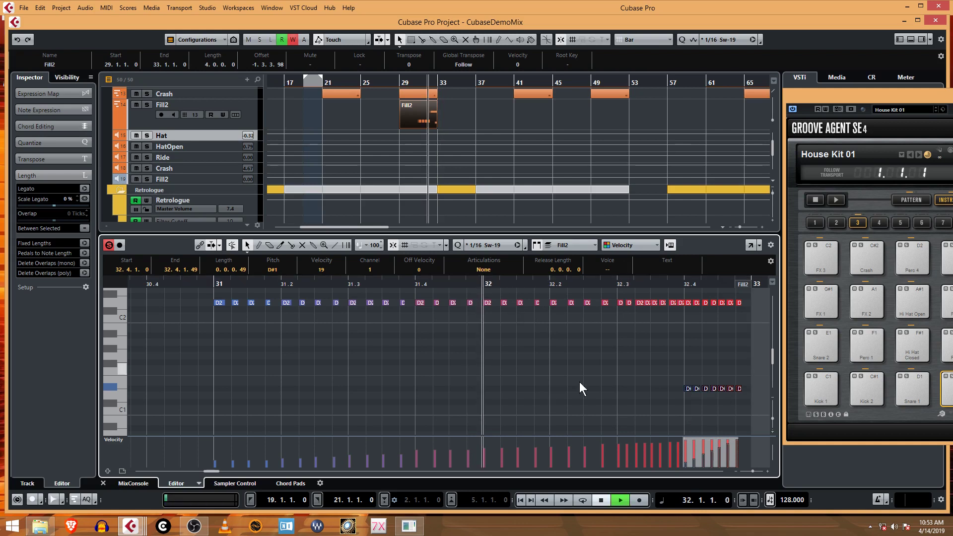
{"action": "key", "text": "space"}
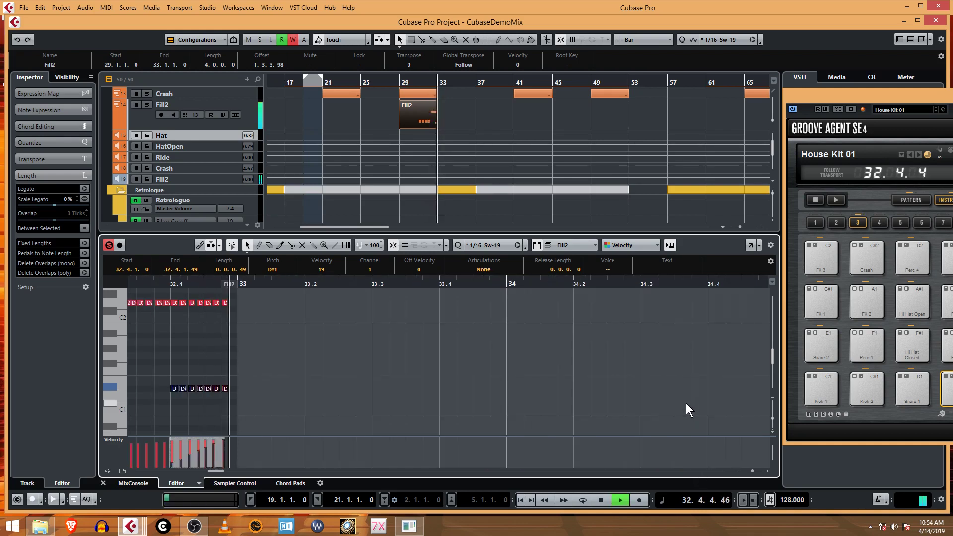
{"action": "key", "text": "space"}
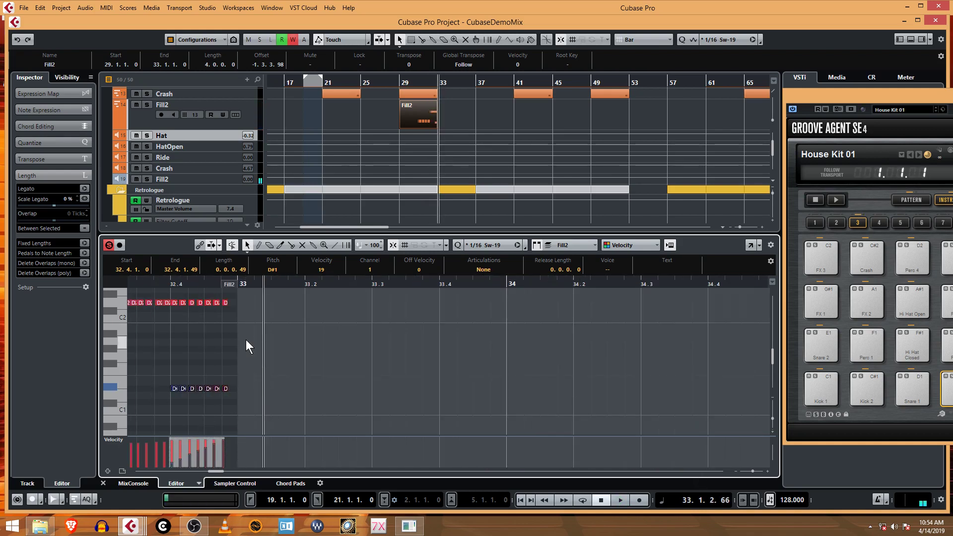
{"action": "left_click", "coordinate": [252, 353]}
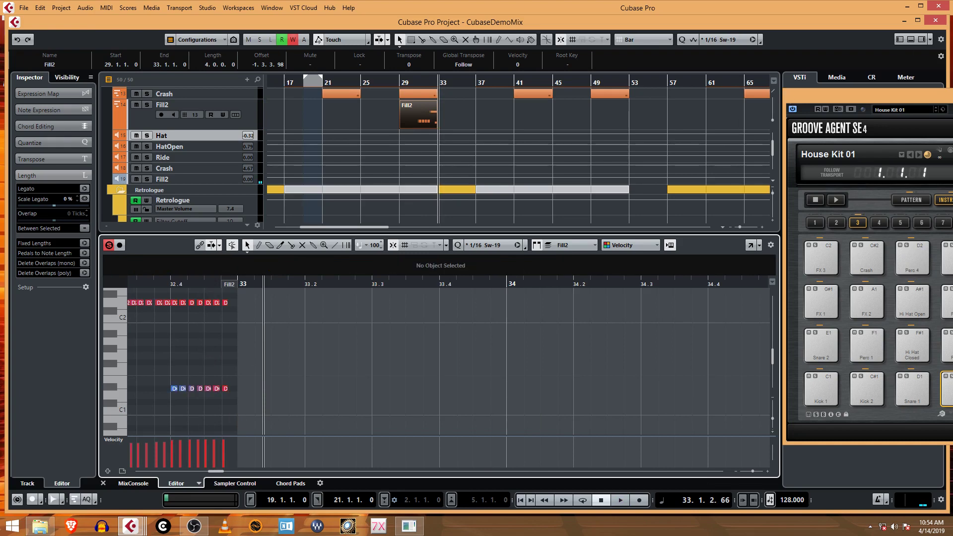
Step: Close the Groove Agent SE window and play the arrangement through the Fill2 part into bar 33
{"action": "left_click", "coordinate": [952, 95]}
{"action": "scroll", "coordinate": [469, 134], "scroll_direction": "up", "scroll_amount": 5}
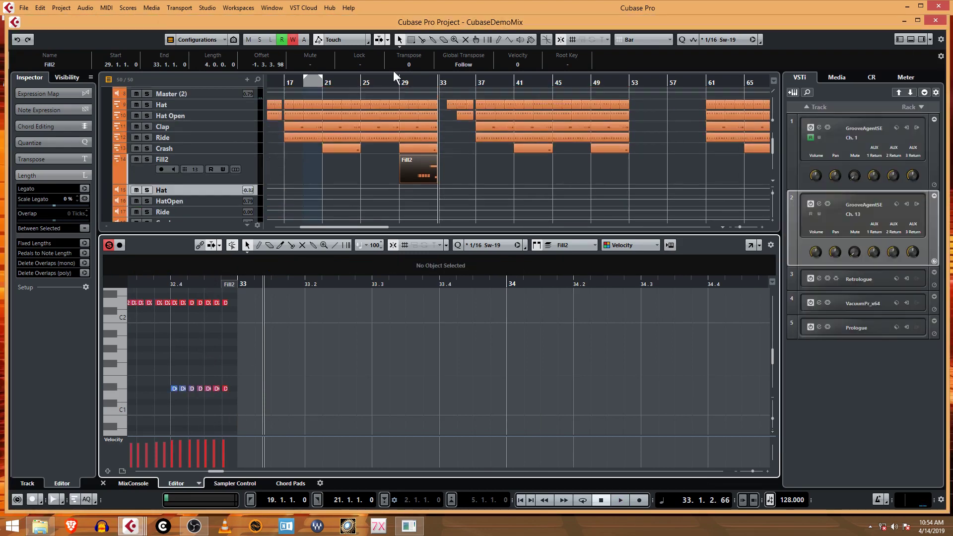
{"action": "left_click", "coordinate": [360, 84]}
{"action": "key", "text": "space"}
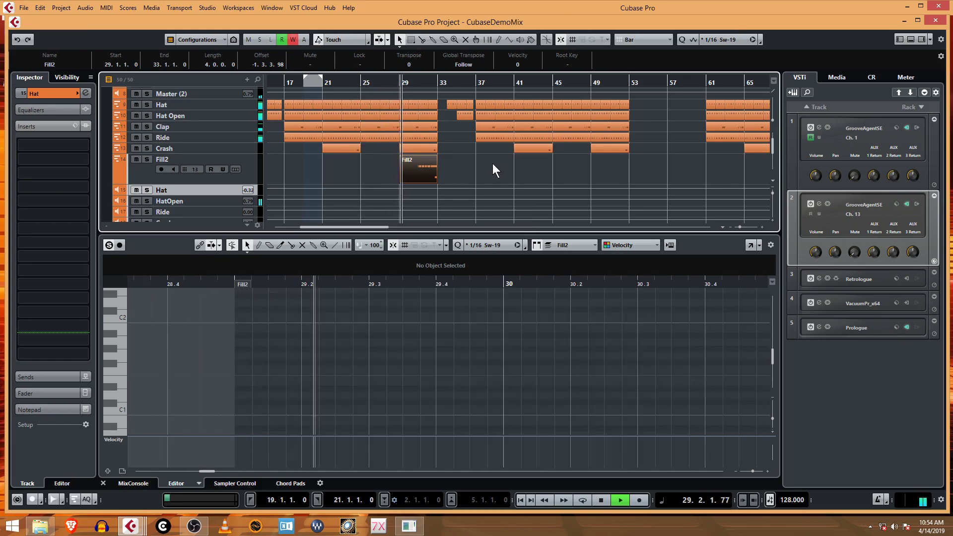
{"action": "scroll", "coordinate": [487, 165], "scroll_direction": "down", "scroll_amount": 5}
{"action": "scroll", "coordinate": [485, 168], "scroll_direction": "up", "scroll_amount": 6}
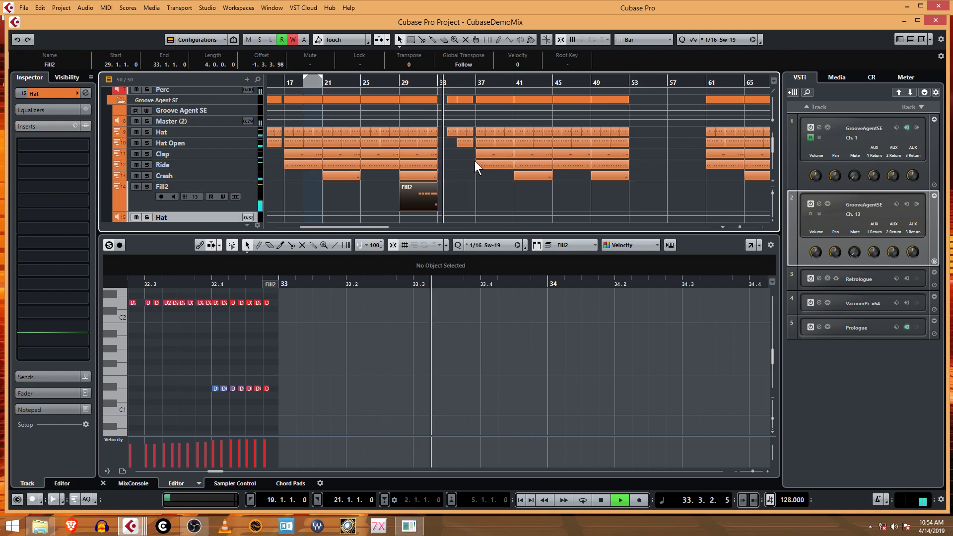
{"action": "key", "text": "space"}
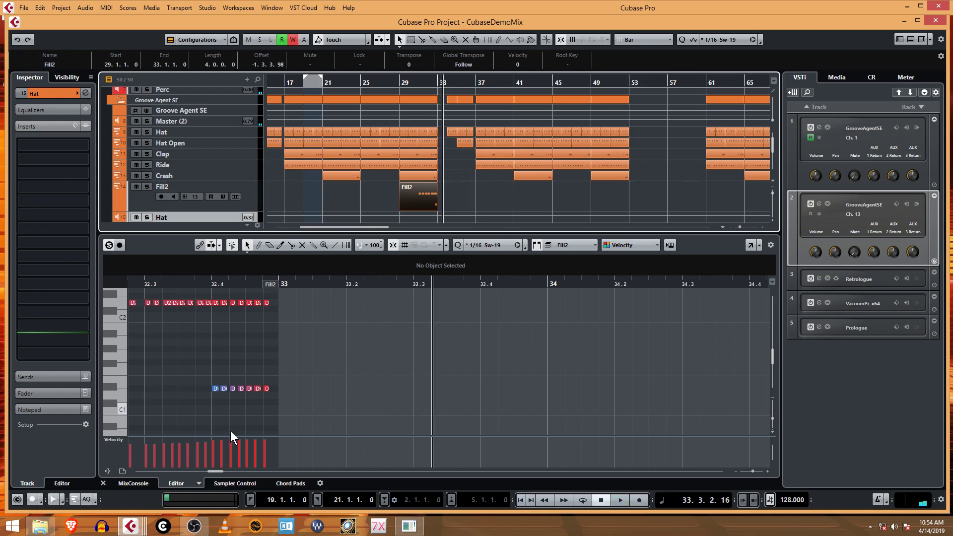
Step: Reshape the velocities of the D2 notes from 32.4 onwards into a rising ramp starting at 81
{"action": "left_click_drag", "start_coordinate": [266, 323], "coordinate": [211, 297]}
{"action": "mouse_move", "coordinate": [265, 442]}
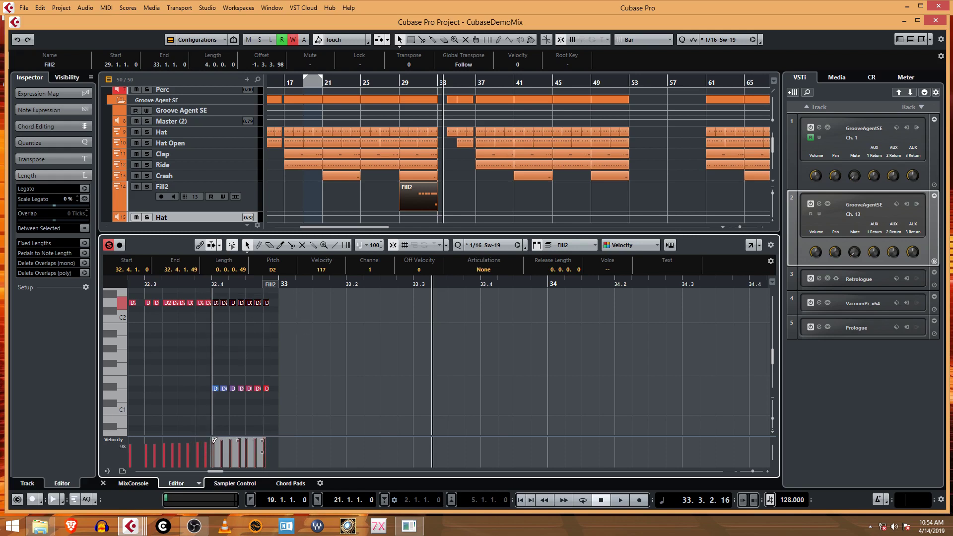
{"action": "left_click", "coordinate": [214, 445]}
{"action": "left_click", "coordinate": [215, 448]}
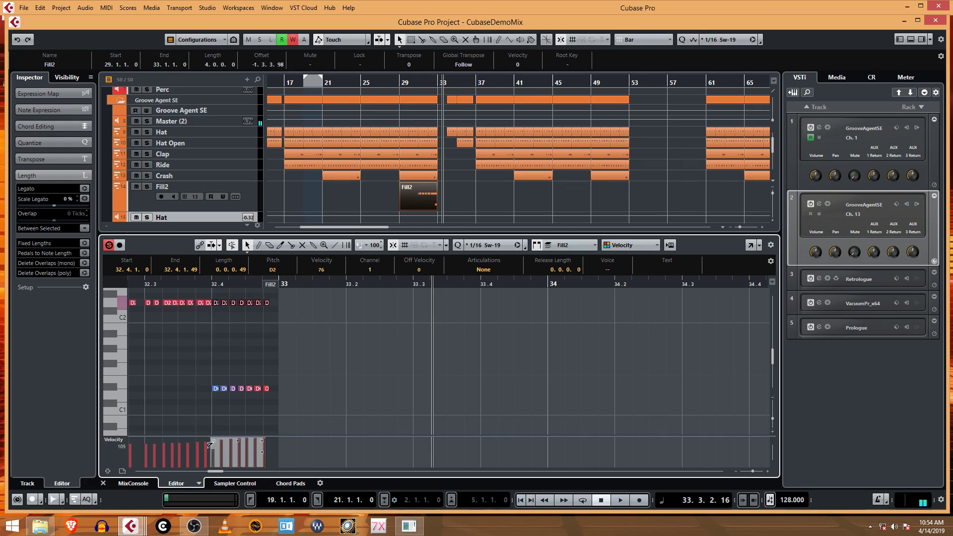
{"action": "left_click", "coordinate": [214, 447]}
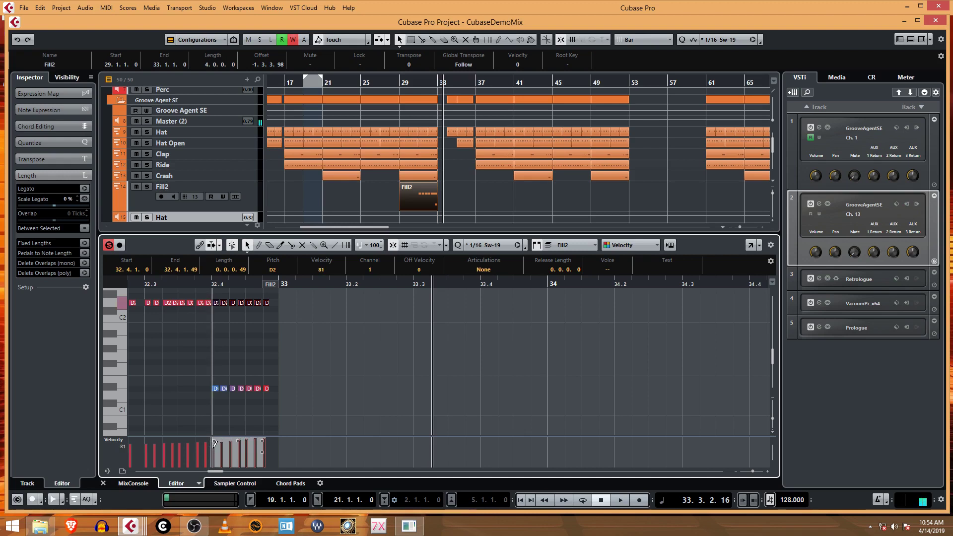
{"action": "left_click", "coordinate": [231, 344]}
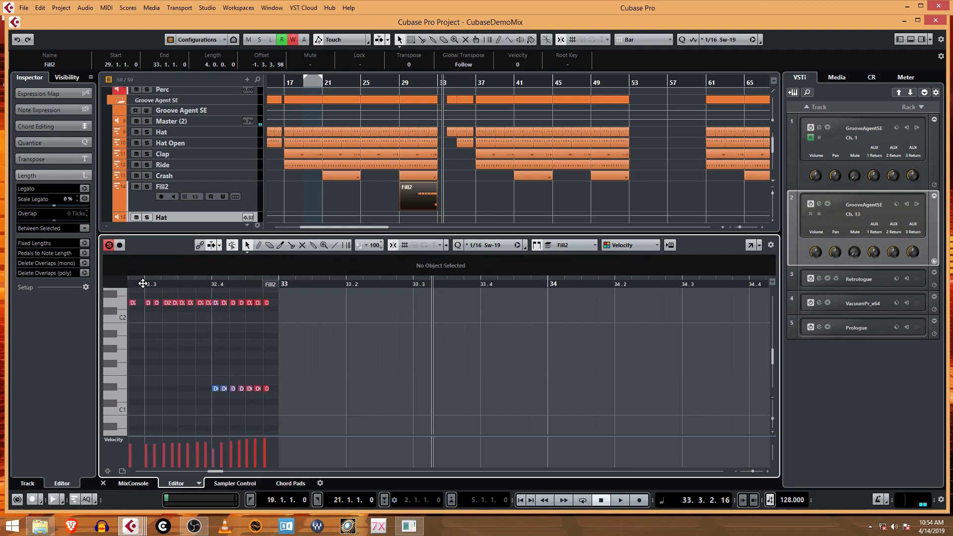
Step: Play back the end of the fill from 32.3 and shrink the Fill2 track to its minimum height
{"action": "left_click", "coordinate": [143, 284]}
{"action": "key", "text": "space"}
{"action": "key", "text": "space"}
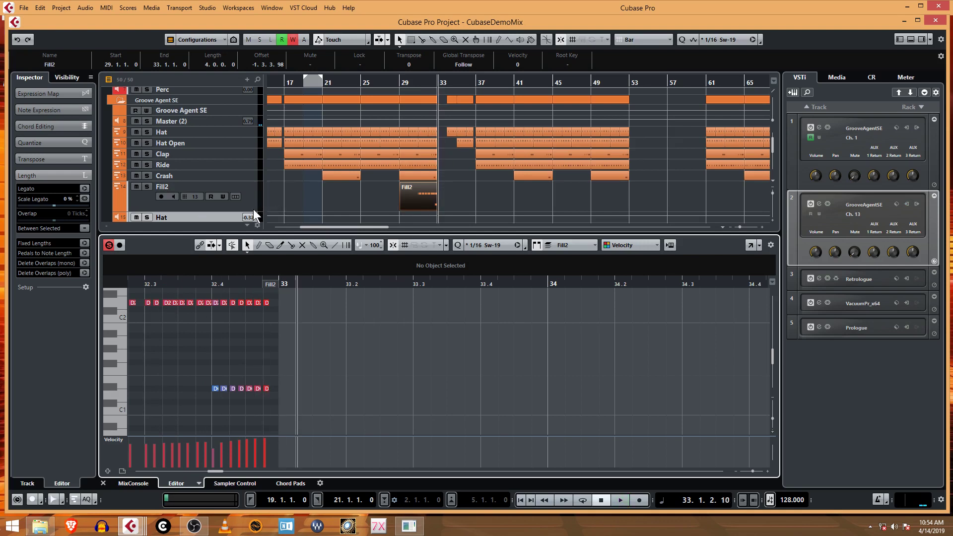
{"action": "left_click_drag", "start_coordinate": [257, 212], "coordinate": [258, 190]}
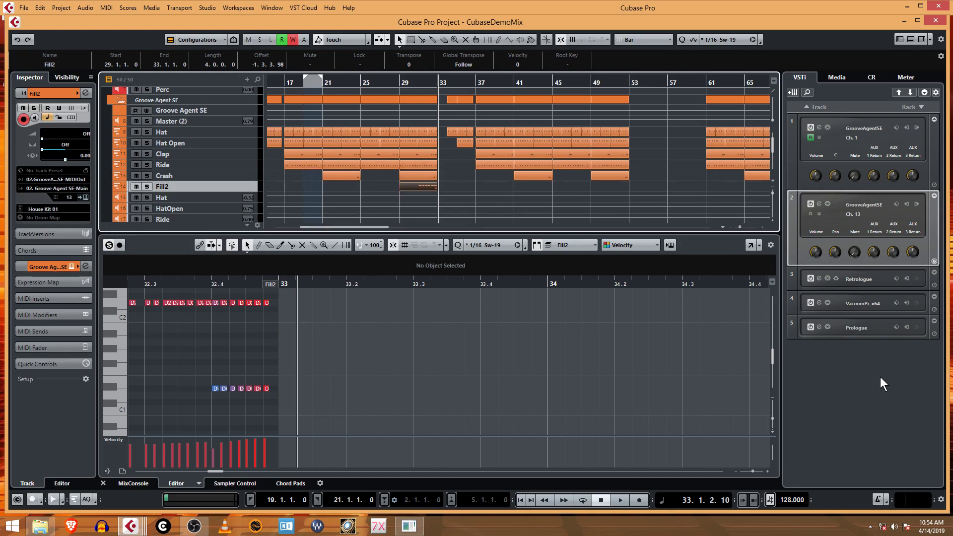
Step: Add Steinberg's Retrologue as a new rack instrument and create a MIDI track assigned to it
{"action": "right_click", "coordinate": [814, 356]}
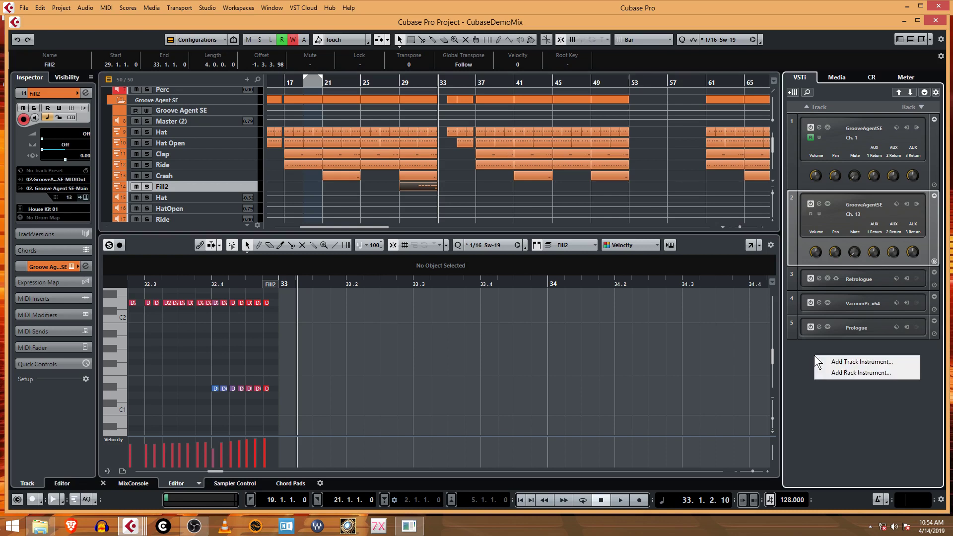
{"action": "left_click", "coordinate": [844, 373]}
{"action": "left_click", "coordinate": [819, 157]}
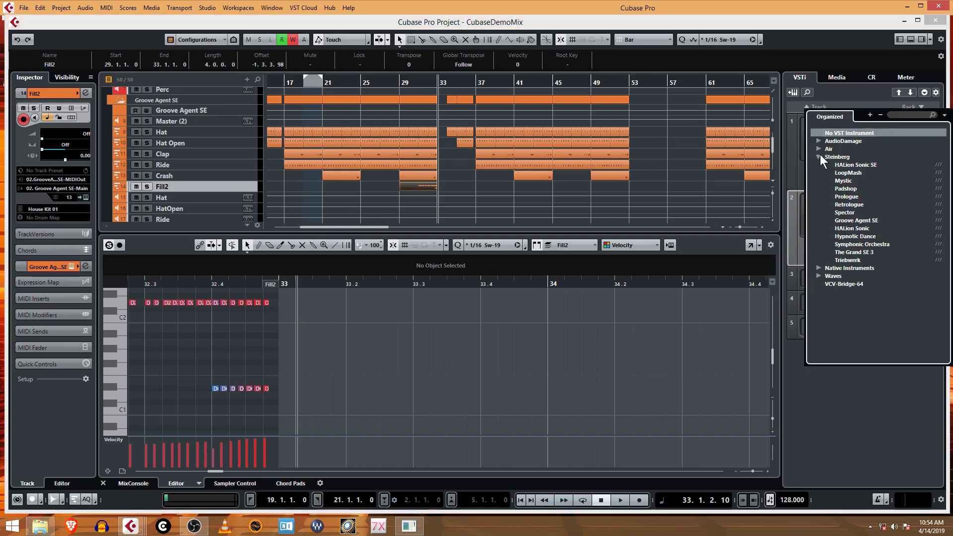
{"action": "left_click", "coordinate": [855, 204]}
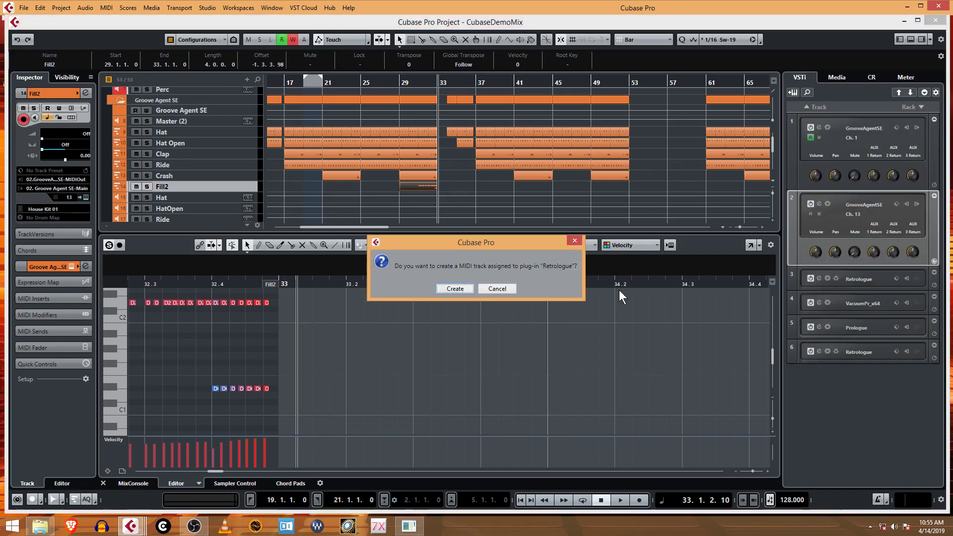
{"action": "left_click", "coordinate": [459, 289]}
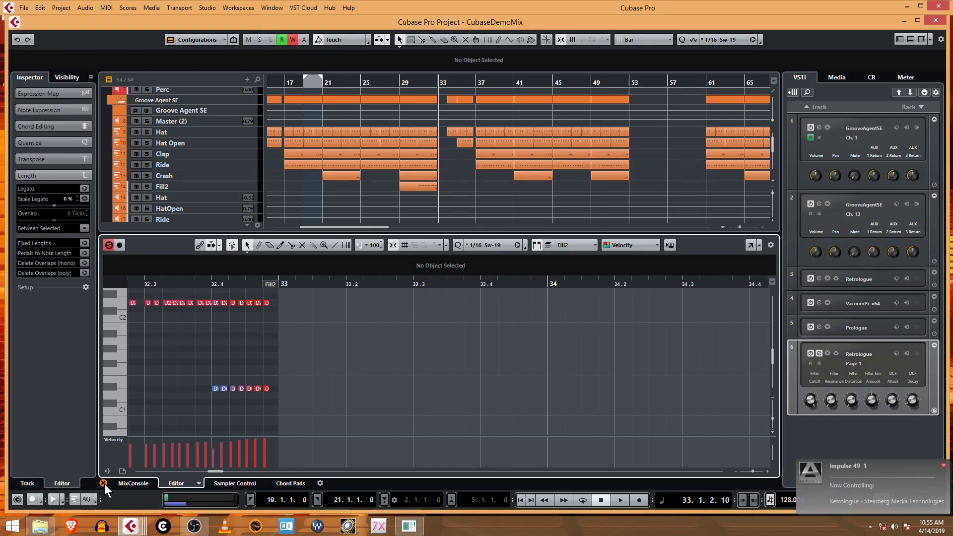
Step: Close the Key Editor and move the Retrologue 02 MIDI track into the new Retrologue folder, below the Retrologue track
{"action": "left_click", "coordinate": [104, 484]}
{"action": "scroll", "coordinate": [339, 339], "scroll_direction": "down", "scroll_amount": 3}
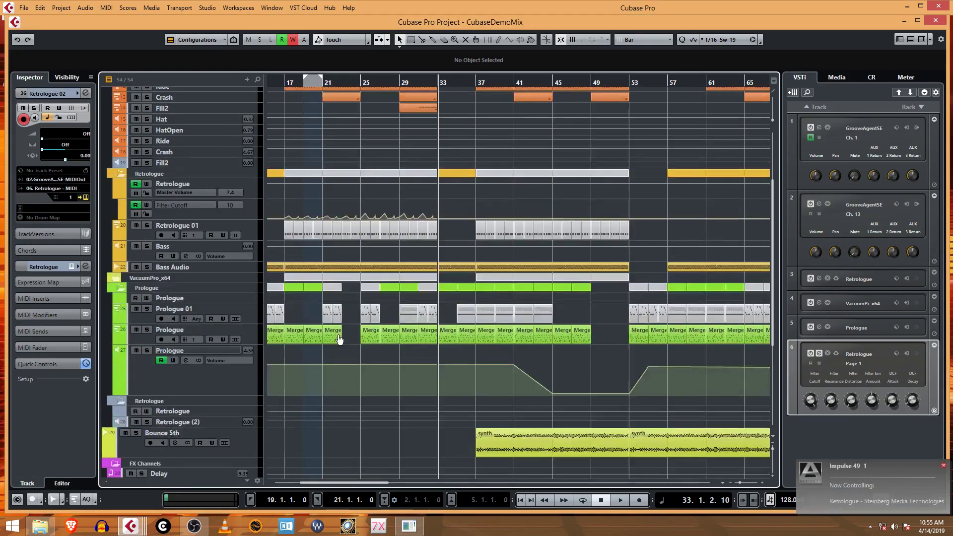
{"action": "scroll", "coordinate": [178, 359], "scroll_direction": "down", "scroll_amount": 4}
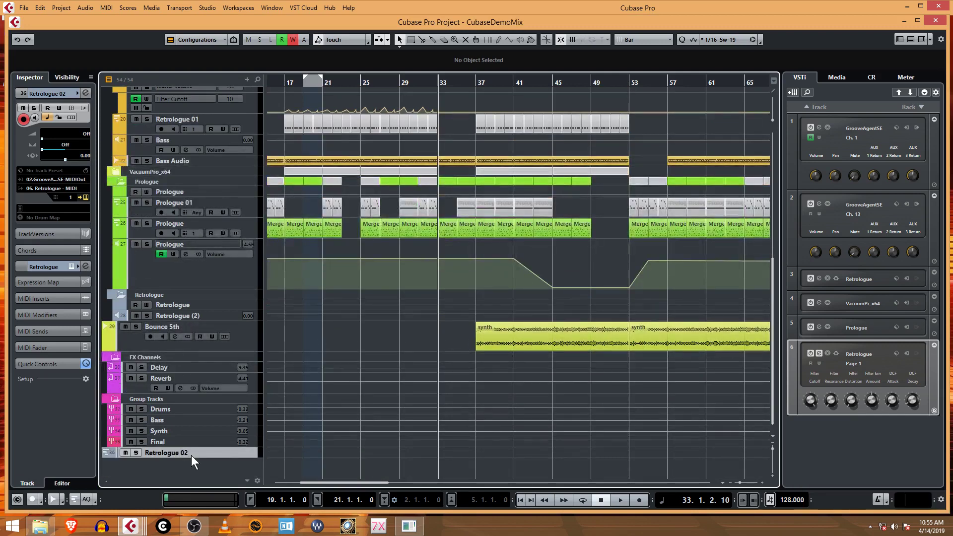
{"action": "left_click_drag", "start_coordinate": [192, 455], "coordinate": [215, 305]}
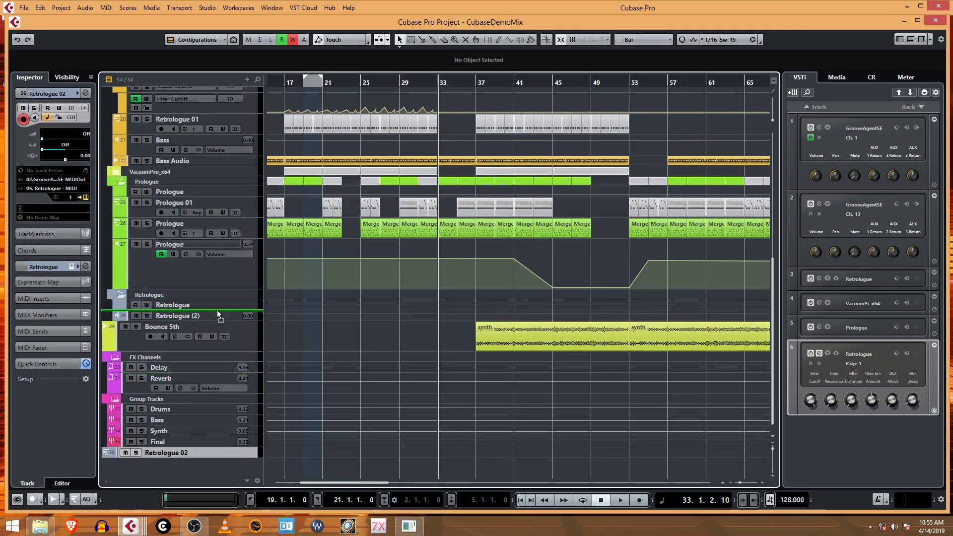
Step: Colour the new Retrologue folder track green and show the automation lane of the Retrologue track inside it
{"action": "left_click", "coordinate": [124, 294]}
{"action": "left_click", "coordinate": [77, 93]}
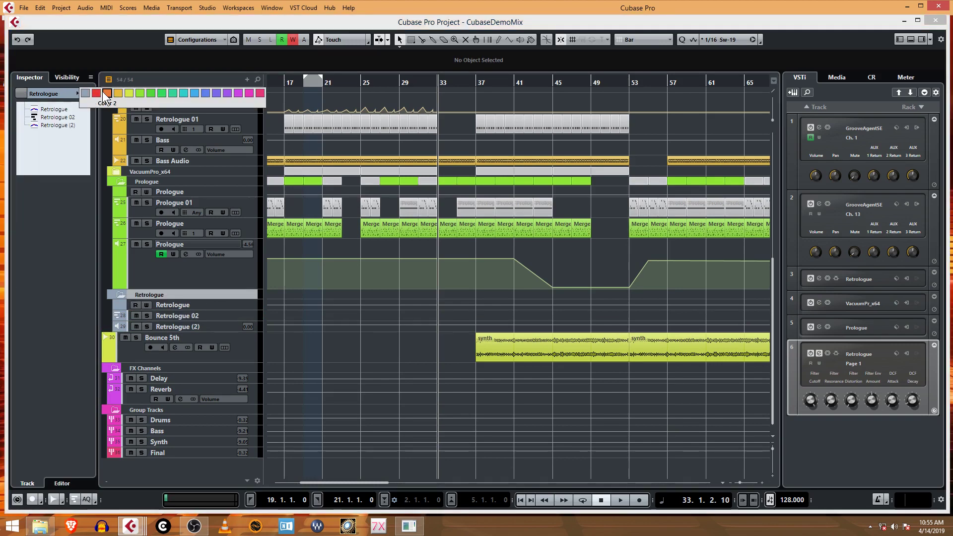
{"action": "left_click", "coordinate": [151, 93]}
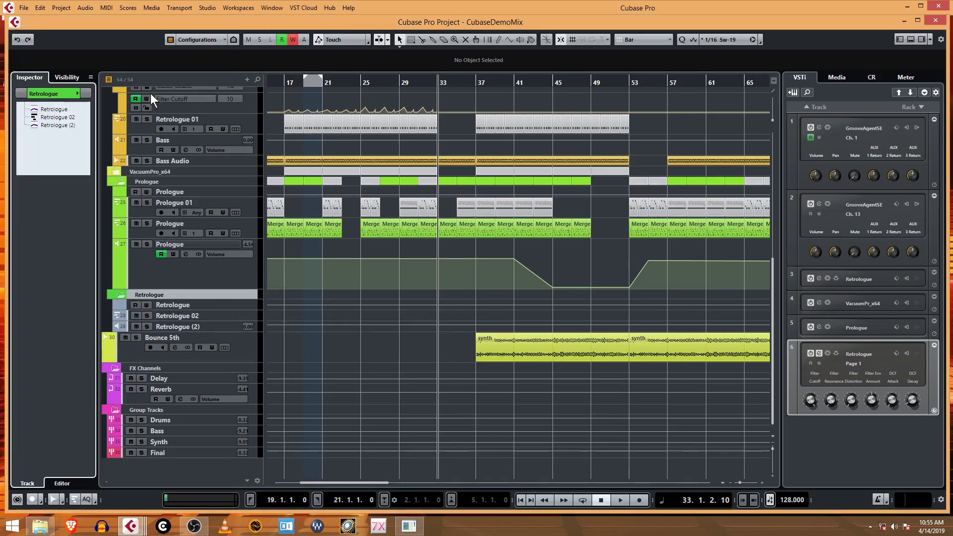
{"action": "left_click", "coordinate": [118, 304]}
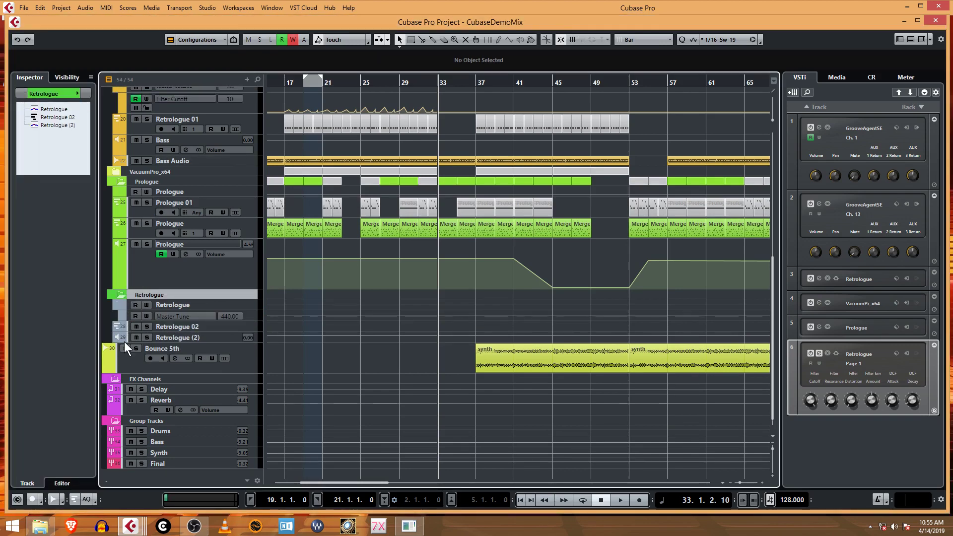
Step: Hide the Master Tune automation lane of the Retrologue instrument track in the Retrologue folder
{"action": "left_click", "coordinate": [78, 93]}
{"action": "left_click", "coordinate": [139, 289]}
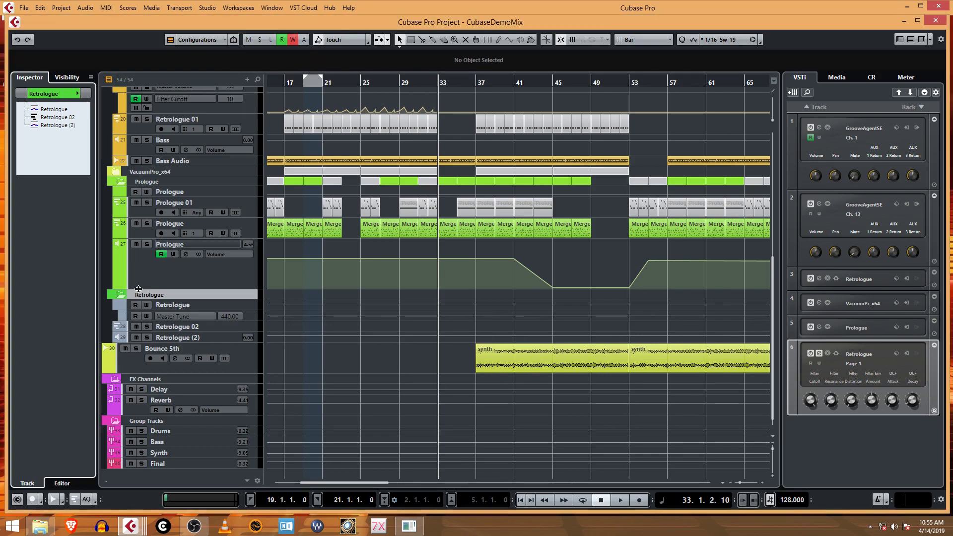
{"action": "left_click", "coordinate": [119, 306]}
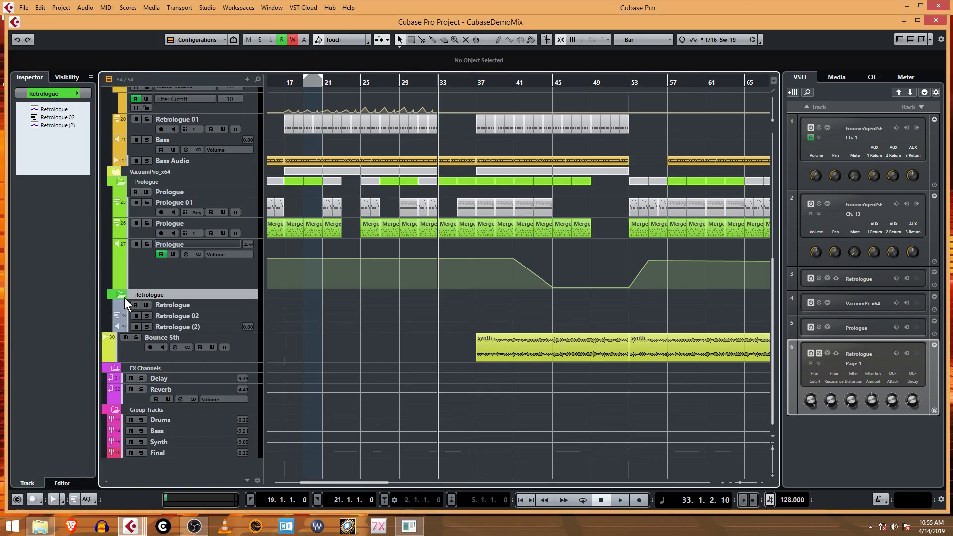
{"action": "left_click", "coordinate": [208, 325]}
{"action": "left_click", "coordinate": [212, 314], "text": "ctrl"}
{"action": "left_click", "coordinate": [222, 305], "text": "ctrl"}
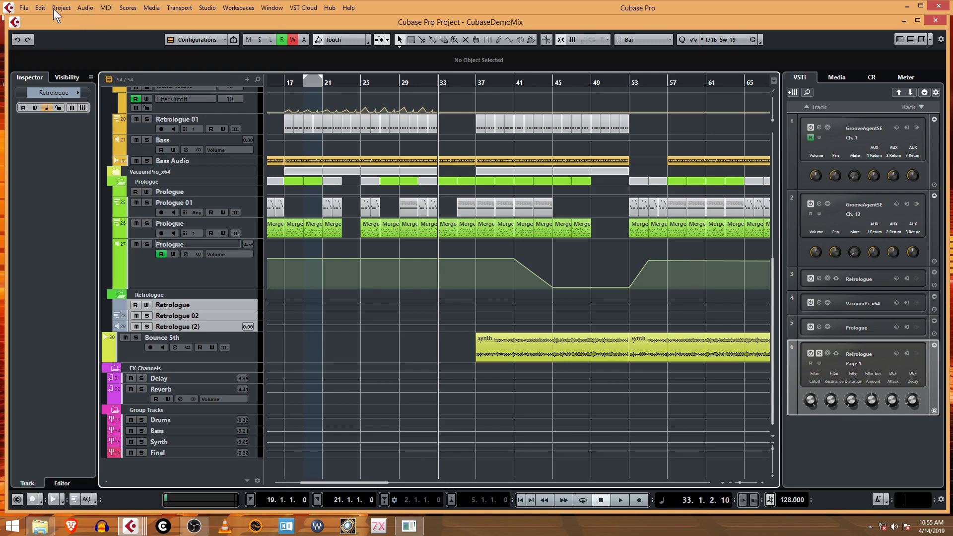
{"action": "left_click", "coordinate": [39, 8]}
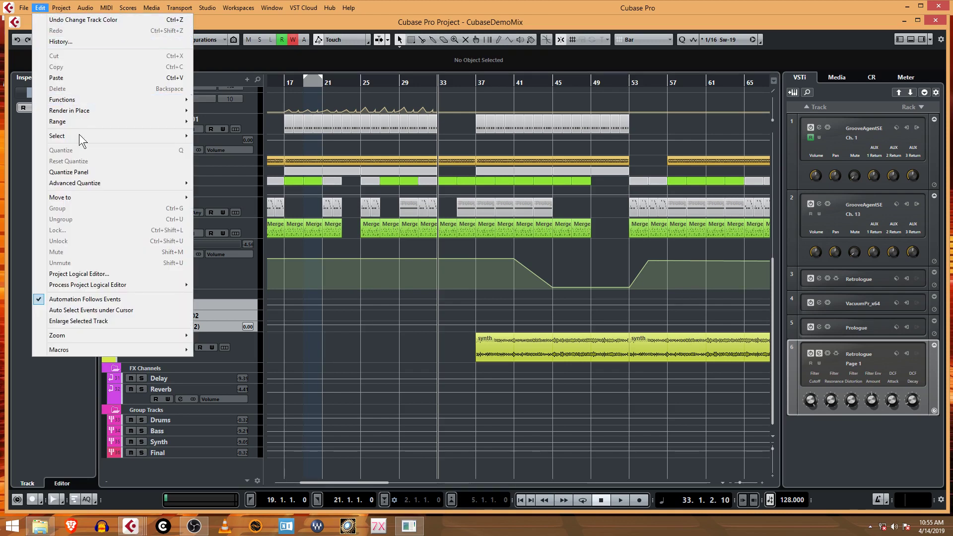
{"action": "mouse_move", "coordinate": [87, 137]}
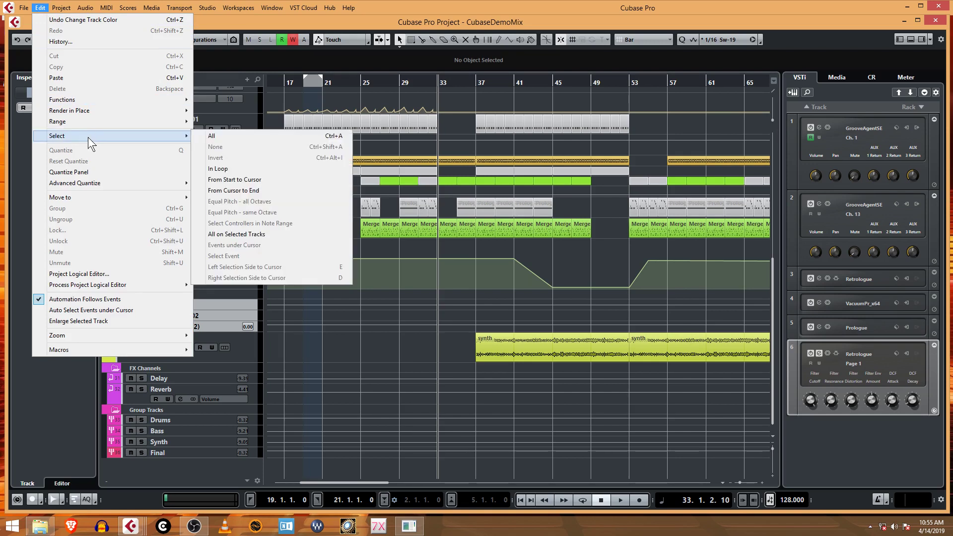
{"action": "left_click", "coordinate": [481, 13]}
{"action": "left_click", "coordinate": [213, 327]}
{"action": "left_click", "coordinate": [222, 315]}
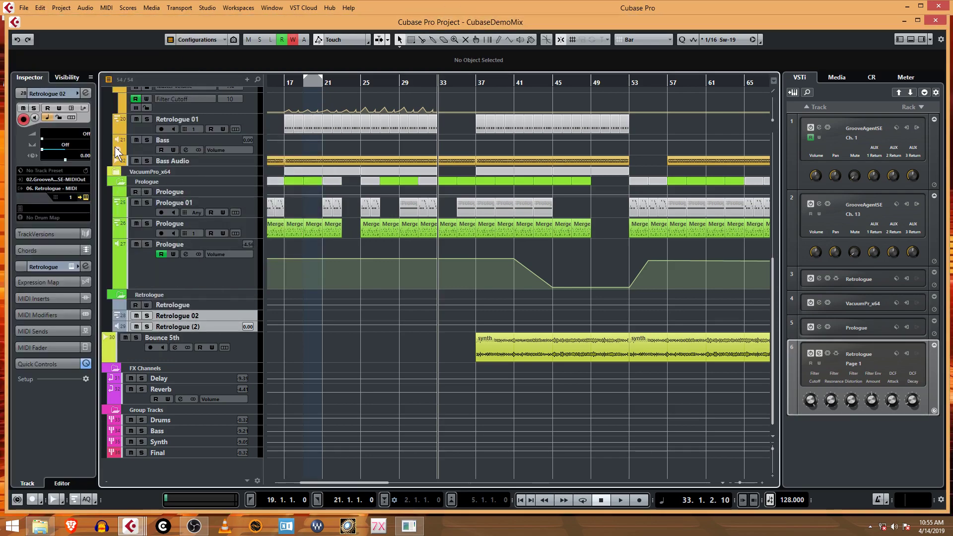
{"action": "left_click", "coordinate": [151, 10]}
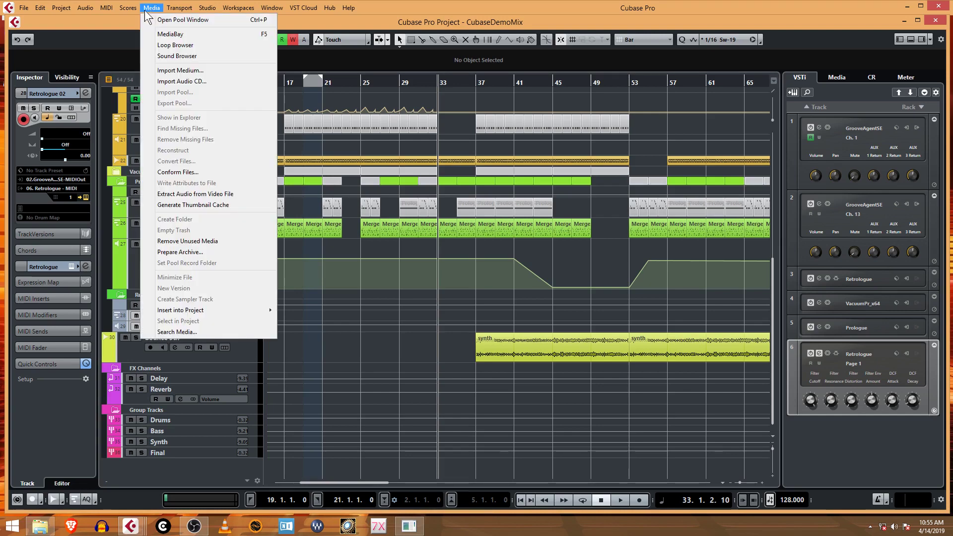
Step: Select the three tracks inside the Retrologue folder and apply the folder's green track colour
{"action": "left_click", "coordinate": [202, 301]}
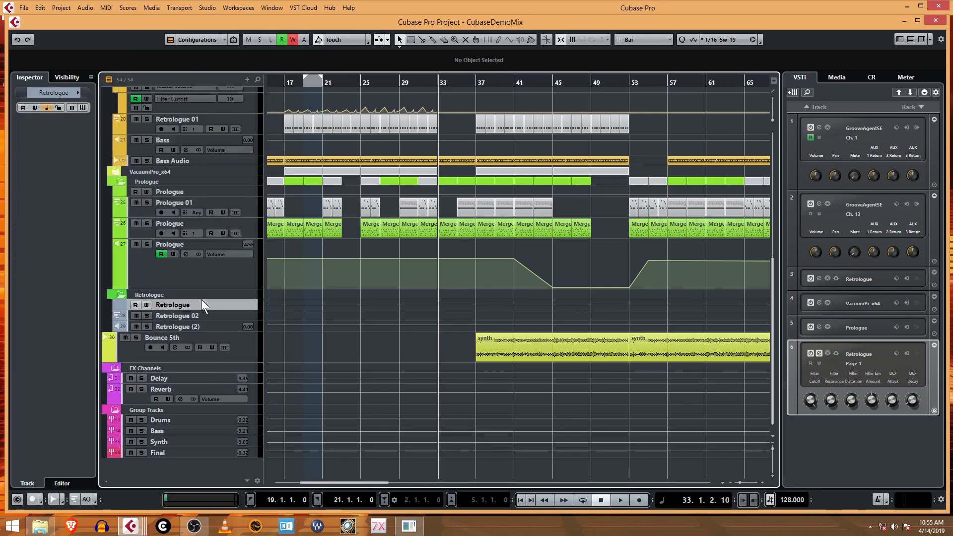
{"action": "left_click", "coordinate": [199, 327], "text": "shift"}
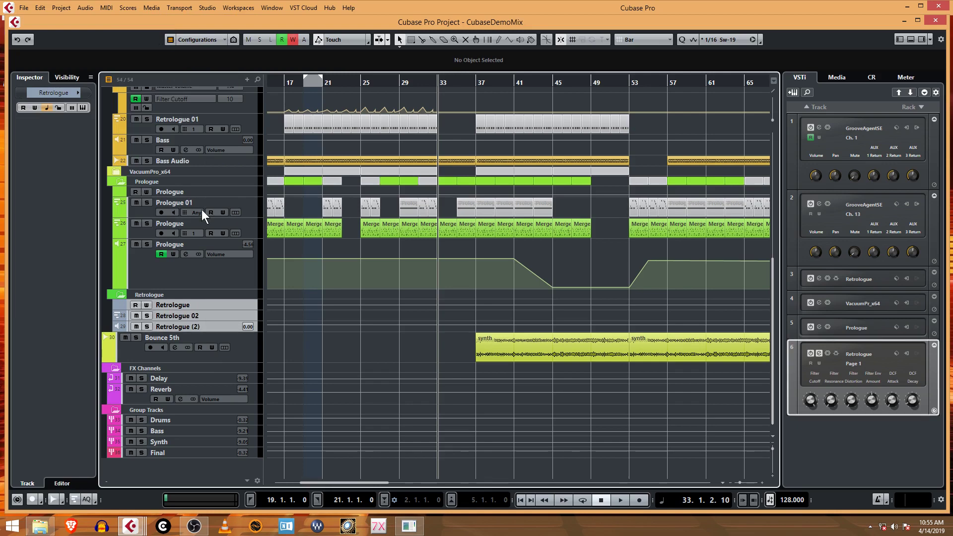
{"action": "left_click", "coordinate": [87, 6]}
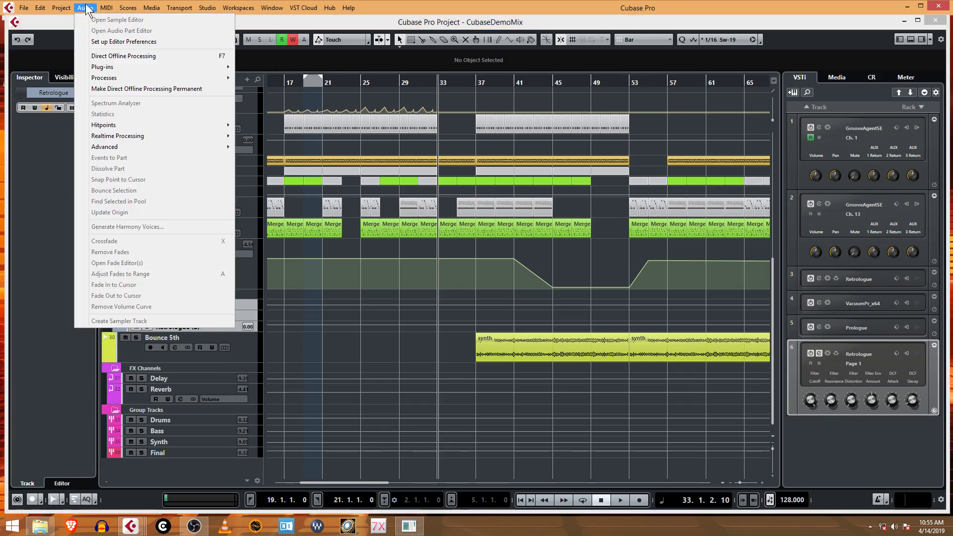
{"action": "mouse_move", "coordinate": [128, 8]}
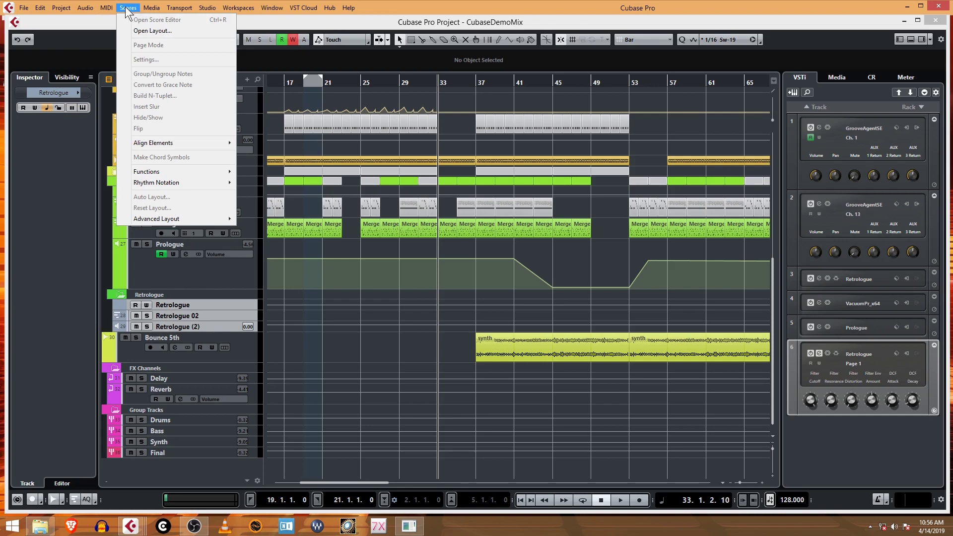
{"action": "mouse_move", "coordinate": [92, 13]}
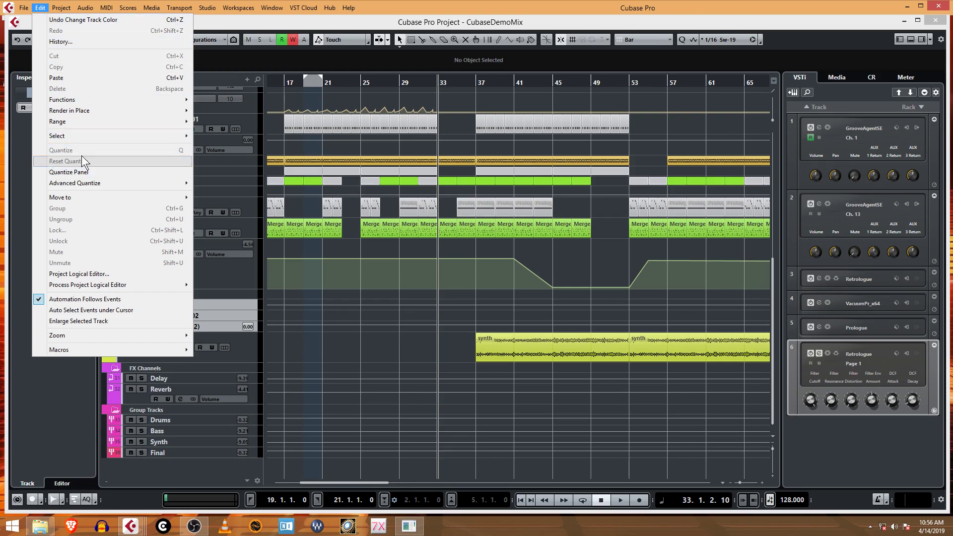
{"action": "left_click", "coordinate": [799, 29]}
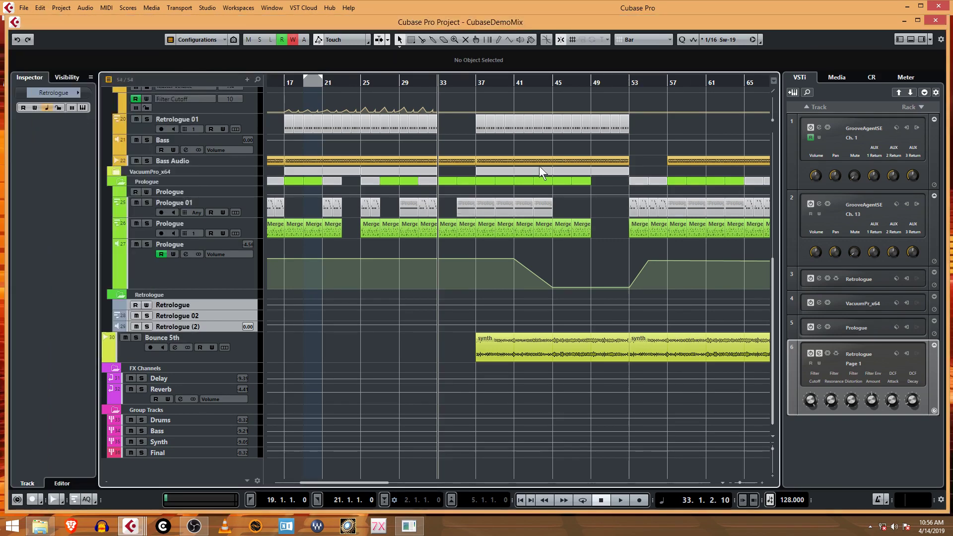
{"action": "right_click", "coordinate": [210, 312]}
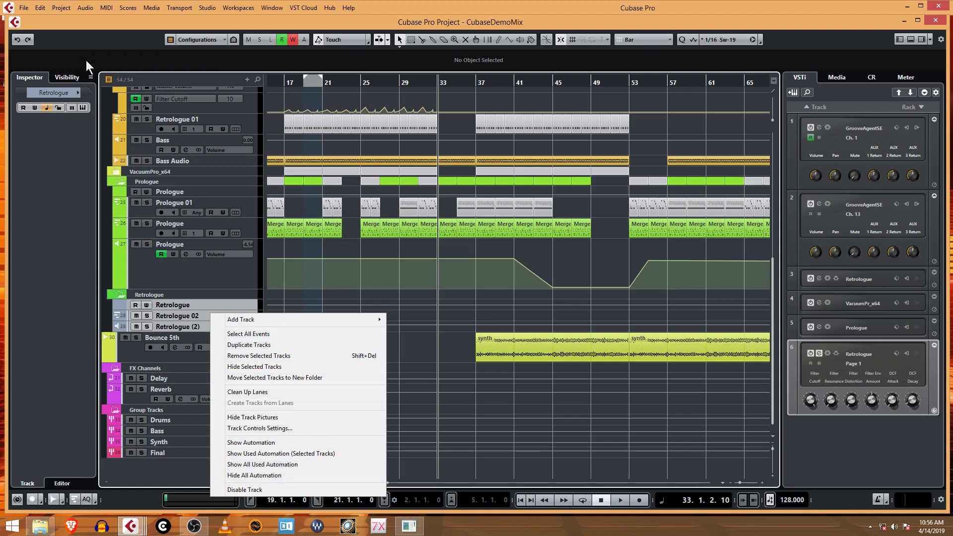
{"action": "left_click", "coordinate": [67, 94]}
{"action": "left_click", "coordinate": [77, 93]}
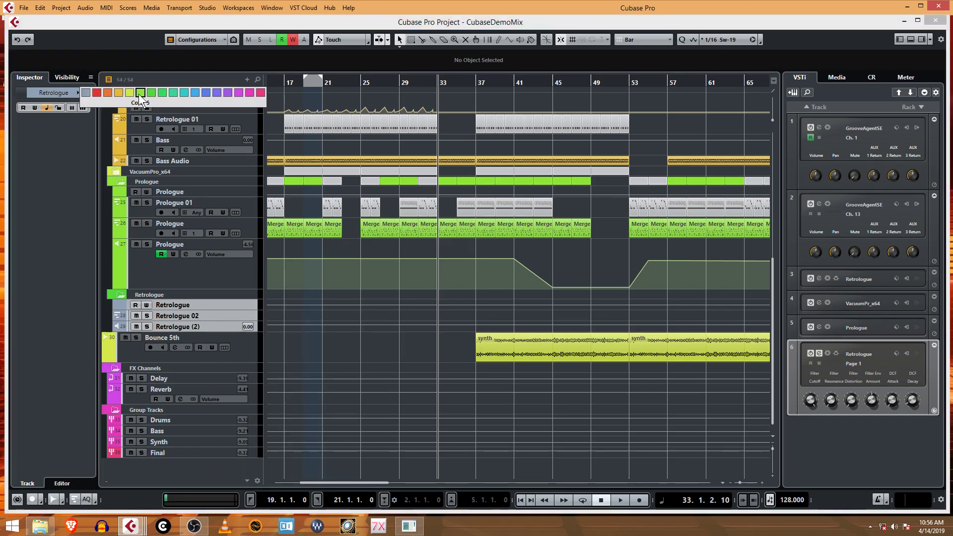
{"action": "left_click", "coordinate": [151, 93]}
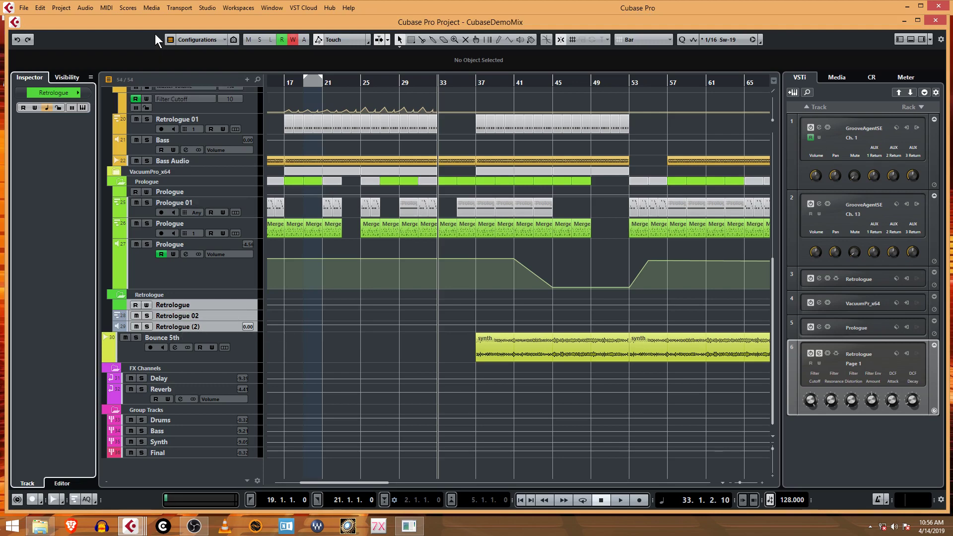
{"action": "left_click", "coordinate": [152, 8]}
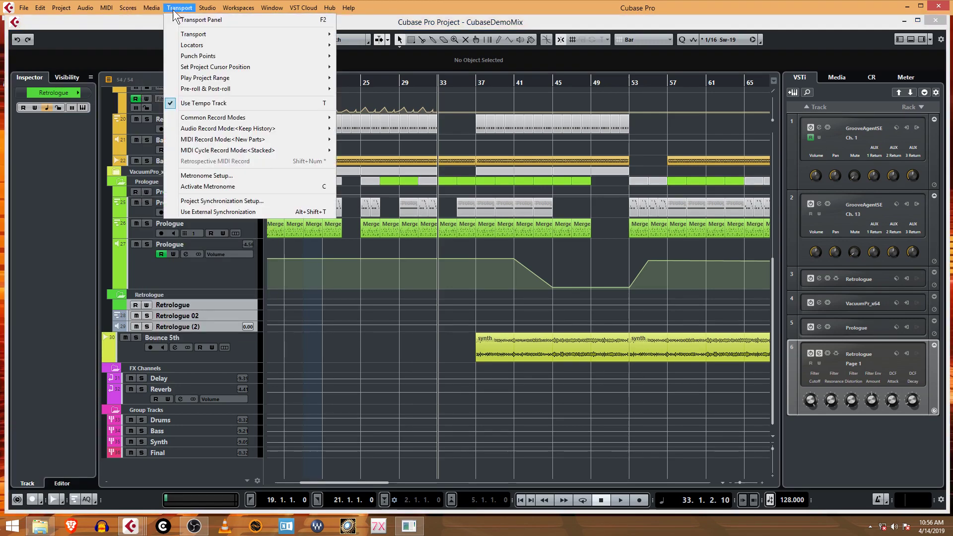
{"action": "mouse_move", "coordinate": [207, 7]}
{"action": "mouse_move", "coordinate": [236, 11]}
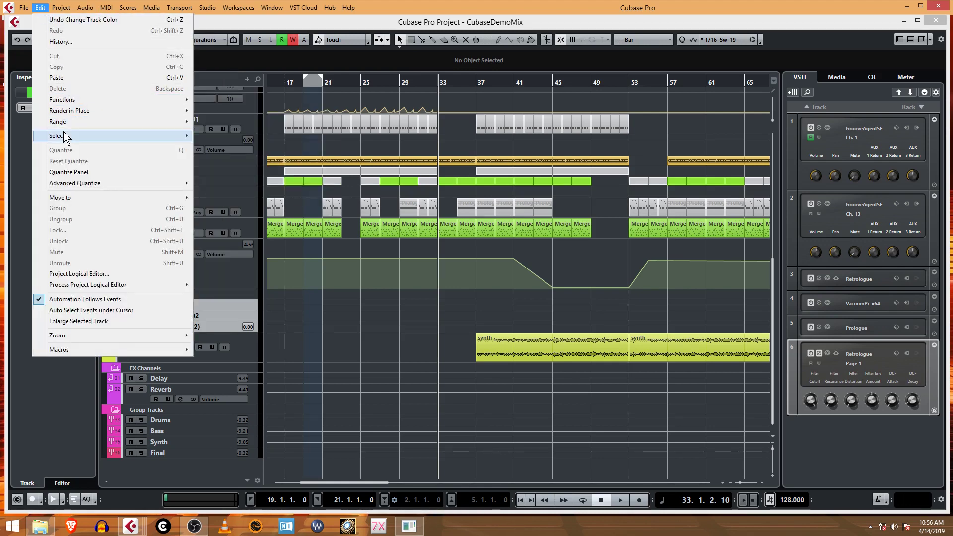
{"action": "mouse_move", "coordinate": [64, 131]}
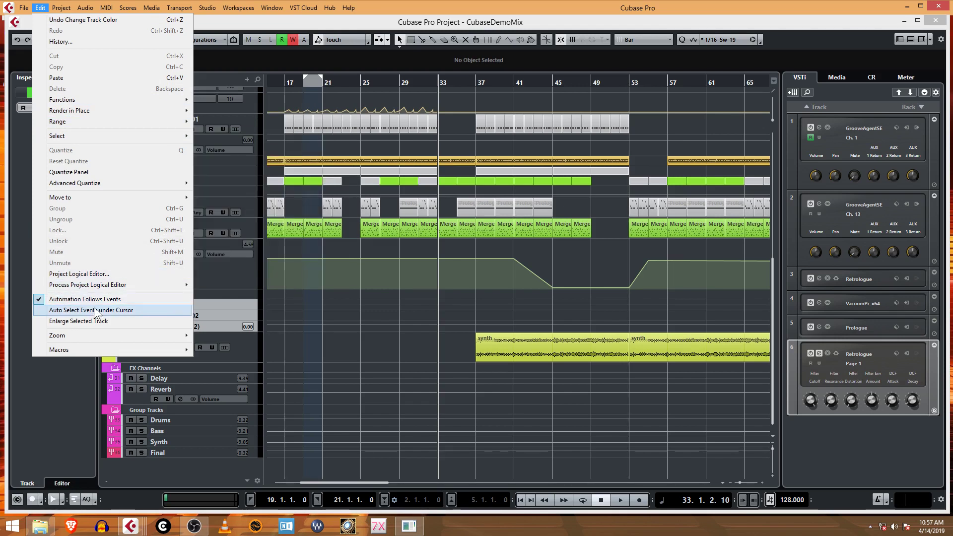
{"action": "mouse_move", "coordinate": [99, 350]}
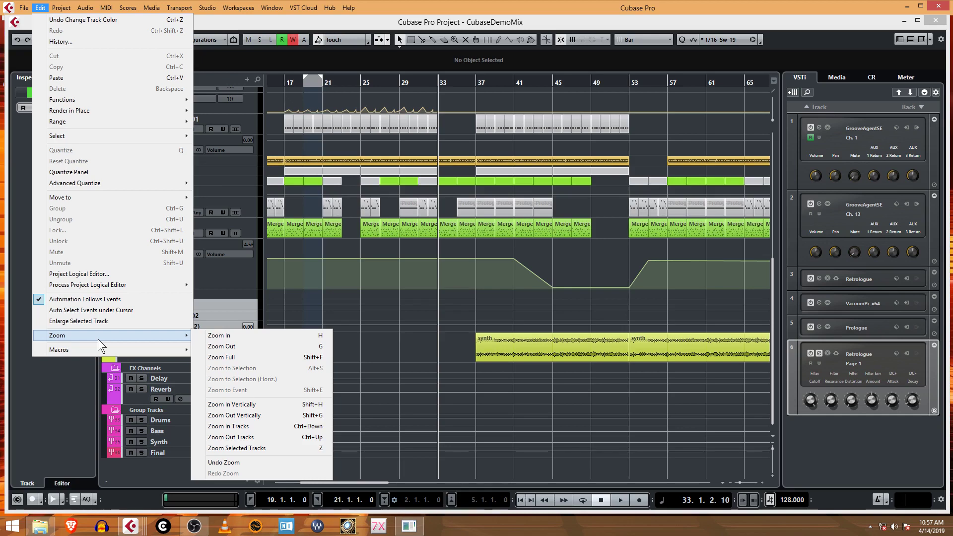
{"action": "left_click", "coordinate": [92, 389]}
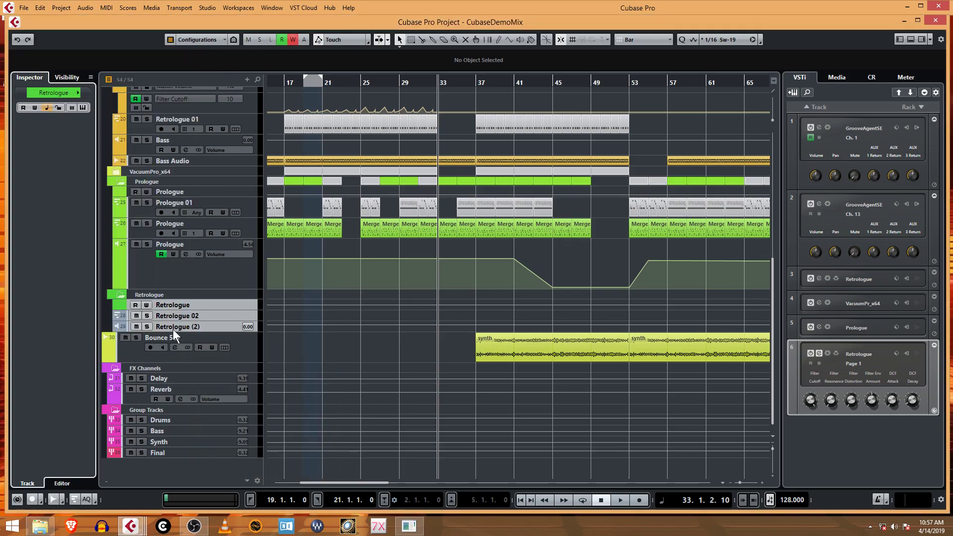
Step: Colour the Retrologue 02 and Retrologue (2) tracks the same green as their folder, one track at a time
{"action": "left_click", "coordinate": [186, 314]}
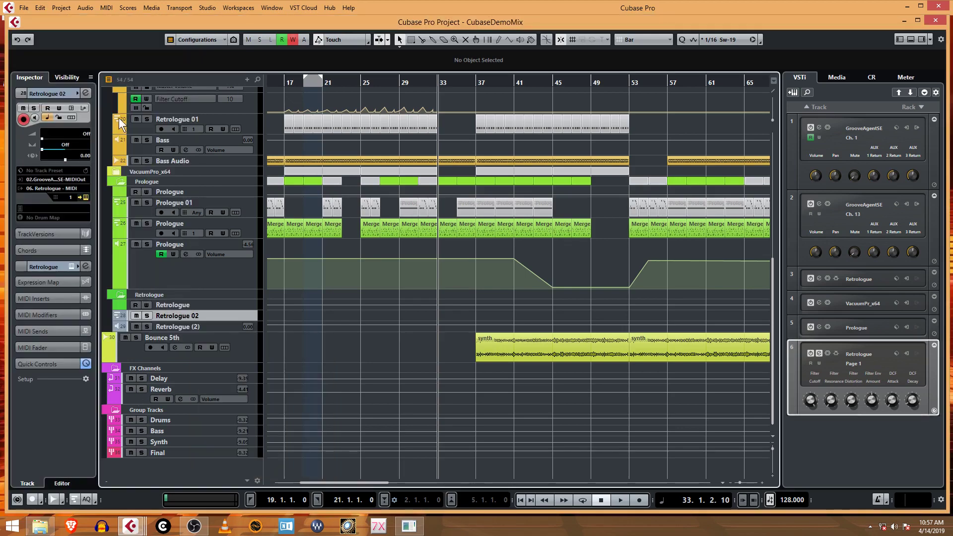
{"action": "left_click", "coordinate": [78, 94]}
{"action": "left_click", "coordinate": [146, 94]}
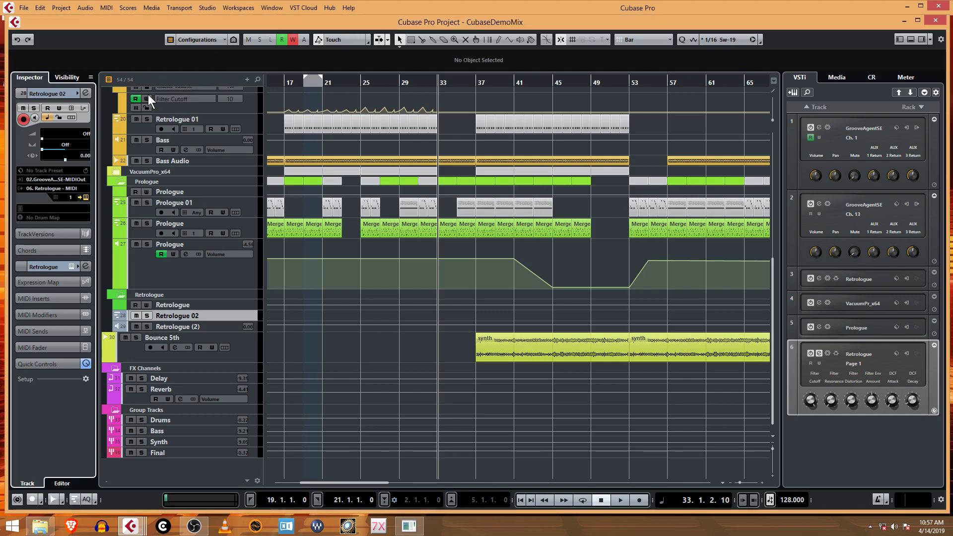
{"action": "left_click", "coordinate": [160, 325]}
{"action": "left_click", "coordinate": [77, 94]}
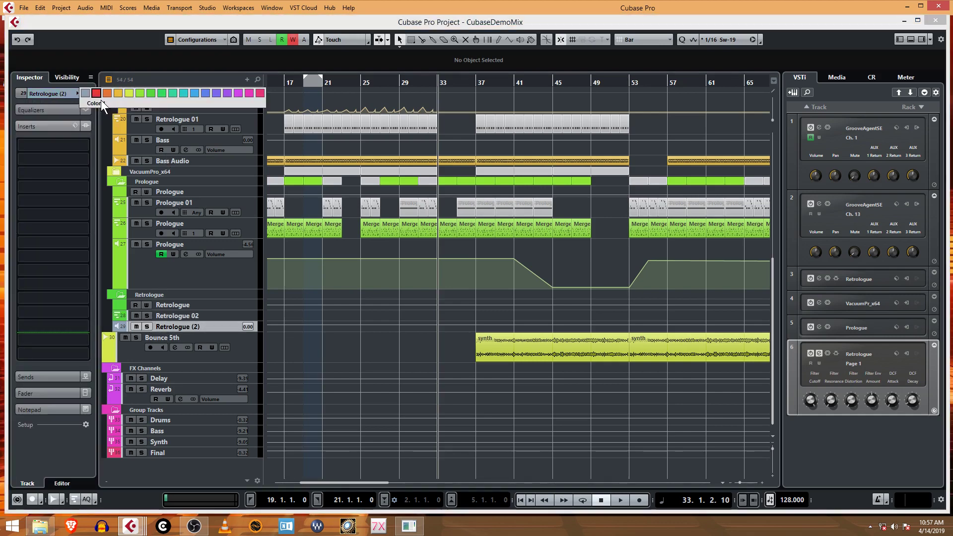
{"action": "left_click", "coordinate": [150, 93]}
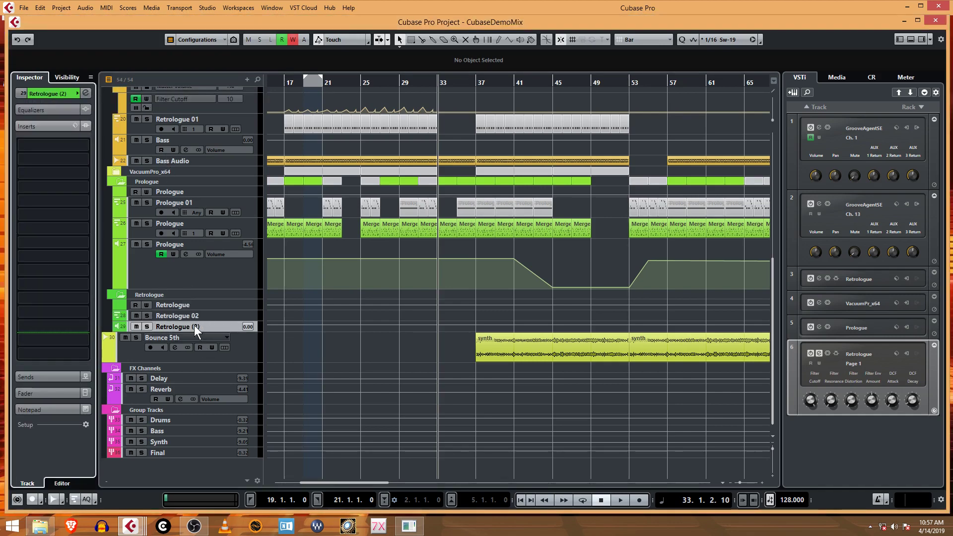
Step: Change the colour of the Bounce 5th audio track to bluish green
{"action": "left_click", "coordinate": [130, 352]}
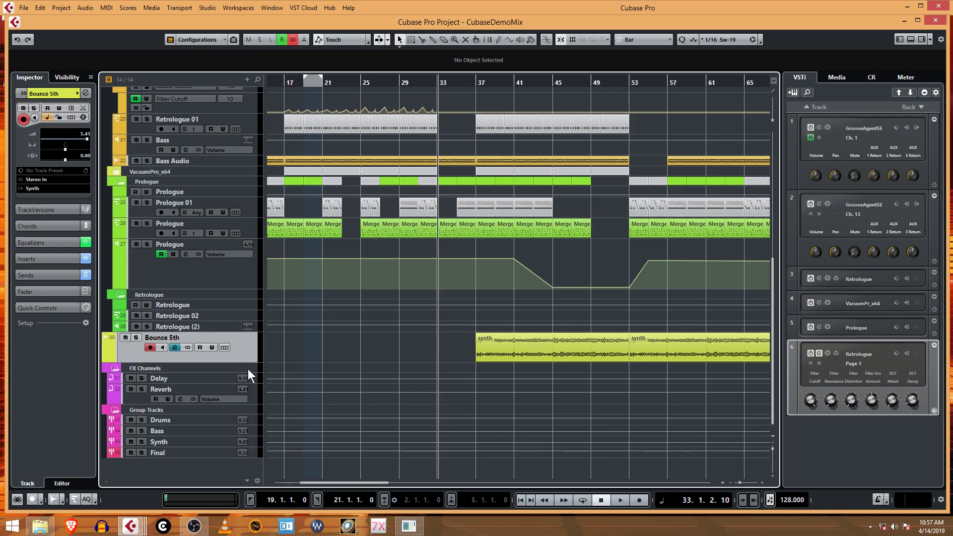
{"action": "left_click", "coordinate": [77, 92]}
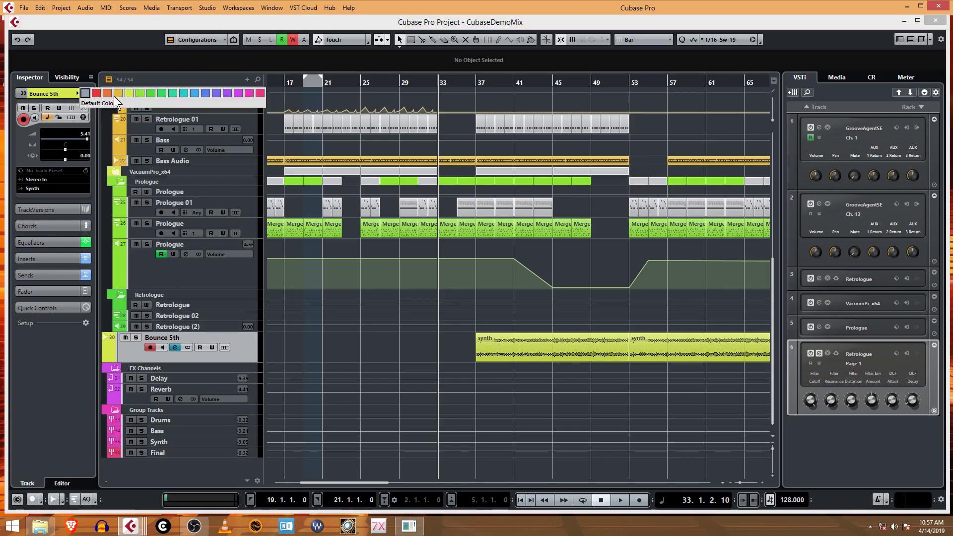
{"action": "left_click", "coordinate": [114, 96]}
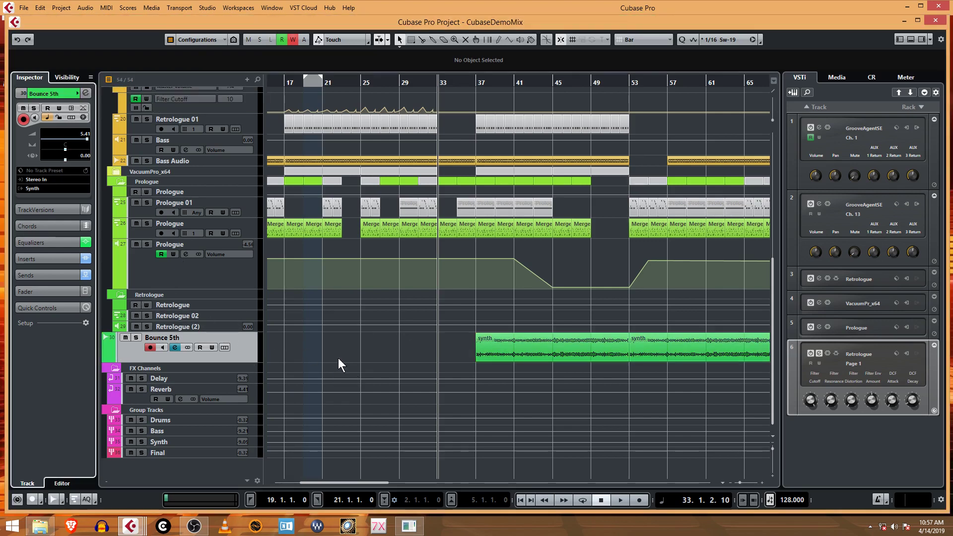
Step: Select the Retrologue 02 track and open the instrument editor of the sixth rack instrument, Retrologue
{"action": "left_click", "coordinate": [234, 317]}
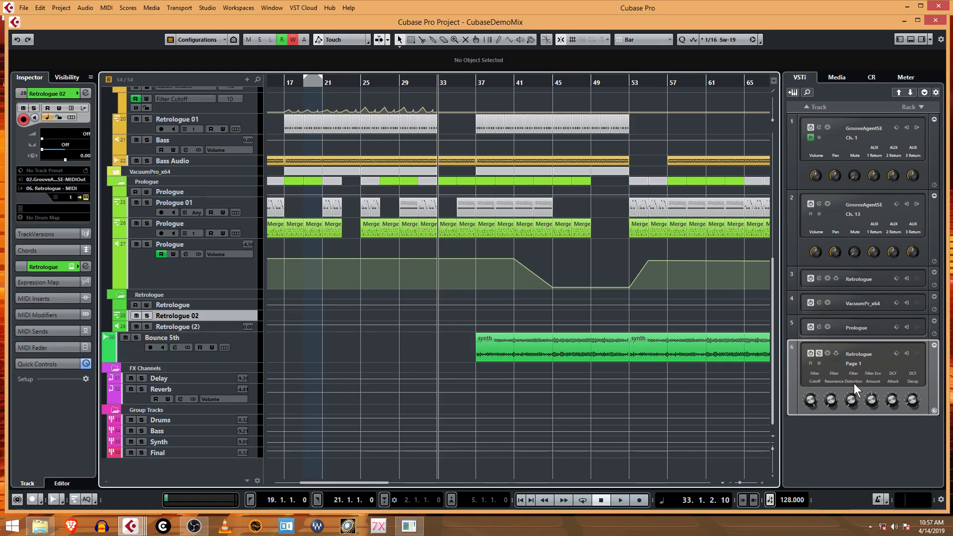
{"action": "left_click", "coordinate": [820, 353]}
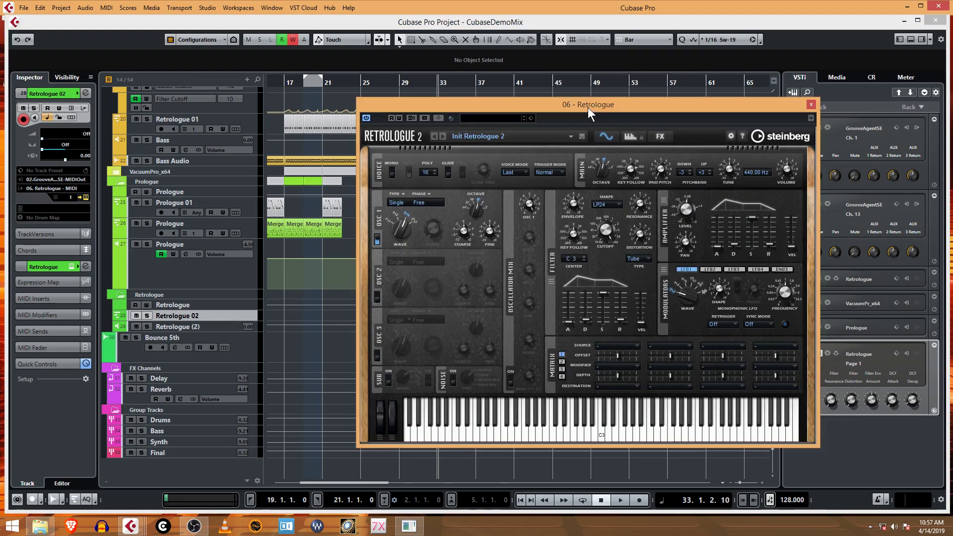
Step: Browse the Synth Bass presets, filtering by the Retrologue 2 Library and Retrologue Library content sets, and close the preset browser
{"action": "left_click", "coordinate": [479, 120]}
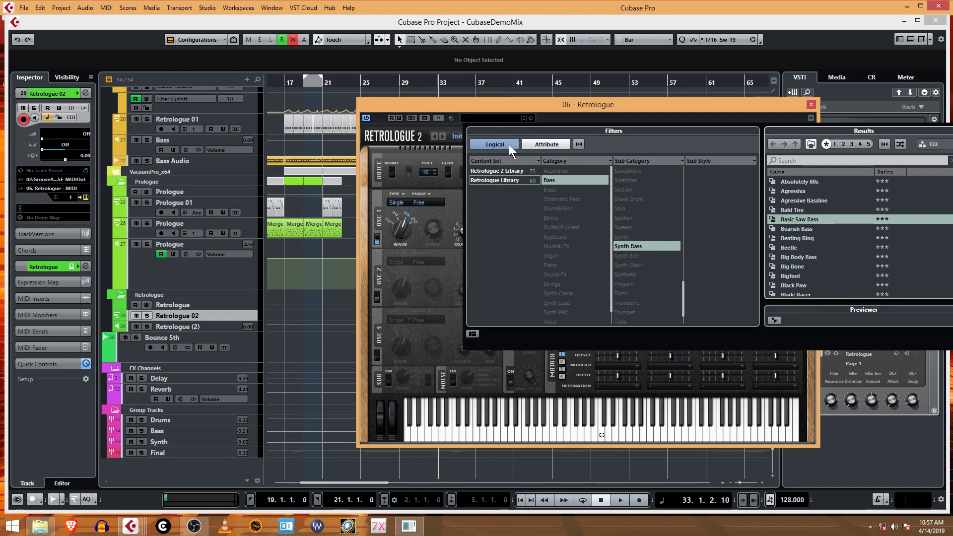
{"action": "left_click", "coordinate": [491, 118]}
{"action": "left_click", "coordinate": [493, 118]}
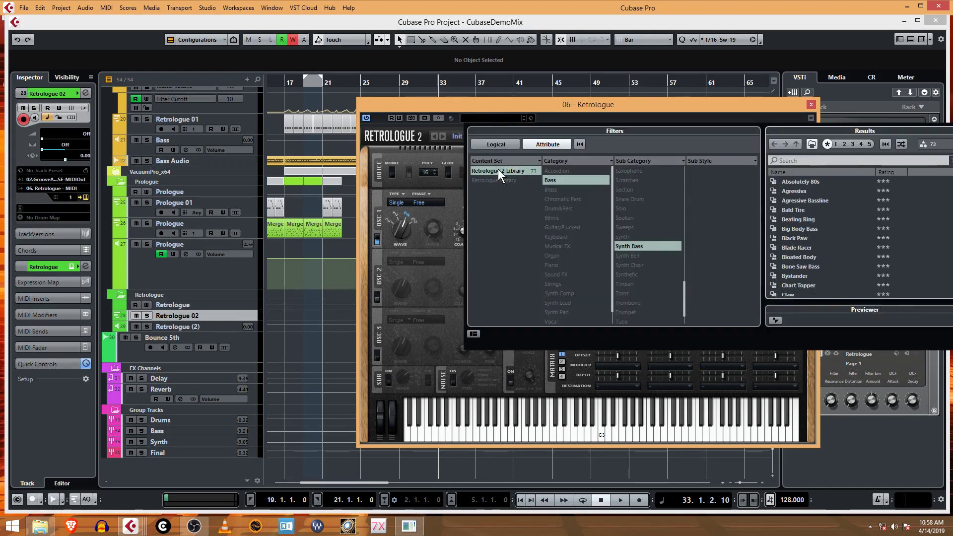
{"action": "left_click", "coordinate": [506, 183]}
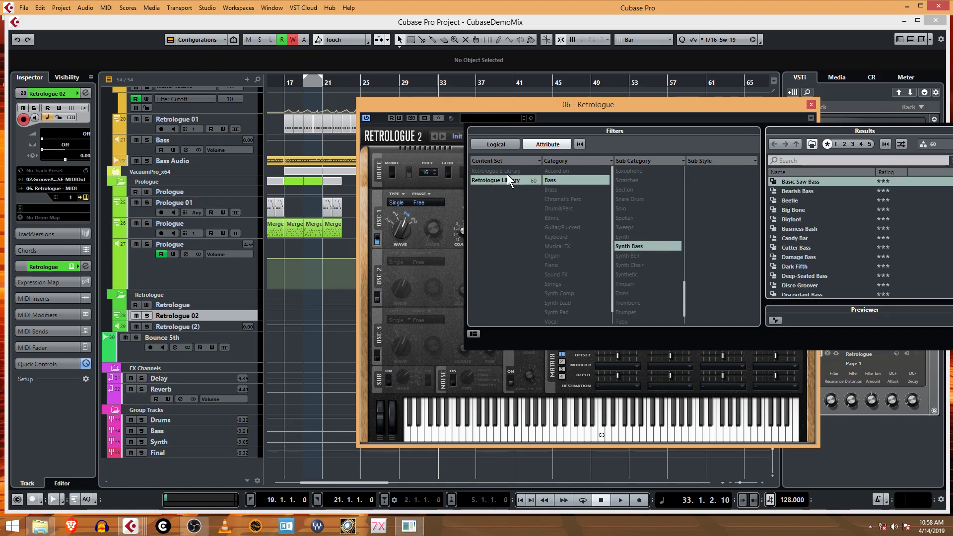
{"action": "left_click", "coordinate": [511, 172]}
{"action": "left_click", "coordinate": [506, 176]}
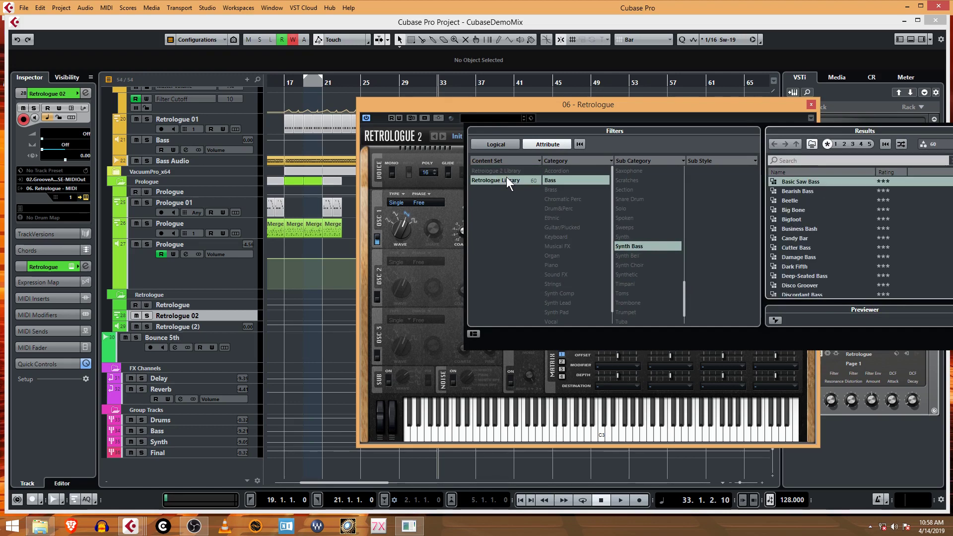
{"action": "left_click", "coordinate": [704, 105]}
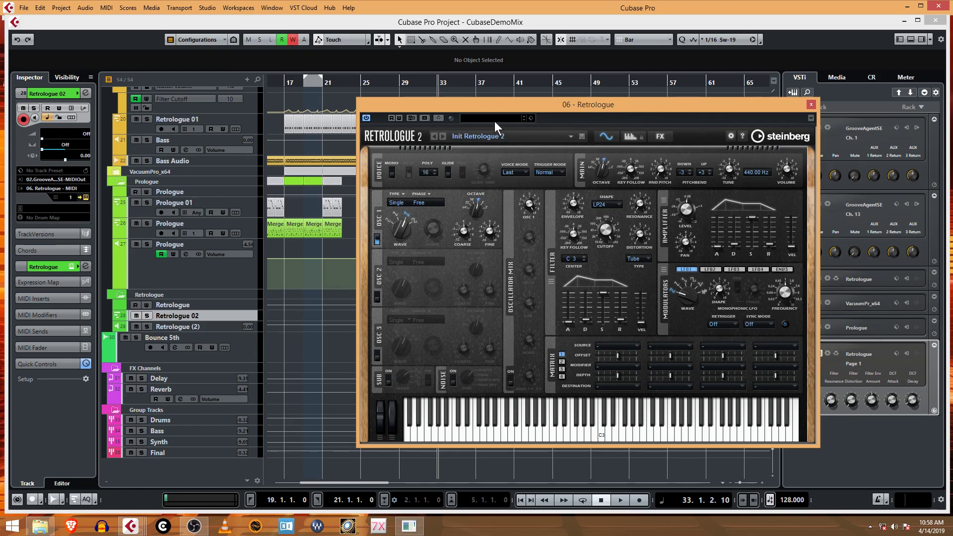
{"action": "left_click", "coordinate": [582, 136]}
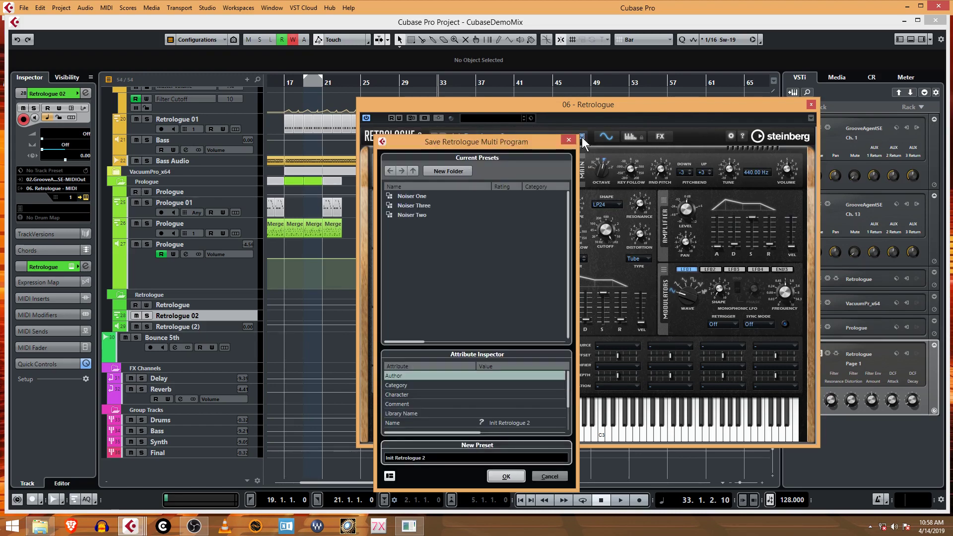
{"action": "left_click", "coordinate": [418, 215]}
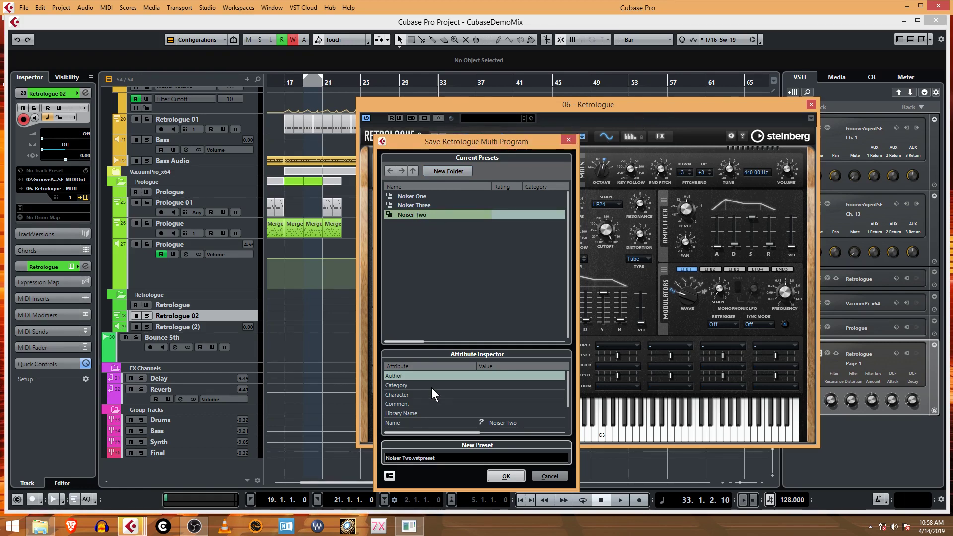
{"action": "left_click", "coordinate": [504, 476]}
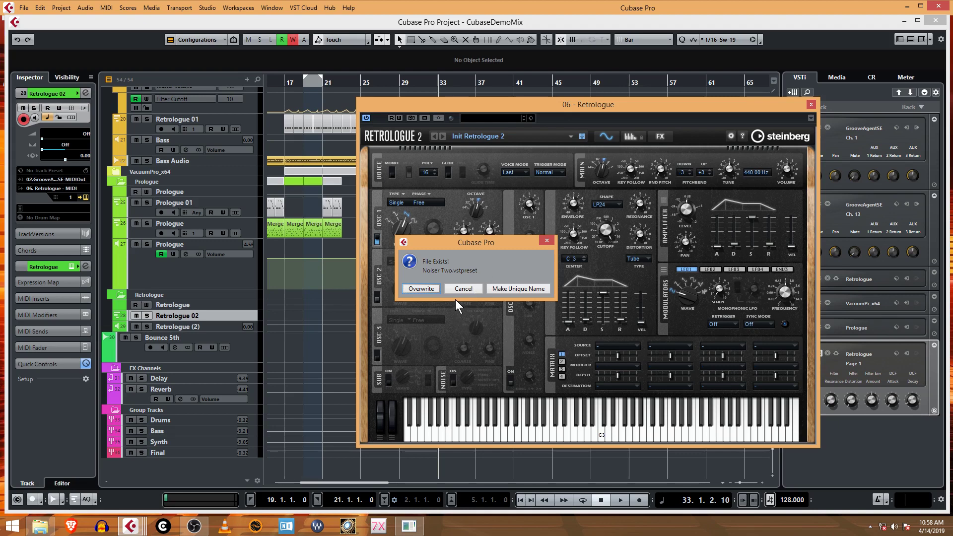
{"action": "left_click", "coordinate": [469, 291]}
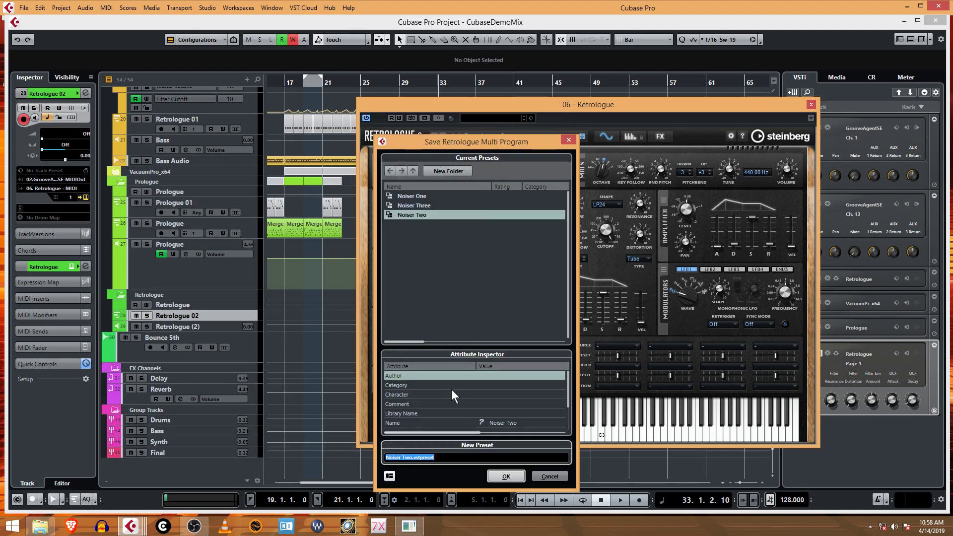
{"action": "left_click", "coordinate": [565, 159]}
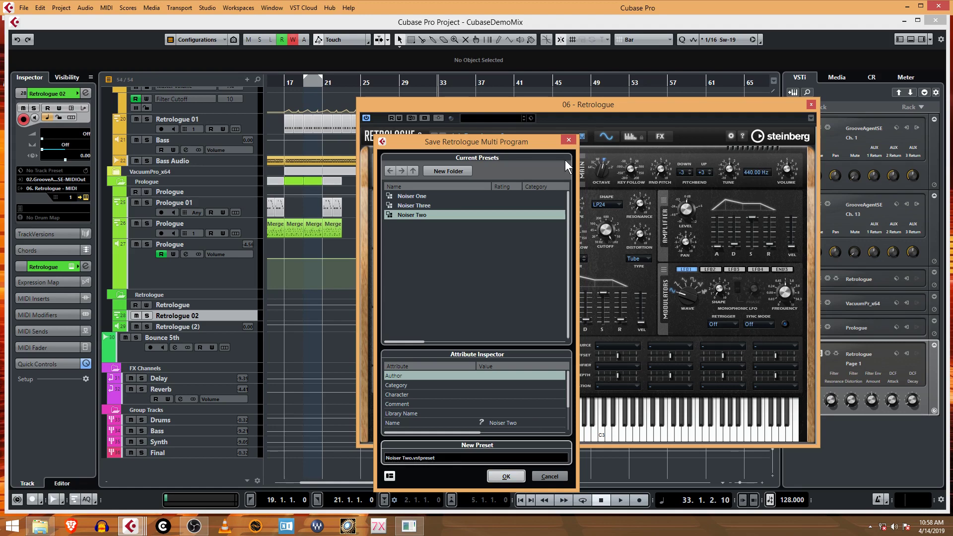
{"action": "left_click", "coordinate": [569, 140]}
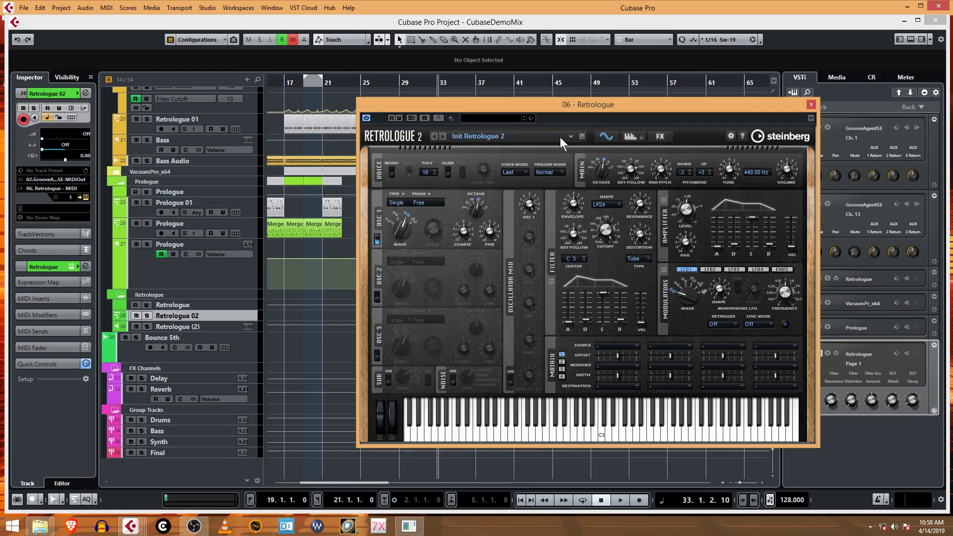
Step: Search the Retrologue presets for "noise" and rate Noiser Three, Noiser Two and Noiser One five stars each
{"action": "left_click", "coordinate": [571, 137]}
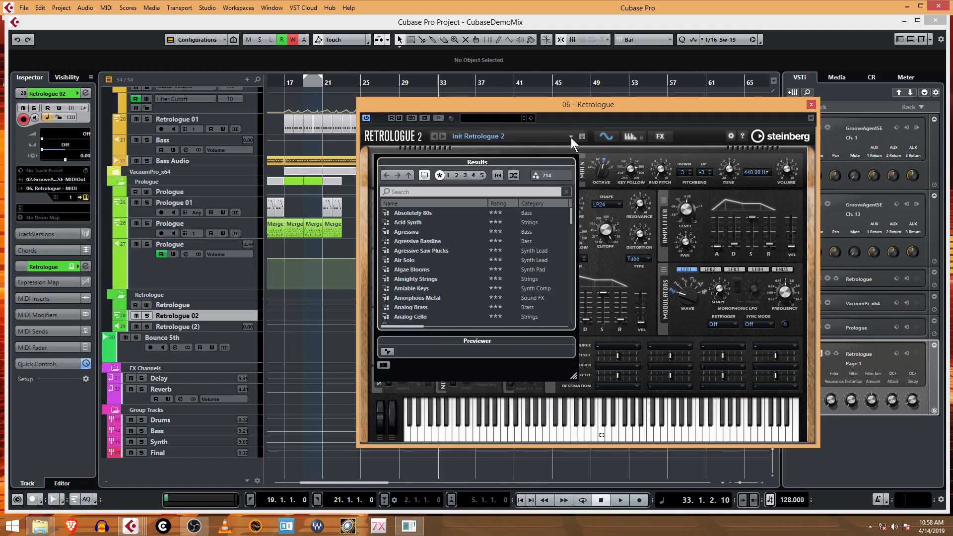
{"action": "left_click", "coordinate": [490, 191]}
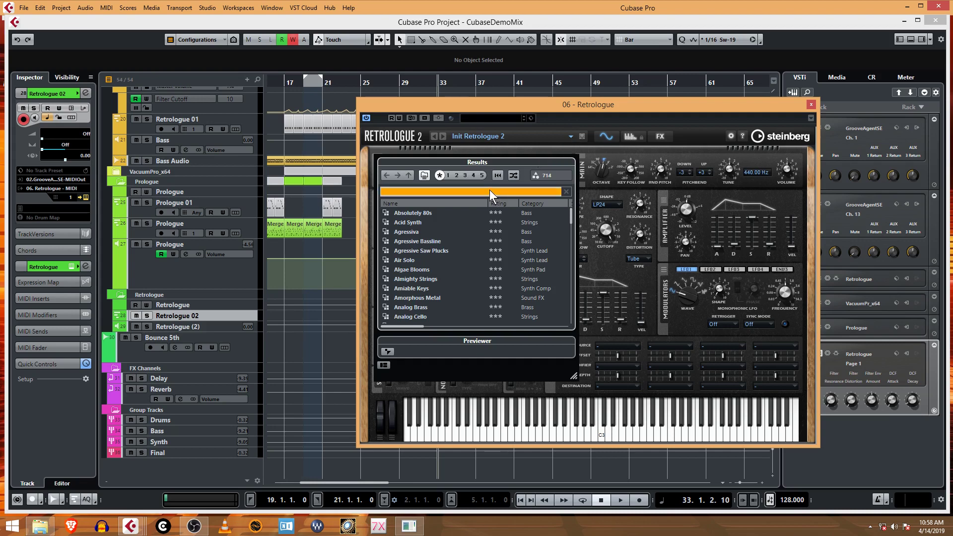
{"action": "type", "text": "noise"}
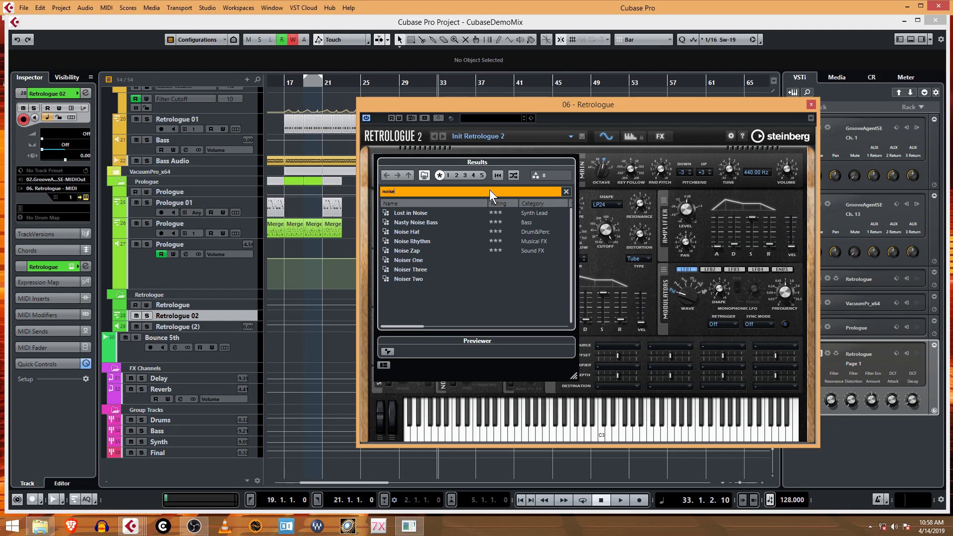
{"action": "left_click", "coordinate": [508, 269]}
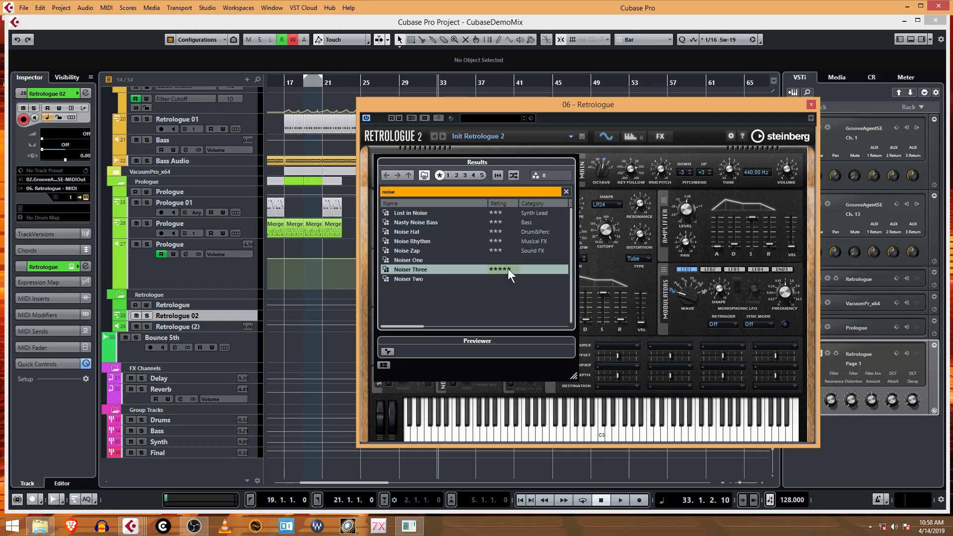
{"action": "left_click", "coordinate": [508, 282]}
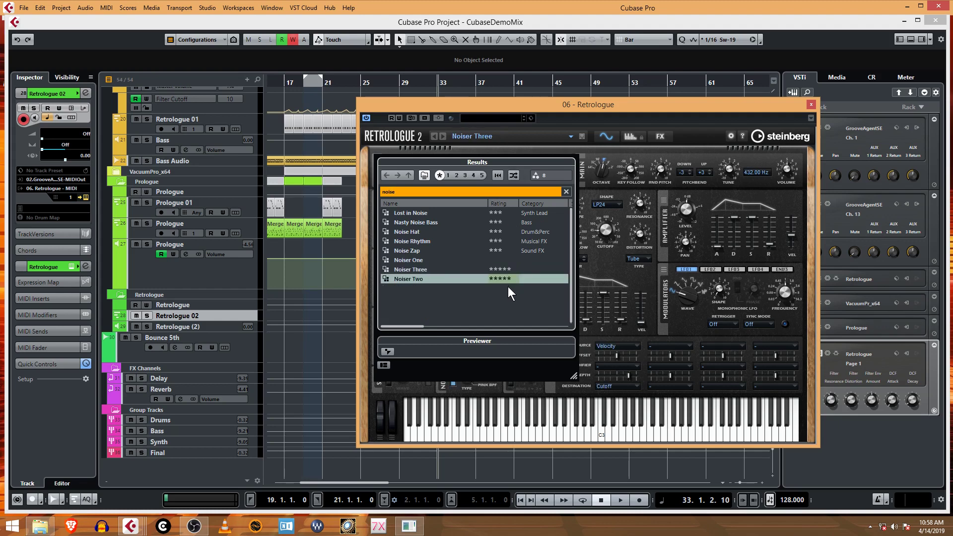
{"action": "left_click", "coordinate": [506, 262]}
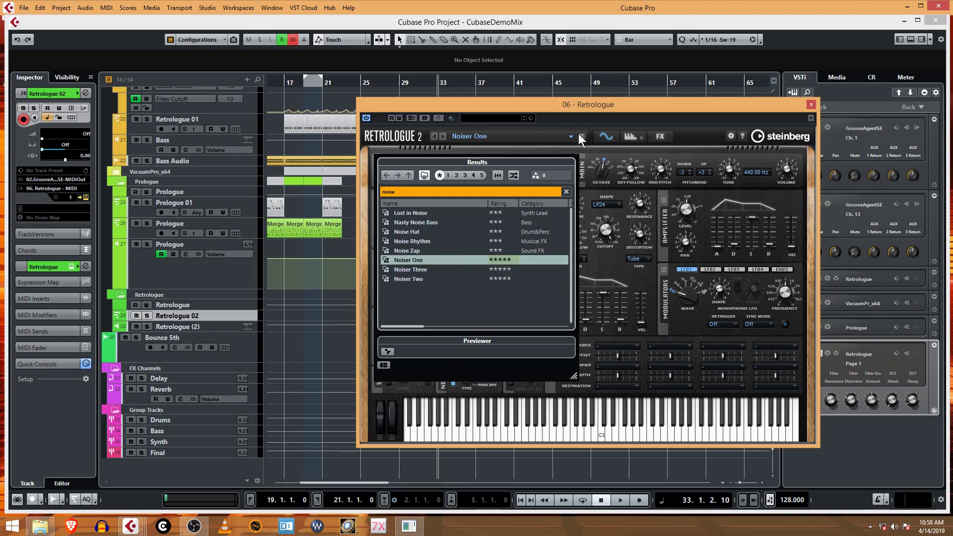
Step: Load the Noiser Three preset, close the preset browser, and set the Retrologue 02 track's MIDI input to 3- Impulse
{"action": "left_click", "coordinate": [440, 269]}
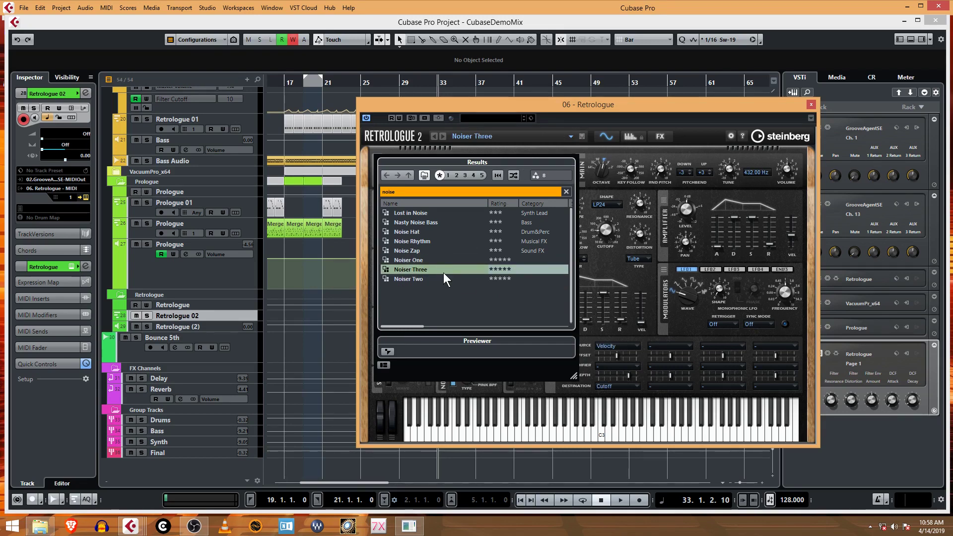
{"action": "left_click", "coordinate": [619, 108]}
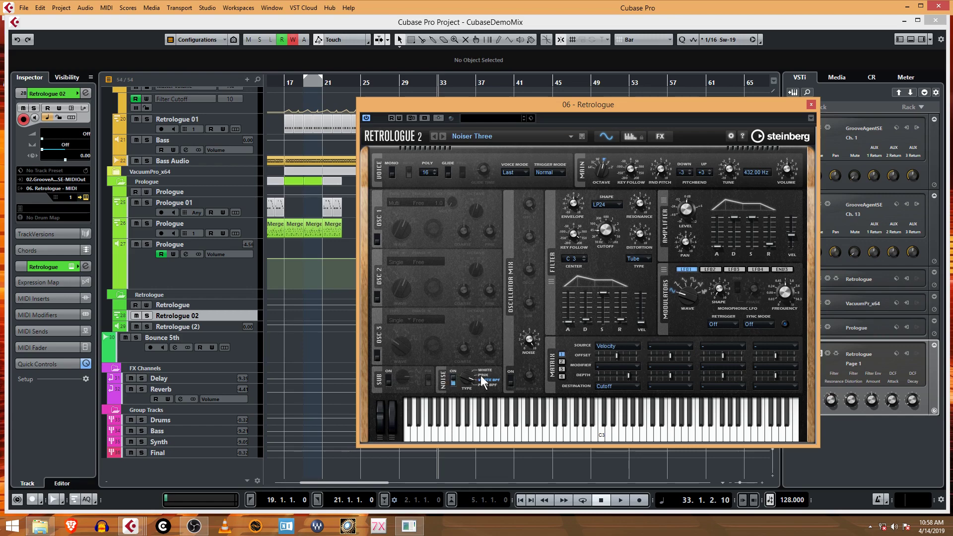
{"action": "left_click", "coordinate": [478, 406]}
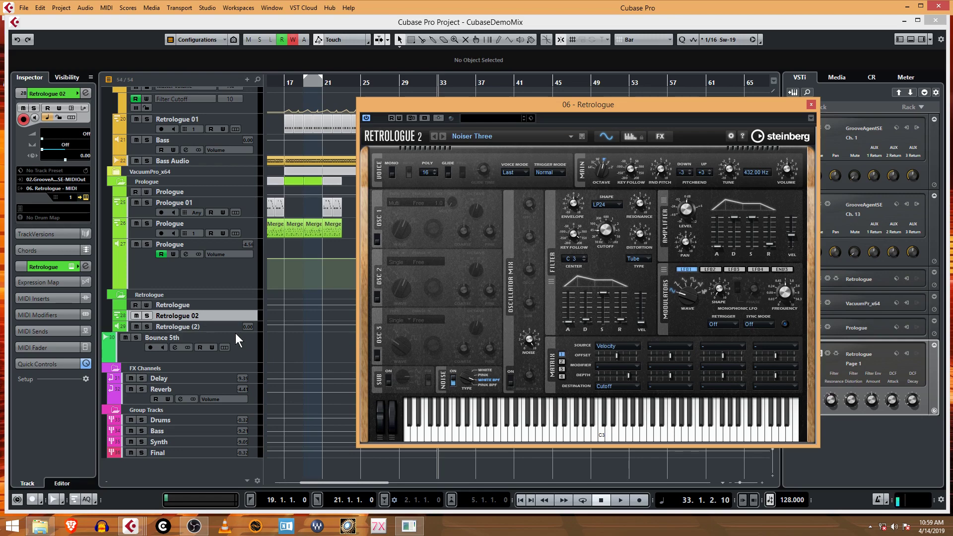
{"action": "left_click", "coordinate": [78, 179]}
{"action": "left_click", "coordinate": [81, 253]}
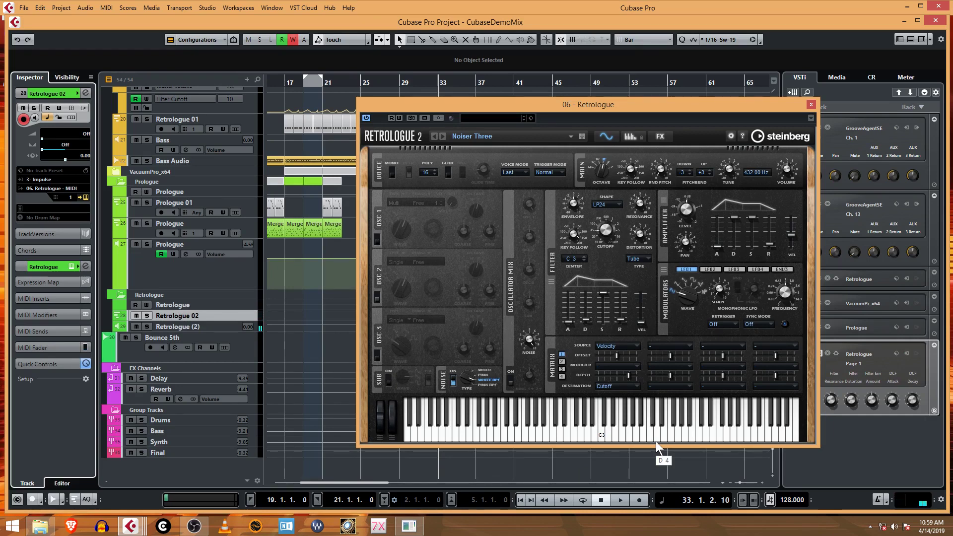
Step: Load the Noiser Two preset in Retrologue and close the preset browser
{"action": "left_click", "coordinate": [495, 137]}
{"action": "left_click", "coordinate": [423, 279]}
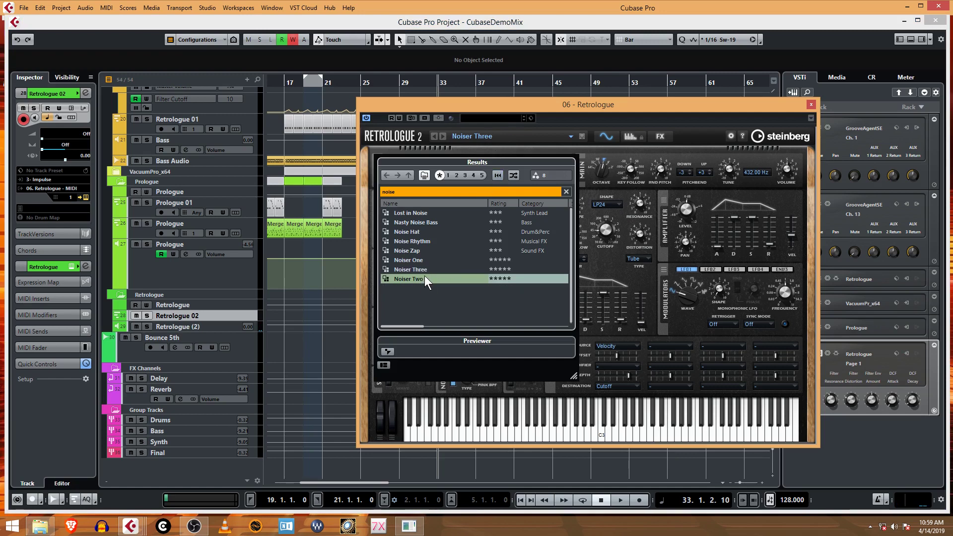
{"action": "left_click", "coordinate": [565, 129]}
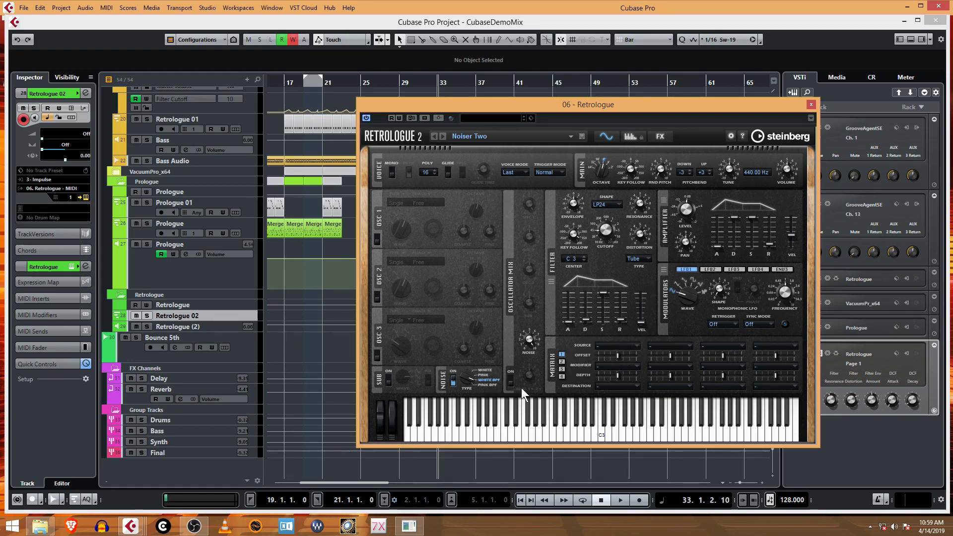
Step: Inspect the modulation matrix pages and the filter cutoff's Modulation Wheel options, and close the Retrologue instrument editor
{"action": "left_click", "coordinate": [562, 361]}
{"action": "left_click", "coordinate": [561, 355]}
{"action": "right_click", "coordinate": [603, 232]}
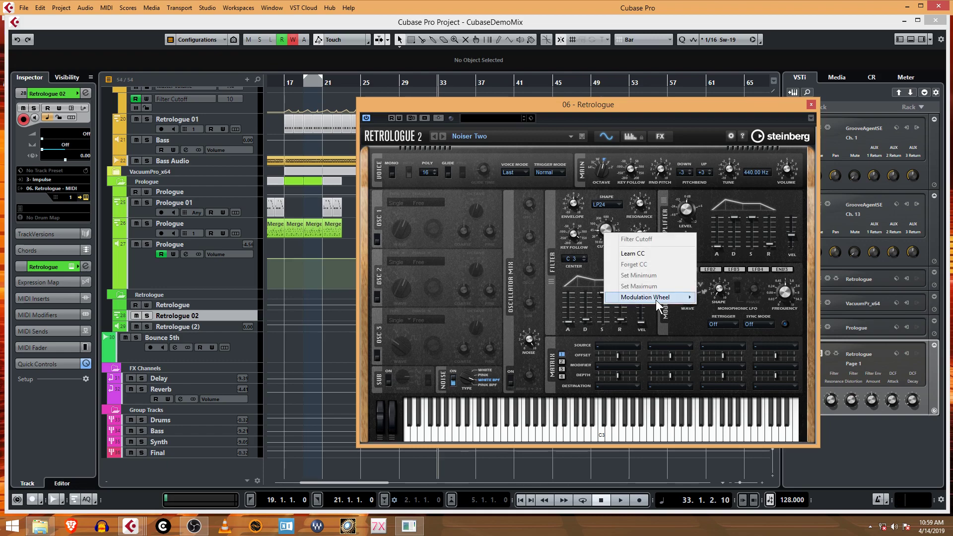
{"action": "mouse_move", "coordinate": [656, 300]}
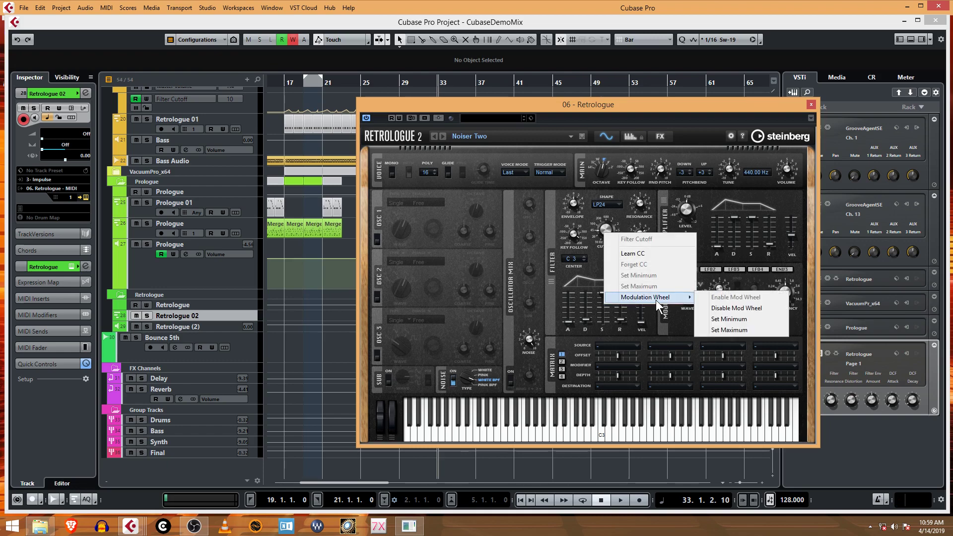
{"action": "left_click", "coordinate": [644, 139]}
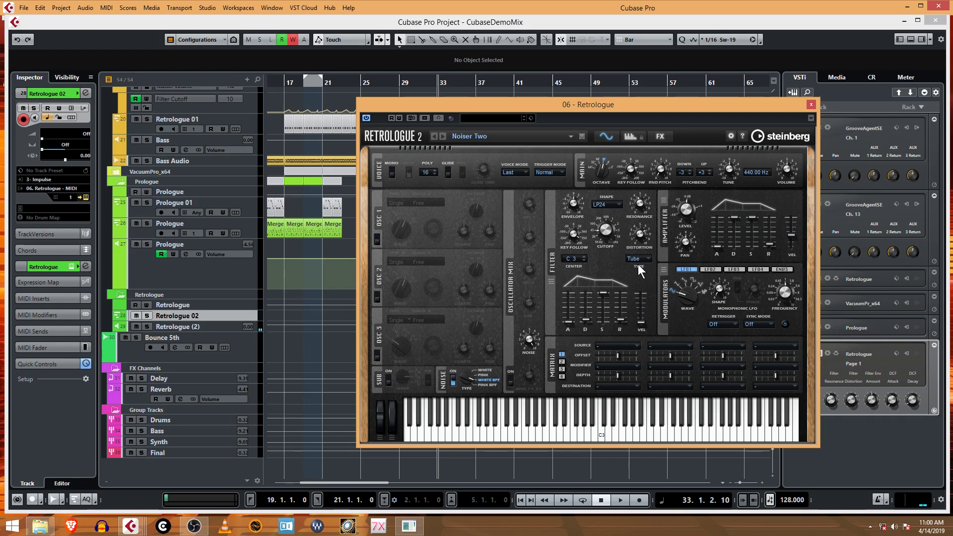
{"action": "left_click", "coordinate": [811, 106]}
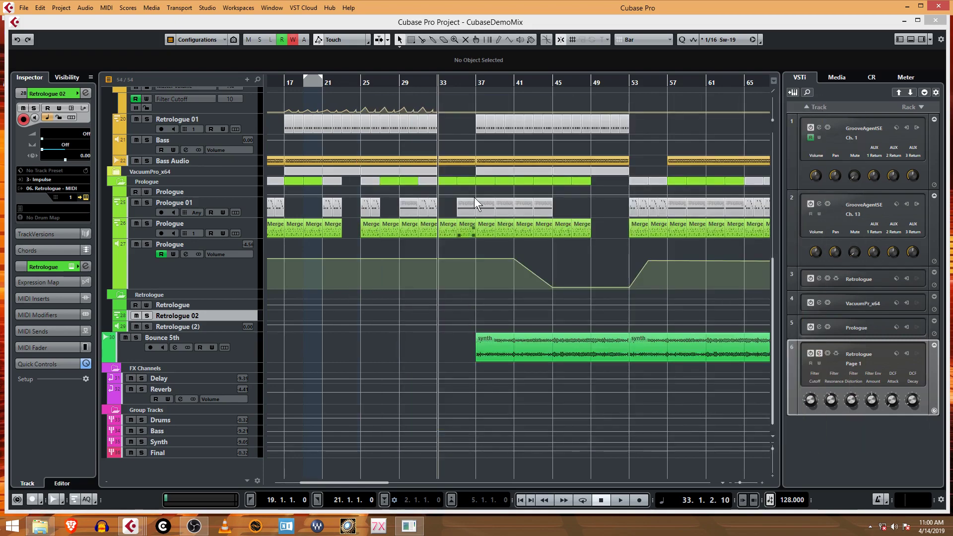
Step: Set the project's locator range from bar 29 to bar 33
{"action": "scroll", "coordinate": [472, 199], "scroll_direction": "up", "scroll_amount": 5}
{"action": "scroll", "coordinate": [428, 254], "scroll_direction": "down", "scroll_amount": 5}
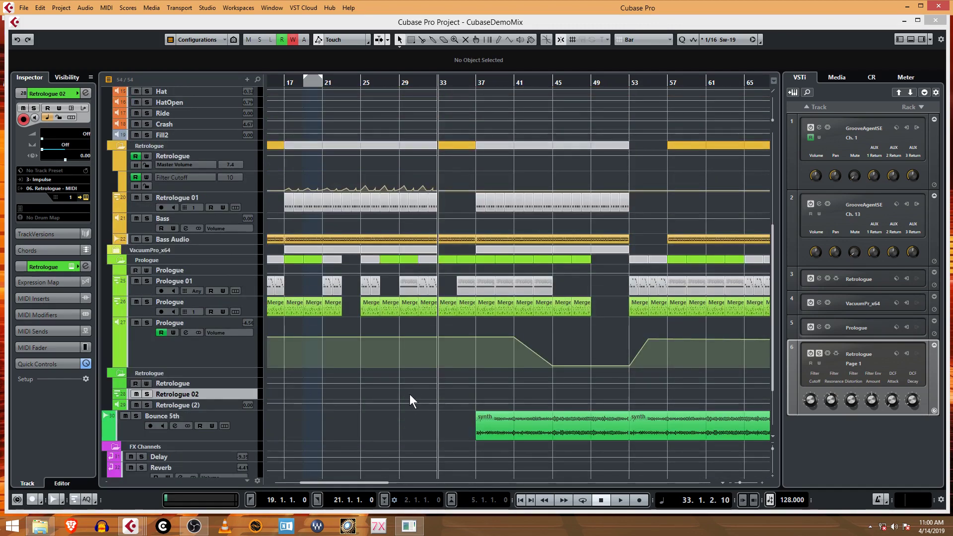
{"action": "left_click", "coordinate": [405, 77]}
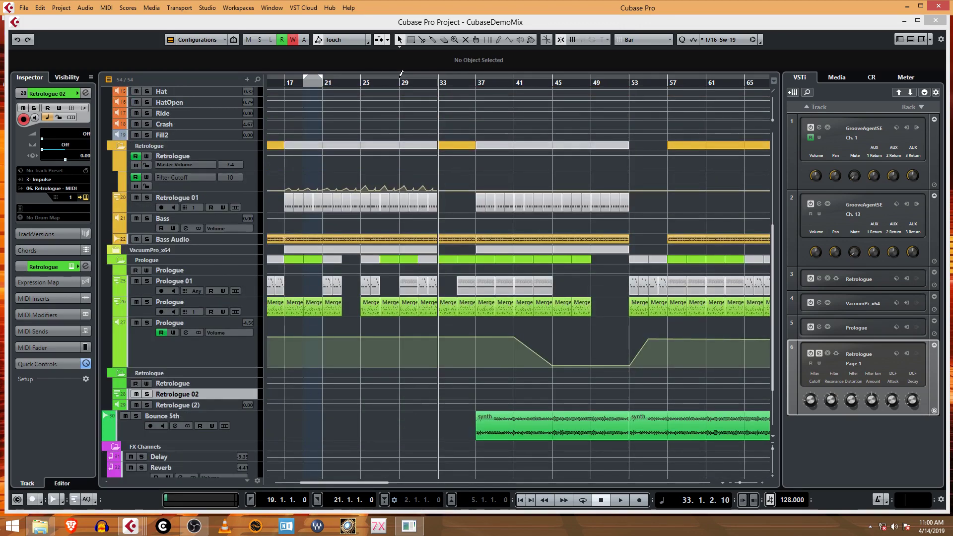
{"action": "left_click_drag", "start_coordinate": [411, 74], "coordinate": [439, 75]}
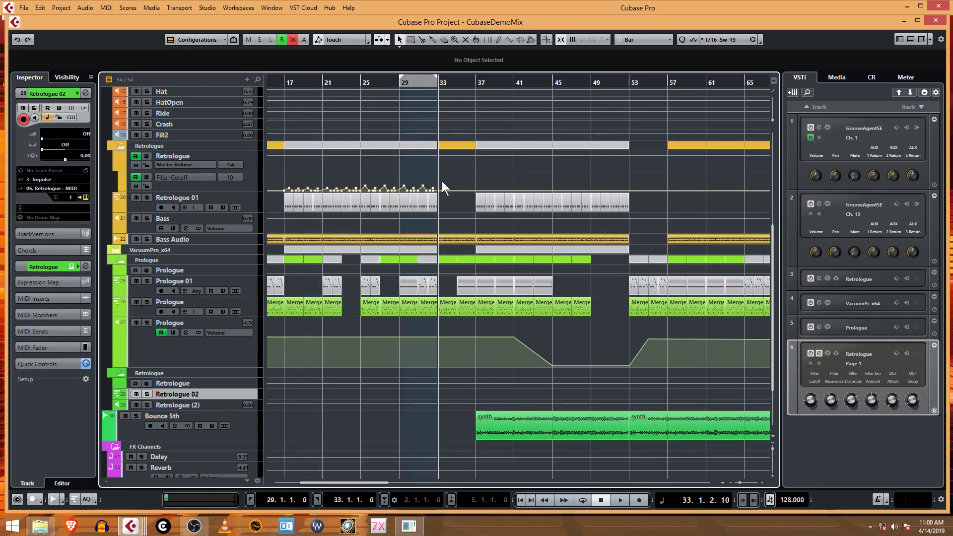
Step: Increase the height of the Retrologue 02 track to show its recording area in full
{"action": "scroll", "coordinate": [437, 188], "scroll_direction": "up", "scroll_amount": 7}
{"action": "scroll", "coordinate": [424, 297], "scroll_direction": "down", "scroll_amount": 5}
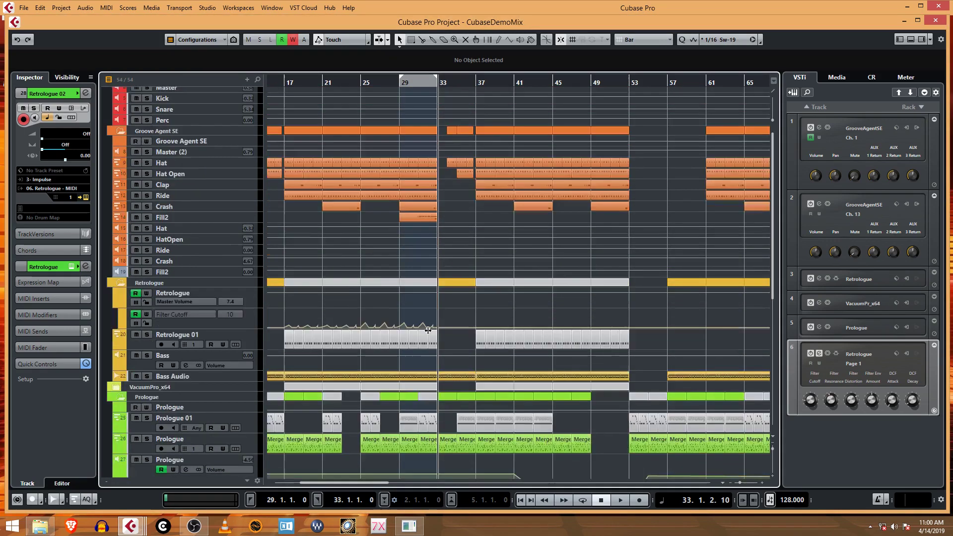
{"action": "scroll", "coordinate": [432, 297], "scroll_direction": "up", "scroll_amount": 5}
{"action": "scroll", "coordinate": [427, 305], "scroll_direction": "down", "scroll_amount": 15}
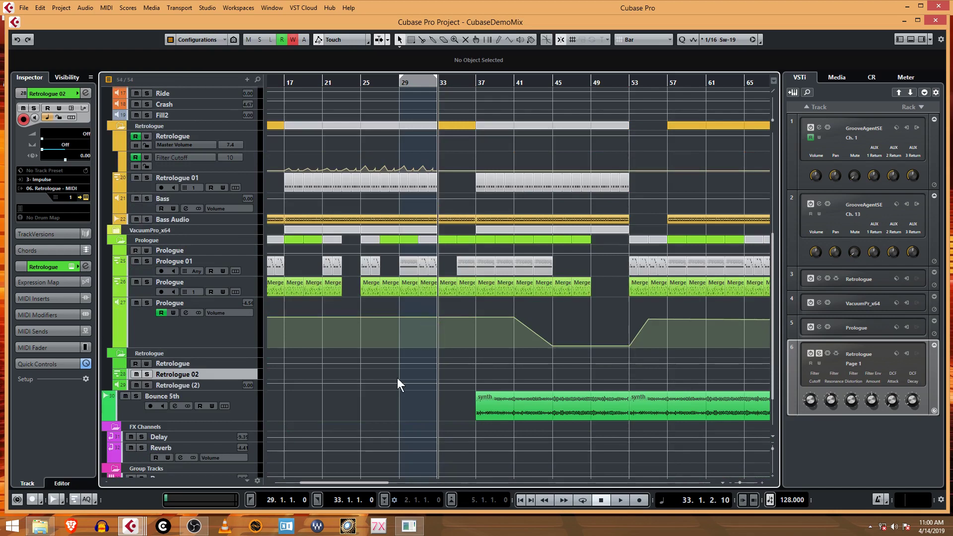
{"action": "scroll", "coordinate": [383, 428], "scroll_direction": "down", "scroll_amount": 4}
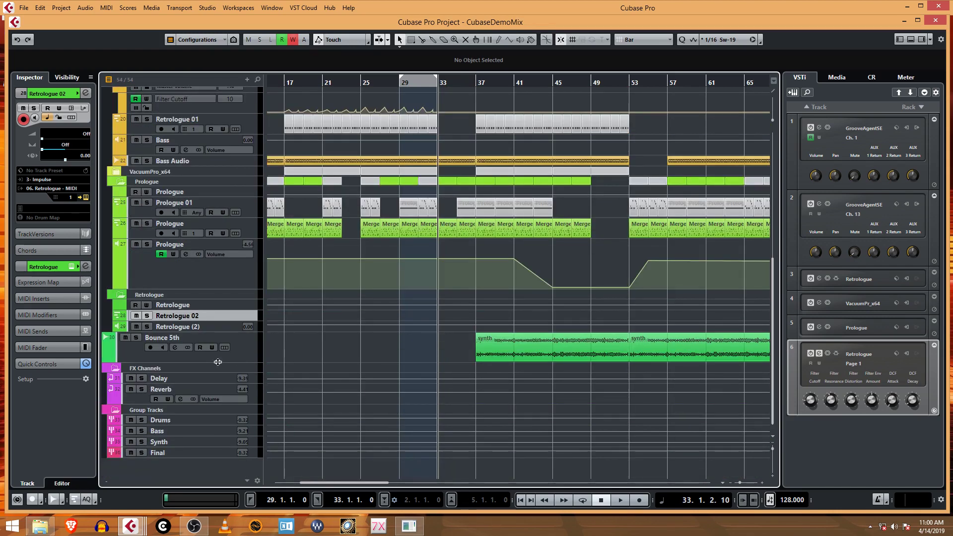
{"action": "left_click_drag", "start_coordinate": [237, 321], "coordinate": [239, 381]}
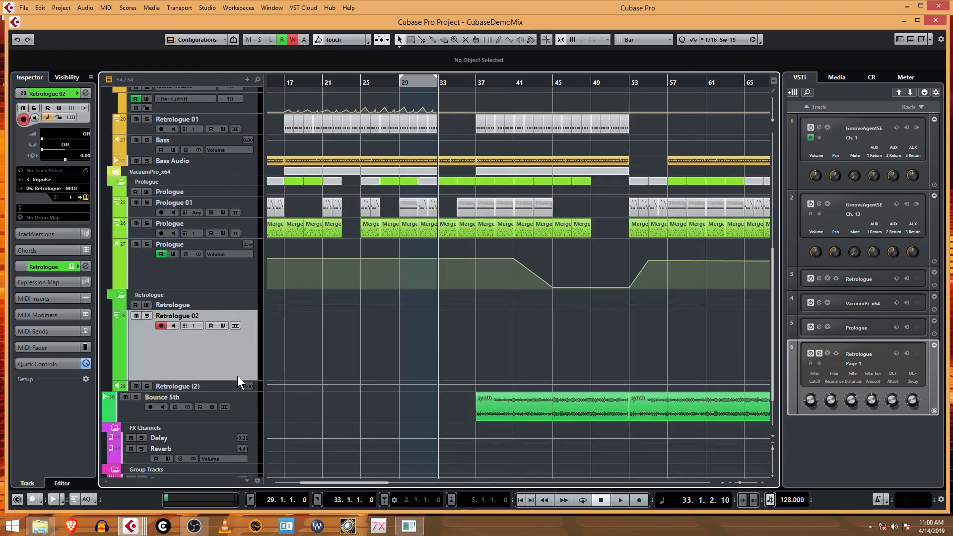
Step: With cycle enabled, record a sustained F3 note with rising modulation on the Retrologue 02 track from bar 29 to bar 33
{"action": "left_click", "coordinate": [396, 85]}
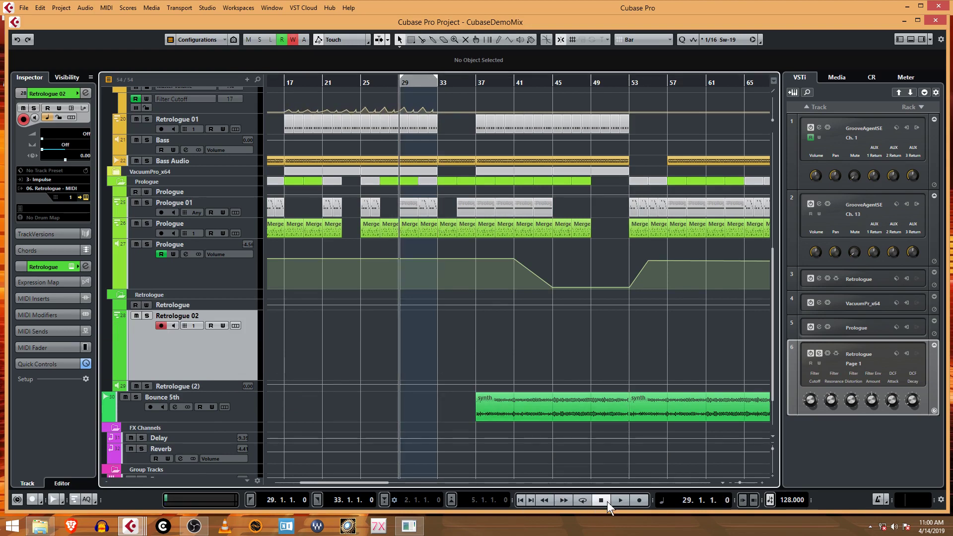
{"action": "left_click", "coordinate": [577, 501]}
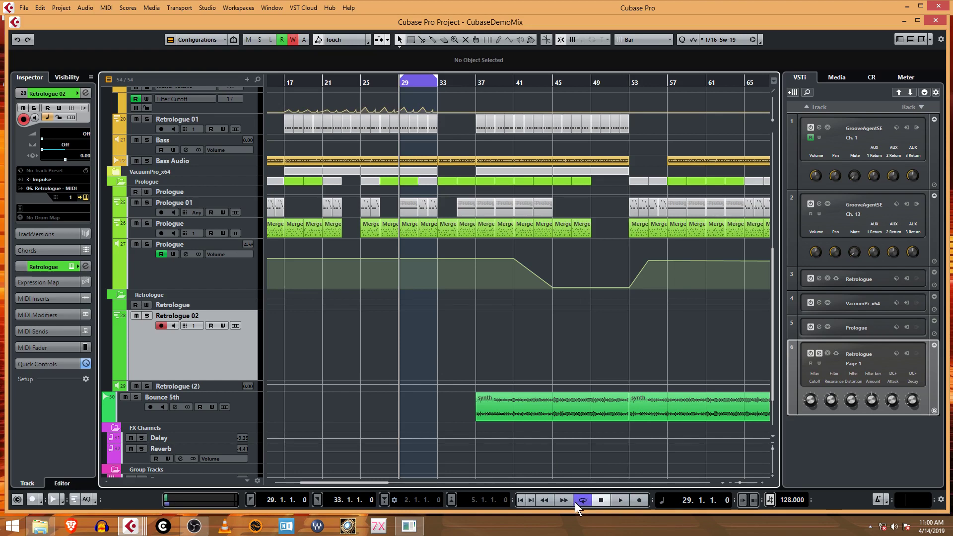
{"action": "left_click", "coordinate": [641, 500]}
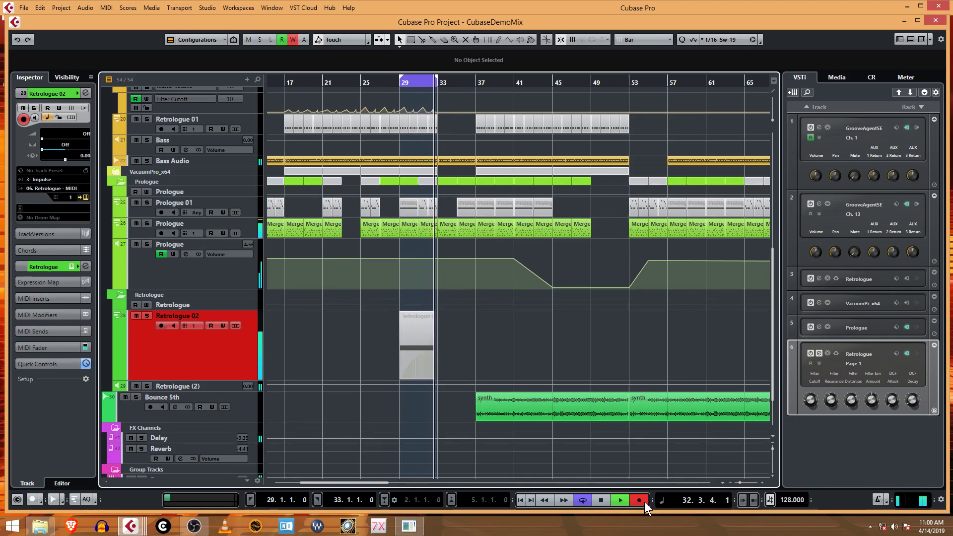
{"action": "key", "text": "space"}
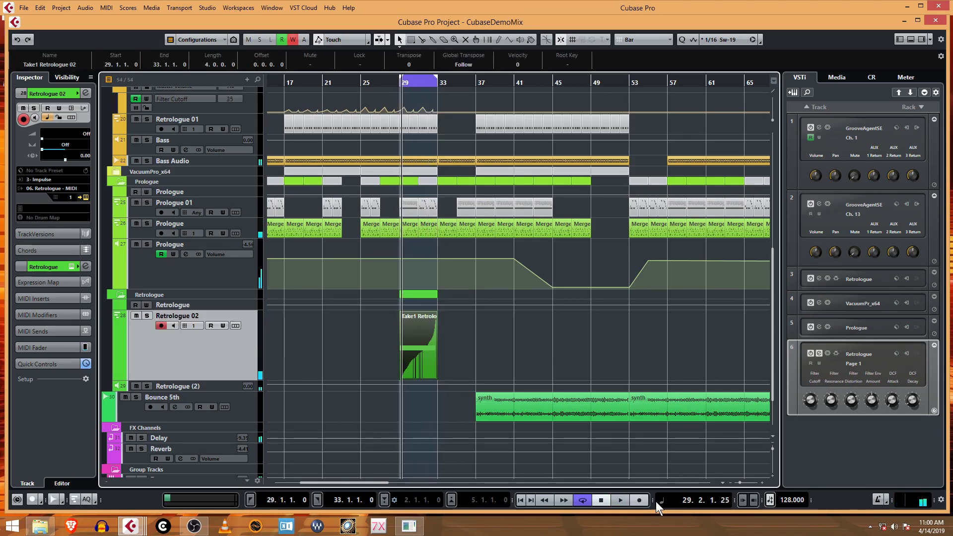
Step: Open the recorded Retrologue 02 take for note editing and show its CC 1 (Modulation) data in the controller lane
{"action": "double_click", "coordinate": [430, 352]}
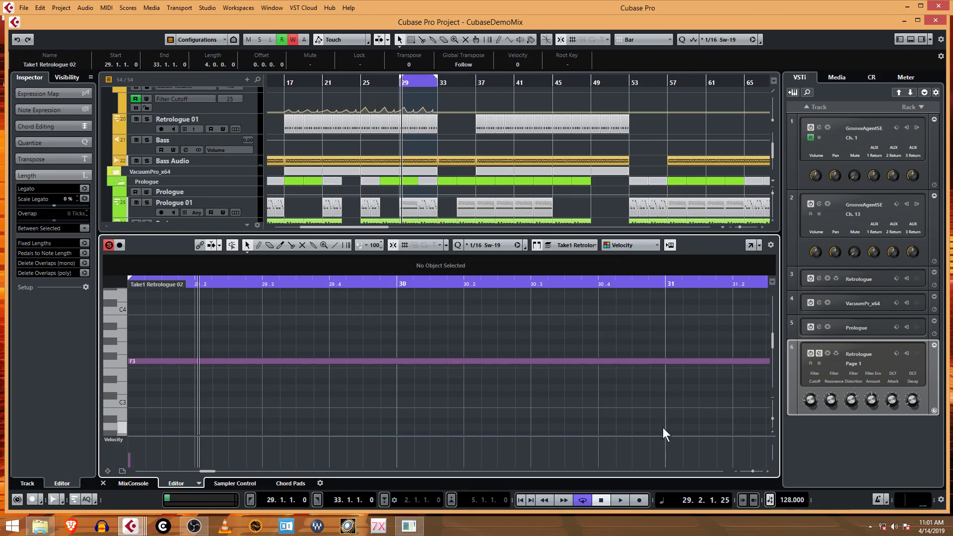
{"action": "left_click", "coordinate": [122, 439]}
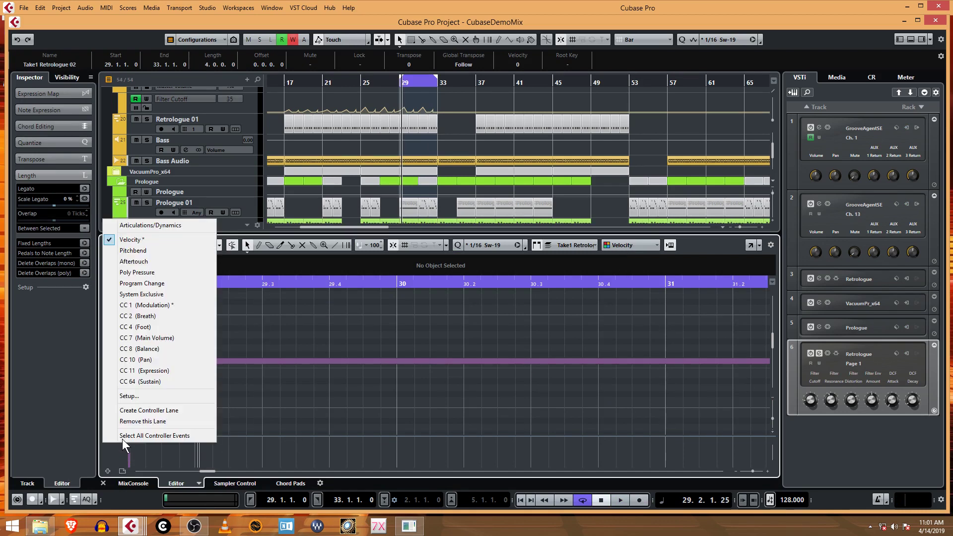
{"action": "left_click", "coordinate": [185, 307]}
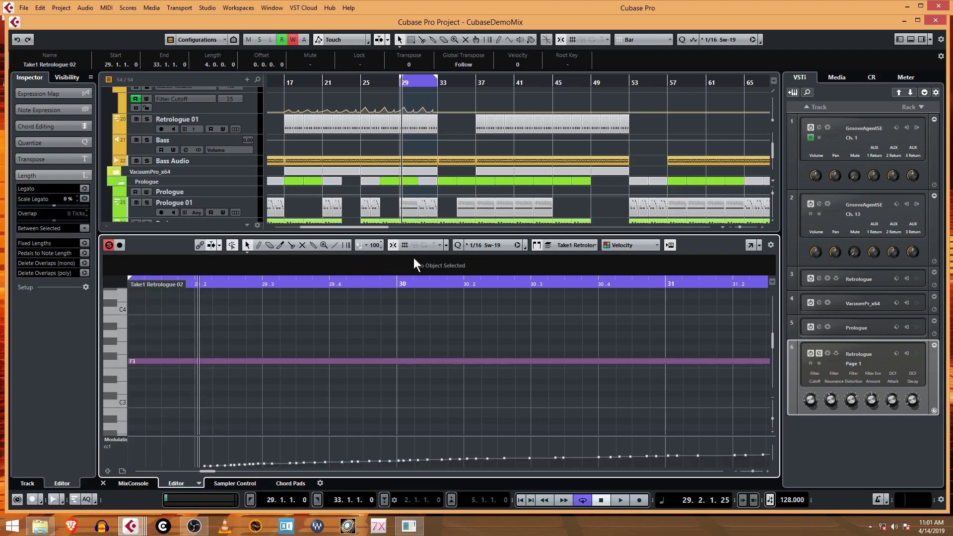
Step: Lengthen the F3 note to end just before bar 33, and enlarge the modulation controller lane
{"action": "mouse_move", "coordinate": [396, 280]}
{"action": "left_mouse_down"}
{"action": "mouse_move", "coordinate": [396, 297]}
{"action": "mouse_move", "coordinate": [395, 255]}
{"action": "mouse_move", "coordinate": [395, 267]}
{"action": "left_mouse_up"}
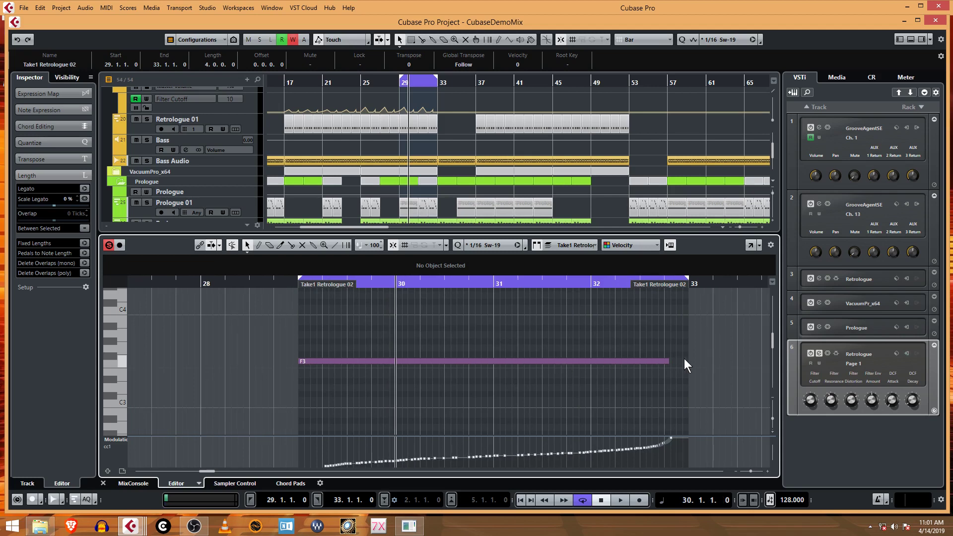
{"action": "left_click_drag", "start_coordinate": [671, 361], "coordinate": [683, 365]}
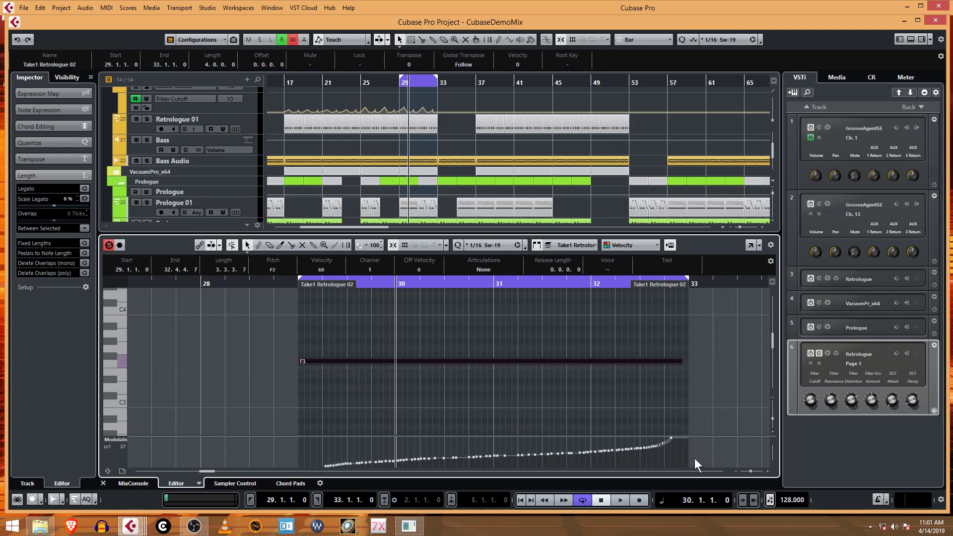
{"action": "left_click_drag", "start_coordinate": [589, 437], "coordinate": [596, 380]}
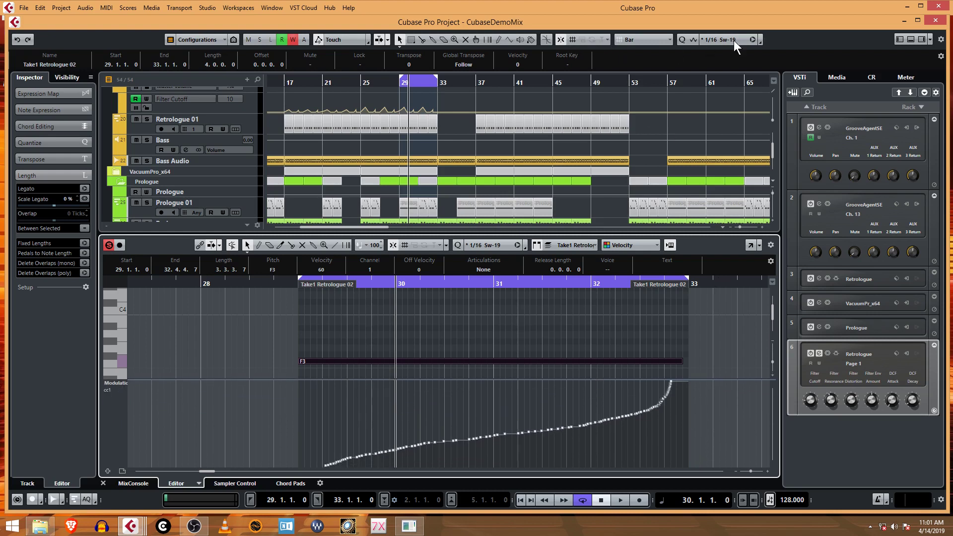
Step: Set the quantize preset to 1/64 with the quantize settings open for reference
{"action": "left_click", "coordinate": [753, 40]}
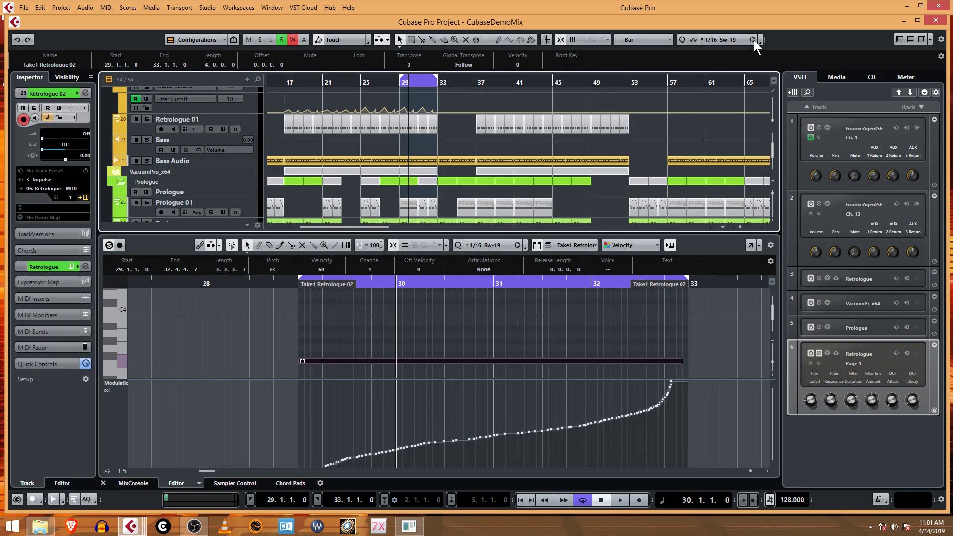
{"action": "left_click", "coordinate": [759, 41]}
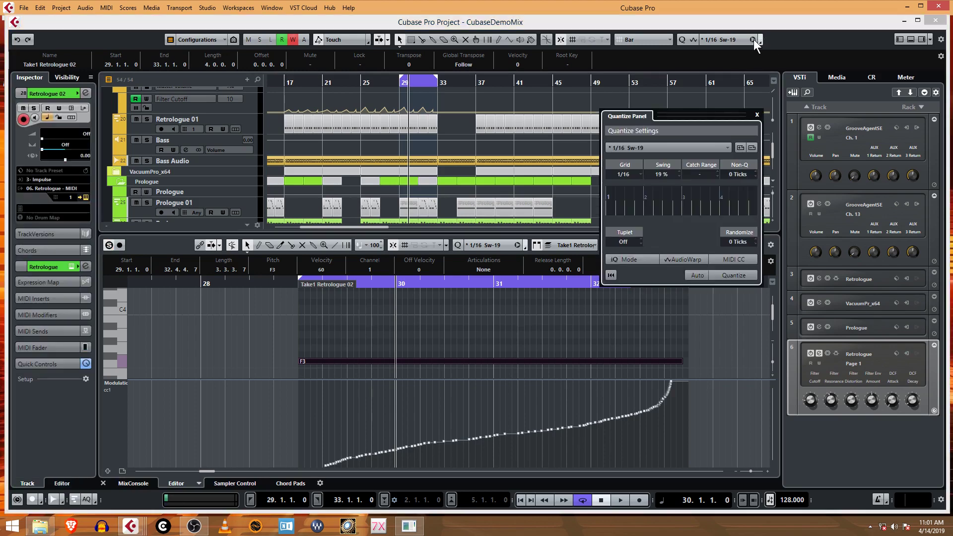
{"action": "left_click", "coordinate": [737, 40]}
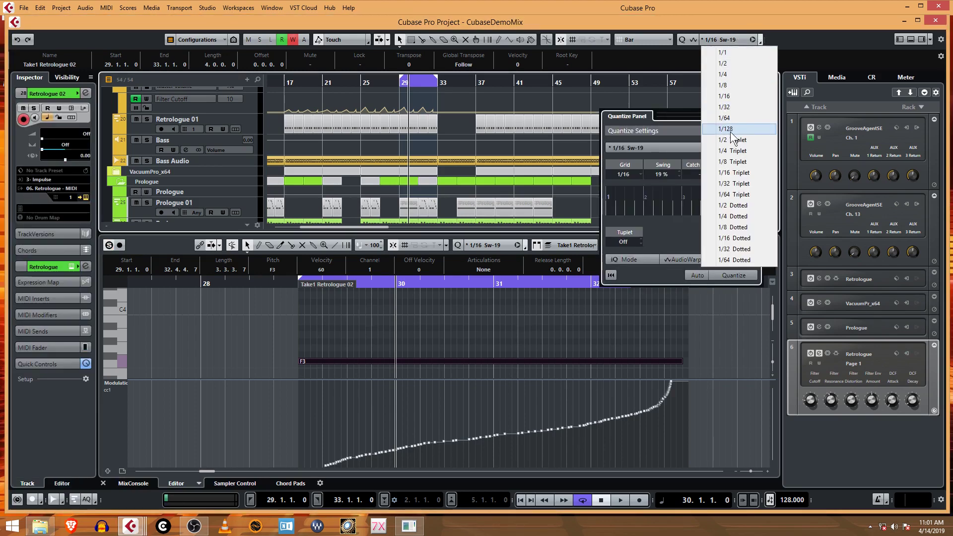
{"action": "left_click", "coordinate": [744, 120]}
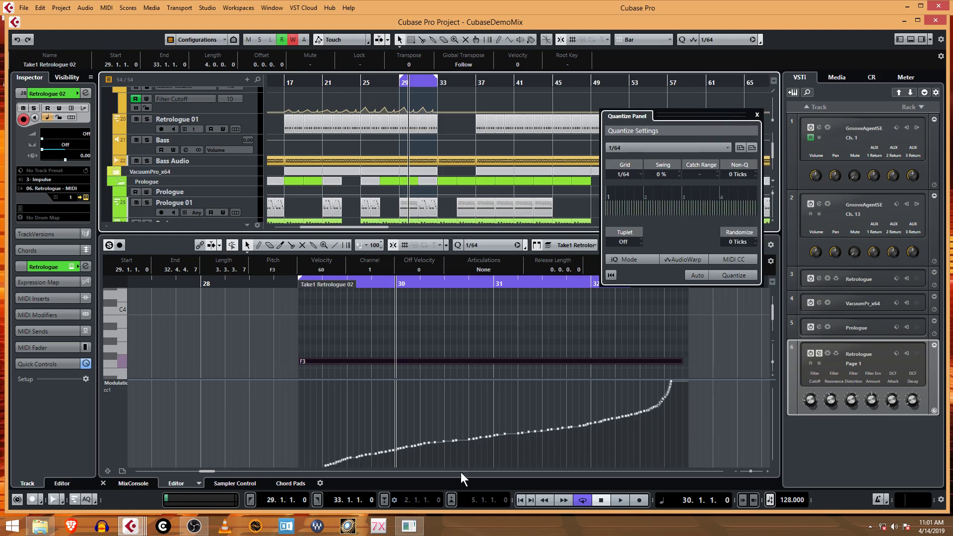
Step: Replace the recorded modulation curve with a straight Line tool ramp rising from 0 near bar 29 to just before bar 33, and close the quantize settings
{"action": "right_click", "coordinate": [350, 434]}
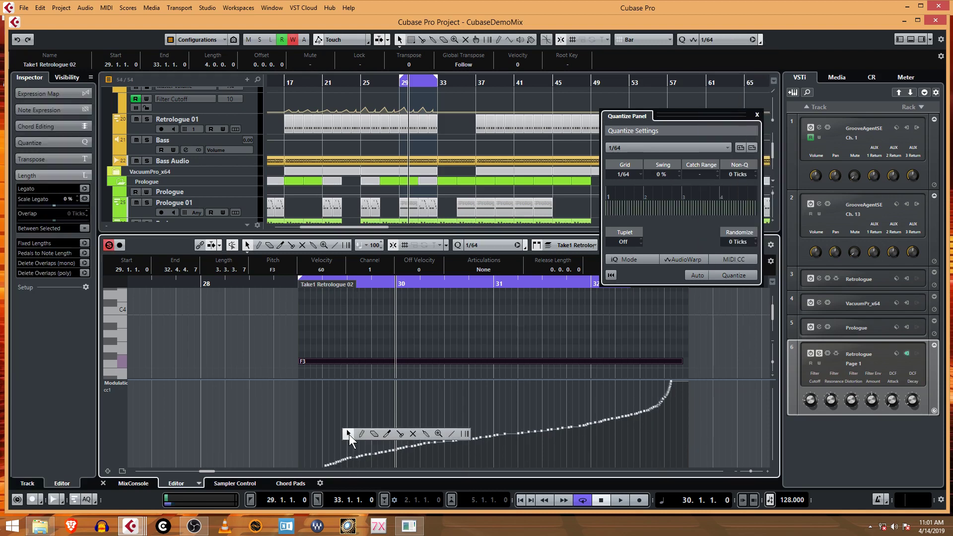
{"action": "left_click", "coordinate": [449, 434]}
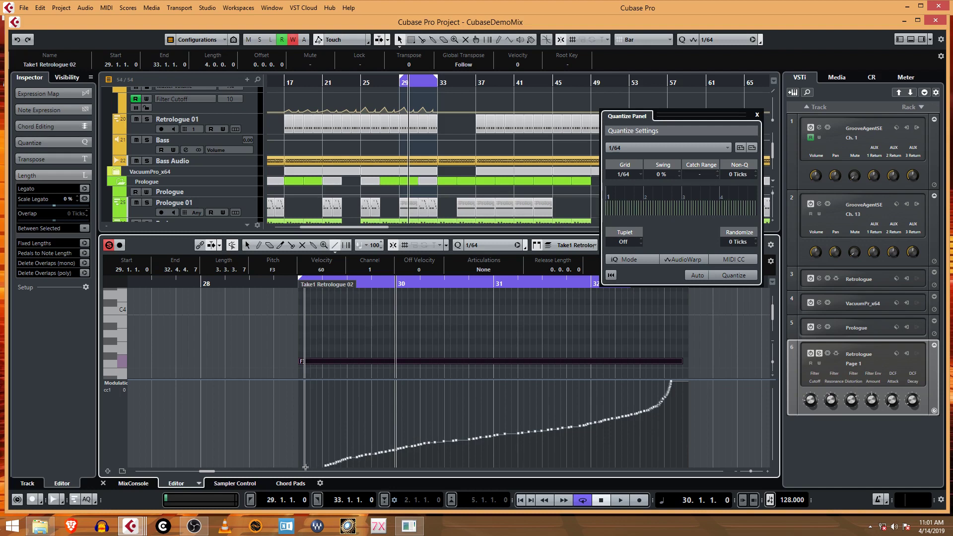
{"action": "left_click_drag", "start_coordinate": [305, 467], "coordinate": [683, 382]}
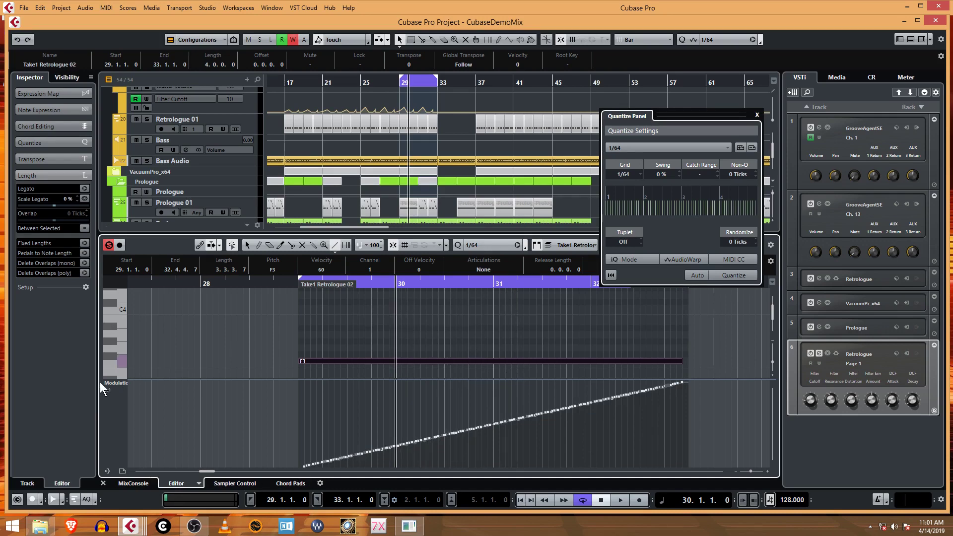
{"action": "left_click", "coordinate": [757, 116]}
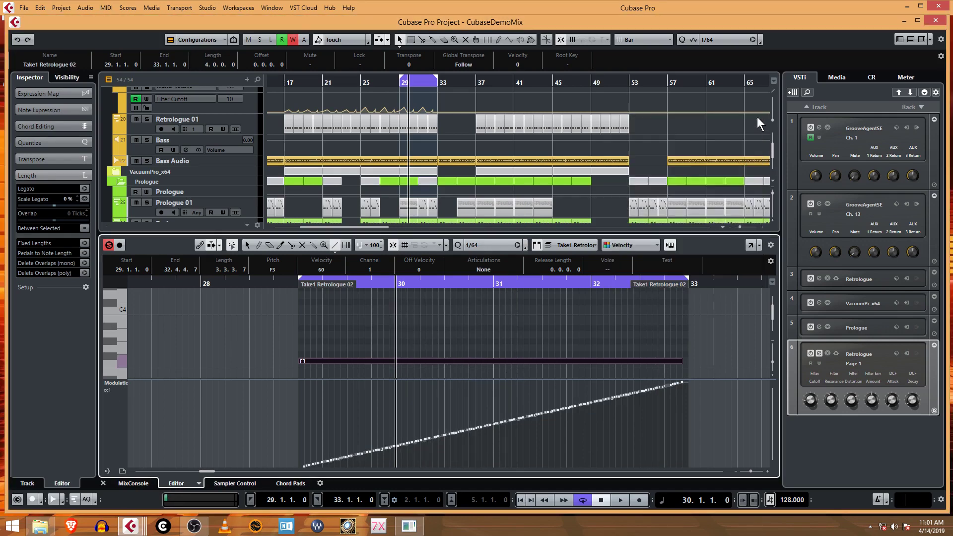
Step: Play the project from bar 29 to audition the straight modulation ramp with the drum tracks, and stop playback
{"action": "scroll", "coordinate": [467, 119], "scroll_direction": "up", "scroll_amount": 6}
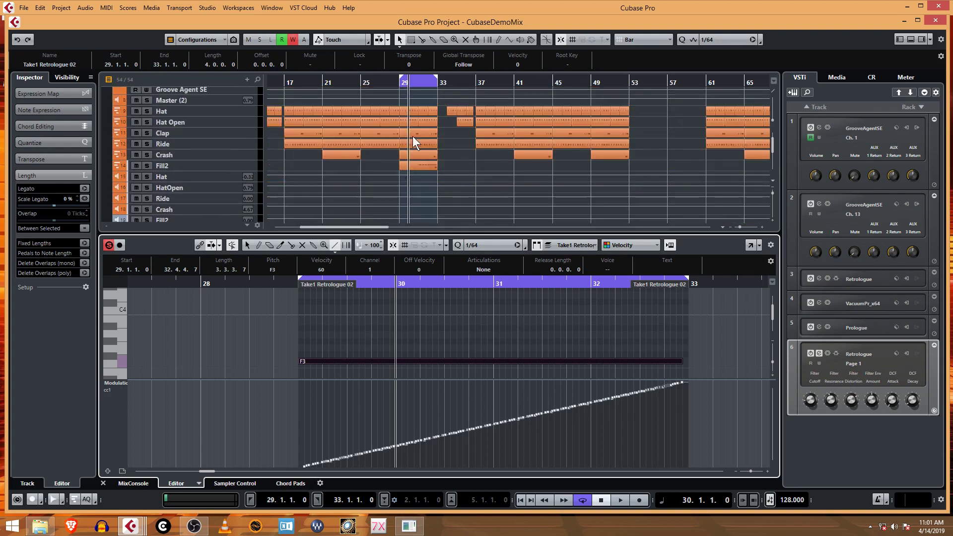
{"action": "left_click", "coordinate": [397, 85]}
{"action": "key", "text": "space"}
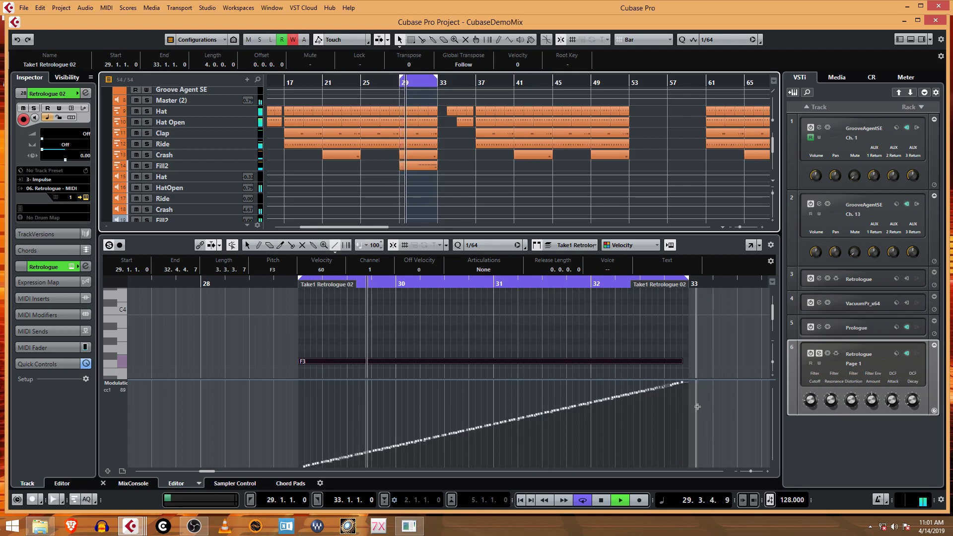
{"action": "key", "text": "space"}
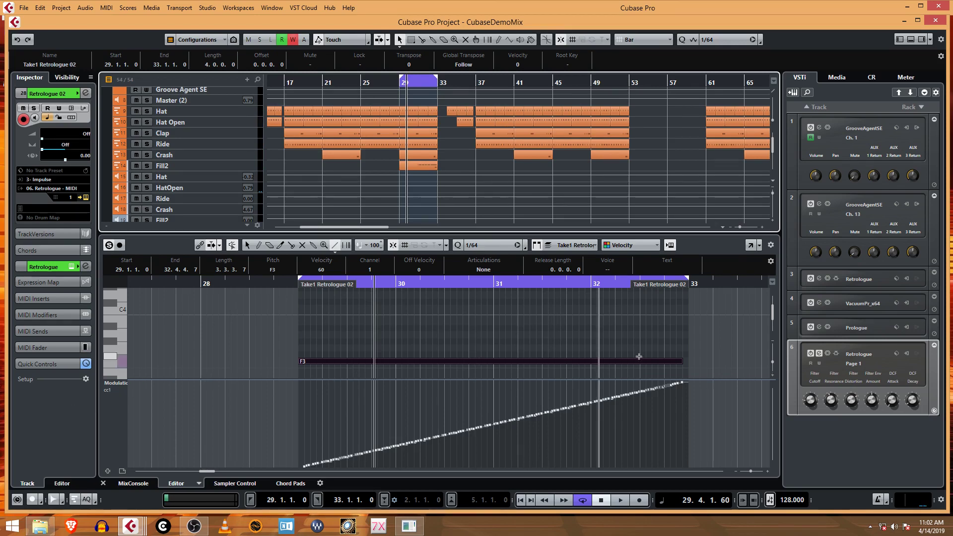
Step: Try to draw a curved modulation ramp on the Retrologue 02 take with the project's Parabola shape, and undo the change
{"action": "scroll", "coordinate": [294, 216], "scroll_direction": "down", "scroll_amount": 10}
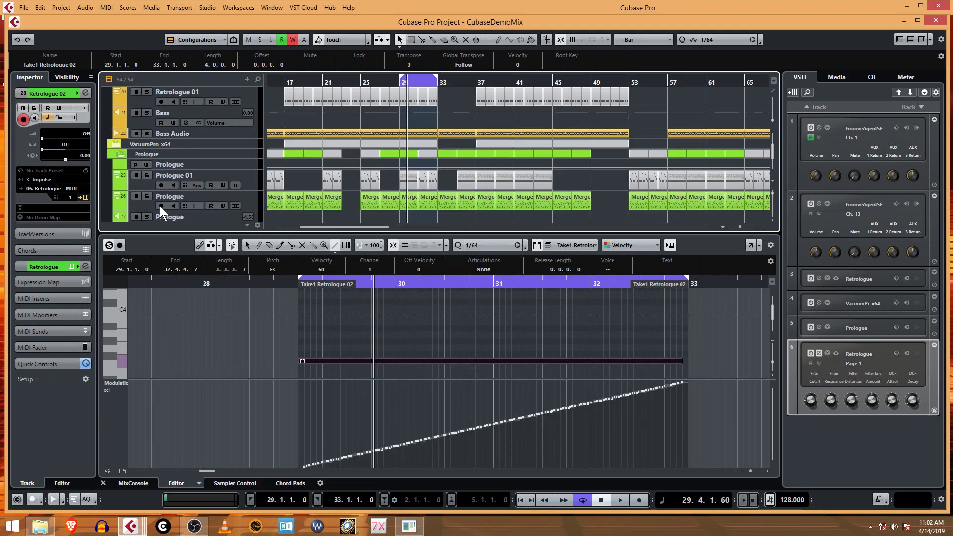
{"action": "scroll", "coordinate": [163, 204], "scroll_direction": "down", "scroll_amount": 6}
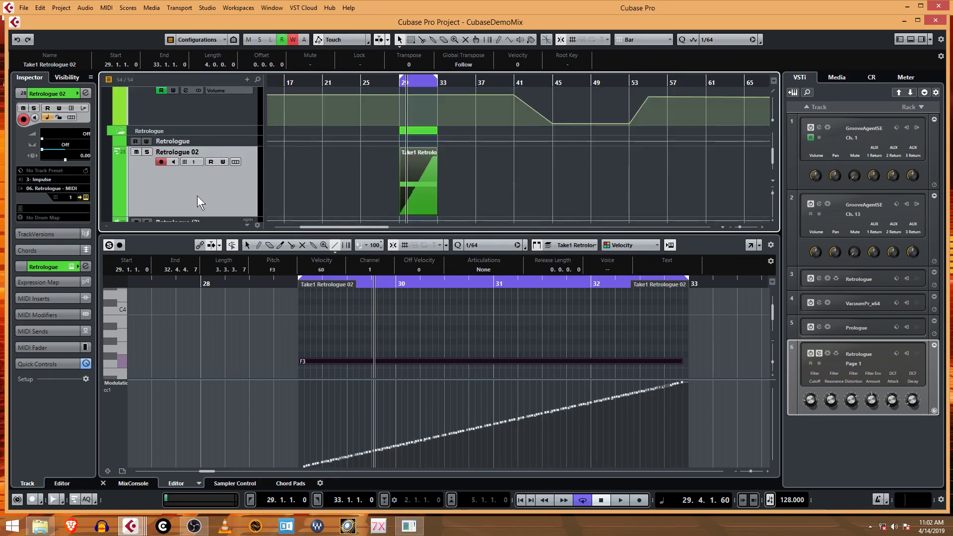
{"action": "scroll", "coordinate": [198, 200], "scroll_direction": "down", "scroll_amount": 1}
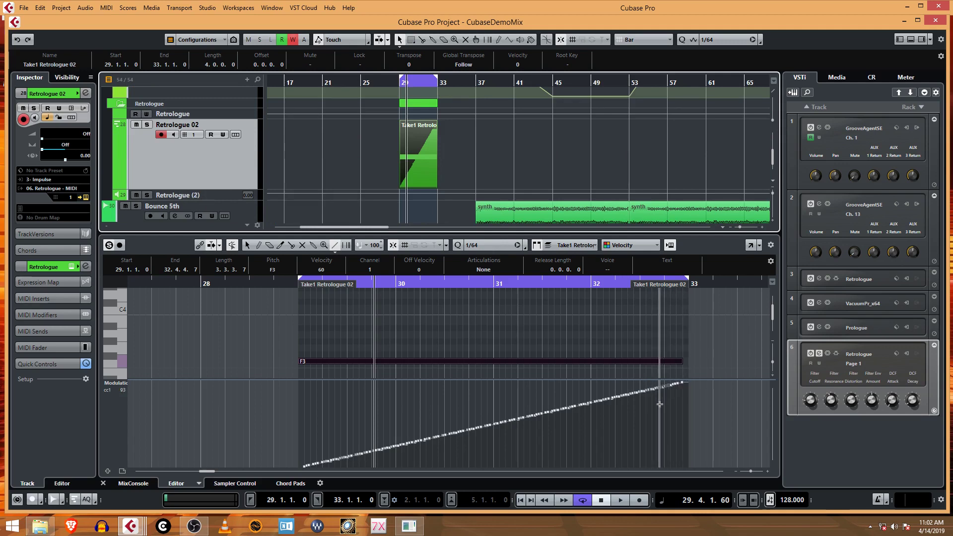
{"action": "right_click", "coordinate": [470, 410]}
{"action": "left_click", "coordinate": [576, 410]}
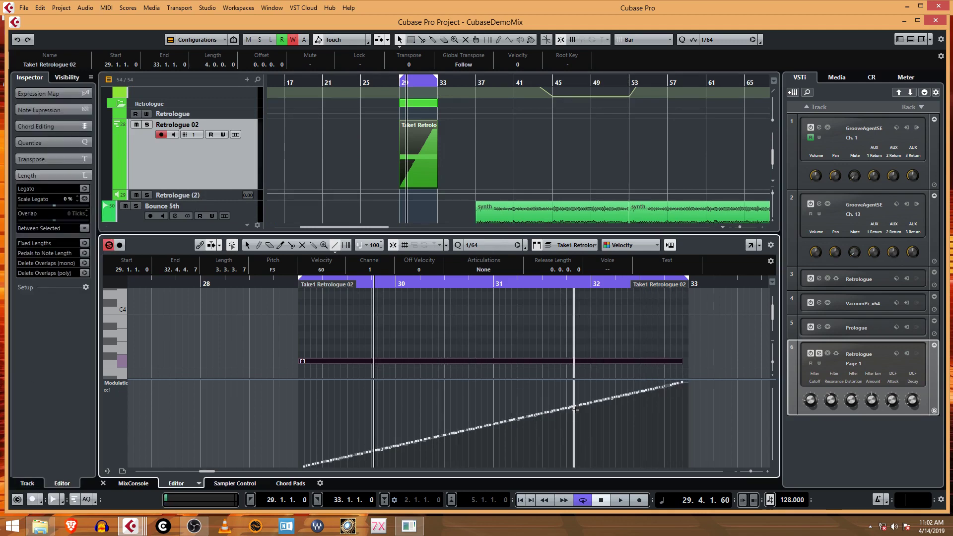
{"action": "left_click", "coordinate": [509, 40]}
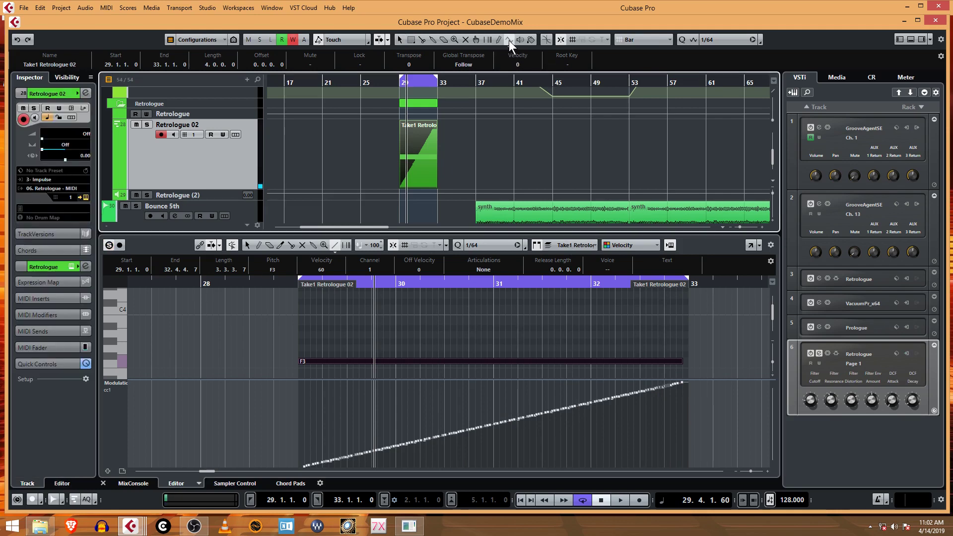
{"action": "left_click", "coordinate": [509, 47]}
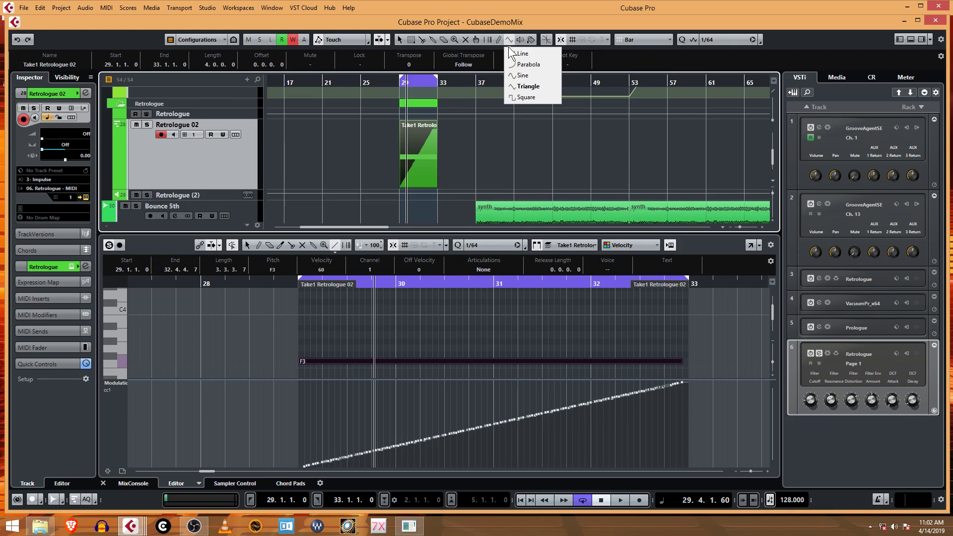
{"action": "left_click", "coordinate": [526, 72]}
{"action": "left_click_drag", "start_coordinate": [327, 465], "coordinate": [649, 391]}
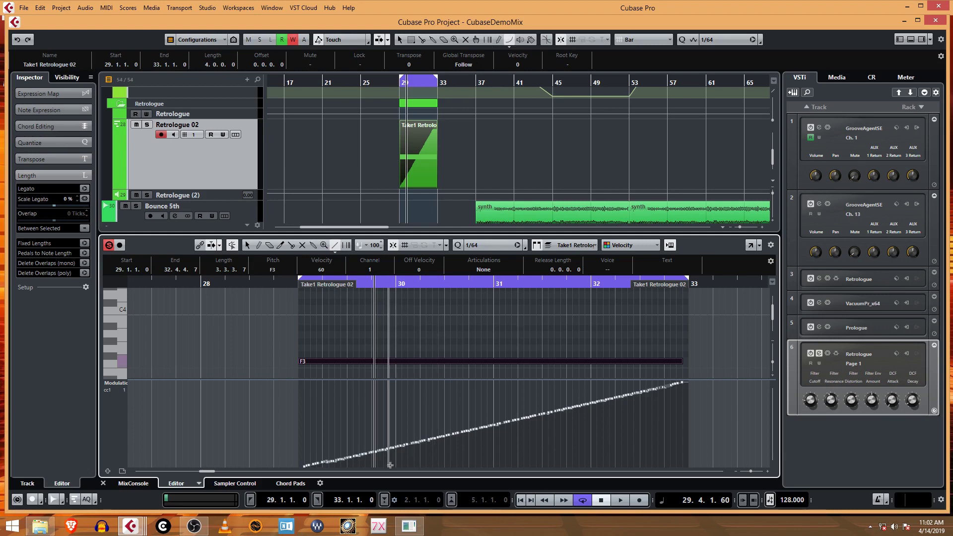
{"action": "left_click_drag", "start_coordinate": [389, 465], "coordinate": [512, 446]}
{"action": "key", "text": "ctrl+z"}
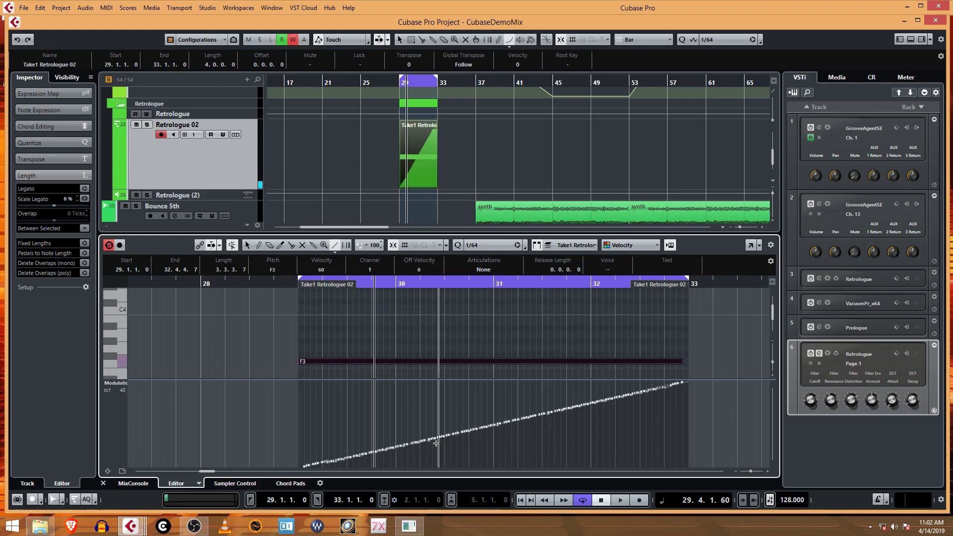
Step: Try redrawing the modulation ramp from early in bar 29 with Parabola reselected, and undo the resulting edits
{"action": "left_click_drag", "start_coordinate": [329, 453], "coordinate": [685, 384]}
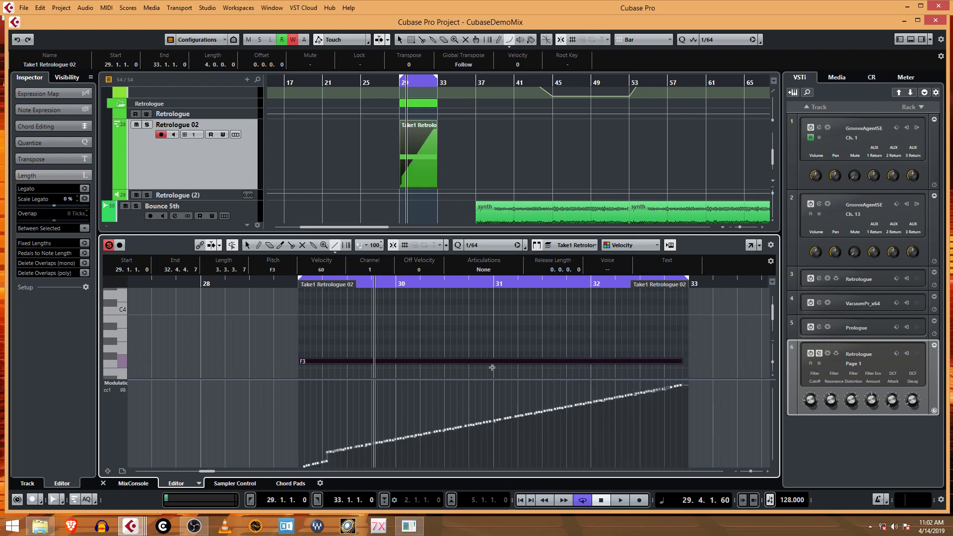
{"action": "left_click", "coordinate": [513, 43]}
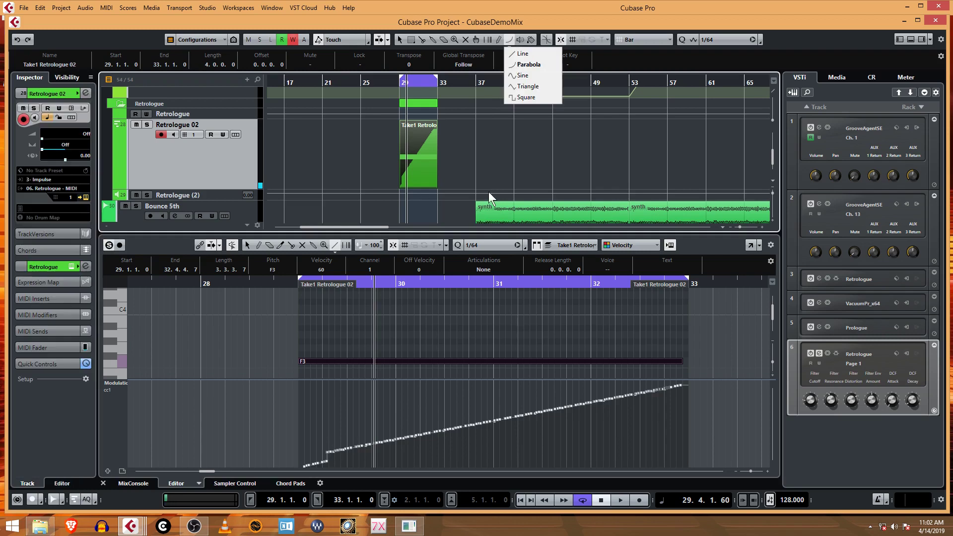
{"action": "left_click", "coordinate": [536, 64]}
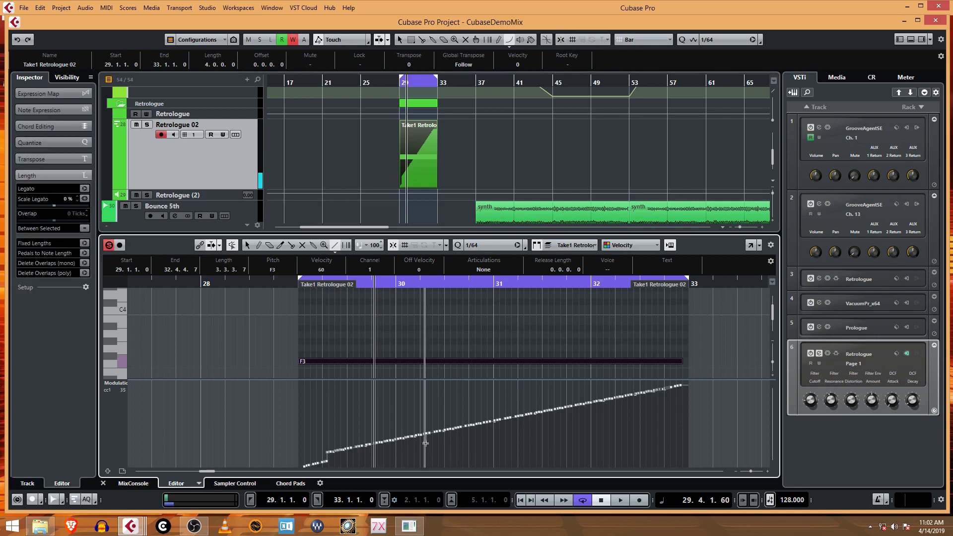
{"action": "left_click_drag", "start_coordinate": [362, 464], "coordinate": [608, 437]}
{"action": "key", "text": "ctrl+z"}
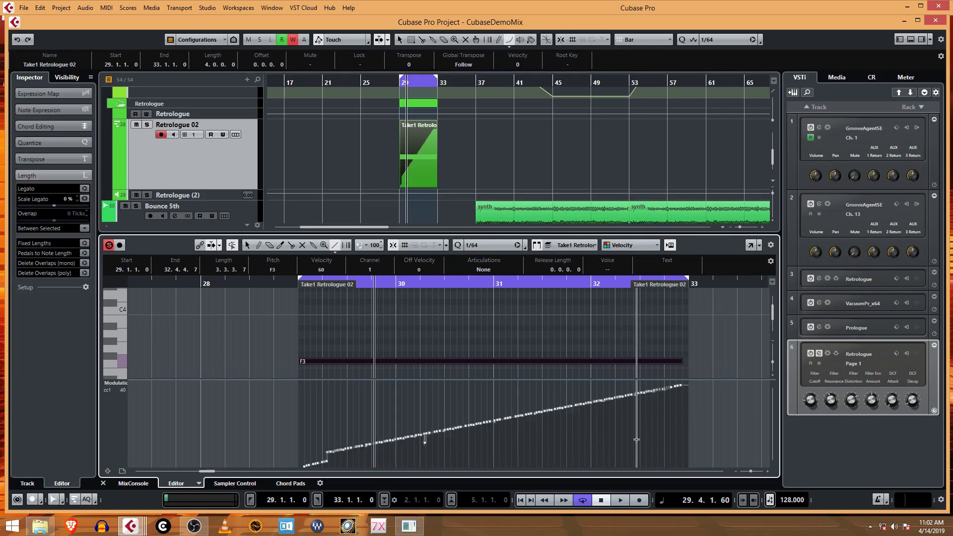
{"action": "key", "text": "ctrl+z"}
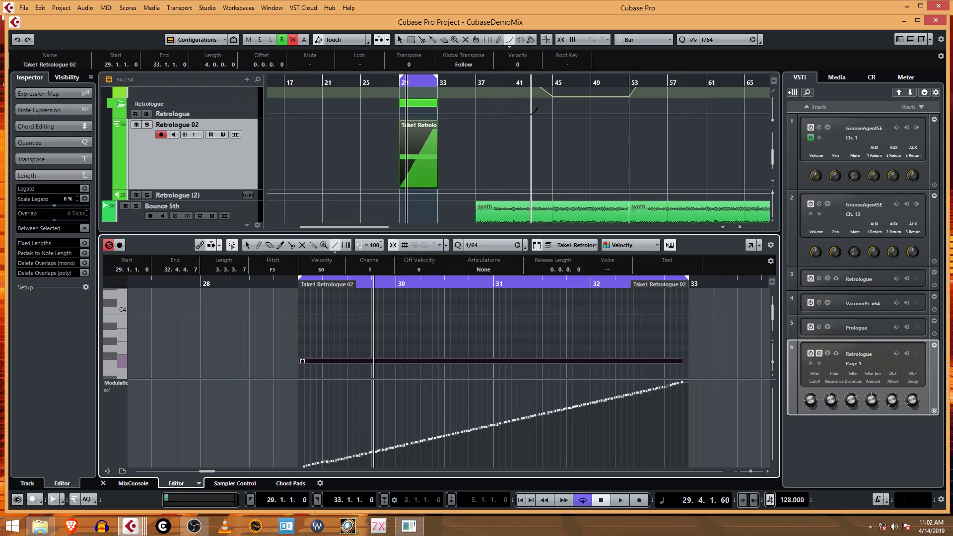
Step: Try drawing the modulation ramp backwards from the note's end to the middle of bar 30, and undo it
{"action": "left_click_drag", "start_coordinate": [682, 383], "coordinate": [457, 450]}
{"action": "right_click", "coordinate": [459, 448]}
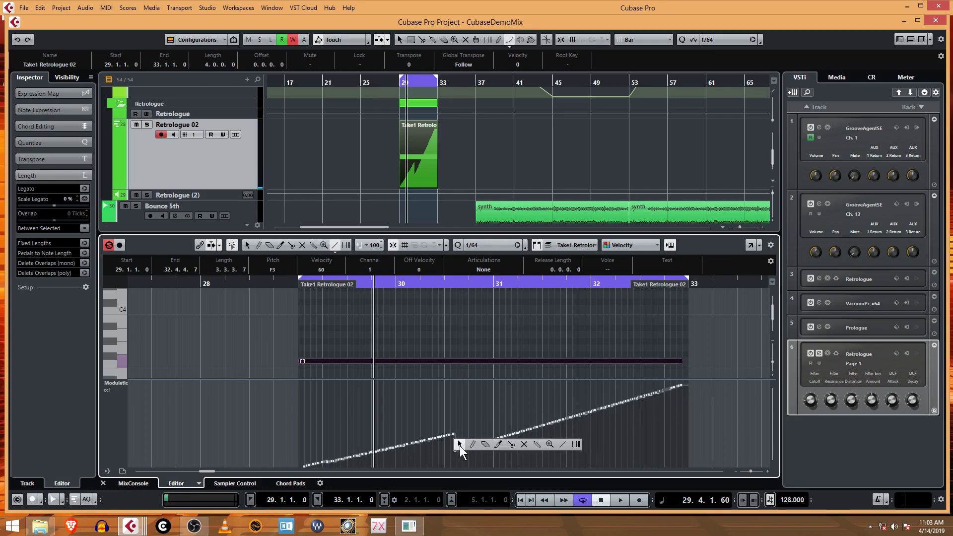
{"action": "left_click", "coordinate": [562, 445]}
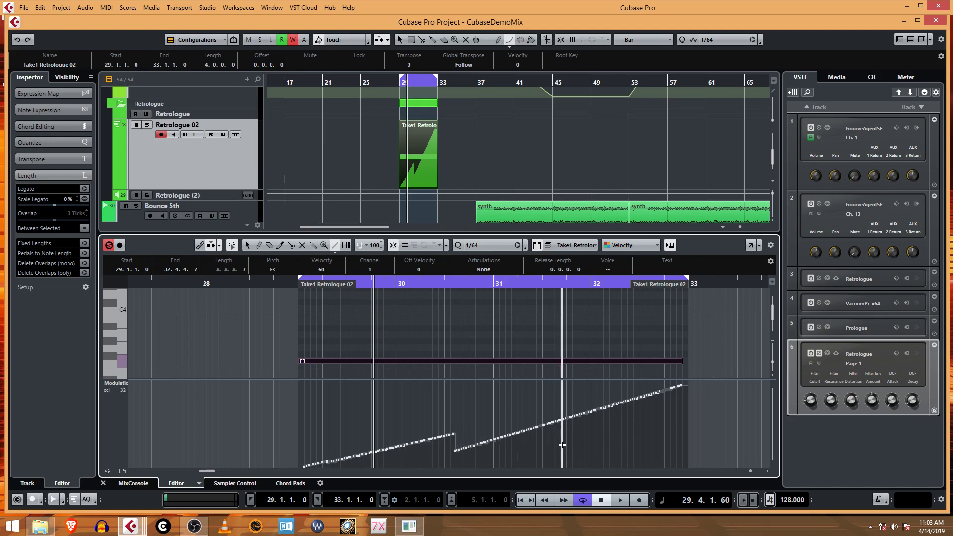
{"action": "key", "text": "ctrl+z"}
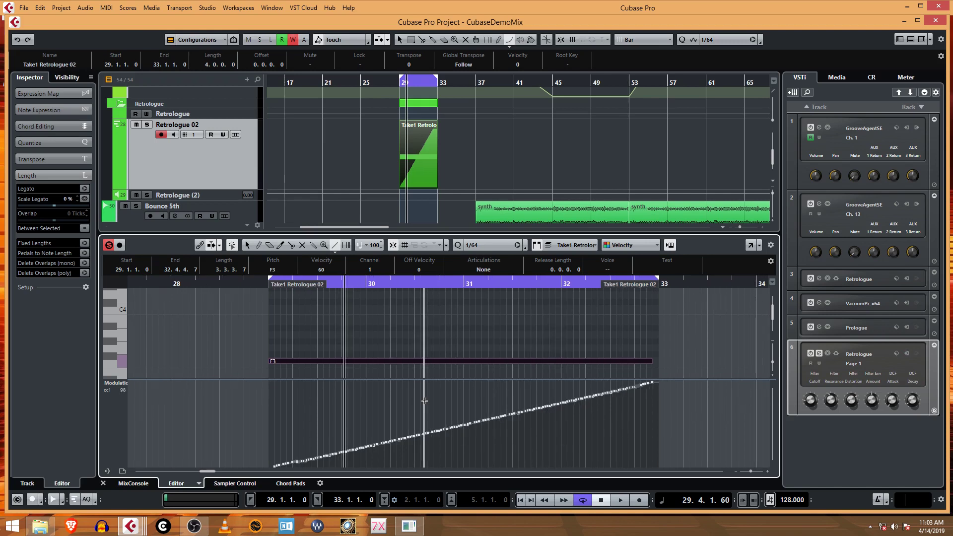
Step: Try to reshape the CC 1 modulation ramp with the project's Sine shape, and undo the edits
{"action": "left_click", "coordinate": [508, 38]}
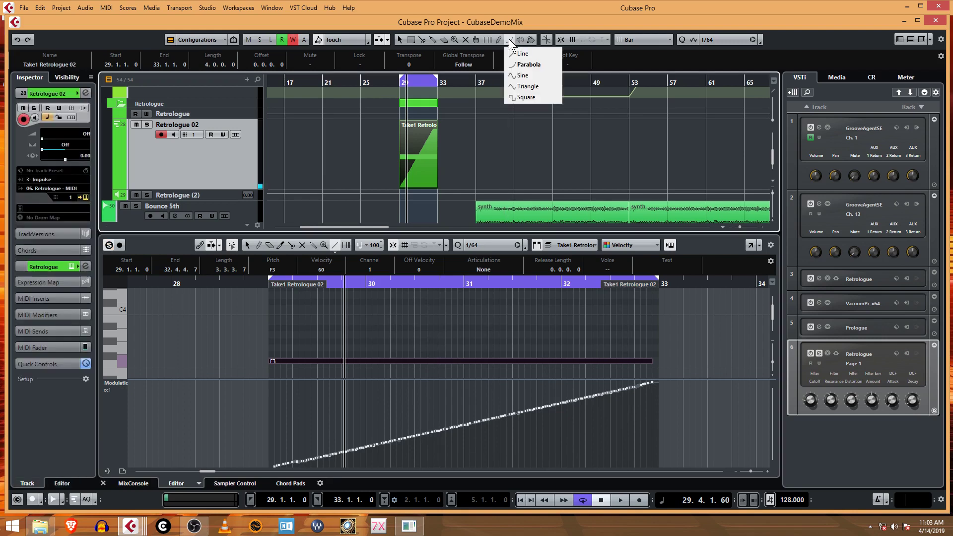
{"action": "left_click", "coordinate": [532, 75]}
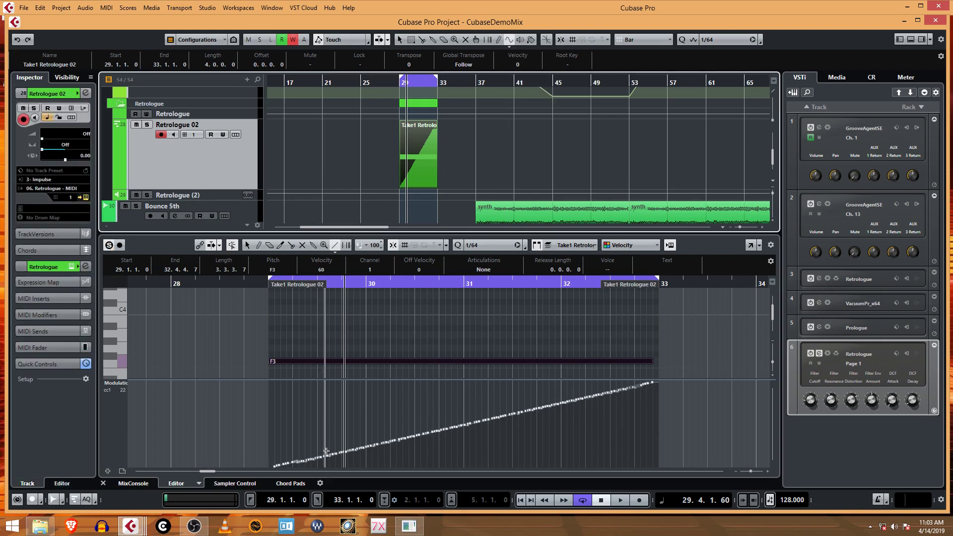
{"action": "left_click_drag", "start_coordinate": [365, 425], "coordinate": [521, 425]}
{"action": "key", "text": "ctrl+z"}
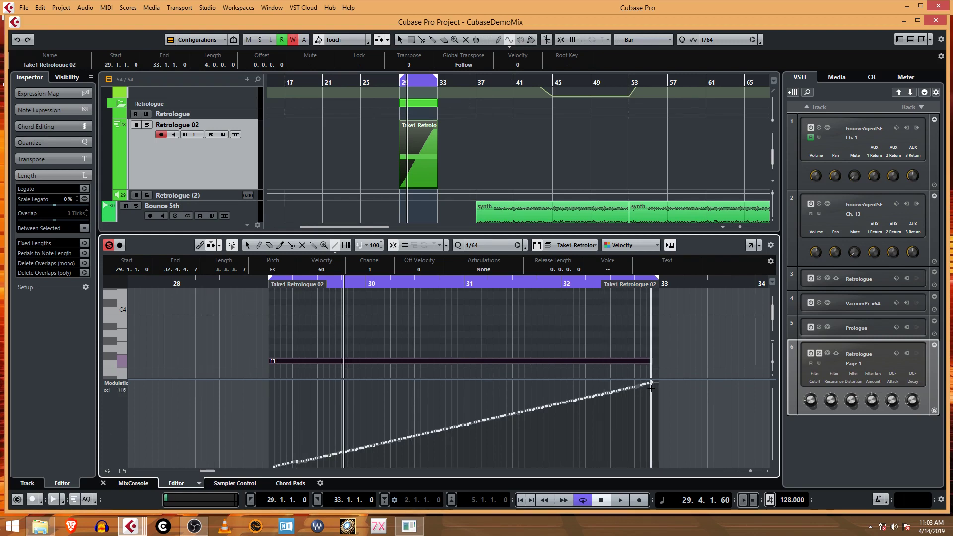
{"action": "left_click_drag", "start_coordinate": [651, 387], "coordinate": [611, 425]}
{"action": "key", "text": "ctrl+z"}
Step: Redraw the modulation ramp with the Line tool, rising gradually to the middle of bar 32 and curving steeply to the maximum at the end
{"action": "right_click", "coordinate": [284, 453]}
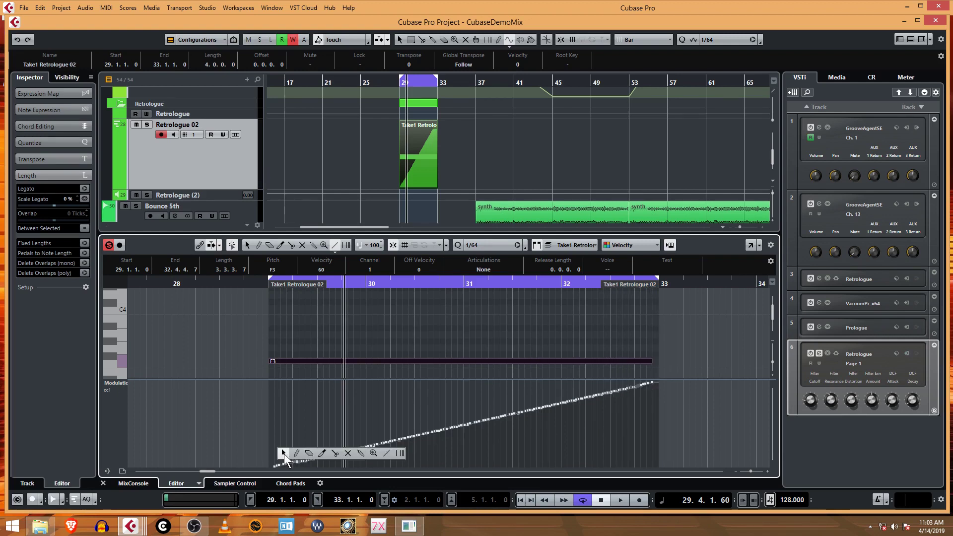
{"action": "left_click", "coordinate": [387, 452]}
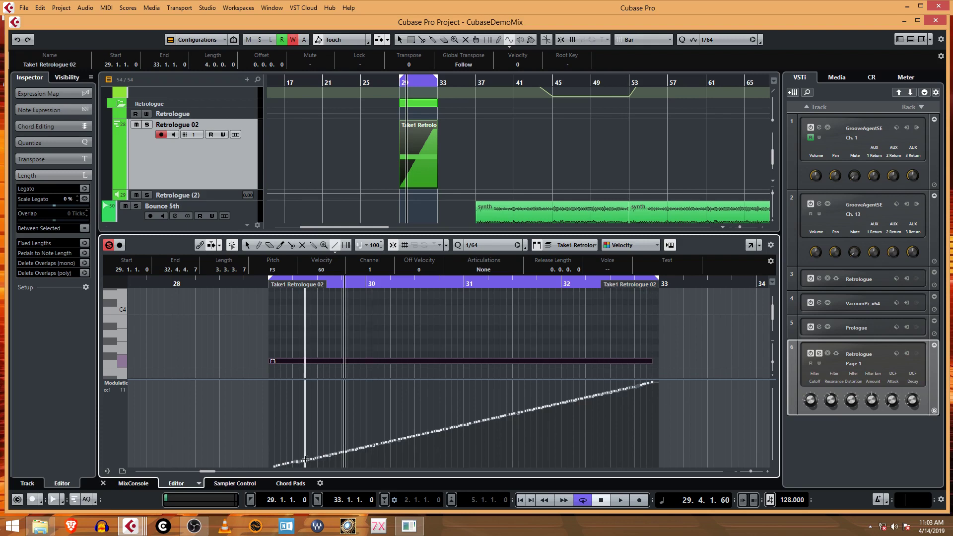
{"action": "left_click_drag", "start_coordinate": [276, 465], "coordinate": [654, 381]}
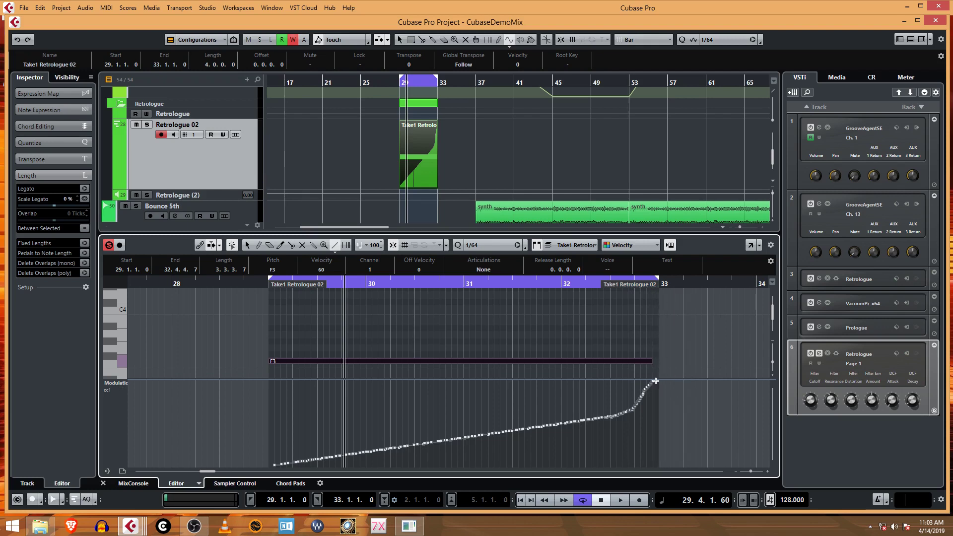
Step: Add a modulation drop to zero at the end of bar 32, and lower the intermediate point to a value of 41
{"action": "left_click_drag", "start_coordinate": [656, 381], "coordinate": [655, 472]}
{"action": "right_click", "coordinate": [649, 438]}
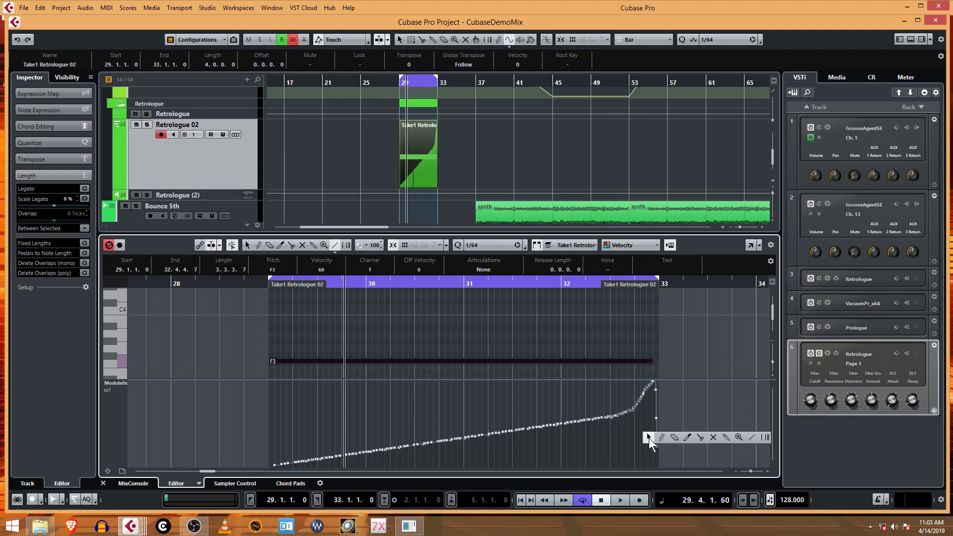
{"action": "left_click", "coordinate": [650, 438]}
{"action": "left_click_drag", "start_coordinate": [657, 445], "coordinate": [657, 477]}
{"action": "left_click", "coordinate": [655, 418]}
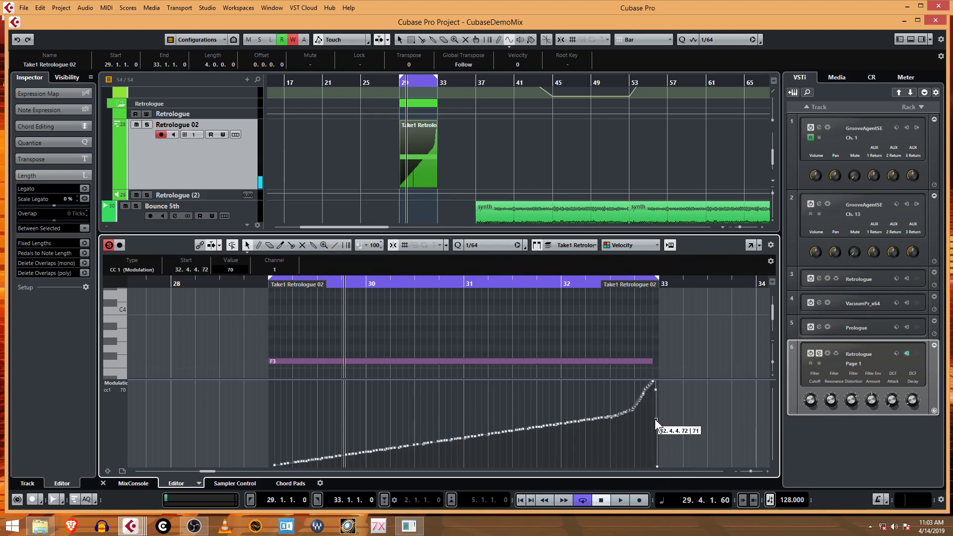
{"action": "left_click_drag", "start_coordinate": [656, 388], "coordinate": [654, 437]}
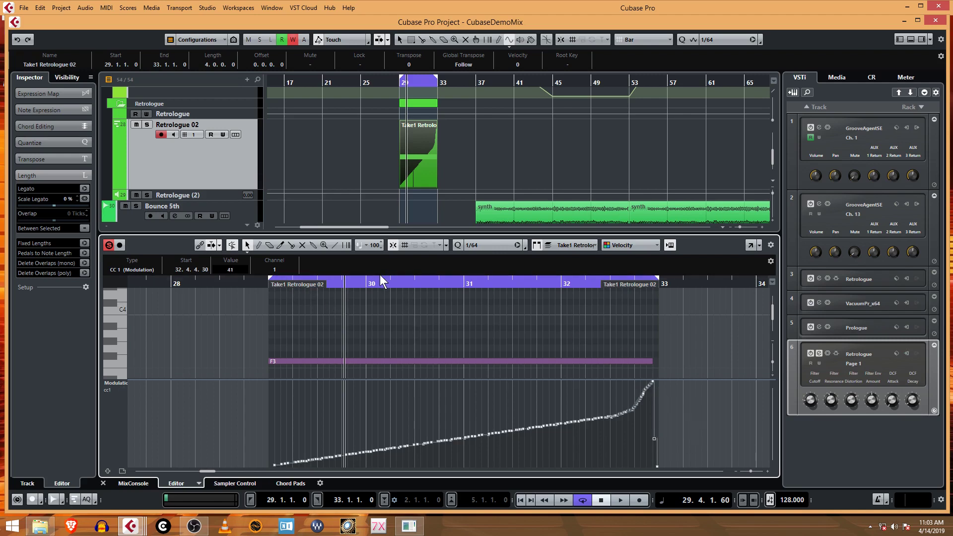
Step: Play the project from bar 25 to audition the reshaped modulation sweep, and stop playback
{"action": "left_click_drag", "start_coordinate": [371, 283], "coordinate": [347, 261]}
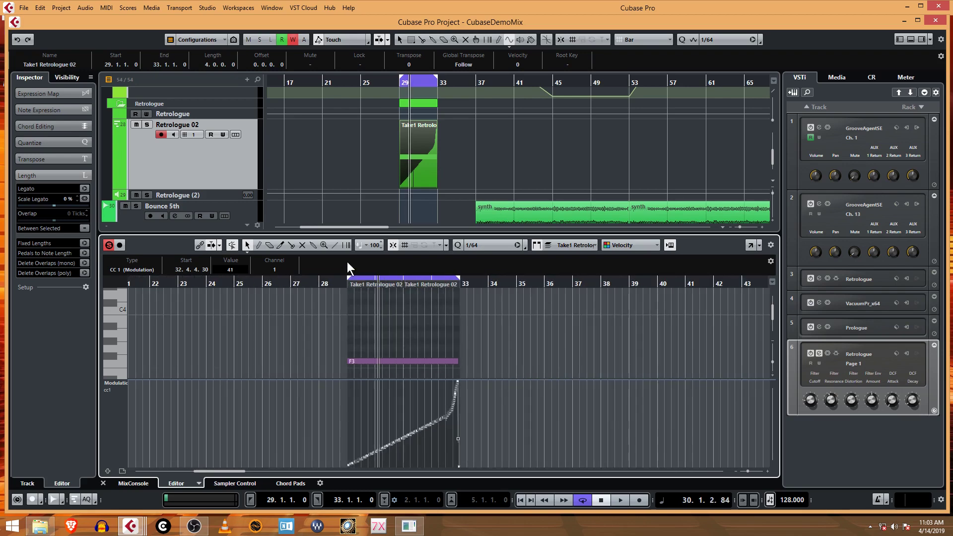
{"action": "left_click", "coordinate": [360, 83]}
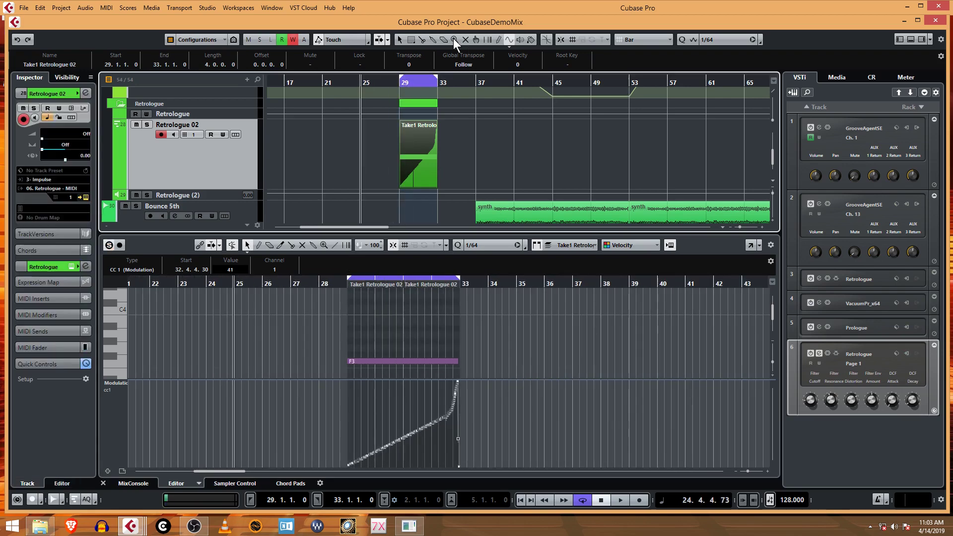
{"action": "key", "text": "space"}
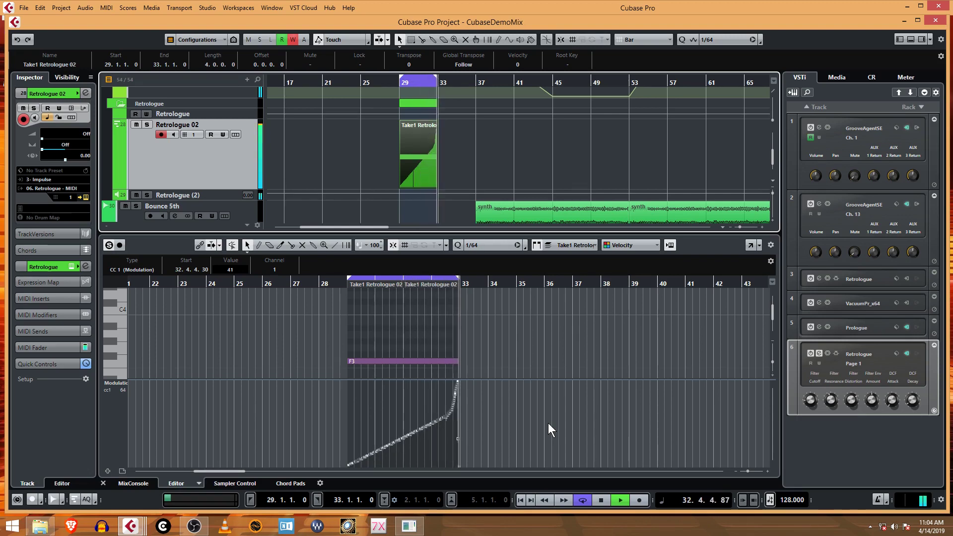
{"action": "key", "text": "space"}
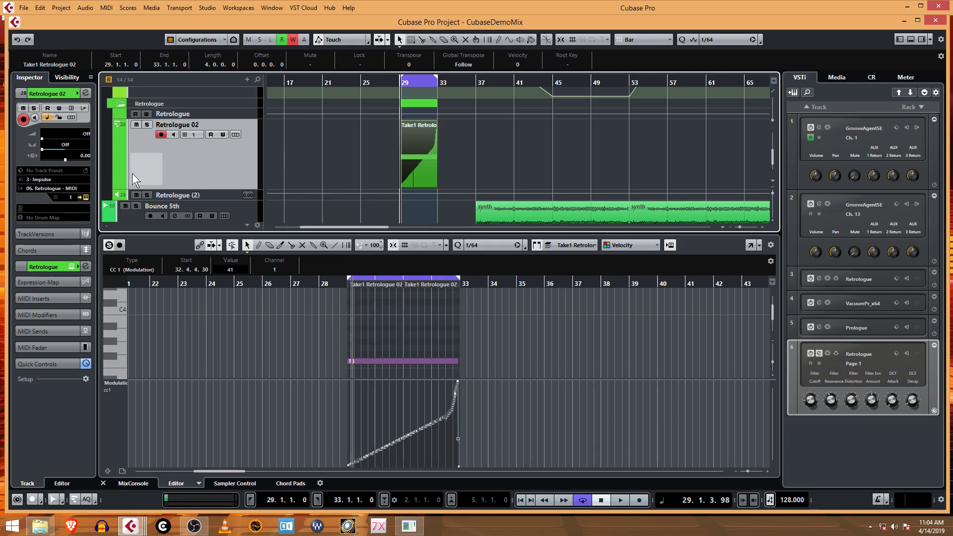
Step: Shrink the Retrologue 02 track's height and route the Retrologue (2) channel's output to the Synth group
{"action": "left_click_drag", "start_coordinate": [229, 187], "coordinate": [231, 134]}
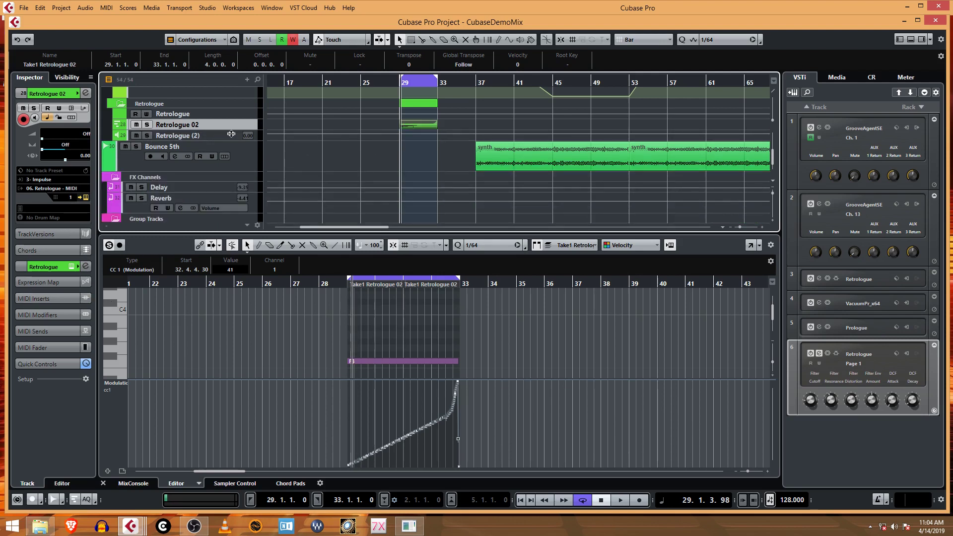
{"action": "left_click", "coordinate": [224, 139]}
{"action": "left_click", "coordinate": [47, 93]}
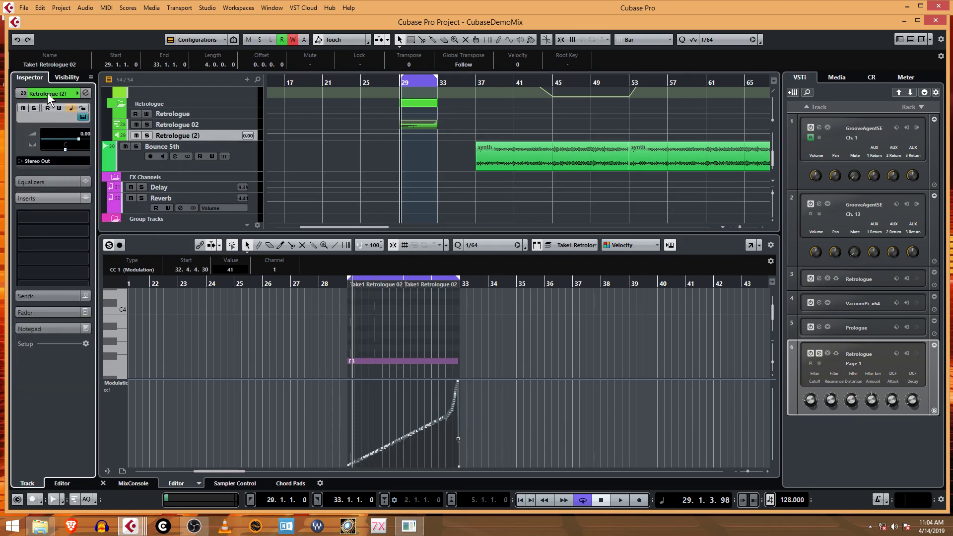
{"action": "left_click", "coordinate": [56, 162]}
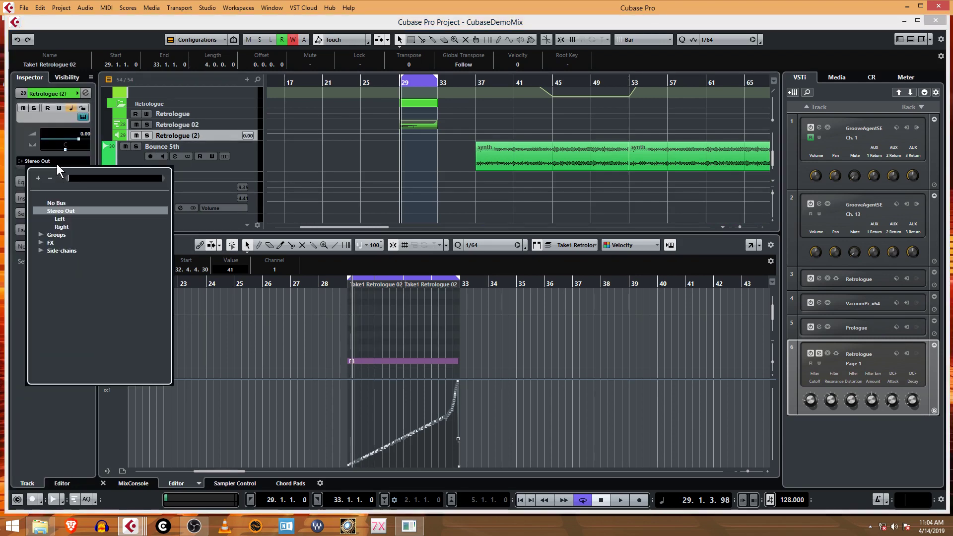
{"action": "left_click", "coordinate": [39, 240]}
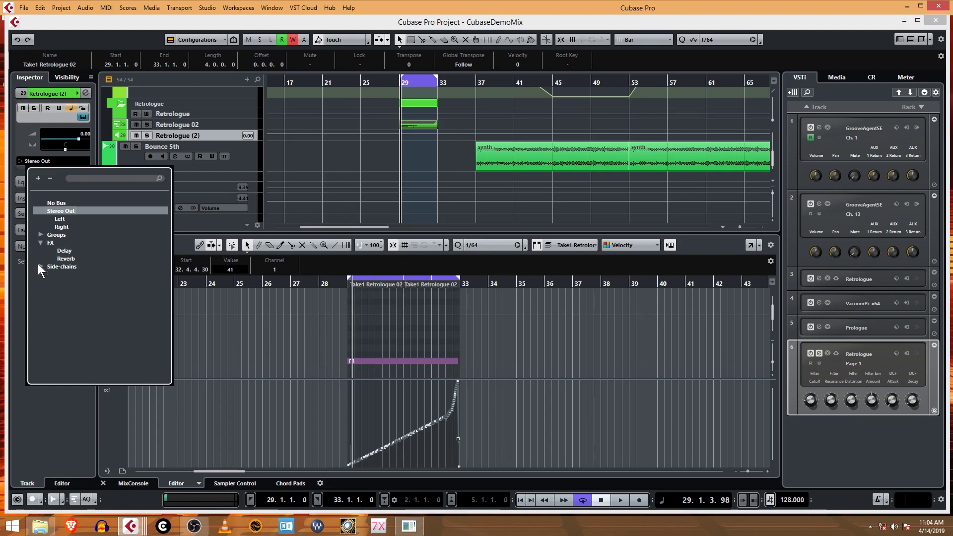
{"action": "left_click", "coordinate": [40, 266]}
{"action": "left_click", "coordinate": [41, 235]}
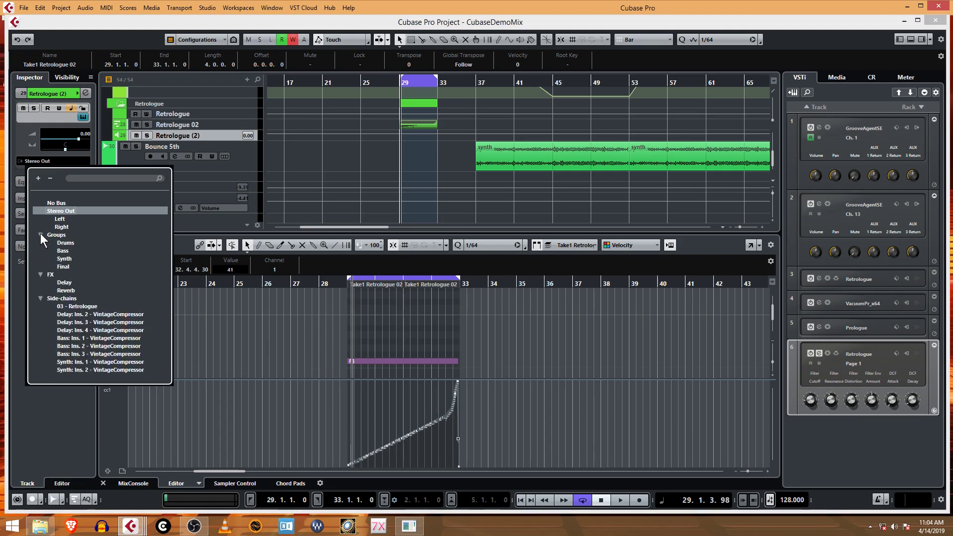
{"action": "left_click", "coordinate": [75, 257]}
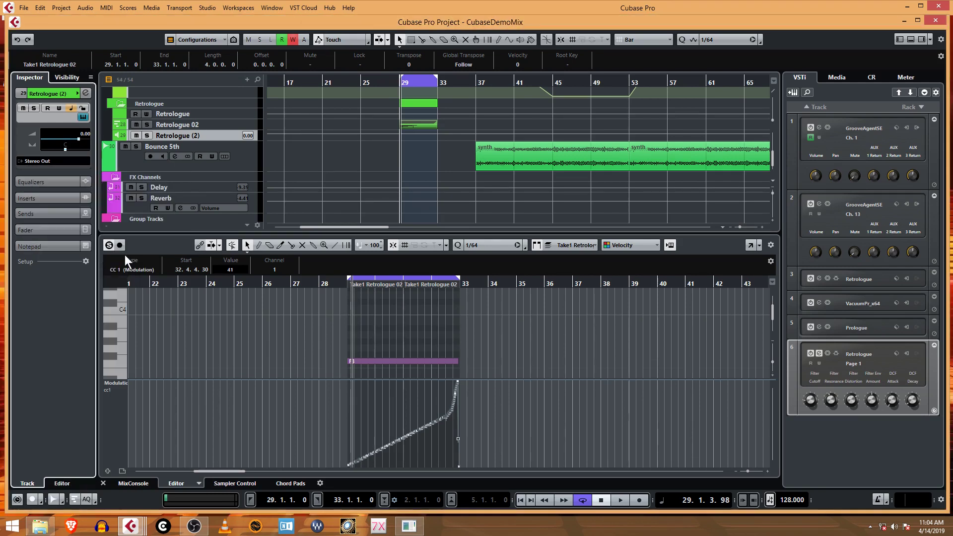
Step: Play the project from about bar 28 to hear the sweep through the Synth group, and stop playback
{"action": "left_click", "coordinate": [389, 82]}
{"action": "key", "text": "space"}
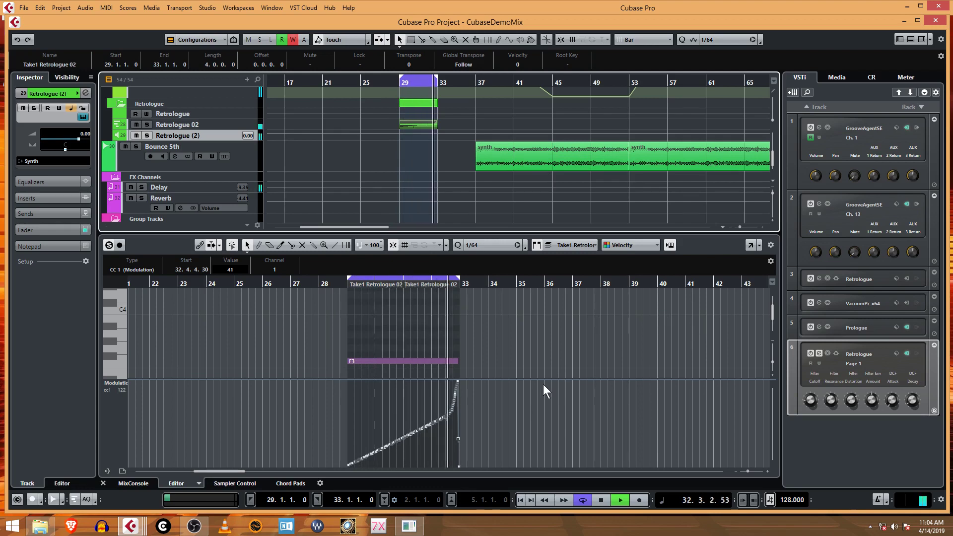
{"action": "key", "text": "space"}
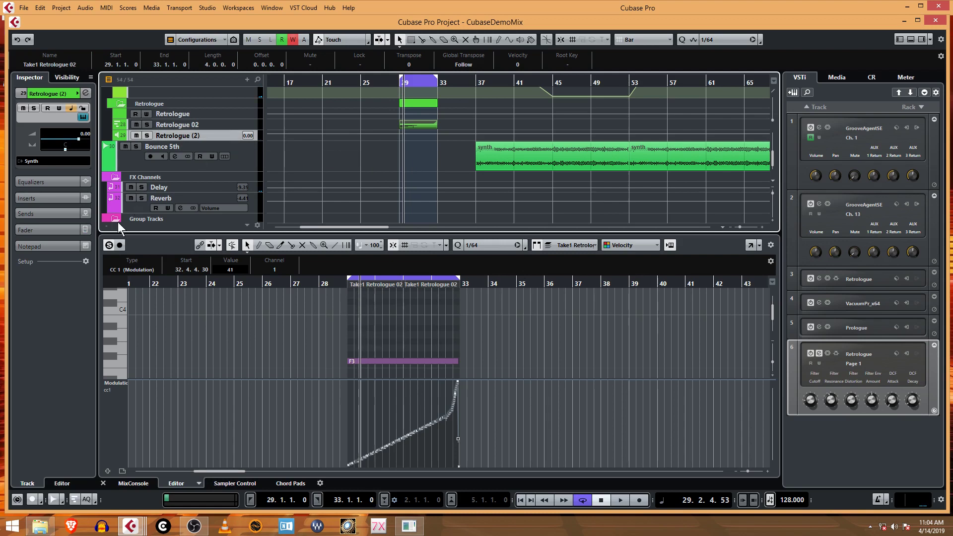
Step: Insert PingPongDelay in the first insert slot of the Retrologue (2) channel, and move the channel and plug-in windows aside
{"action": "left_click", "coordinate": [86, 91]}
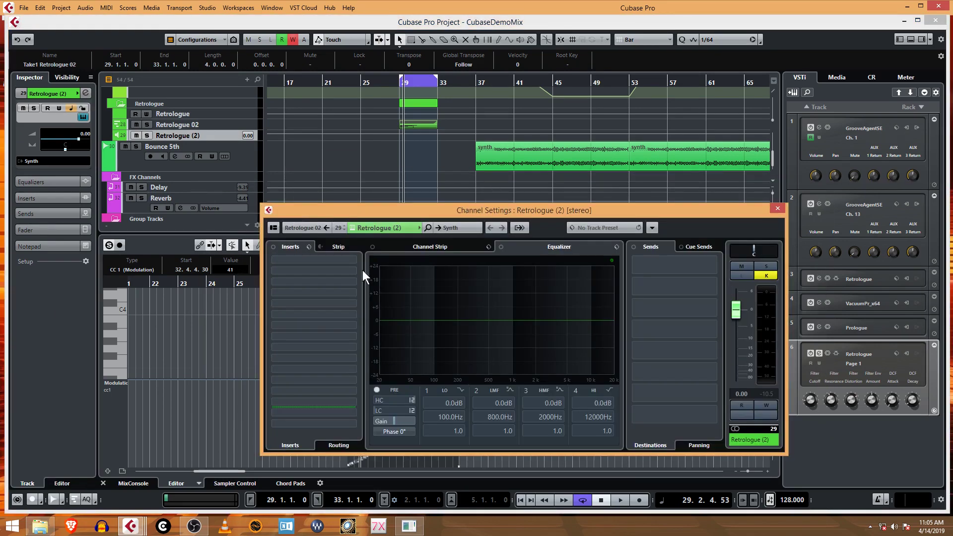
{"action": "left_click", "coordinate": [352, 259]}
{"action": "left_click", "coordinate": [287, 288]}
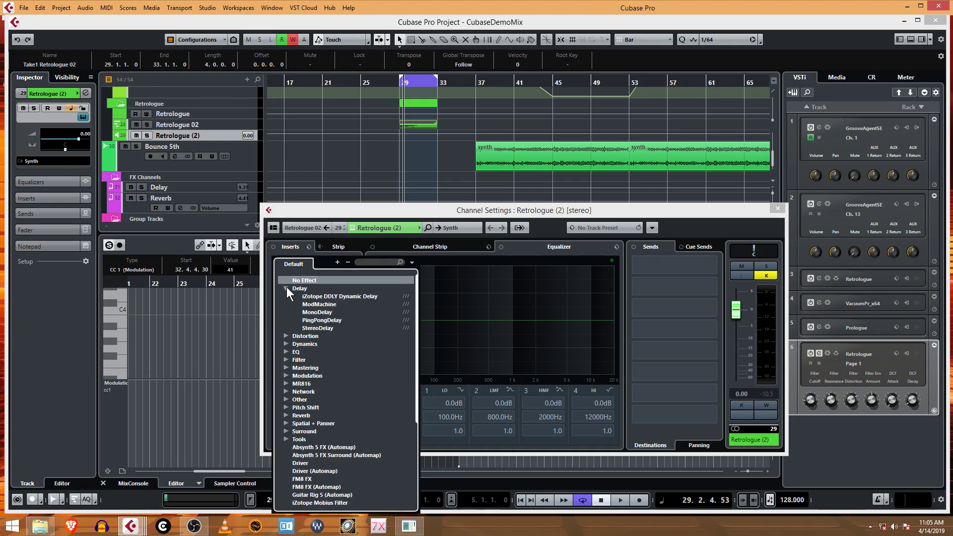
{"action": "left_click", "coordinate": [333, 318]}
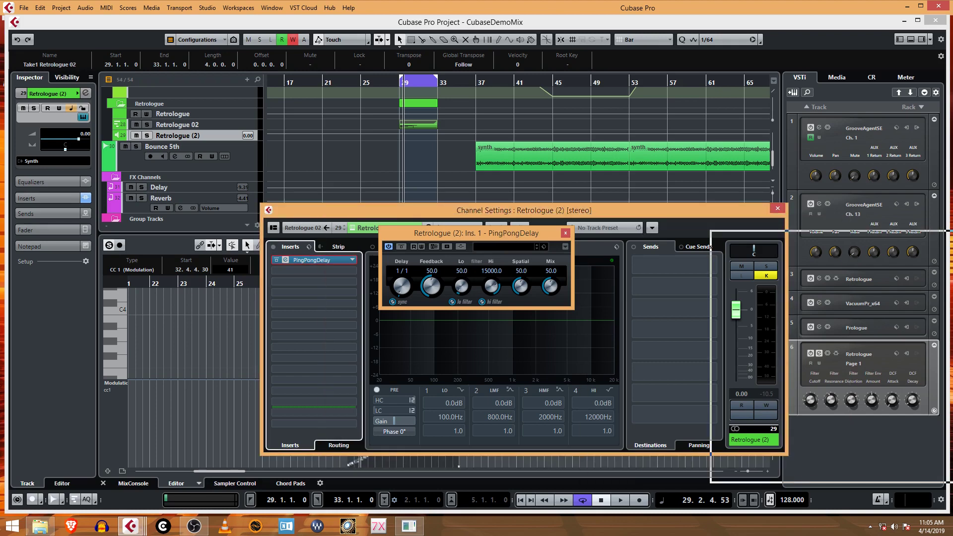
{"action": "left_click_drag", "start_coordinate": [557, 210], "coordinate": [952, 236]}
{"action": "left_click_drag", "start_coordinate": [485, 236], "coordinate": [677, 277]}
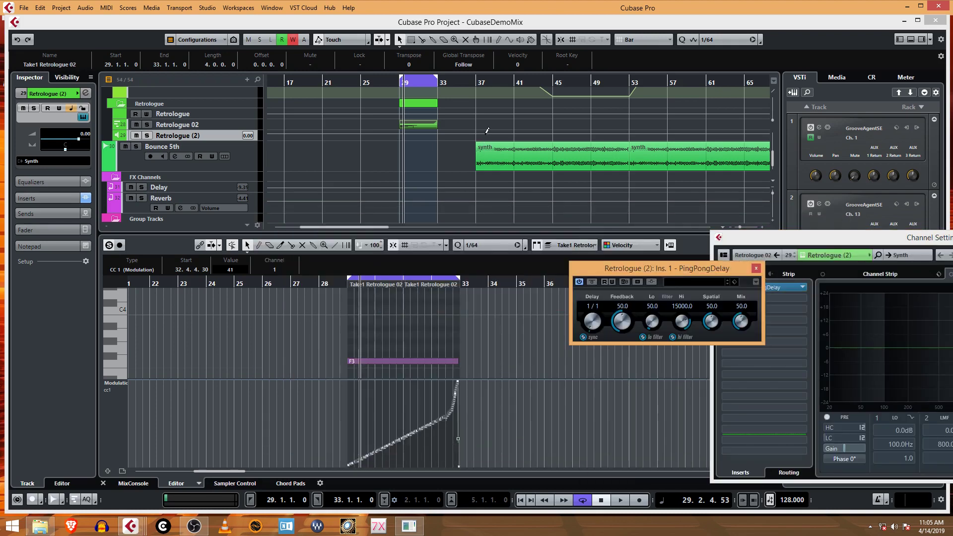
Step: Play the bar 29 to 33 loop from bar 30 with the drum tracks in view to audition the delay, and stop playback
{"action": "scroll", "coordinate": [487, 131], "scroll_direction": "up", "scroll_amount": 4}
{"action": "scroll", "coordinate": [456, 190], "scroll_direction": "up", "scroll_amount": 8}
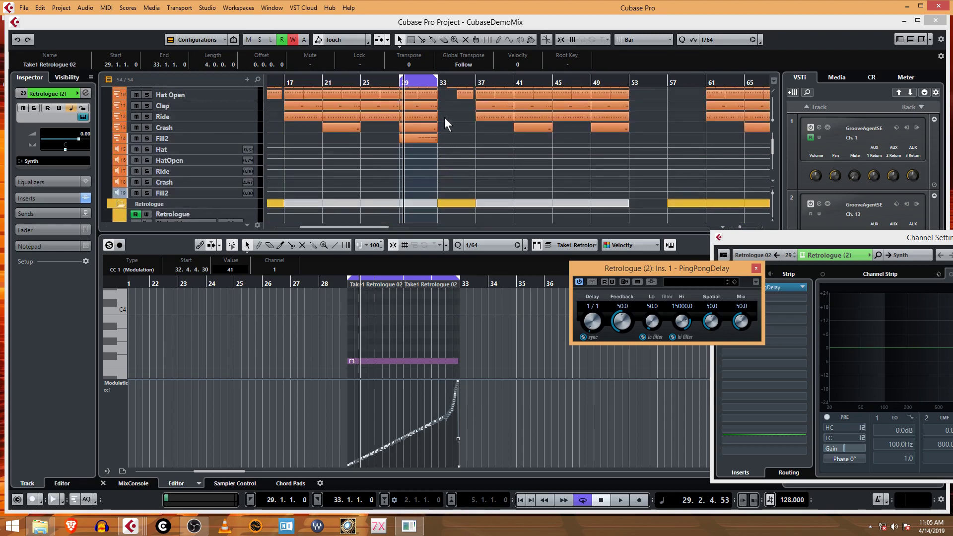
{"action": "left_click", "coordinate": [416, 83]}
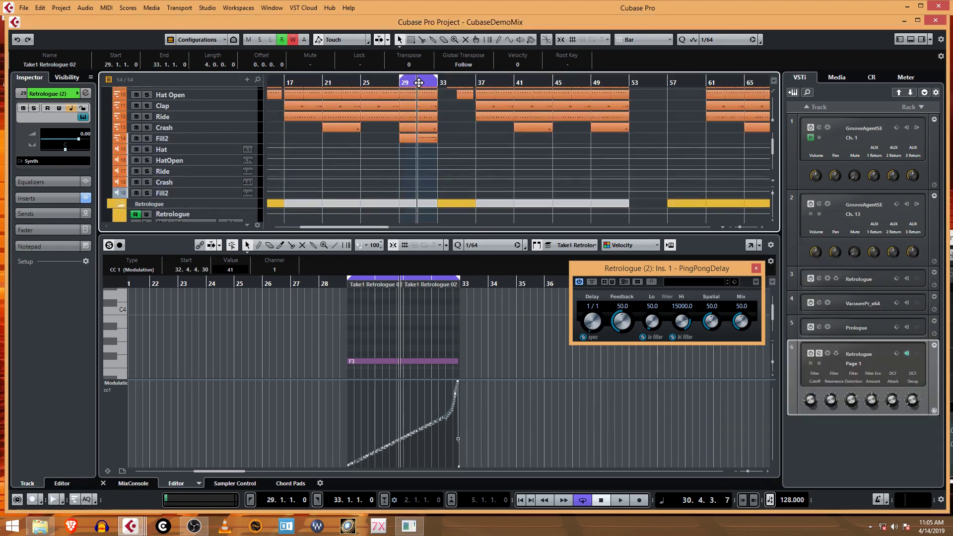
{"action": "key", "text": "space"}
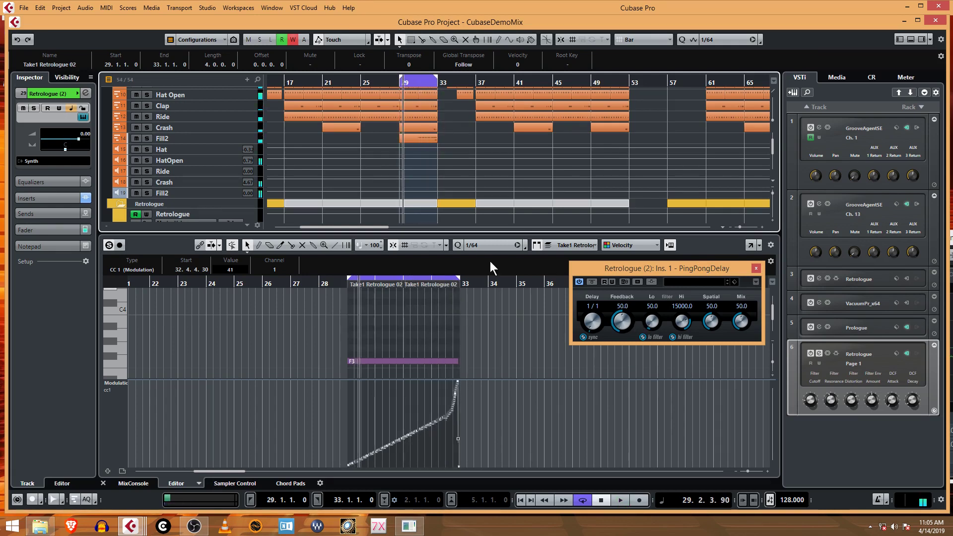
{"action": "key", "text": "space"}
Step: Set the PingPongDelay's delay time to 1/4 D and turn off cycle playback
{"action": "left_click", "coordinate": [598, 306]}
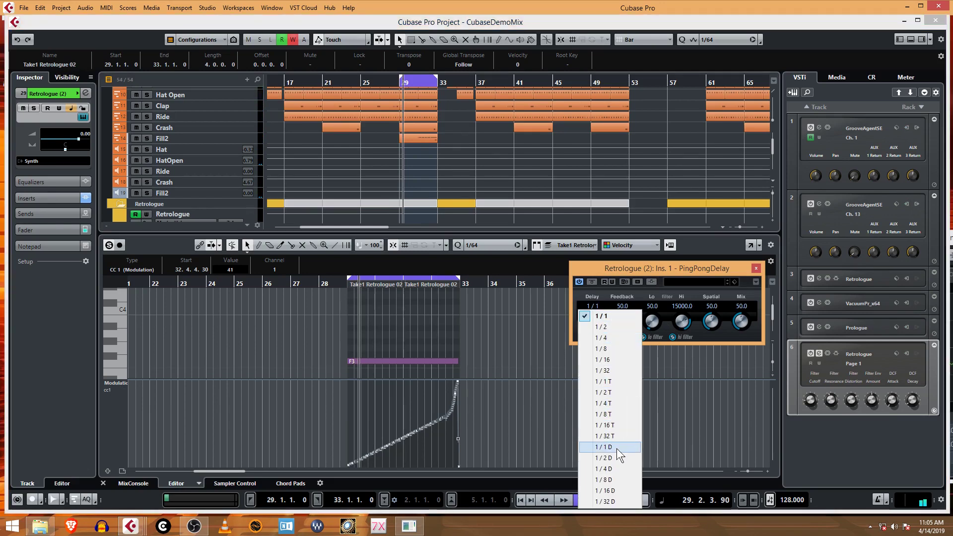
{"action": "left_click", "coordinate": [618, 467]}
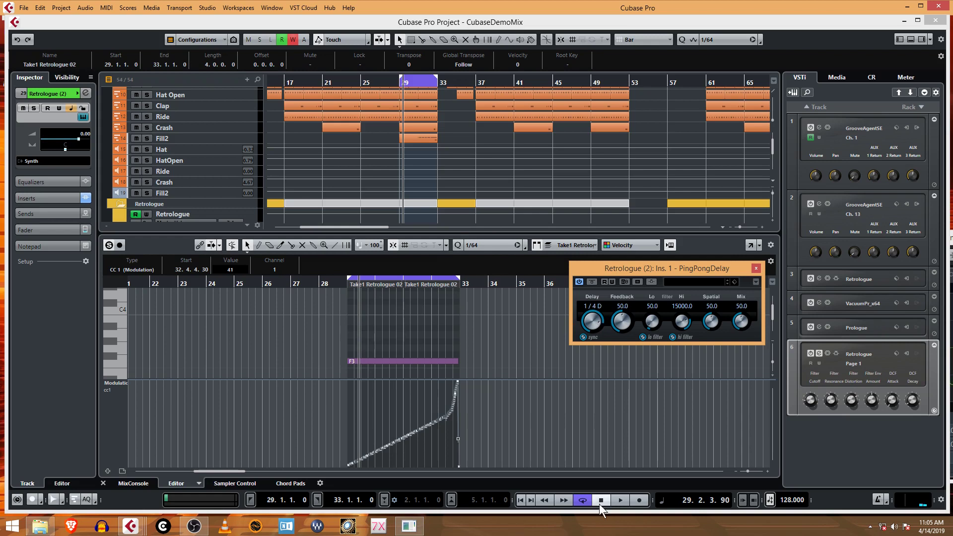
{"action": "left_click", "coordinate": [582, 502]}
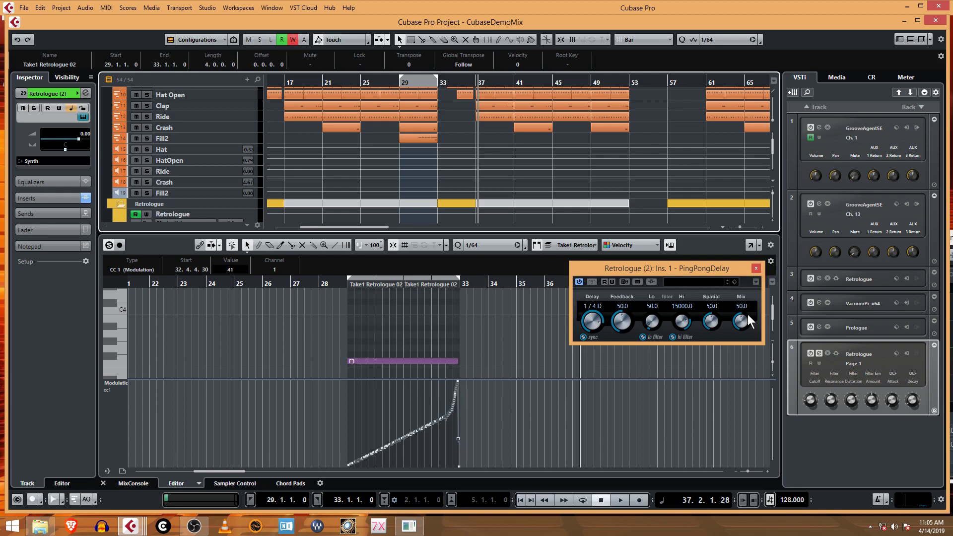
Step: Set the PingPongDelay's mix to 35.5, and close the plug-in window and the lower editor zone
{"action": "left_click_drag", "start_coordinate": [748, 315], "coordinate": [746, 330]}
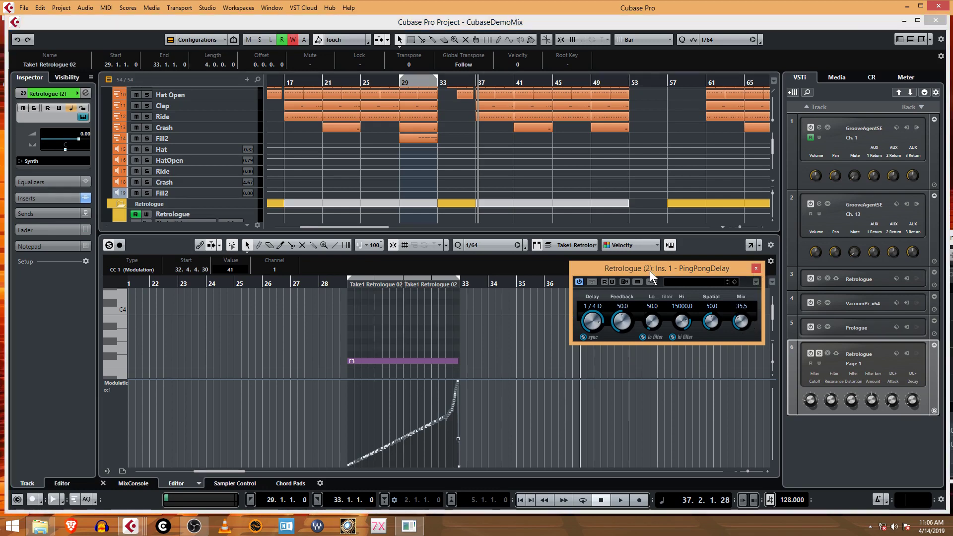
{"action": "left_click", "coordinate": [756, 268]}
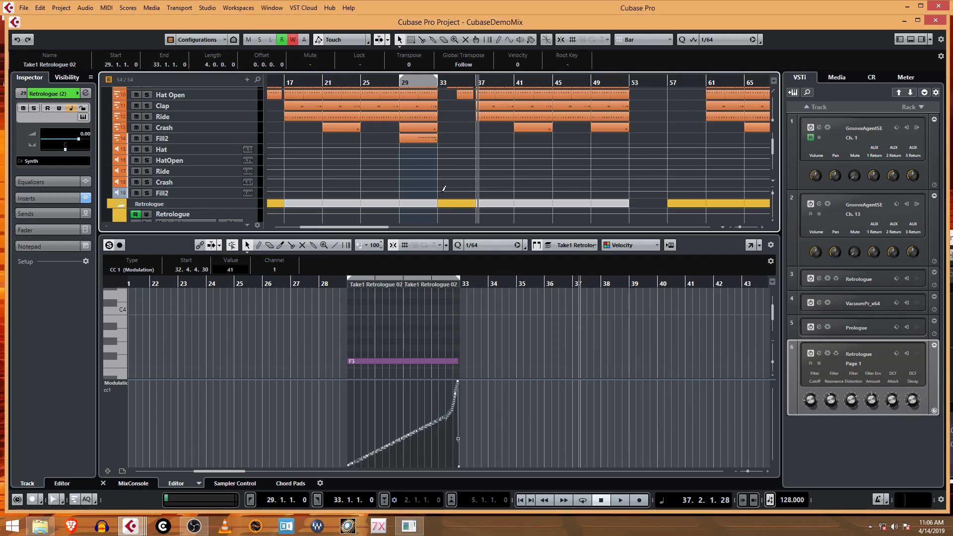
{"action": "scroll", "coordinate": [195, 161], "scroll_direction": "down", "scroll_amount": 2}
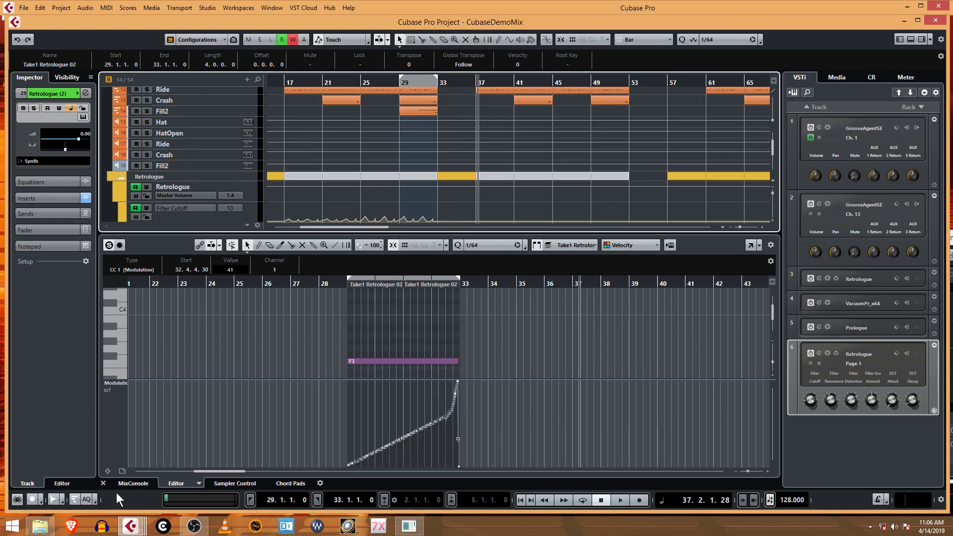
{"action": "left_click", "coordinate": [103, 484]}
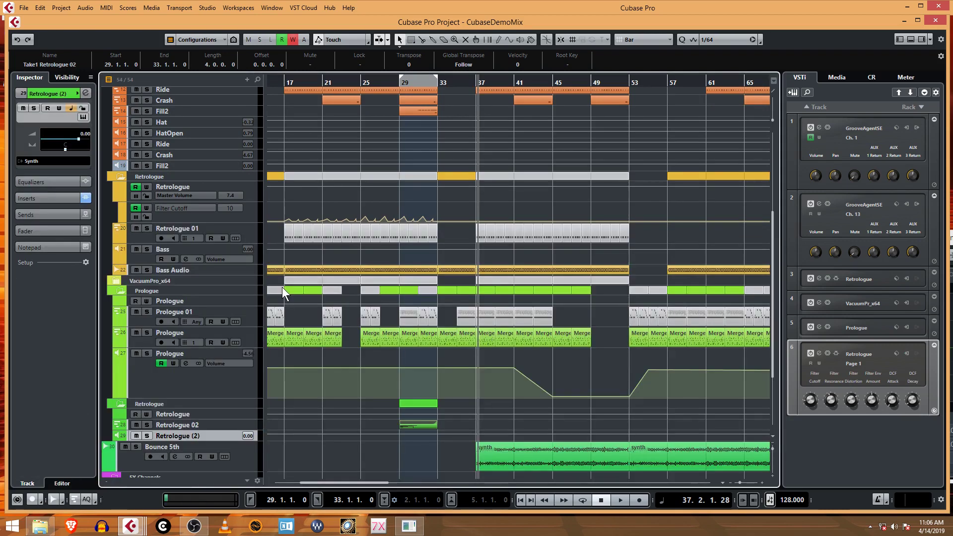
Step: Lower the Retrologue (2) channel's volume to -9.20 in the MixConsole and insert StereoEnhancer in its second insert slot
{"action": "key", "text": "F3"}
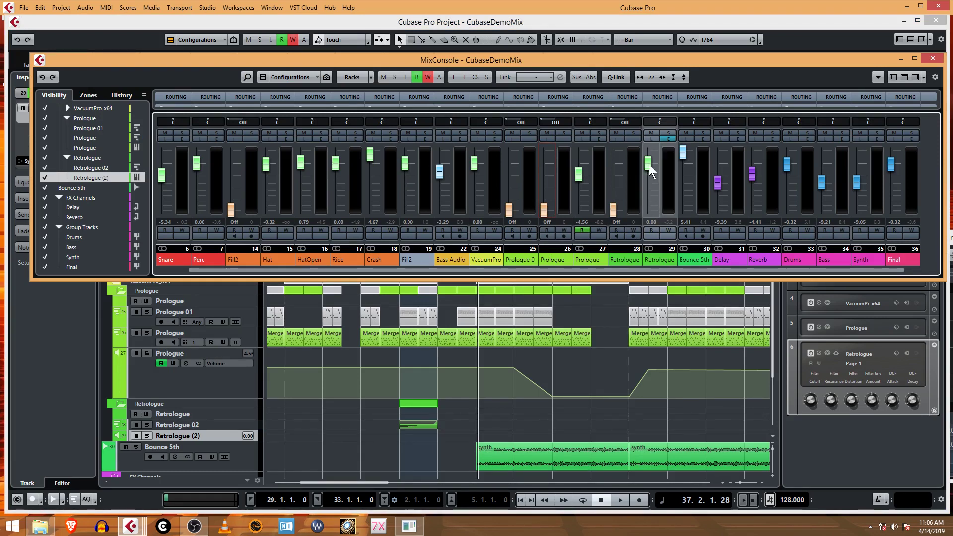
{"action": "left_click_drag", "start_coordinate": [649, 164], "coordinate": [651, 188]}
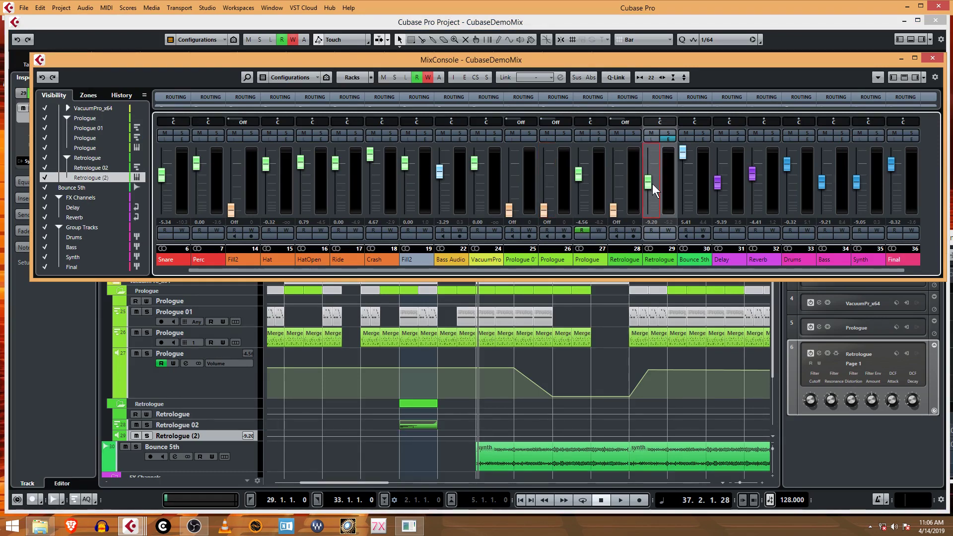
{"action": "left_click", "coordinate": [669, 139]}
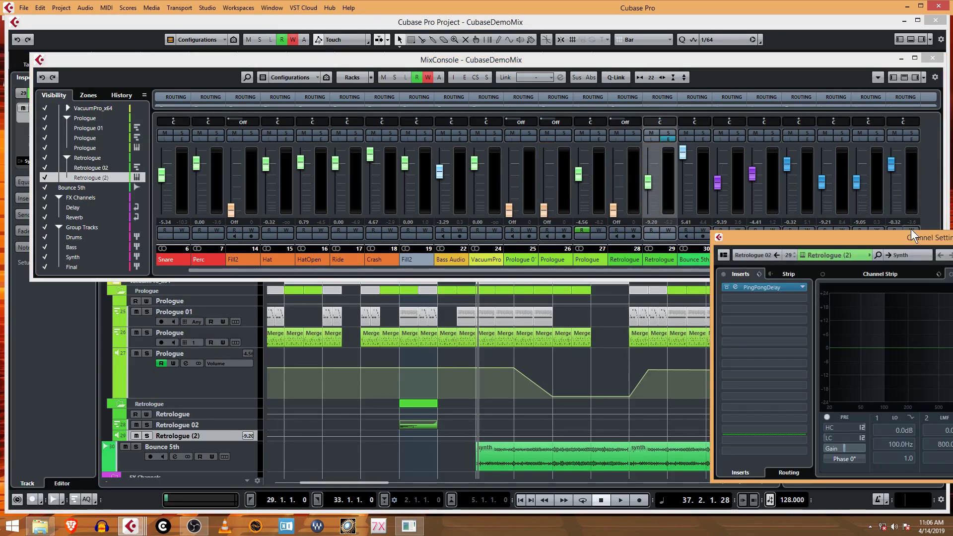
{"action": "left_click_drag", "start_coordinate": [800, 234], "coordinate": [438, 129]}
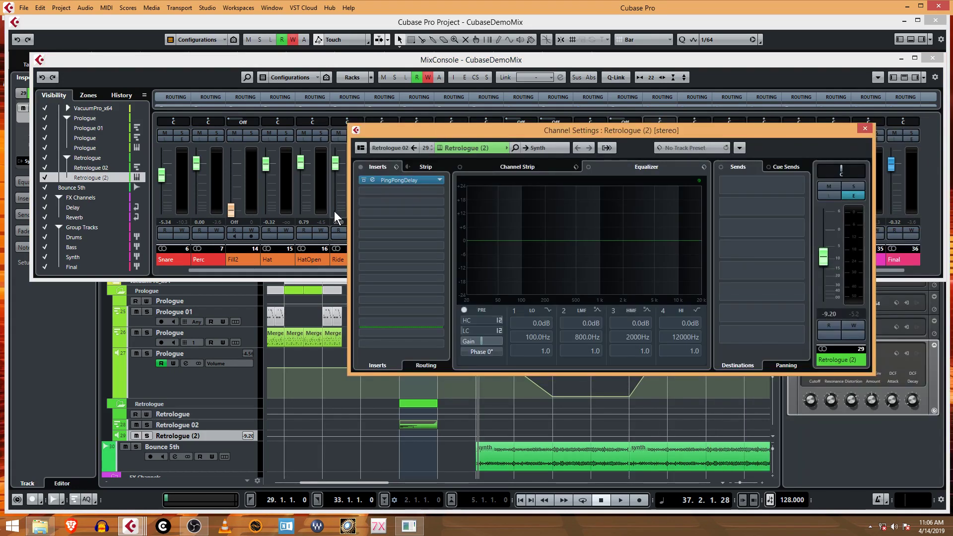
{"action": "left_click", "coordinate": [439, 192]}
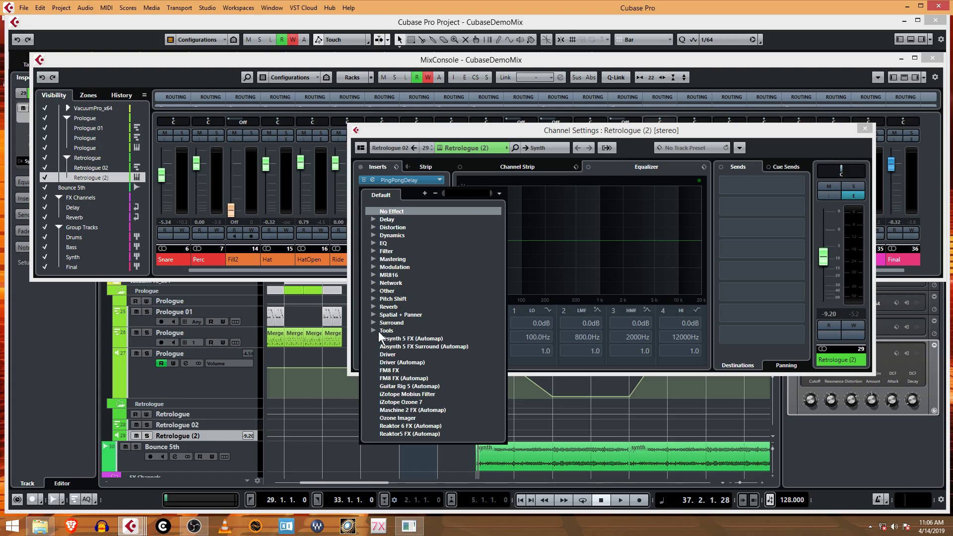
{"action": "left_click", "coordinate": [373, 318]}
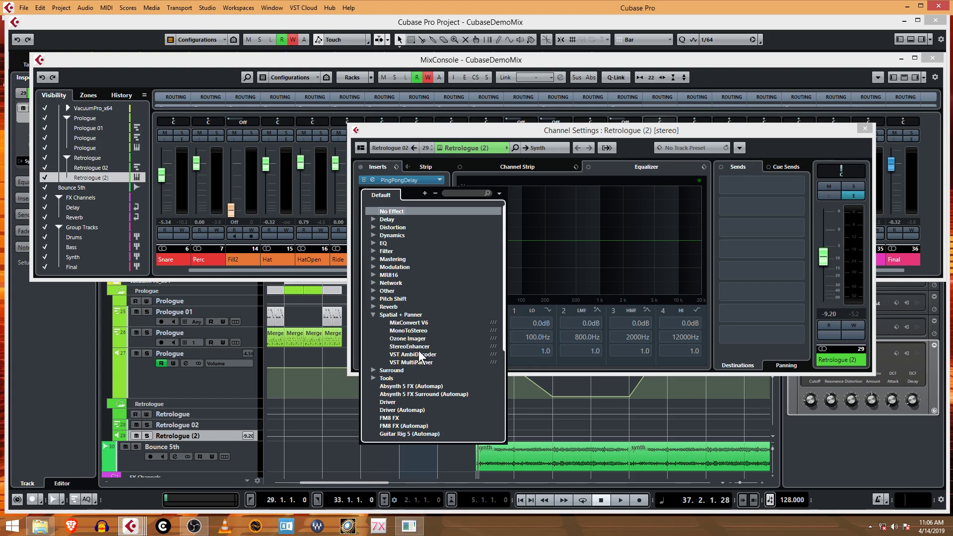
{"action": "left_click", "coordinate": [422, 346]}
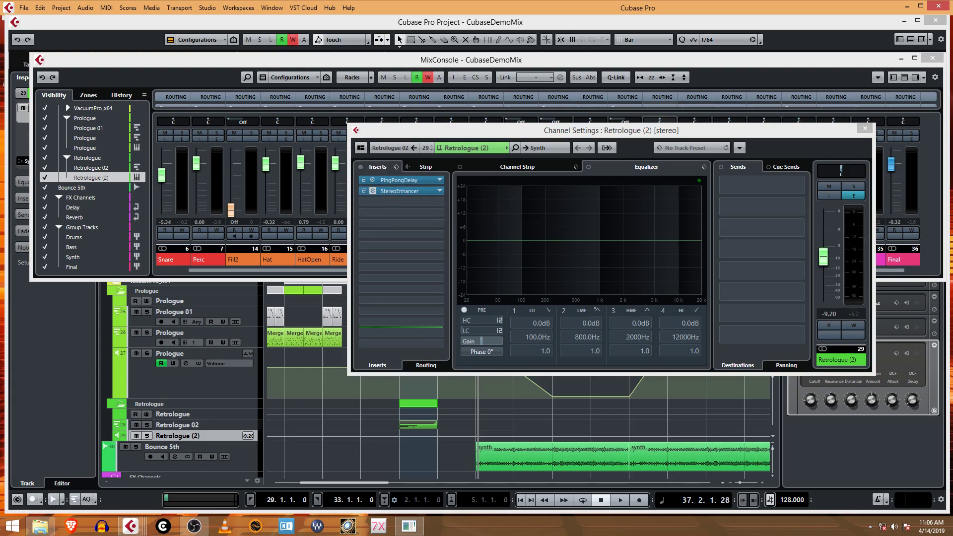
Step: Increase the StereoEnhancer's width, and close the plug-in and channel settings windows
{"action": "left_click_drag", "start_coordinate": [952, 288], "coordinate": [435, 335]}
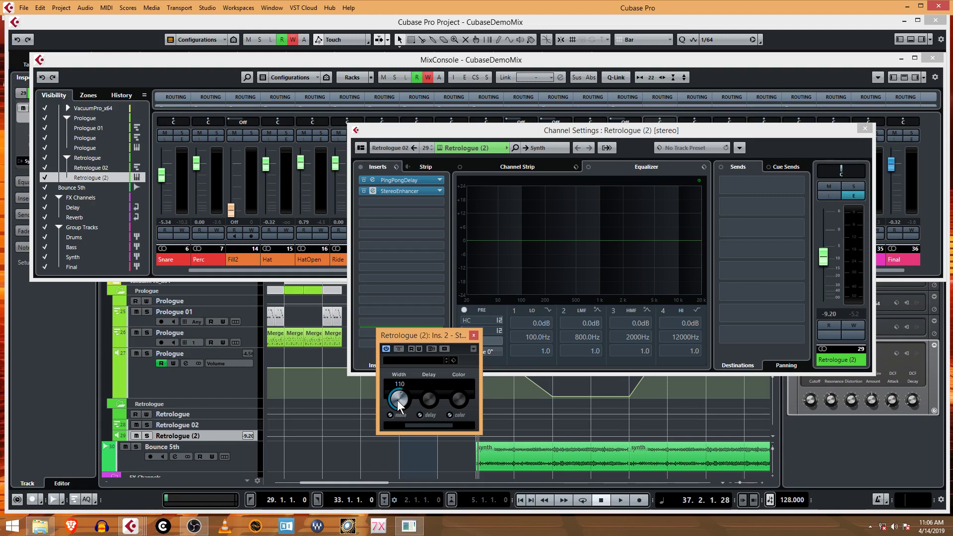
{"action": "left_click_drag", "start_coordinate": [398, 400], "coordinate": [403, 389]}
{"action": "left_click", "coordinate": [474, 335]}
{"action": "left_click", "coordinate": [865, 128]}
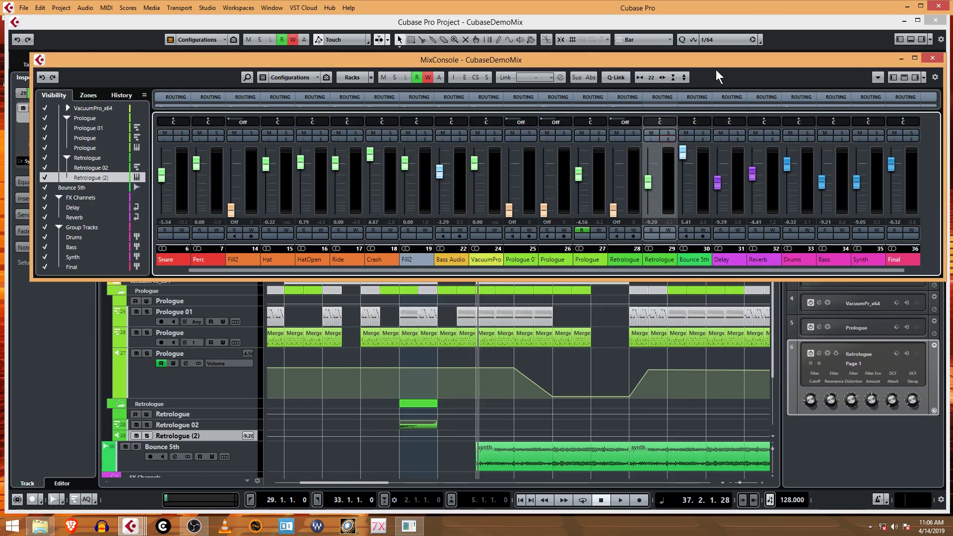
Step: Cut the Retrologue (2) channel's low EQ band to about -22.7 dB at 43.4 Hz, and return to the project window
{"action": "left_click_drag", "start_coordinate": [699, 202], "coordinate": [733, 264]}
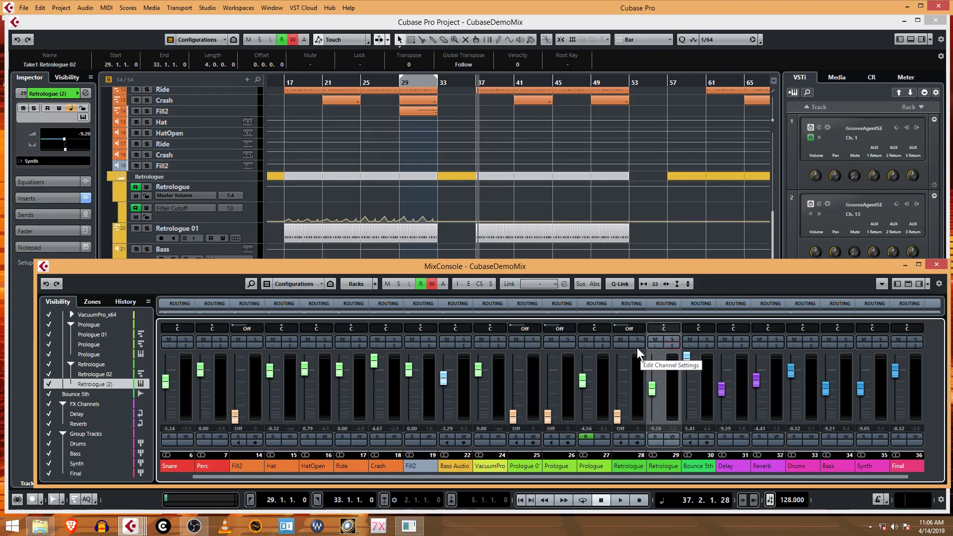
{"action": "left_click", "coordinate": [672, 345]}
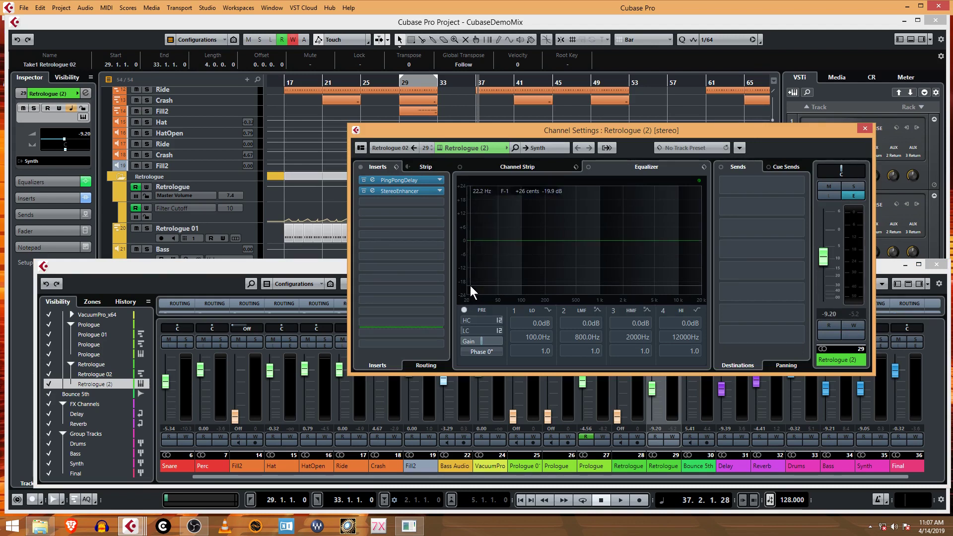
{"action": "left_click_drag", "start_coordinate": [470, 285], "coordinate": [493, 292]}
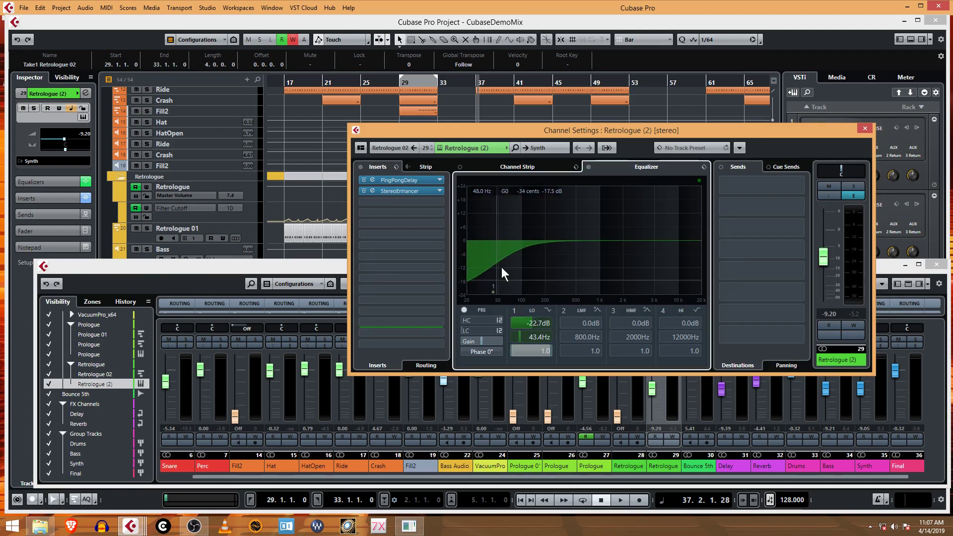
{"action": "left_click", "coordinate": [796, 54]}
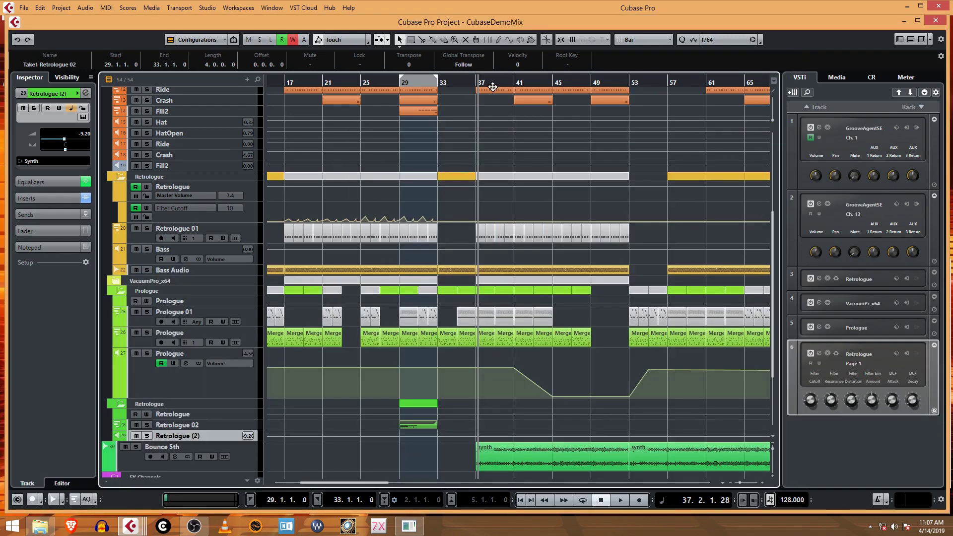
Step: Play the arrangement from bar 29 into bar 35 to audition the processed noise sweep, and stop playback
{"action": "left_click", "coordinate": [403, 82]}
{"action": "key", "text": "space"}
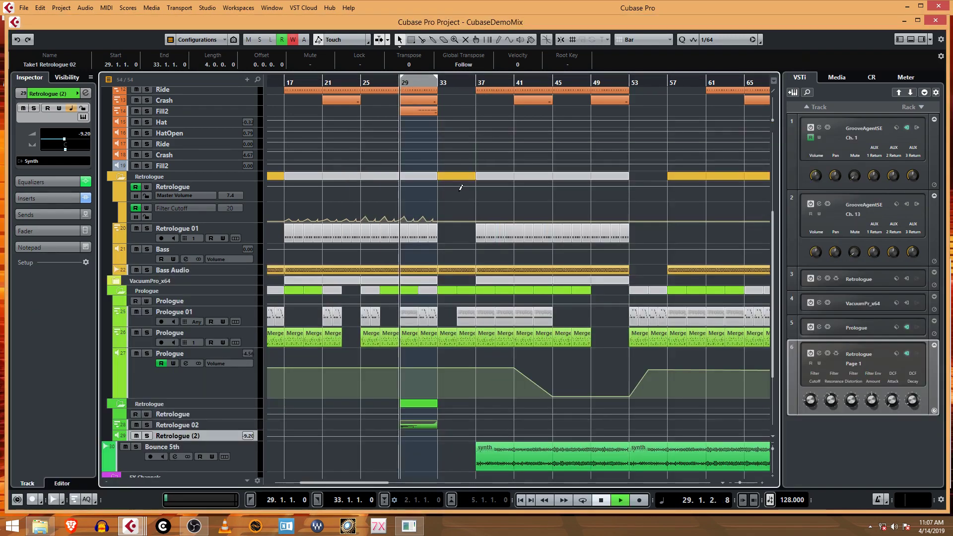
{"action": "scroll", "coordinate": [475, 261], "scroll_direction": "down", "scroll_amount": 4}
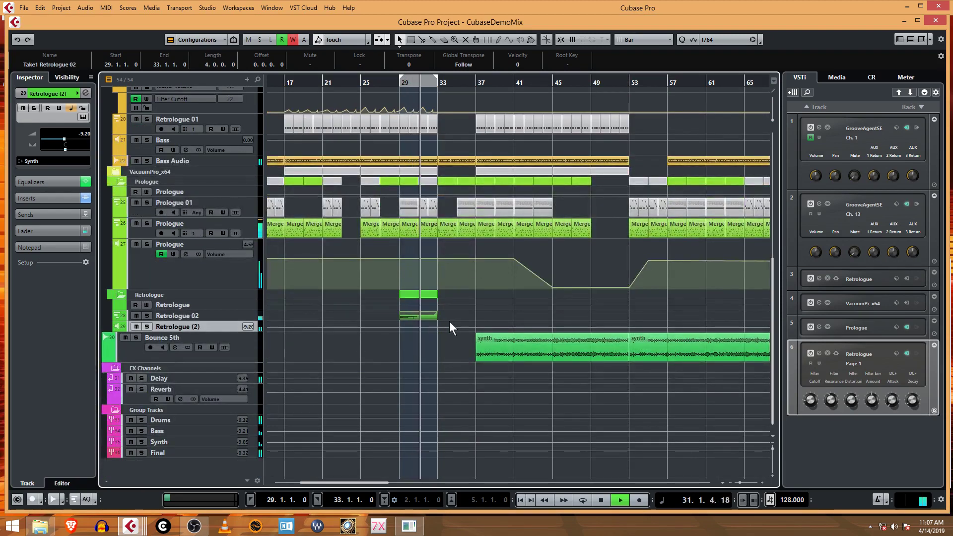
{"action": "scroll", "coordinate": [482, 323], "scroll_direction": "up", "scroll_amount": 3}
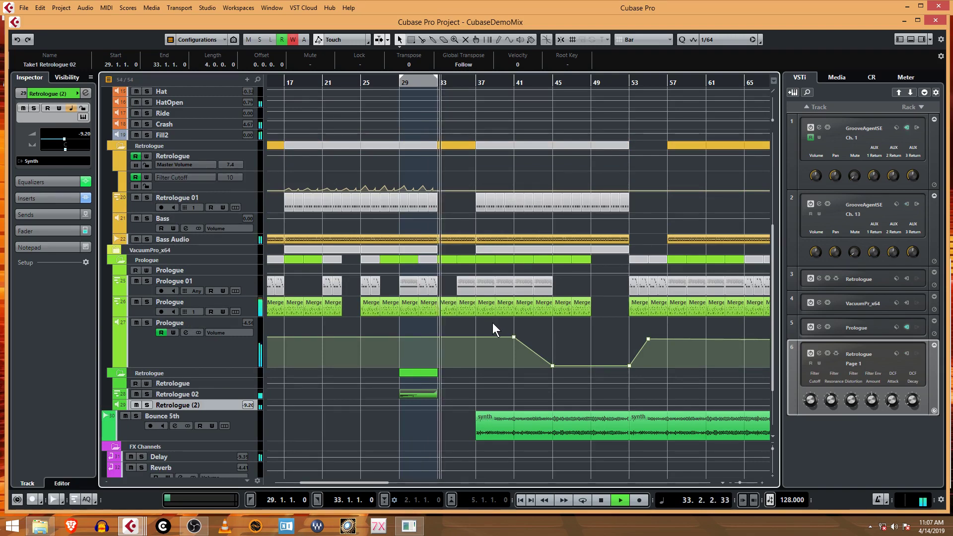
{"action": "scroll", "coordinate": [516, 307], "scroll_direction": "up", "scroll_amount": 3}
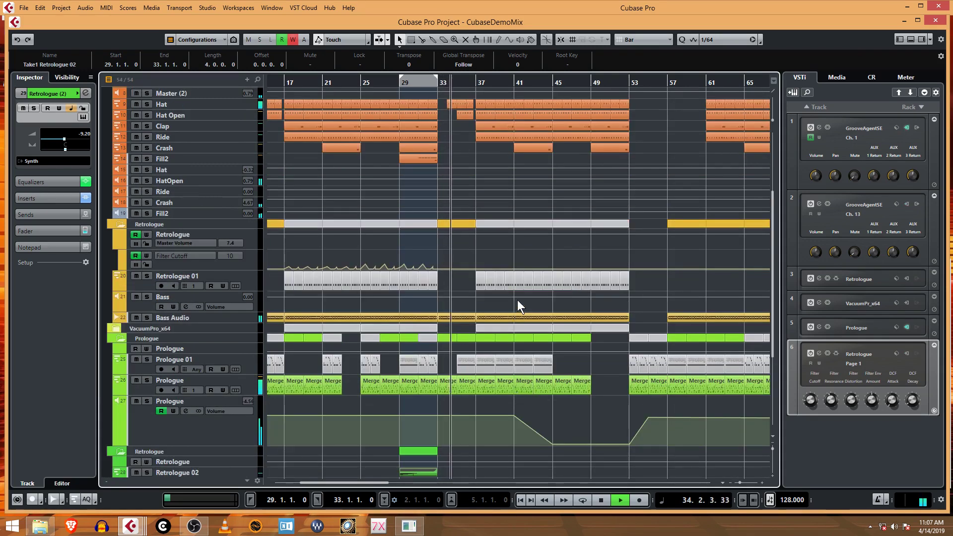
{"action": "scroll", "coordinate": [529, 316], "scroll_direction": "up", "scroll_amount": 3}
{"action": "scroll", "coordinate": [530, 314], "scroll_direction": "down", "scroll_amount": 4}
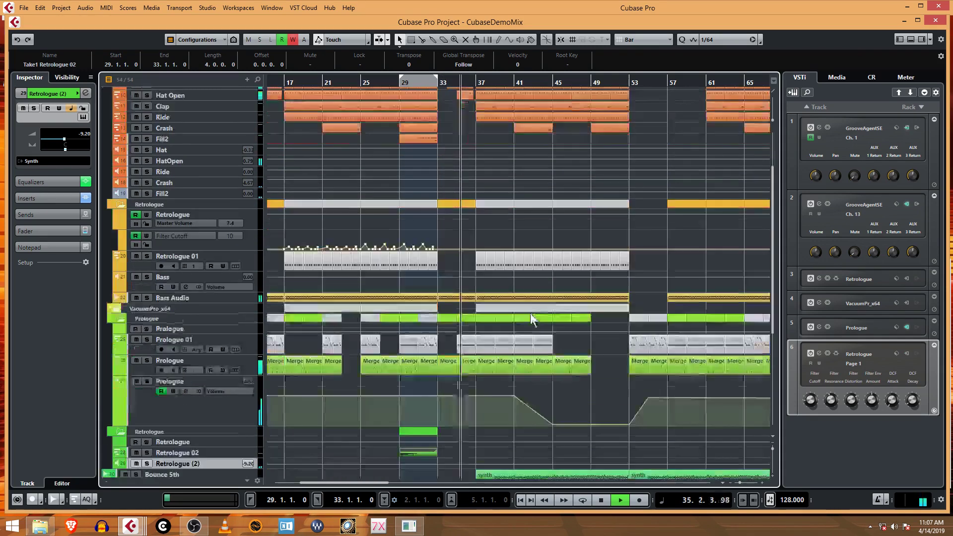
{"action": "key", "text": "space"}
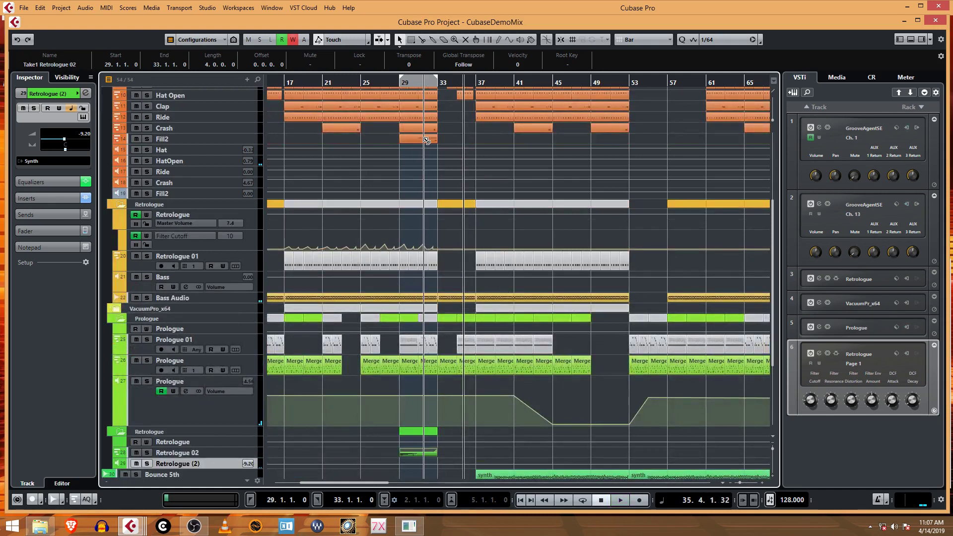
Step: Copy the Fill2 and Retrologue 02 parts from bar 29 to bar 49
{"action": "left_click_drag", "start_coordinate": [425, 139], "coordinate": [616, 141]}
{"action": "key", "text": "Delete"}
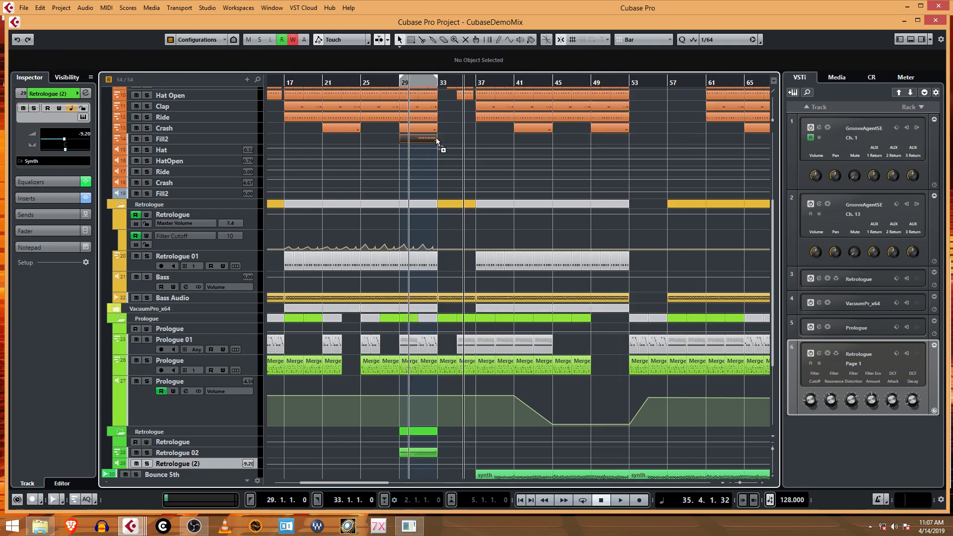
{"action": "left_click_drag", "start_coordinate": [435, 139], "coordinate": [614, 144]}
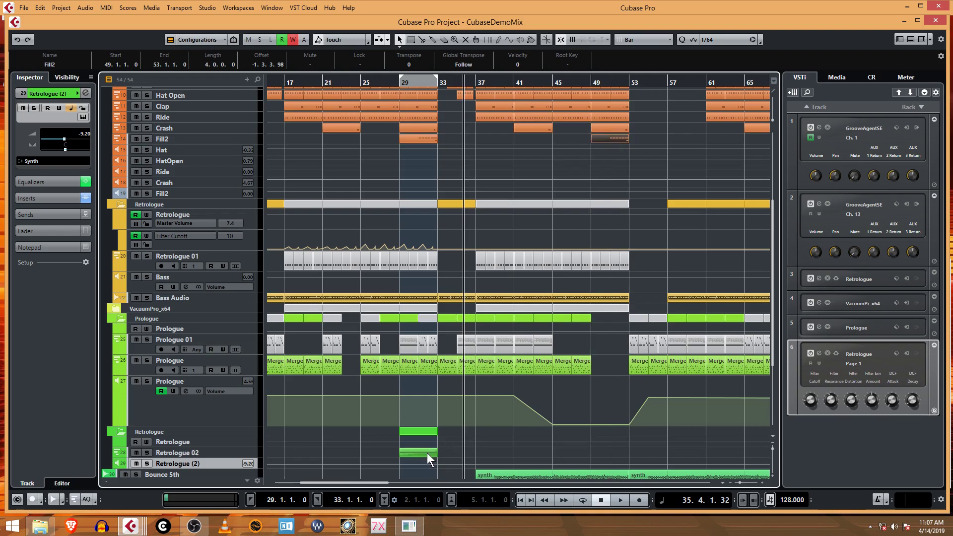
{"action": "left_click_drag", "start_coordinate": [429, 454], "coordinate": [612, 455]}
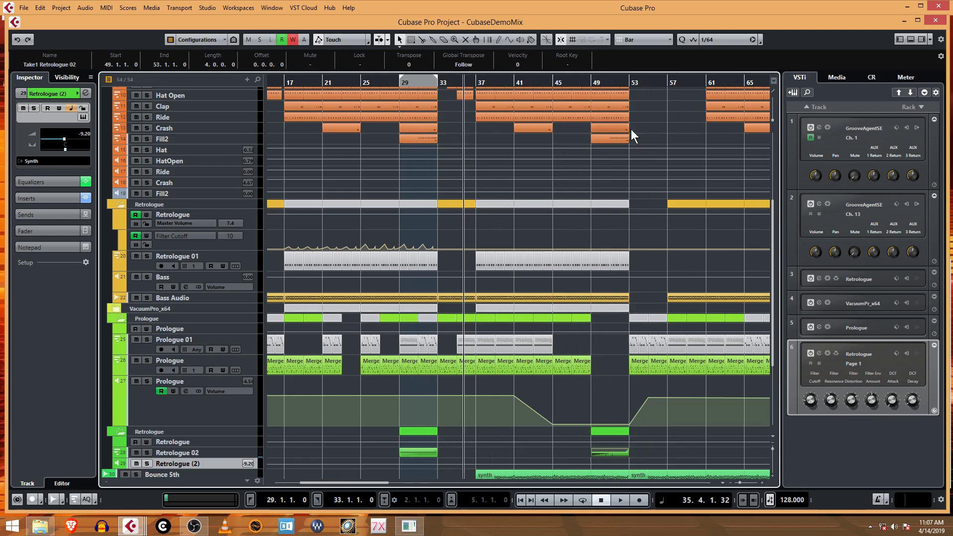
Step: Play from bar 49 while raising the Retrologue (2) track volume to -2.90, and stop playback
{"action": "scroll", "coordinate": [663, 129], "scroll_direction": "up", "scroll_amount": 5}
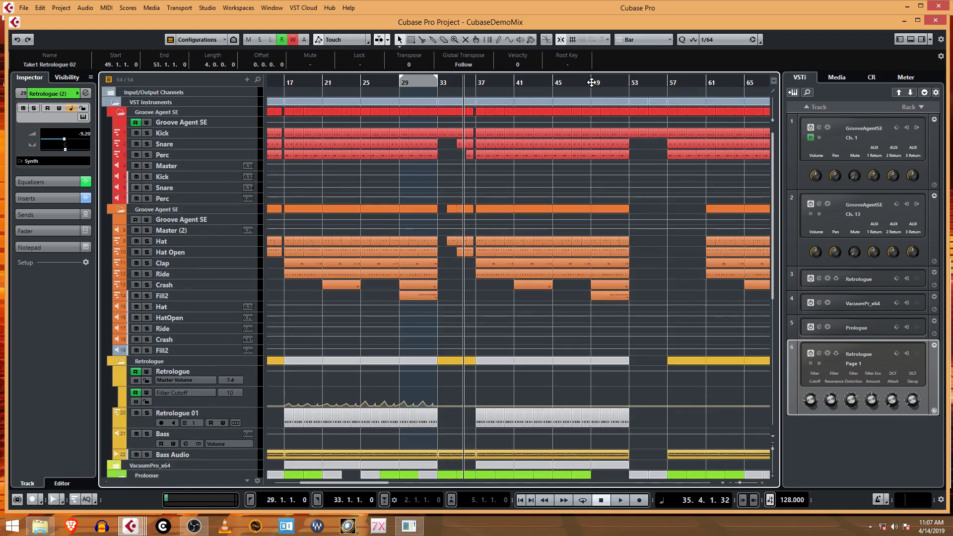
{"action": "key", "text": "l"}
{"action": "key", "text": "space"}
{"action": "scroll", "coordinate": [664, 288], "scroll_direction": "down", "scroll_amount": 5}
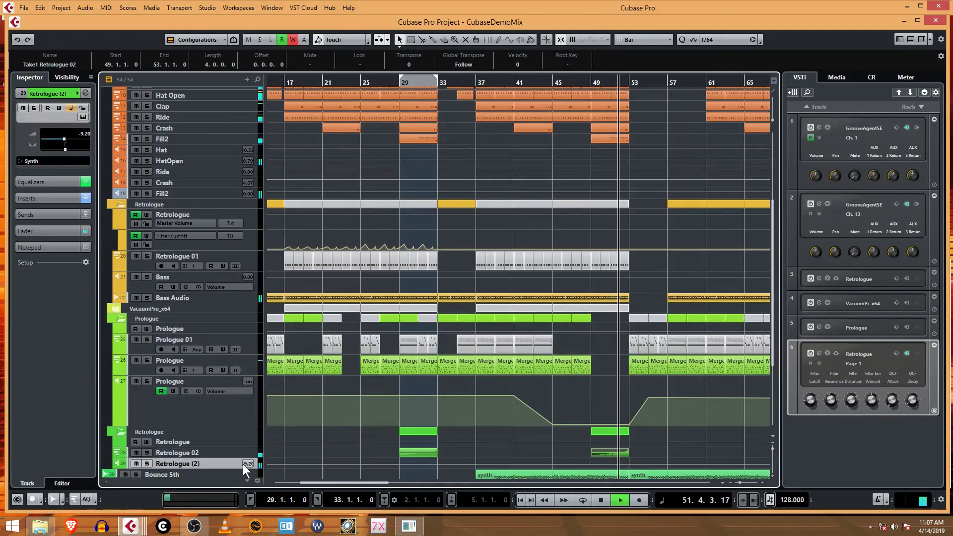
{"action": "left_click_drag", "start_coordinate": [247, 463], "coordinate": [305, 441]}
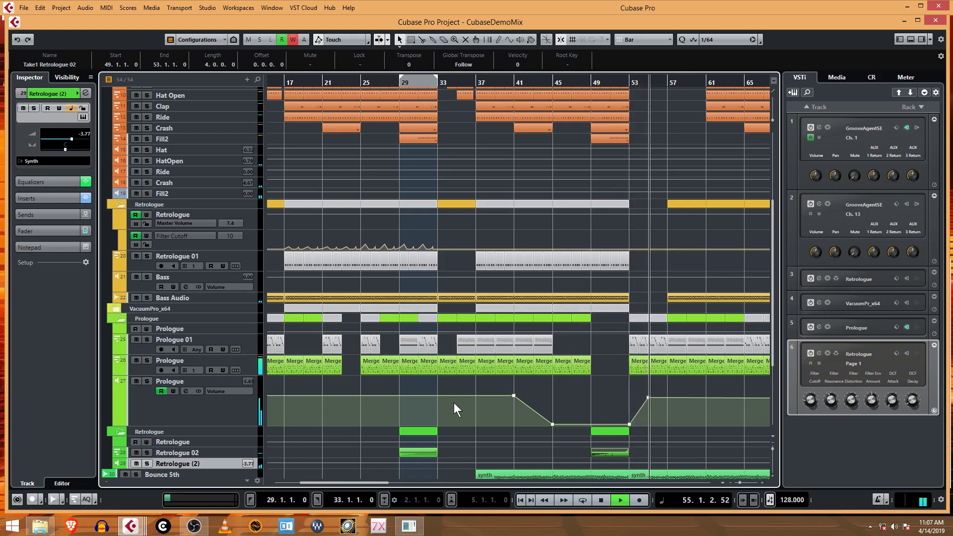
{"action": "left_click", "coordinate": [591, 80]}
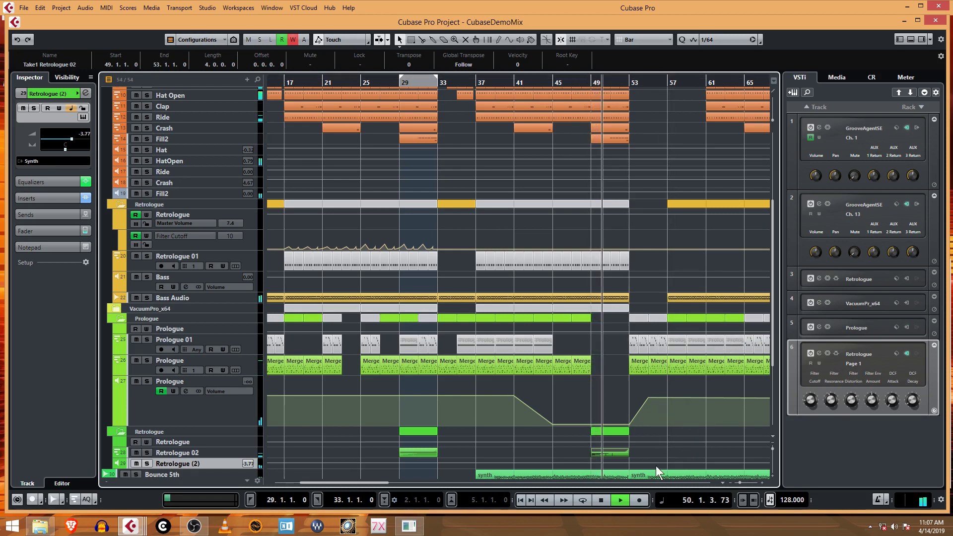
{"action": "left_click_drag", "start_coordinate": [252, 465], "coordinate": [263, 461]}
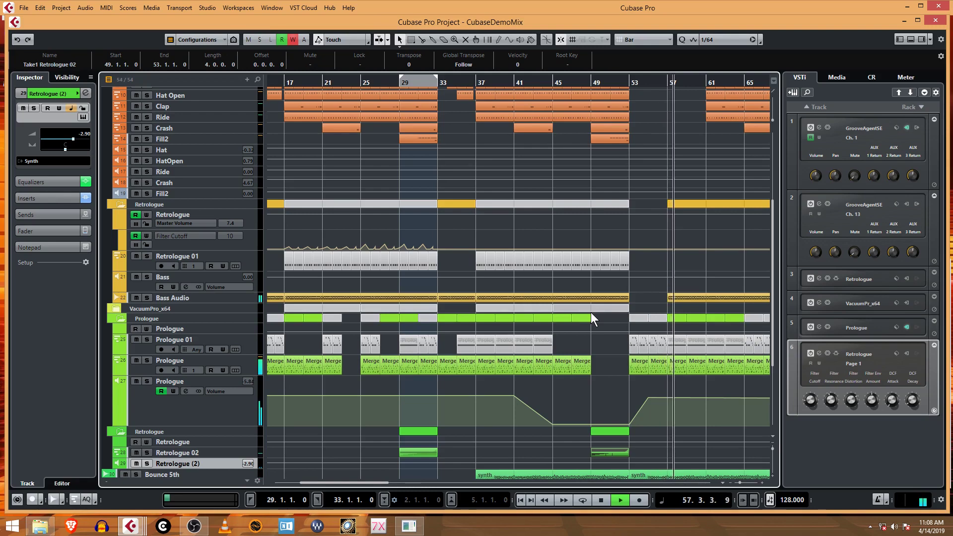
{"action": "key", "text": "space"}
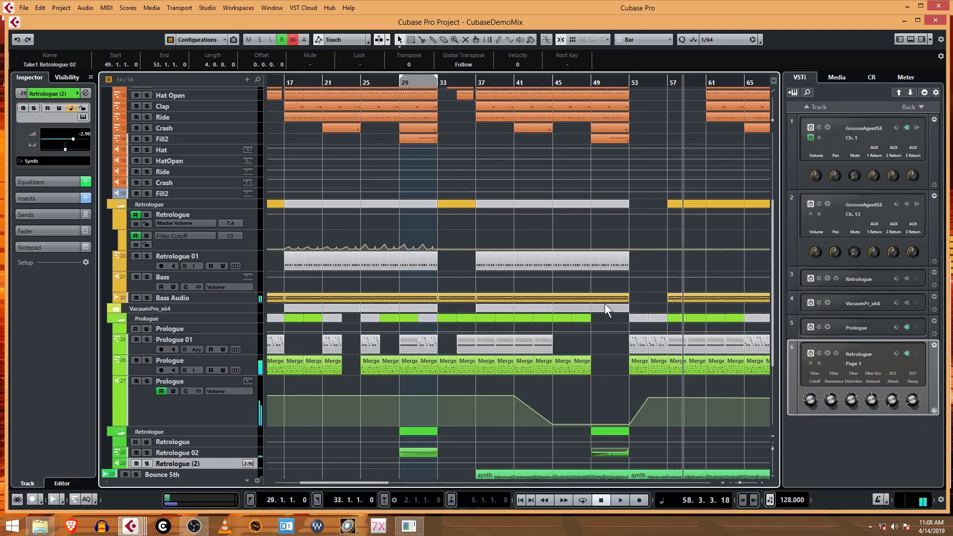
Step: Copy the Retrologue 02 and Fill2 parts from bar 49 to bar 65
{"action": "scroll", "coordinate": [610, 246], "scroll_direction": "up", "scroll_amount": 5}
{"action": "scroll", "coordinate": [635, 244], "scroll_direction": "down", "scroll_amount": 8}
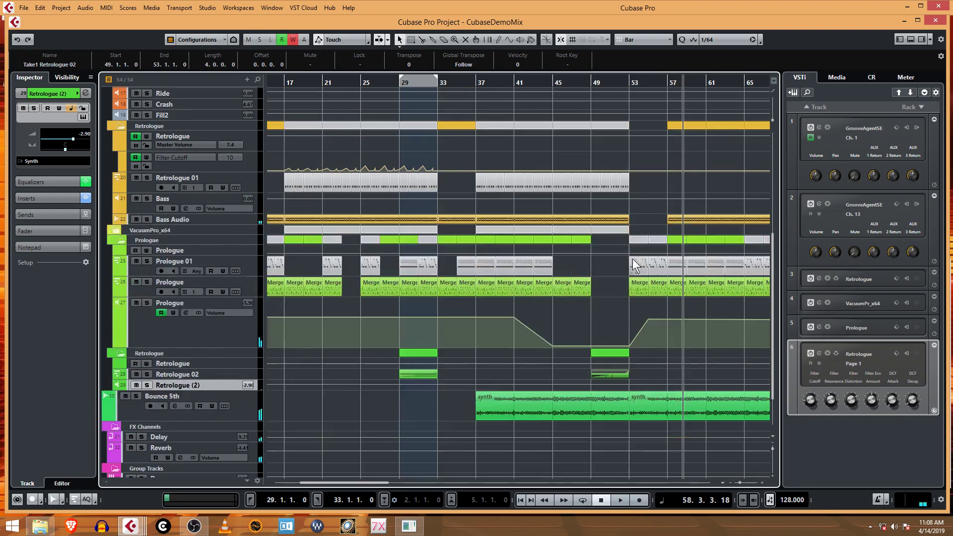
{"action": "scroll", "coordinate": [635, 256], "scroll_direction": "up", "scroll_amount": 5}
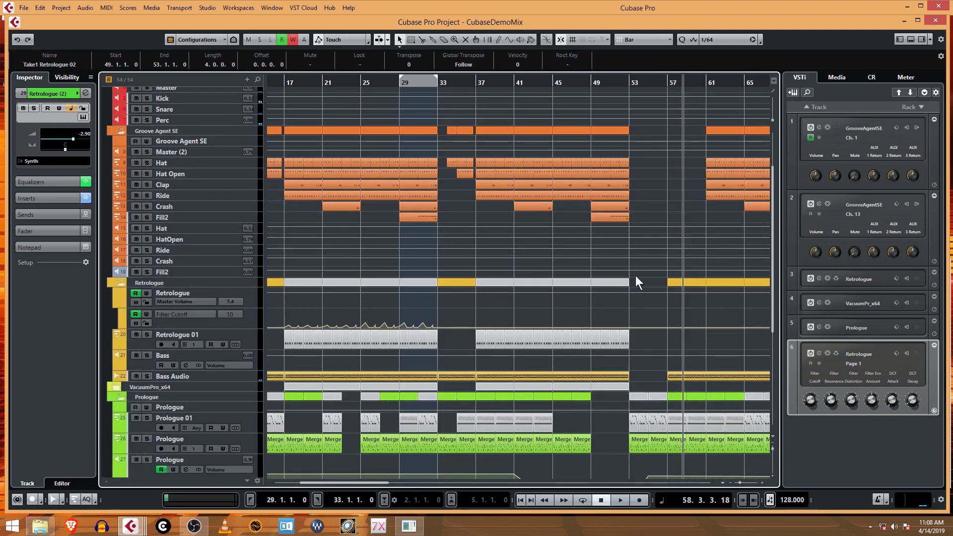
{"action": "scroll", "coordinate": [636, 277], "scroll_direction": "down", "scroll_amount": 5}
{"action": "scroll", "coordinate": [656, 376], "scroll_direction": "right", "scroll_amount": 6}
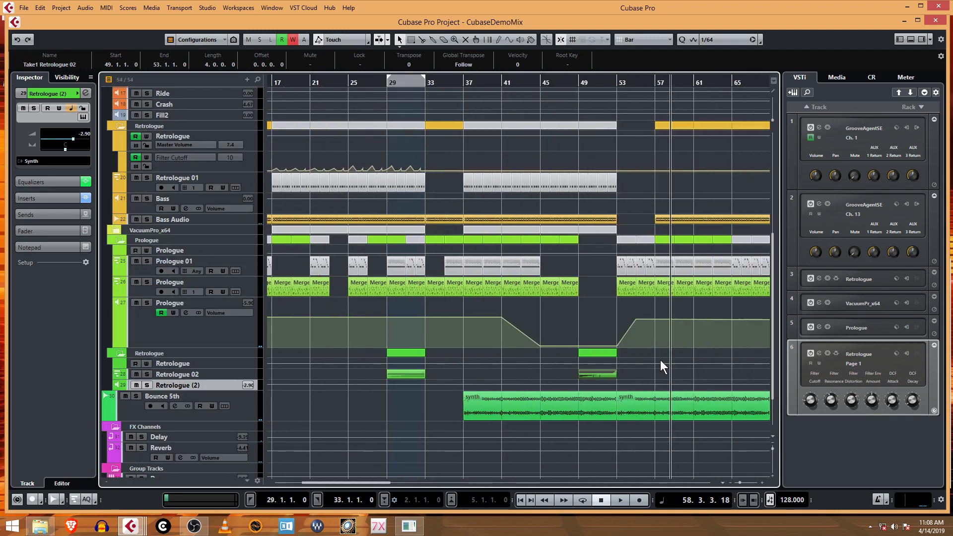
{"action": "left_click_drag", "start_coordinate": [464, 378], "coordinate": [615, 379]}
{"action": "scroll", "coordinate": [638, 343], "scroll_direction": "up", "scroll_amount": 8}
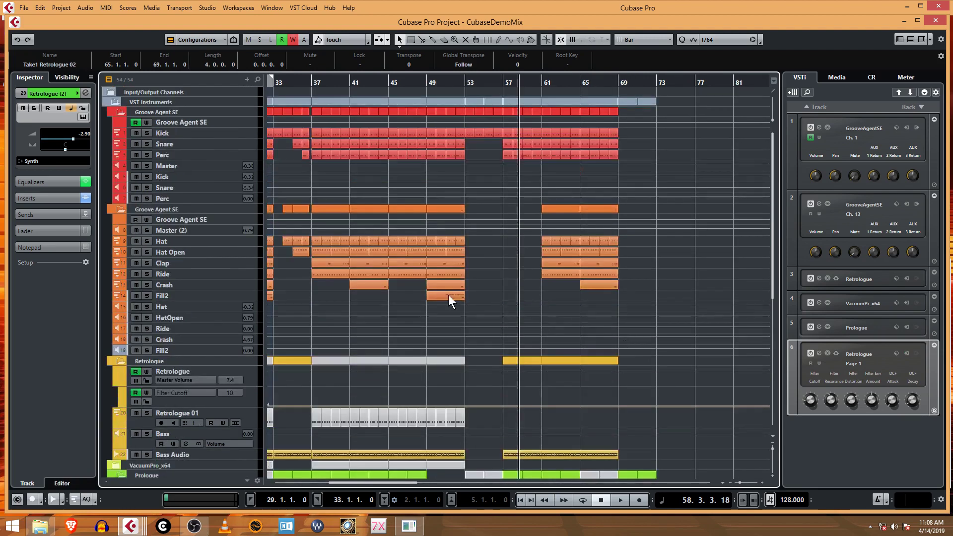
{"action": "left_click_drag", "start_coordinate": [448, 295], "coordinate": [601, 298]}
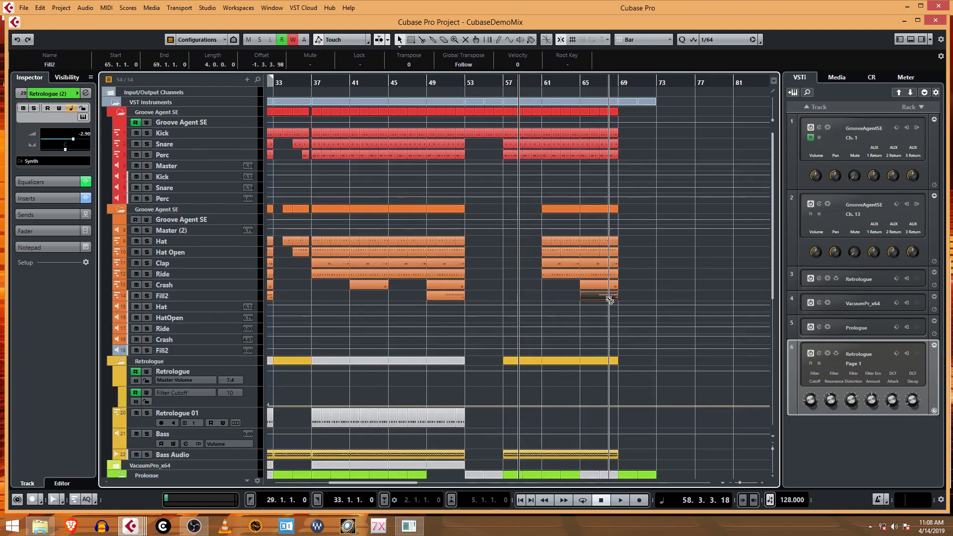
Step: Play from bar 65 past the end of the arrangement, examining how the drums, bass and synth tracks finish
{"action": "left_click", "coordinate": [581, 88]}
{"action": "key", "text": "space"}
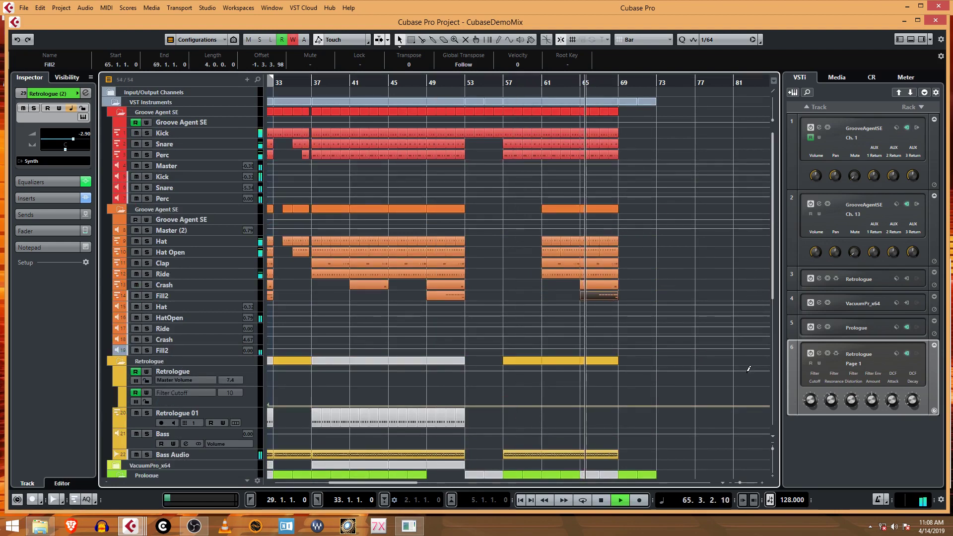
{"action": "scroll", "coordinate": [741, 368], "scroll_direction": "down", "scroll_amount": 5}
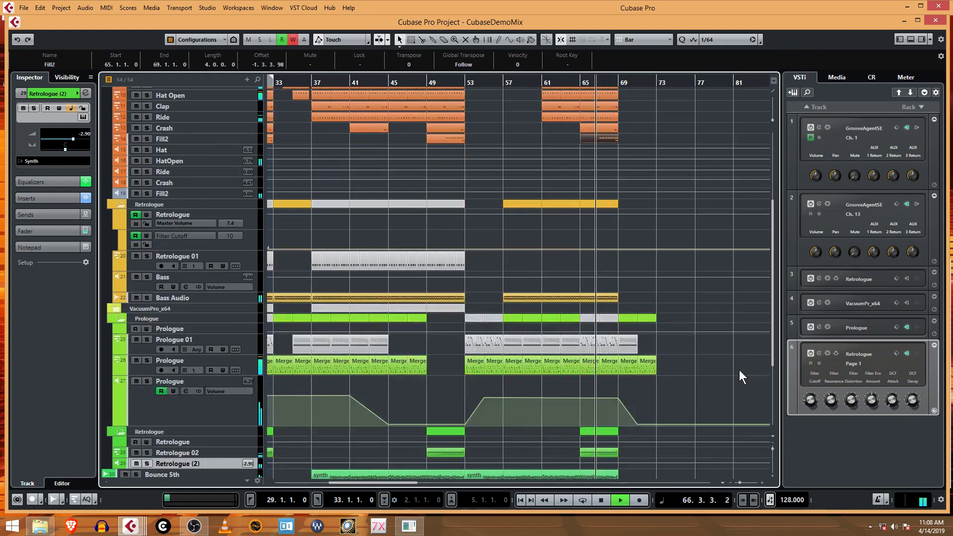
{"action": "scroll", "coordinate": [735, 370], "scroll_direction": "down", "scroll_amount": 4}
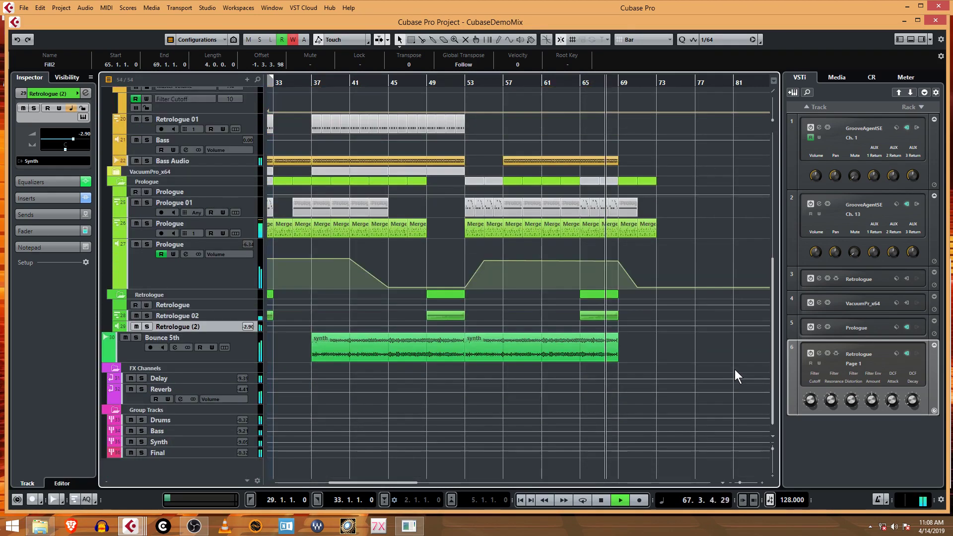
{"action": "scroll", "coordinate": [735, 376], "scroll_direction": "up", "scroll_amount": 7}
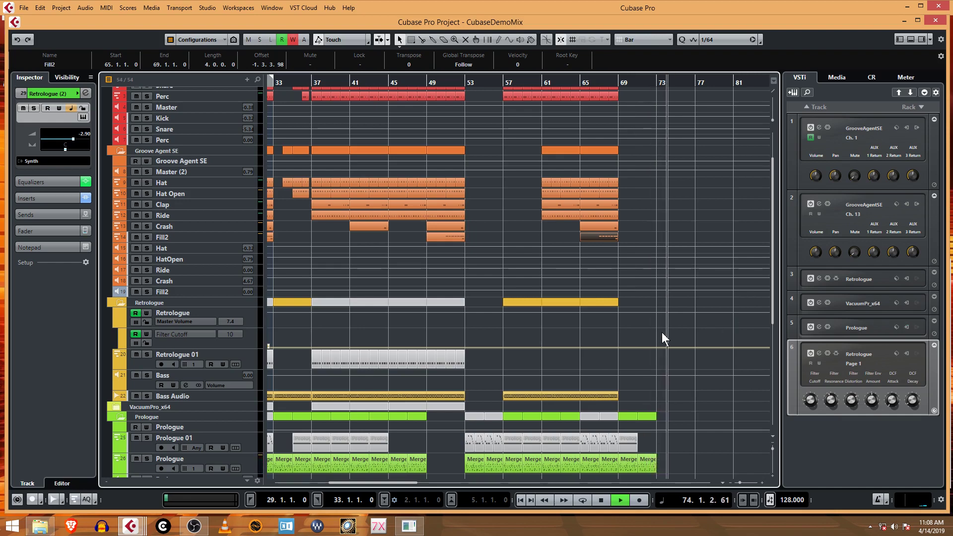
{"action": "scroll", "coordinate": [661, 257], "scroll_direction": "up", "scroll_amount": 3}
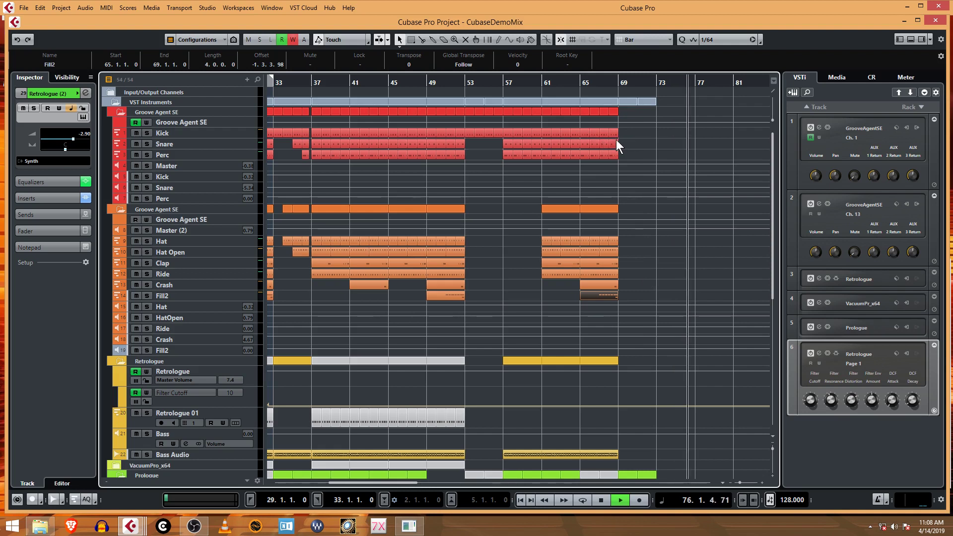
Step: Stop playback and copy the four Kick parts from bars 65–69 to bar 69
{"action": "left_click_drag", "start_coordinate": [610, 134], "coordinate": [584, 135]}
{"action": "key", "text": "space"}
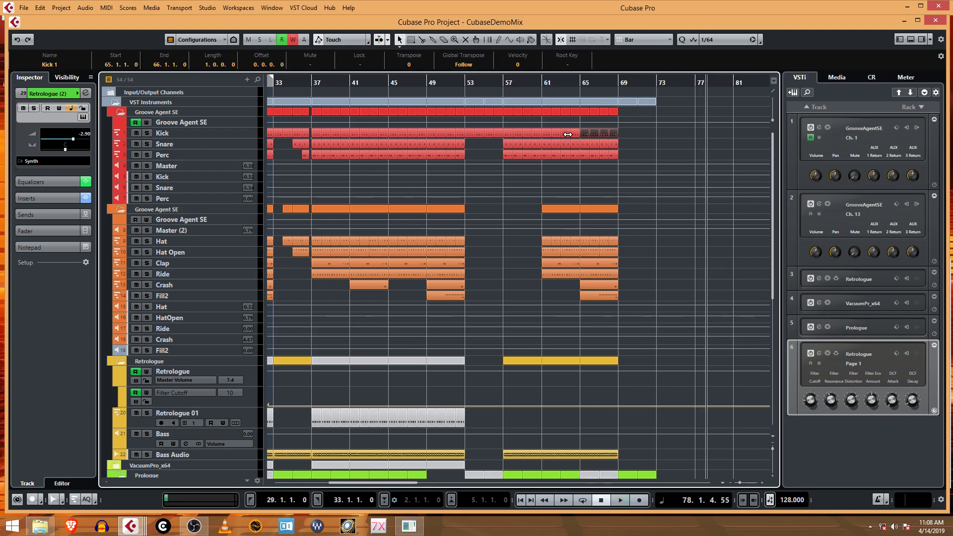
{"action": "left_click_drag", "start_coordinate": [587, 133], "coordinate": [624, 133]}
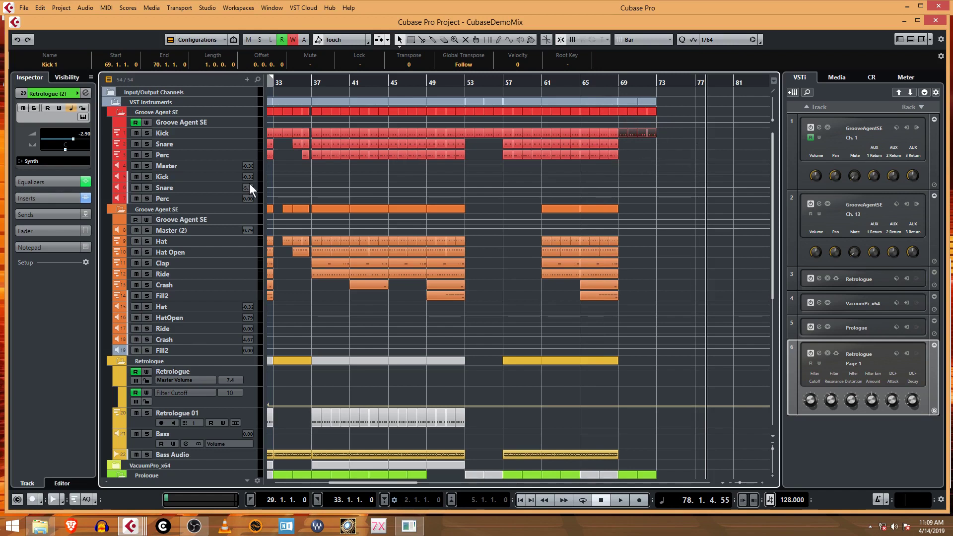
Step: Inspect the sends of the Kick channel in the first Groove Agent SE folder
{"action": "left_click", "coordinate": [216, 180]}
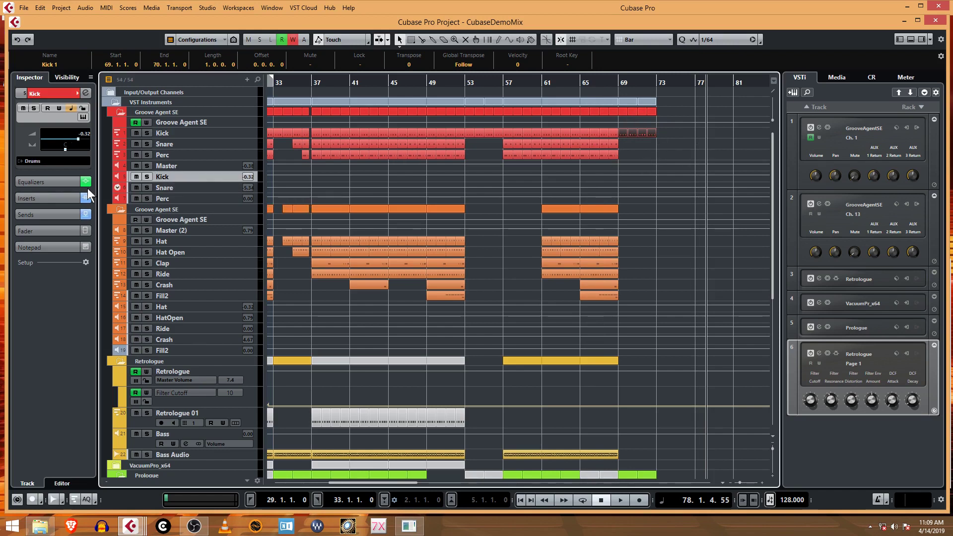
{"action": "left_click", "coordinate": [49, 213]}
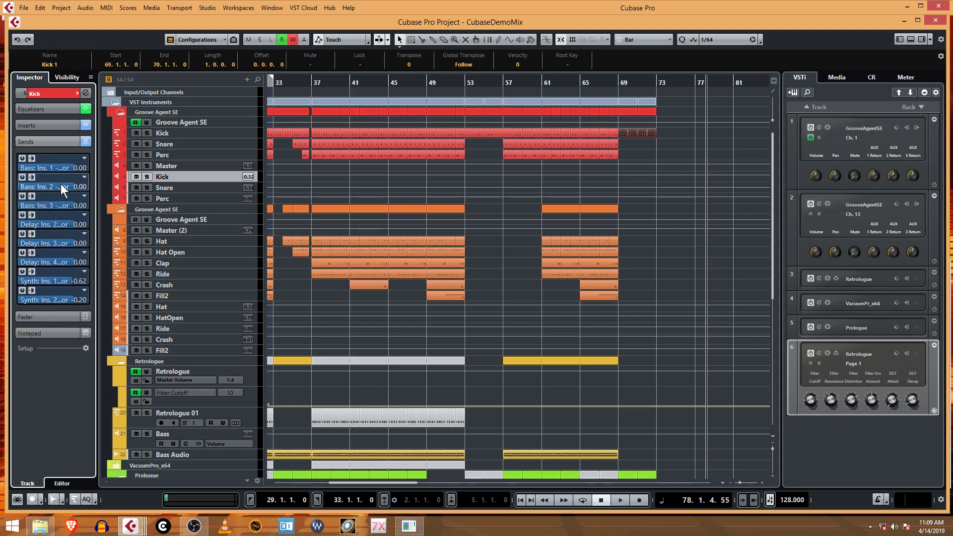
{"action": "left_click", "coordinate": [73, 141]}
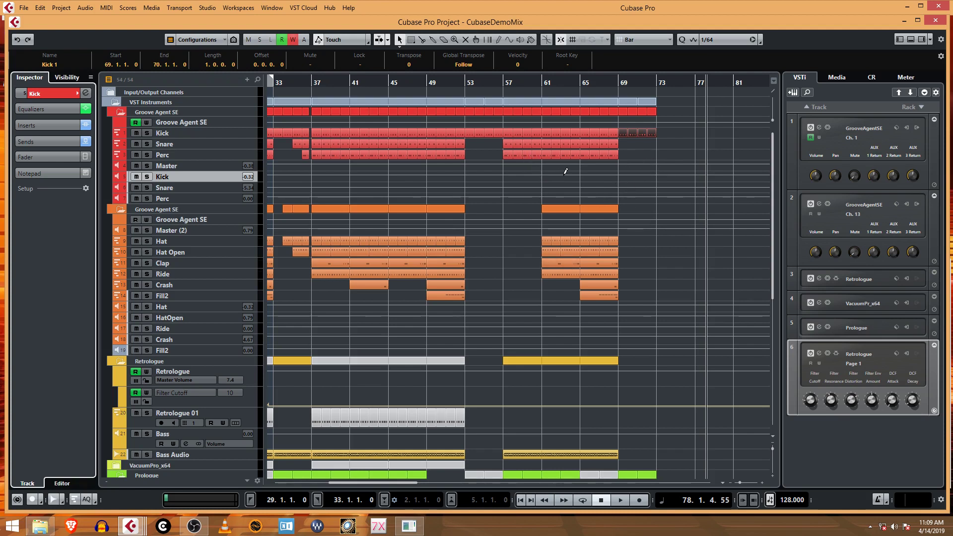
Step: Drop the Groove Agent Master track's volume automation to −∞ at bar 69, and copy the Kick parts from bar 69 to bar 73
{"action": "left_click", "coordinate": [619, 163]}
{"action": "left_click_drag", "start_coordinate": [625, 162], "coordinate": [621, 171]}
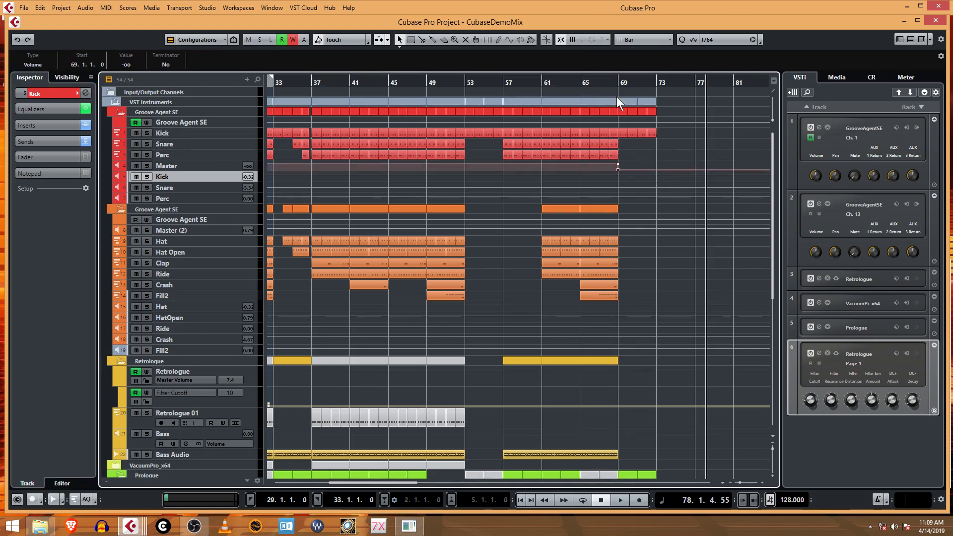
{"action": "left_click_drag", "start_coordinate": [628, 138], "coordinate": [664, 132]}
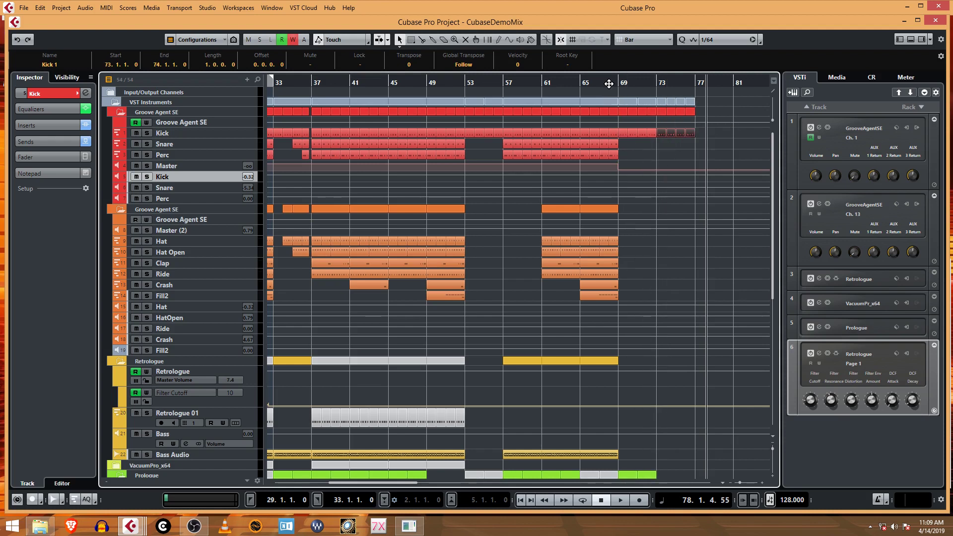
Step: Play from bar 65 into bar 72 to audition the kick after the Master volume drop, and stop playback
{"action": "left_click", "coordinate": [581, 80]}
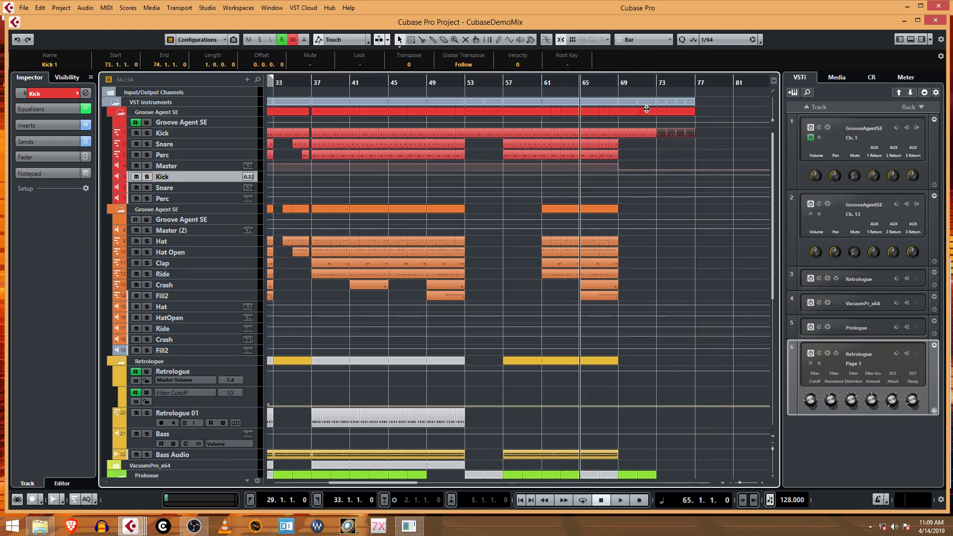
{"action": "key", "text": "space"}
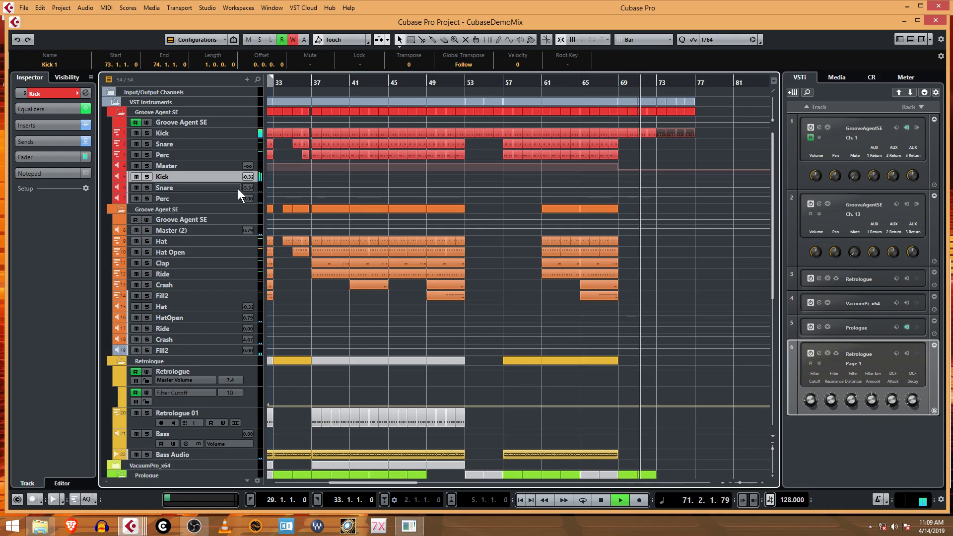
{"action": "key", "text": "space"}
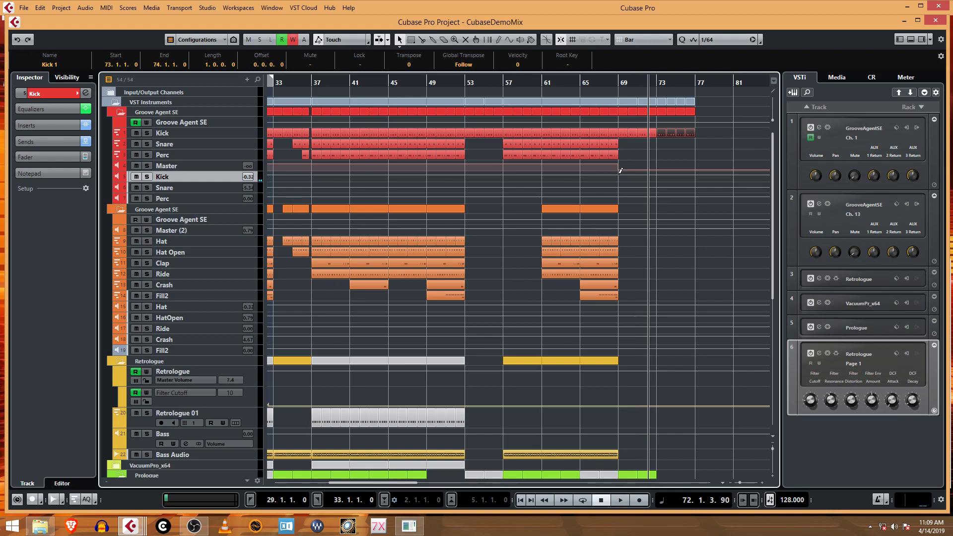
Step: Drop the Kick channel's volume automation to −∞ at bar 69, and audition the ending from shortly before that bar
{"action": "left_click", "coordinate": [619, 174]}
{"action": "left_click_drag", "start_coordinate": [632, 174], "coordinate": [629, 194]}
{"action": "left_click", "coordinate": [607, 86]}
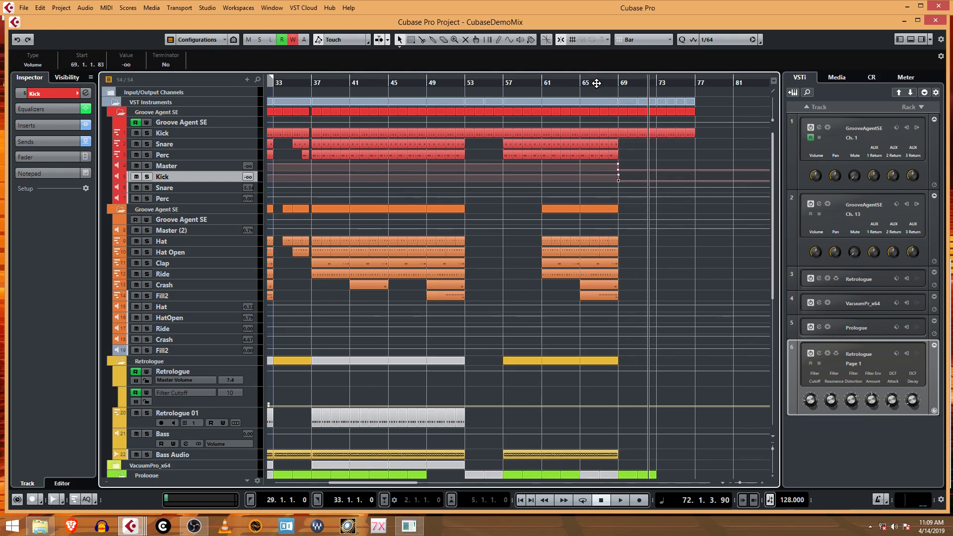
{"action": "key", "text": "space"}
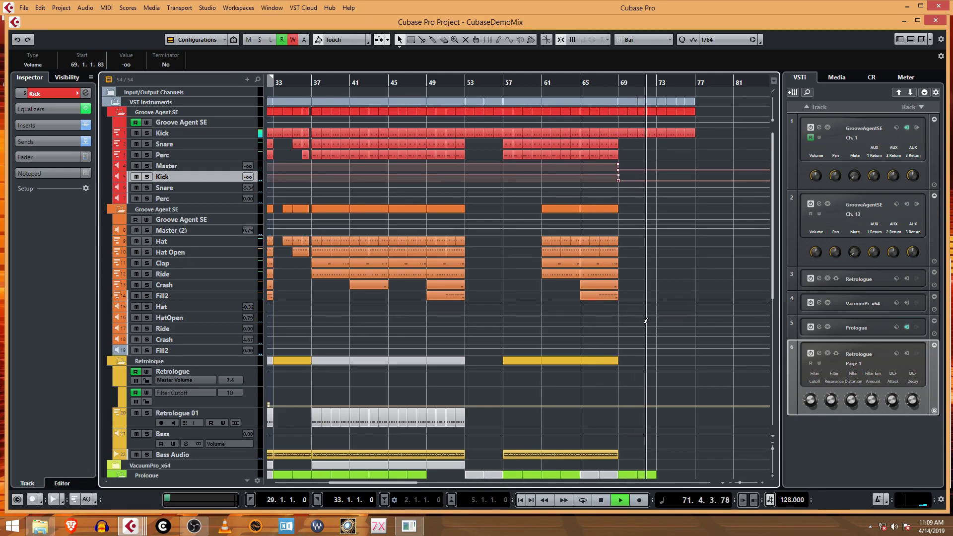
Step: Extend the Prologue volume fade-out to bar 77, and copy the two Merged parts from bar 69 to bar 73
{"action": "scroll", "coordinate": [644, 324], "scroll_direction": "down", "scroll_amount": 3}
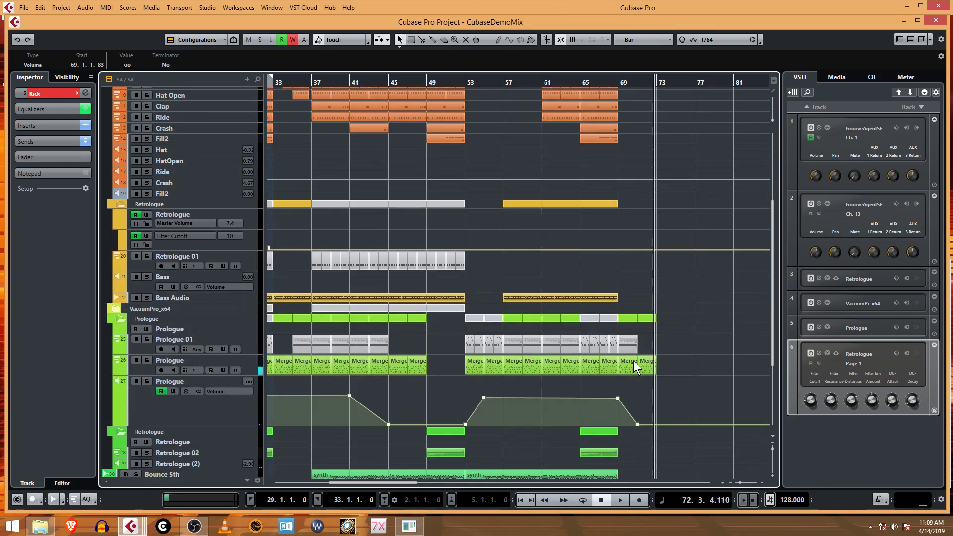
{"action": "left_click_drag", "start_coordinate": [639, 429], "coordinate": [693, 430]}
{"action": "left_click_drag", "start_coordinate": [648, 368], "coordinate": [668, 365]}
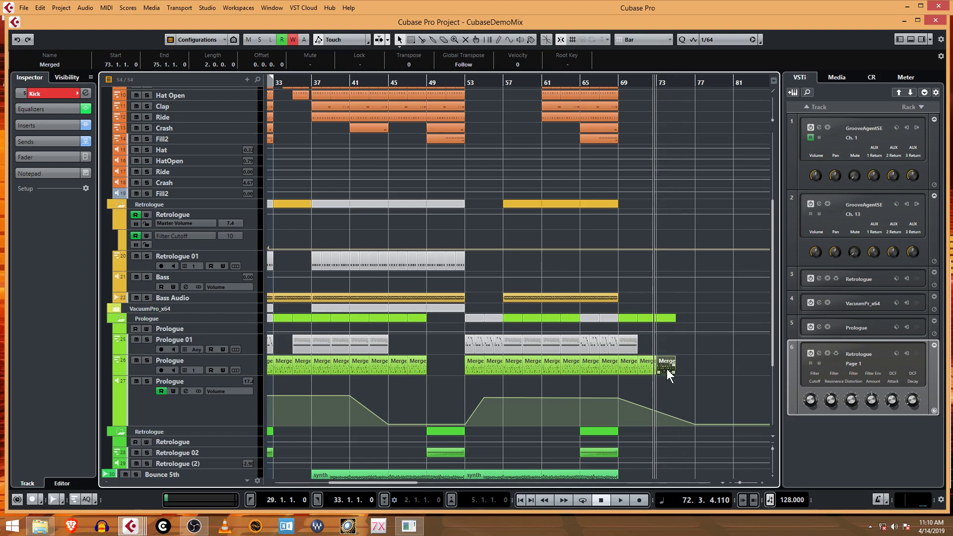
{"action": "key", "text": "Delete"}
{"action": "left_click_drag", "start_coordinate": [636, 373], "coordinate": [665, 367]}
Step: Play the arrangement from around bar 67 to audition the extended Prologue fade-out, checking the tracks through the ending
{"action": "scroll", "coordinate": [698, 358], "scroll_direction": "up", "scroll_amount": 5}
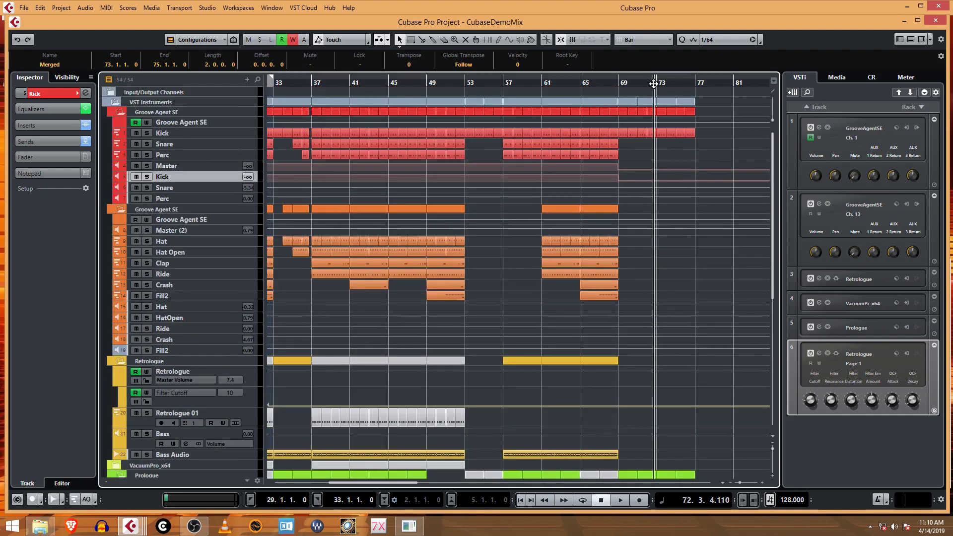
{"action": "left_click", "coordinate": [601, 84]}
{"action": "key", "text": "space"}
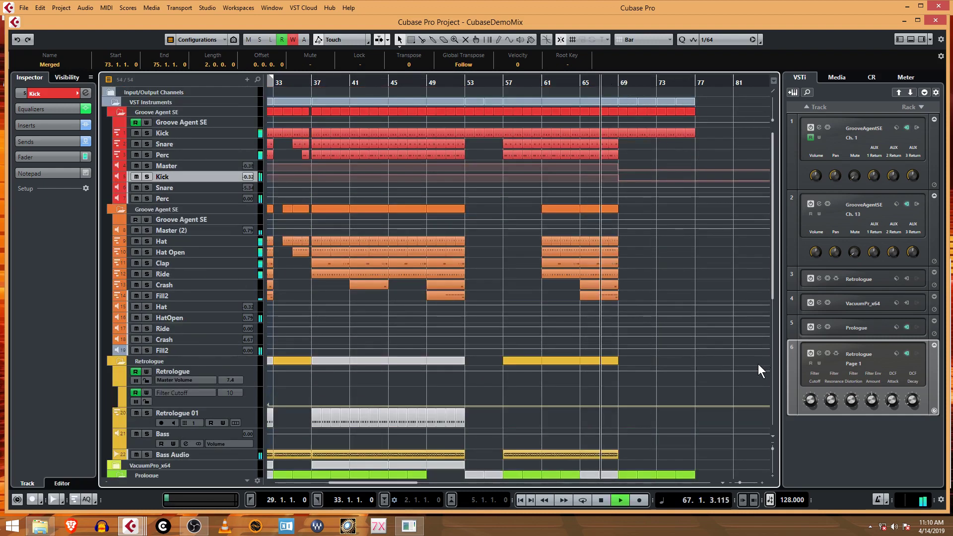
{"action": "scroll", "coordinate": [708, 332], "scroll_direction": "down", "scroll_amount": 3}
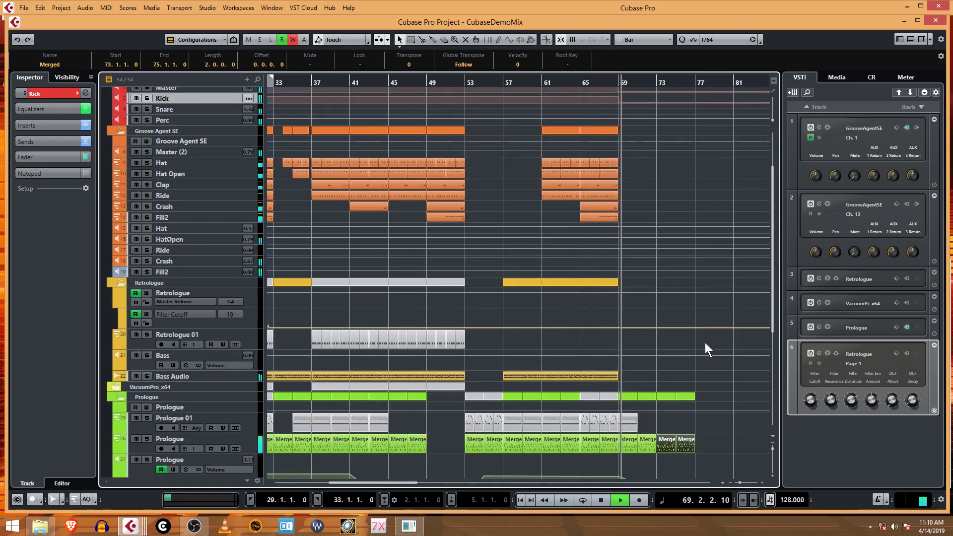
{"action": "scroll", "coordinate": [695, 368], "scroll_direction": "down", "scroll_amount": 6}
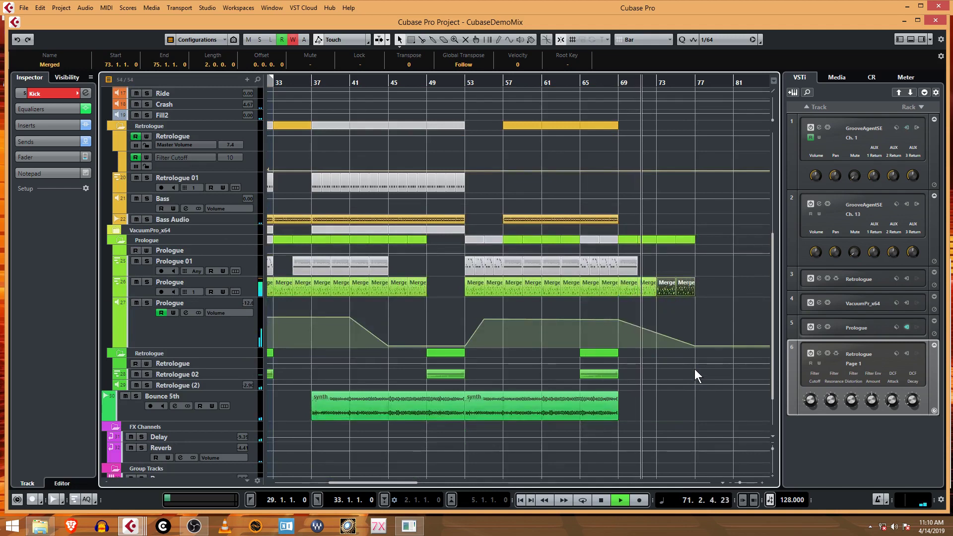
{"action": "scroll", "coordinate": [695, 368], "scroll_direction": "up", "scroll_amount": 6}
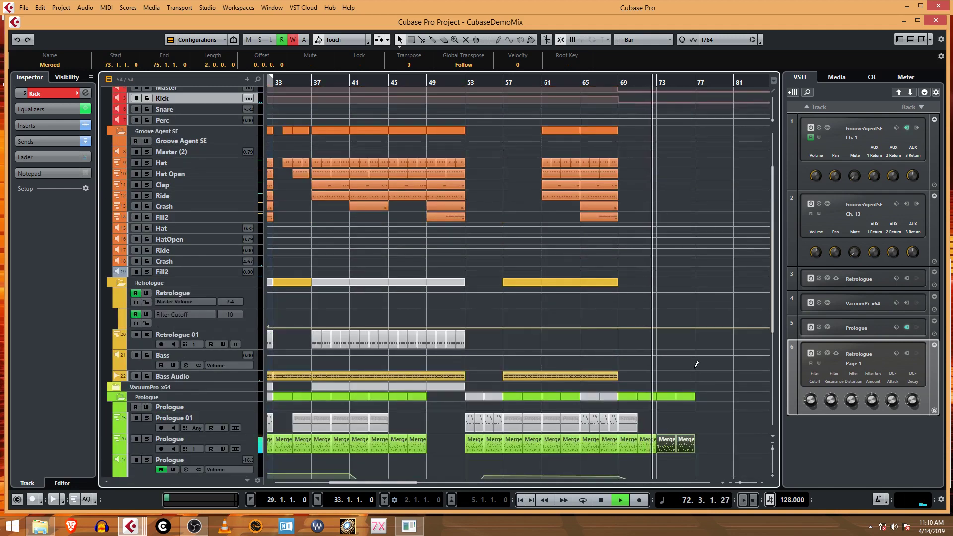
{"action": "scroll", "coordinate": [695, 370], "scroll_direction": "up", "scroll_amount": 3}
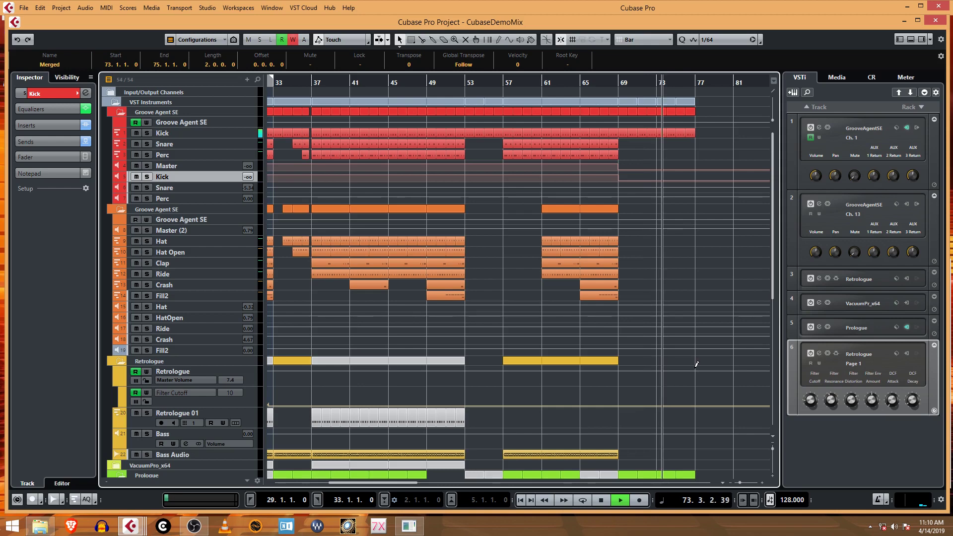
Step: Bend the Prologue volume fade-out between bars 69 and 77 into a downward-sagging curve, and stop playback at bar 77
{"action": "scroll", "coordinate": [696, 367], "scroll_direction": "down", "scroll_amount": 6}
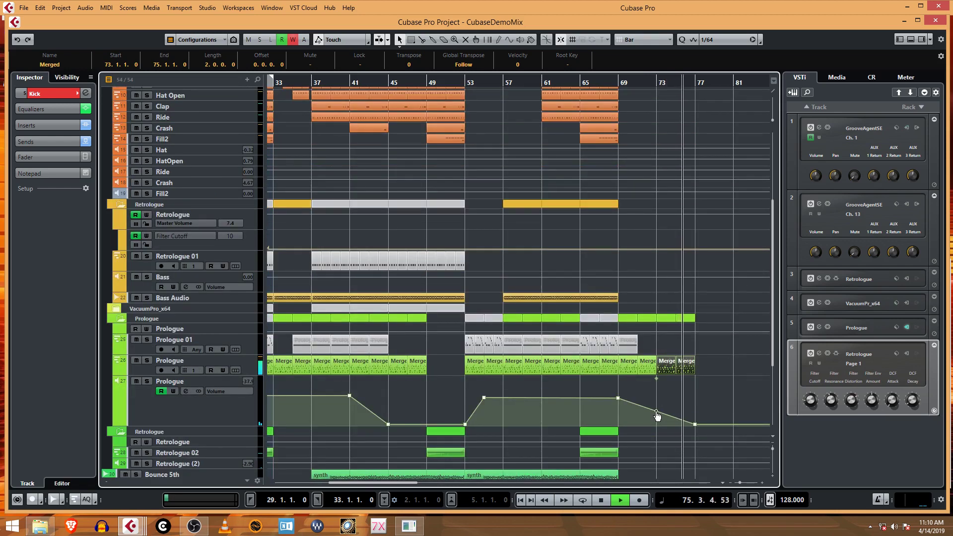
{"action": "left_click_drag", "start_coordinate": [656, 411], "coordinate": [657, 415]}
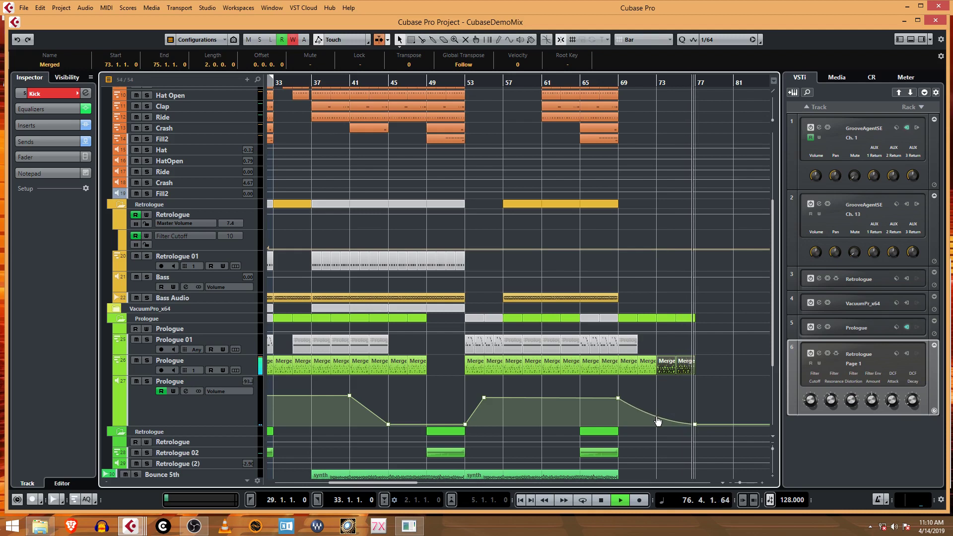
{"action": "key", "text": "space"}
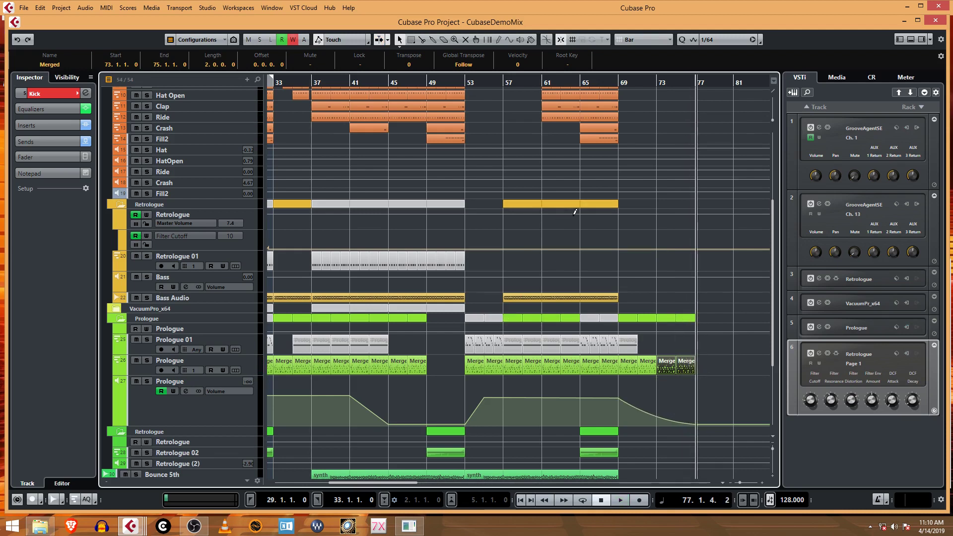
Step: Review the finished arrangement's tracks from the ending back to the opening bars
{"action": "scroll", "coordinate": [576, 212], "scroll_direction": "up", "scroll_amount": 5}
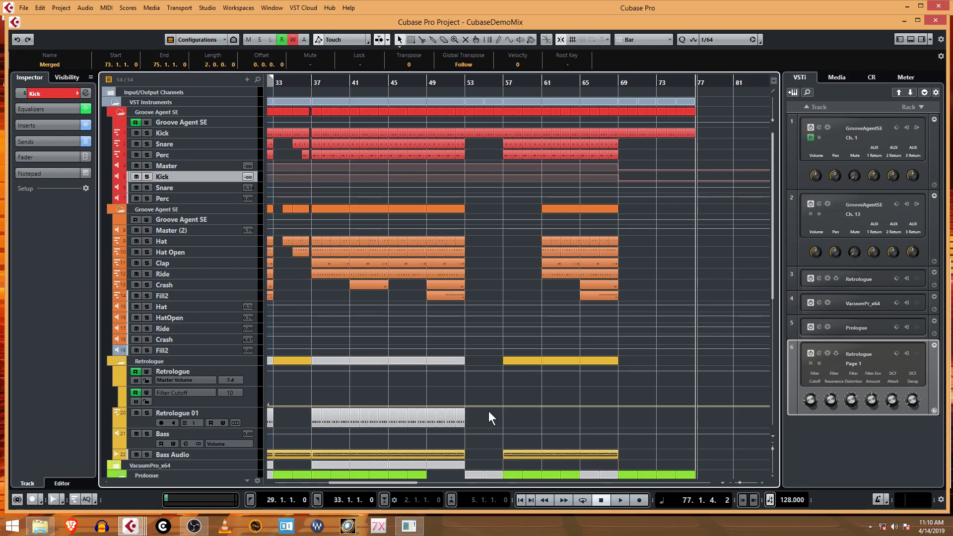
{"action": "scroll", "coordinate": [497, 323], "scroll_direction": "down", "scroll_amount": 8}
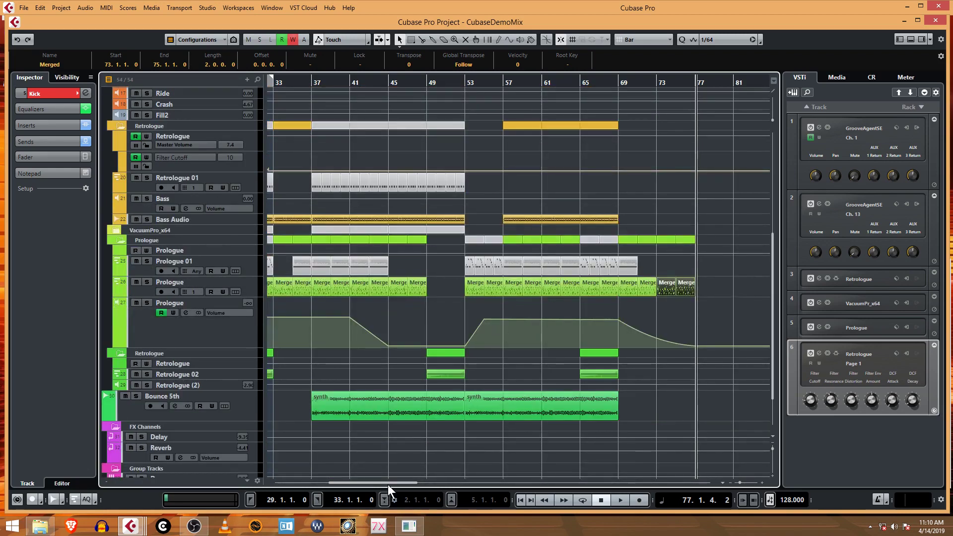
{"action": "left_click_drag", "start_coordinate": [388, 485], "coordinate": [308, 487]}
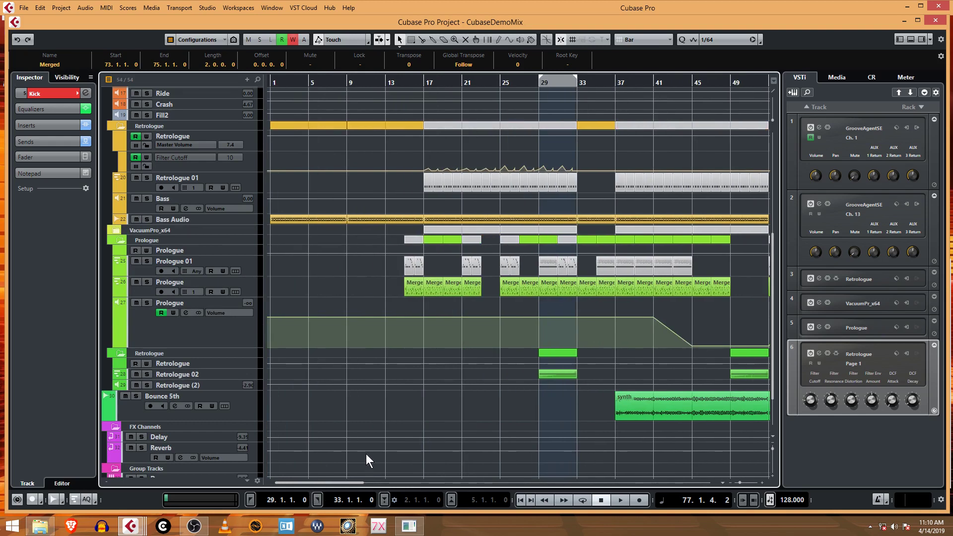
{"action": "scroll", "coordinate": [502, 350], "scroll_direction": "up", "scroll_amount": 5}
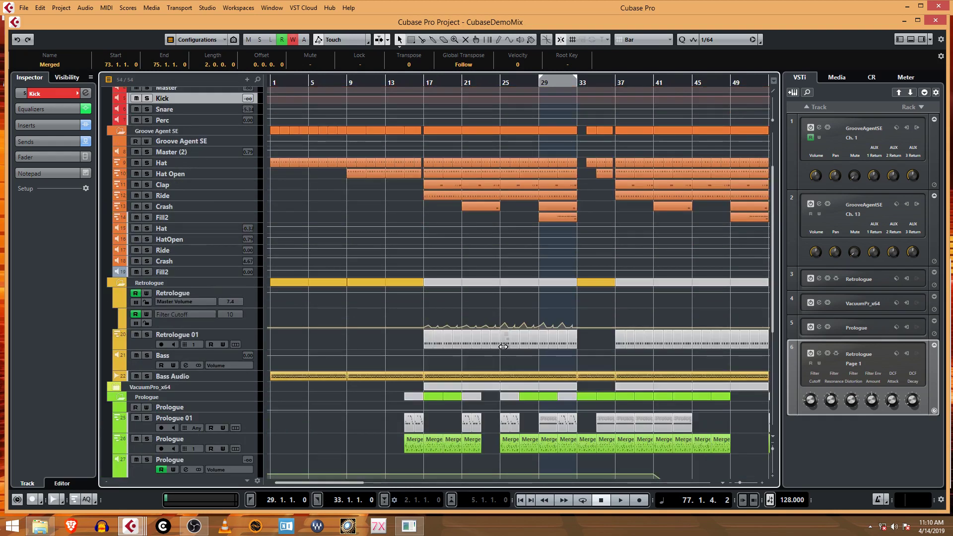
{"action": "scroll", "coordinate": [453, 320], "scroll_direction": "down", "scroll_amount": 5}
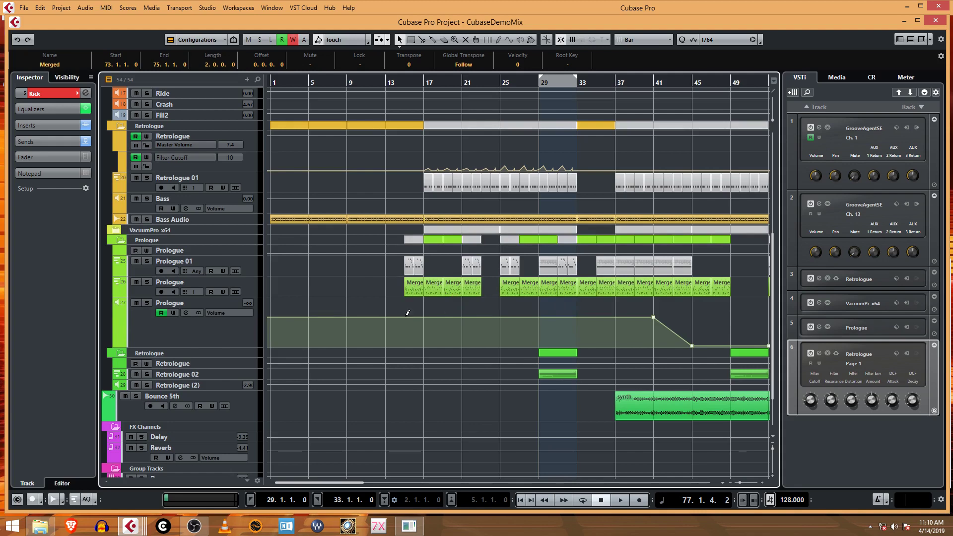
{"action": "scroll", "coordinate": [439, 317], "scroll_direction": "up", "scroll_amount": 7}
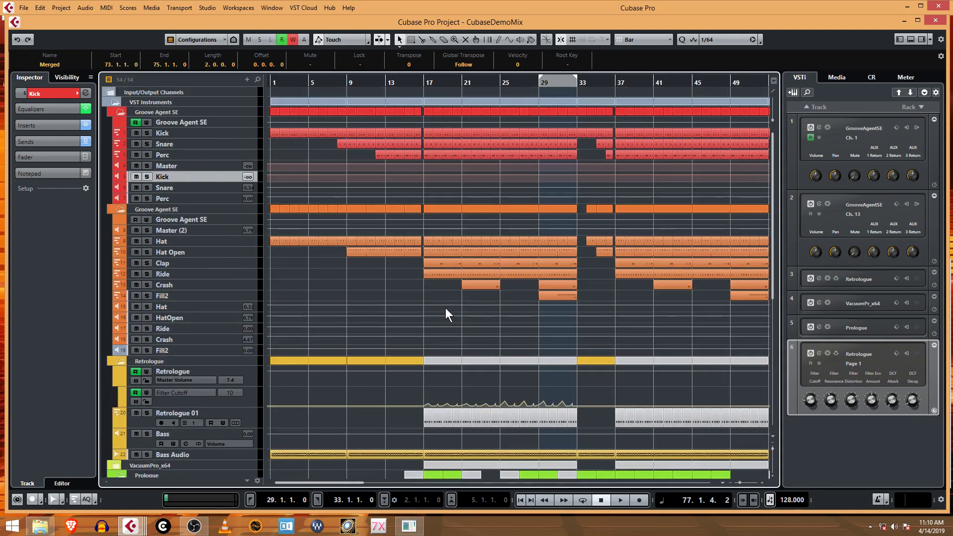